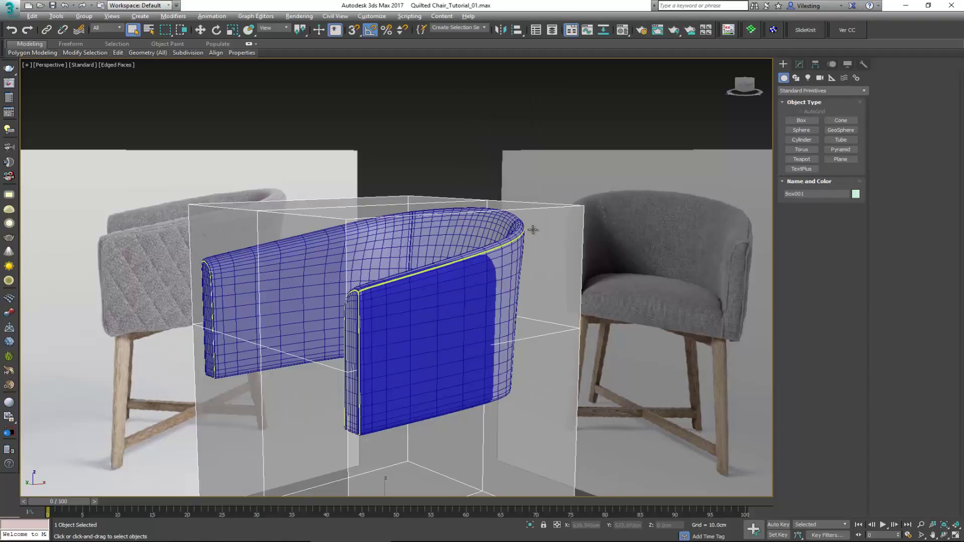
# Align the box to the centre of the chair shell on the X and Y positions only
pyautogui.keyDown('alt'); pyautogui.moveTo(532, 229); pyautogui.dragTo(525, 259, button='middle'); pyautogui.keyUp('alt')
pyautogui.hotkey('alt', 'a')
pyautogui.click(458, 326)
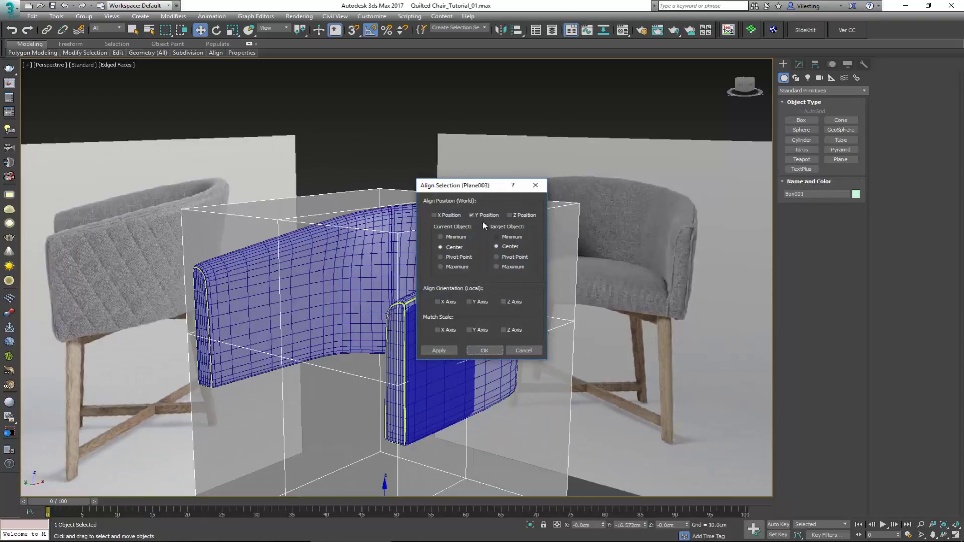
pyautogui.click(454, 215)
pyautogui.click(523, 215)
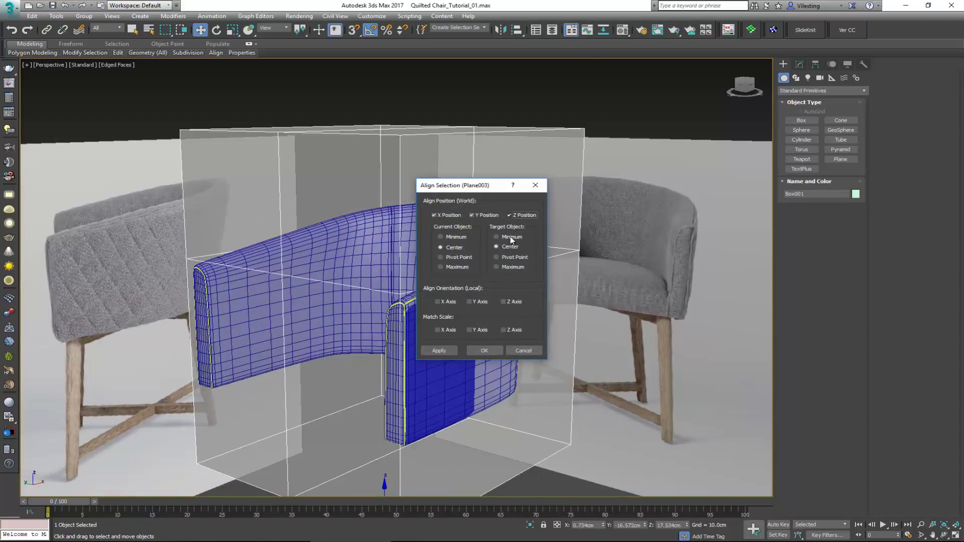
pyautogui.click(519, 215)
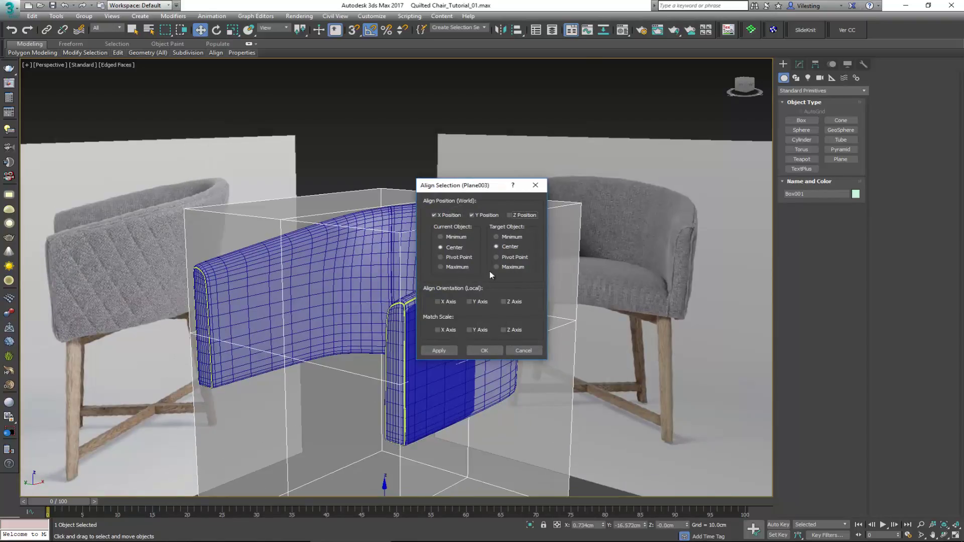
pyautogui.click(493, 351)
# Lower the box about 1.8 cm so its top lines up with the top of the chair shell
pyautogui.keyDown('alt'); pyautogui.moveTo(478, 326); pyautogui.dragTo(514, 322, button='middle'); pyautogui.keyUp('alt')
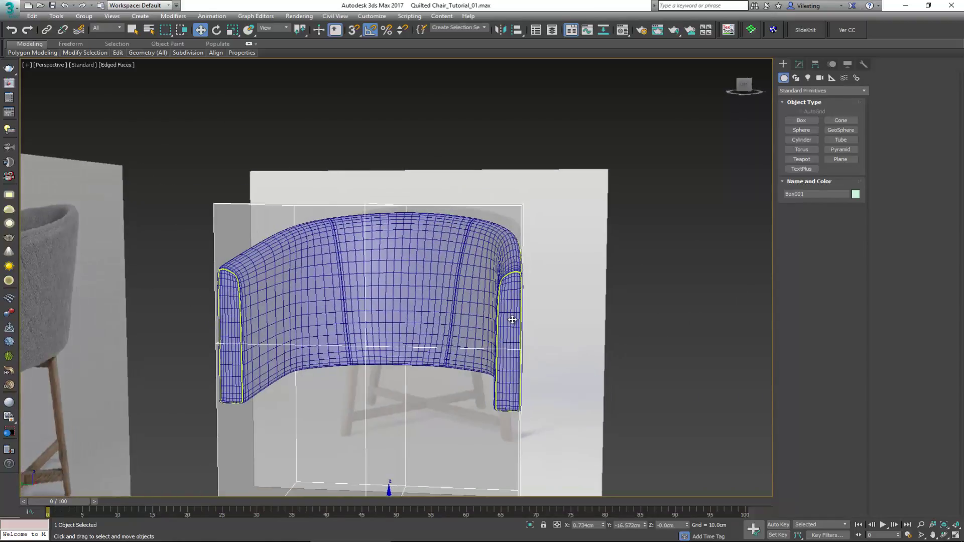
pyautogui.hotkey('alt', 'w')
pyautogui.middleClick(571, 231)
pyautogui.hotkey('alt', 'w')
pyautogui.moveTo(511, 261); pyautogui.dragTo(523, 200, button='middle')
pyautogui.scroll(-2, 523, 200)
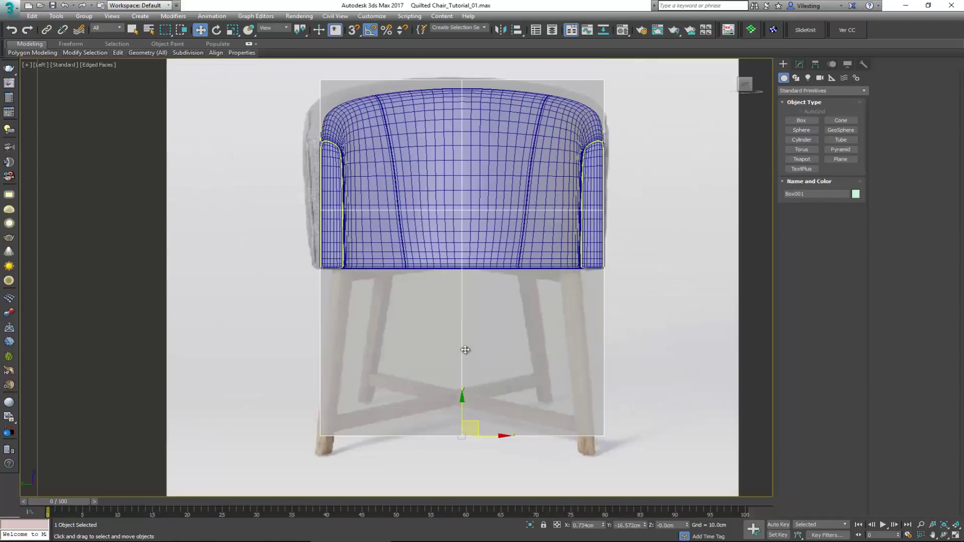
pyautogui.moveTo(462, 403); pyautogui.dragTo(462, 410)
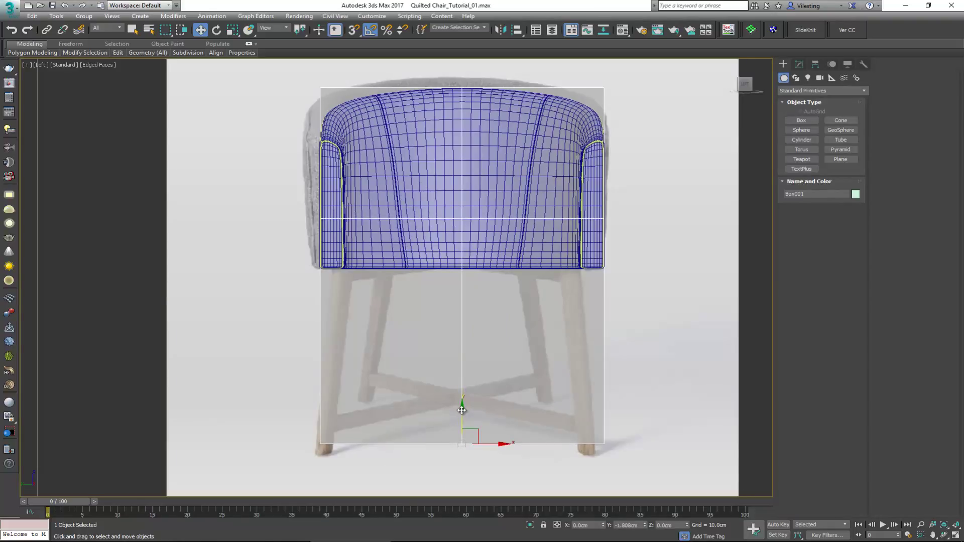
pyautogui.hotkey('alt', 'w')
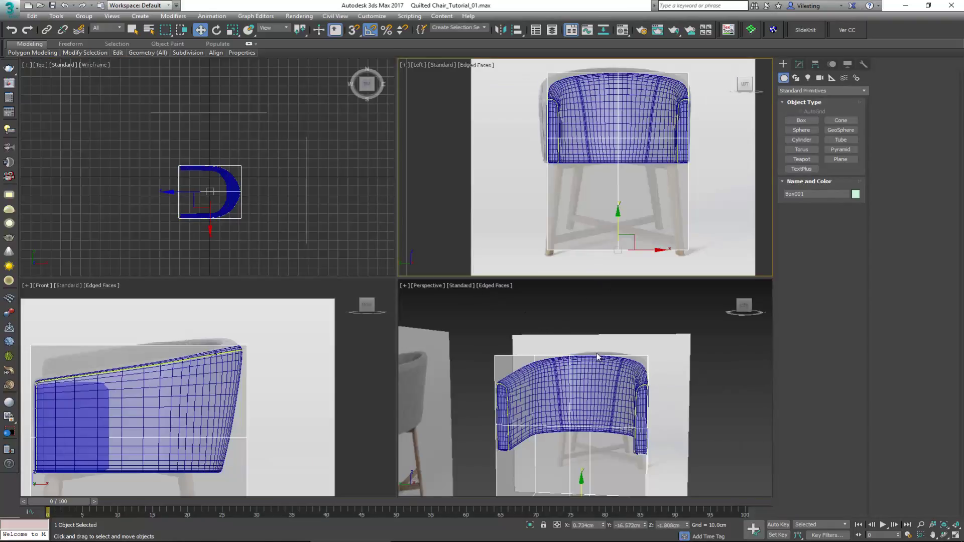
pyautogui.middleClick(593, 368)
pyautogui.hotkey('alt', 'w')
# Hide the box surrounding the chair shell
pyautogui.keyDown('alt'); pyautogui.moveTo(439, 304); pyautogui.dragTo(397, 309, button='middle'); pyautogui.keyUp('alt')
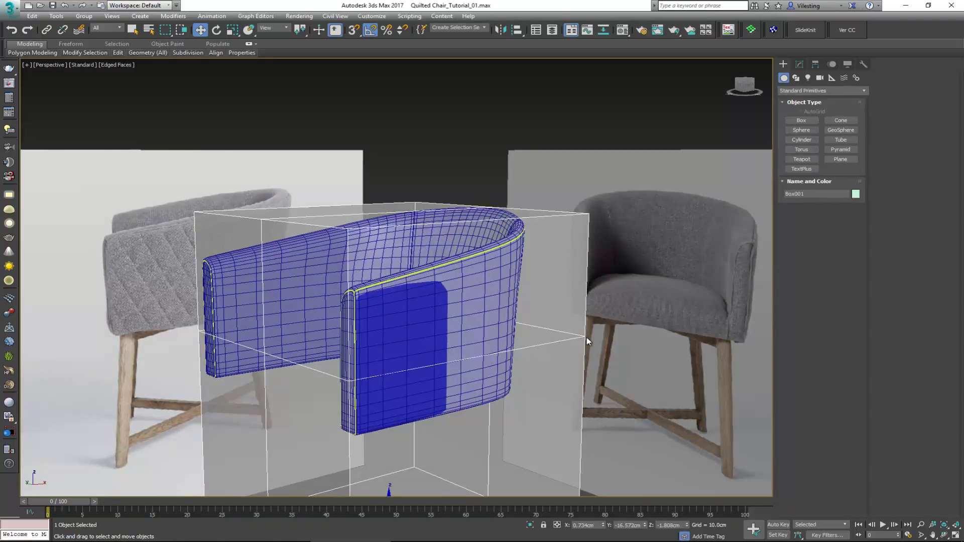
pyautogui.keyDown('alt'); pyautogui.moveTo(537, 333); pyautogui.dragTo(559, 326, button='middle'); pyautogui.keyUp('alt')
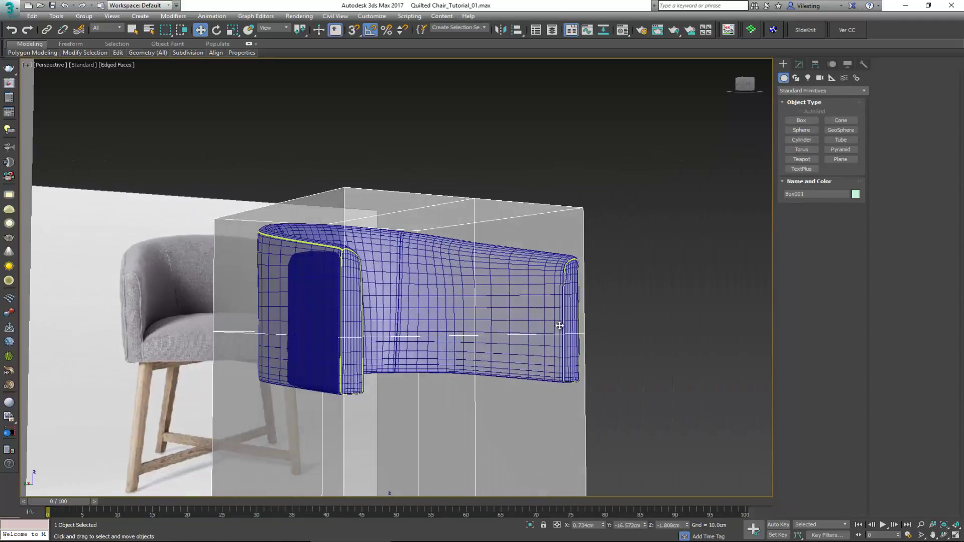
pyautogui.keyDown('alt'); pyautogui.moveTo(190, 336); pyautogui.dragTo(367, 346, button='middle'); pyautogui.keyUp('alt')
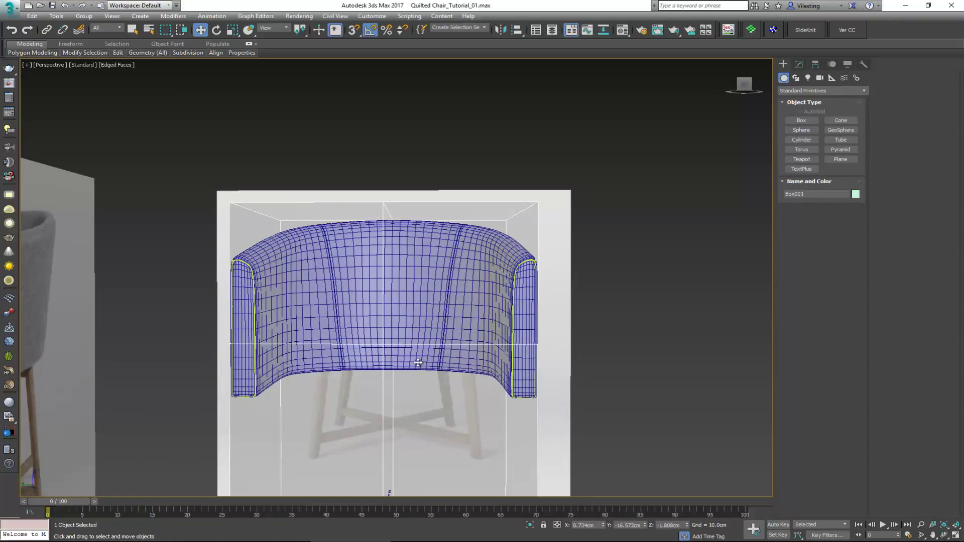
pyautogui.rightClick(458, 394)
pyautogui.click(487, 370)
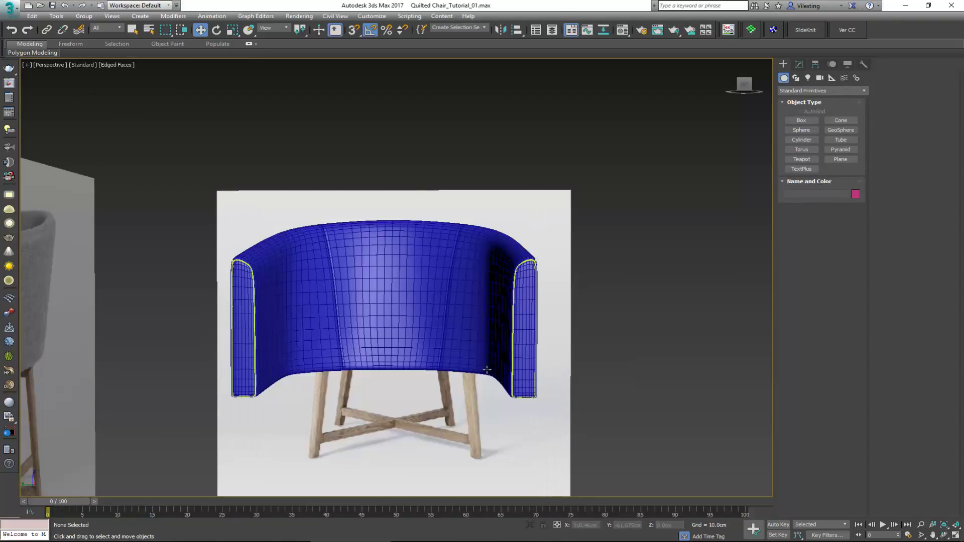
# Draw a plane about 47.9 by 47.1 cm in the top view, filling the space inside the chair shell
pyautogui.keyDown('alt'); pyautogui.moveTo(453, 350); pyautogui.dragTo(406, 371, button='middle'); pyautogui.keyUp('alt')
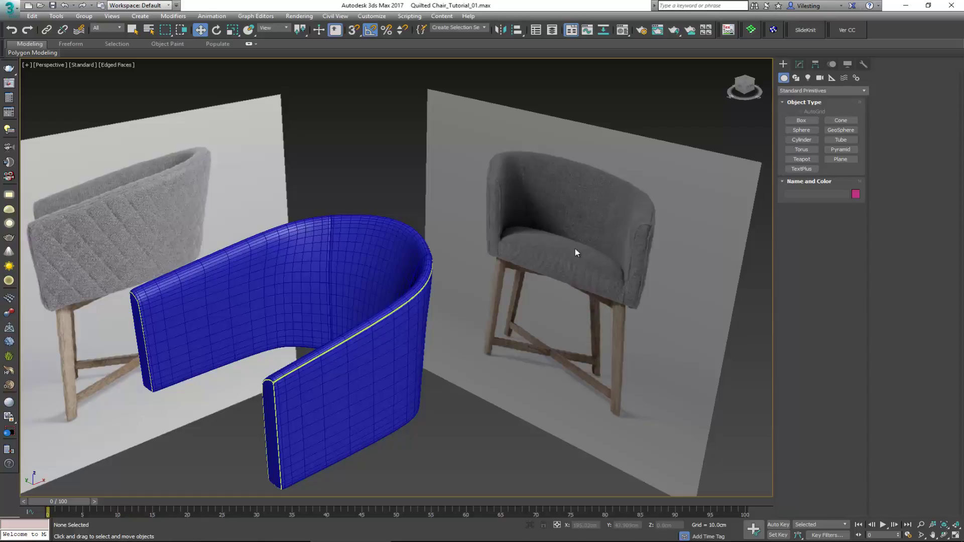
pyautogui.hotkey('alt', 'w')
pyautogui.click(332, 213)
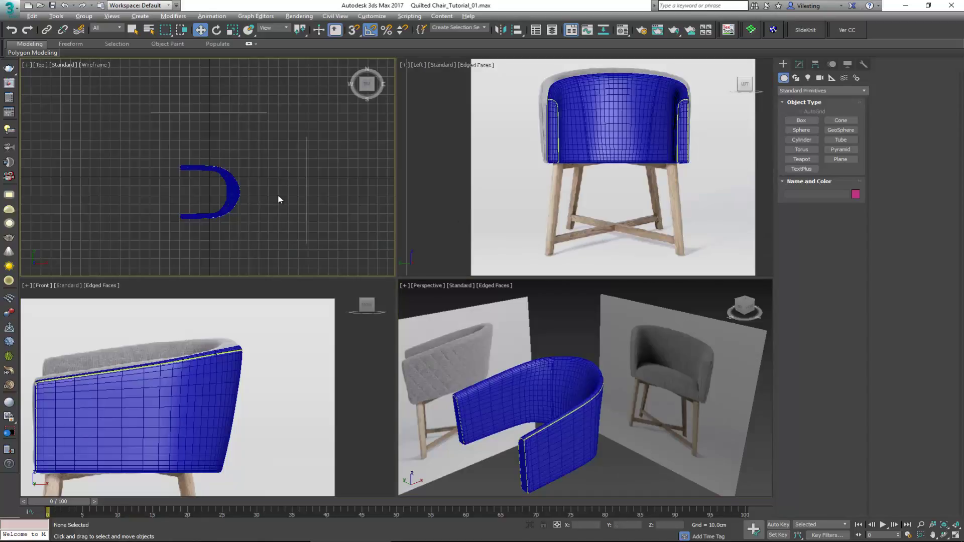
pyautogui.hotkey('alt', 'w')
pyautogui.scroll(5, 386, 313)
pyautogui.scroll(3, 387, 313)
pyautogui.moveTo(386, 313); pyautogui.dragTo(390, 230, button='middle')
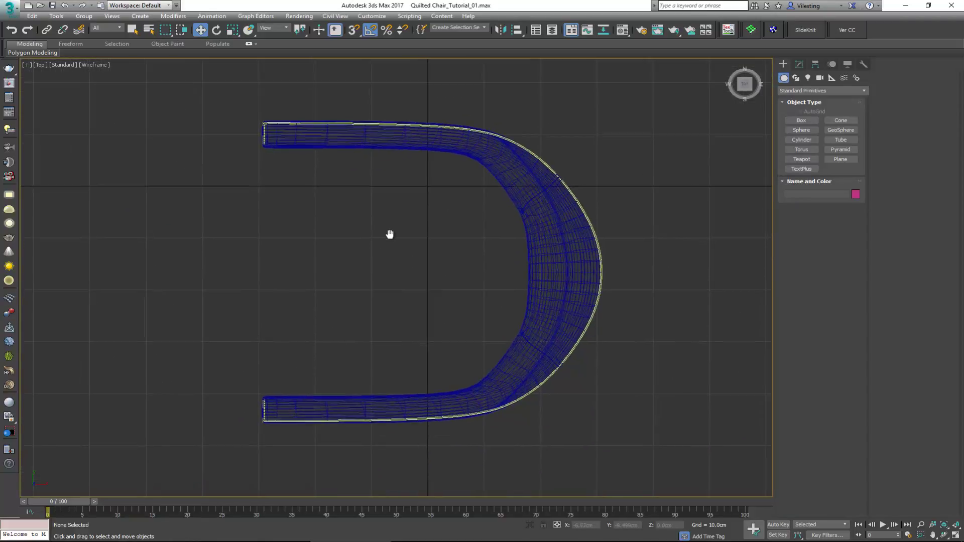
pyautogui.rightClick(389, 263)
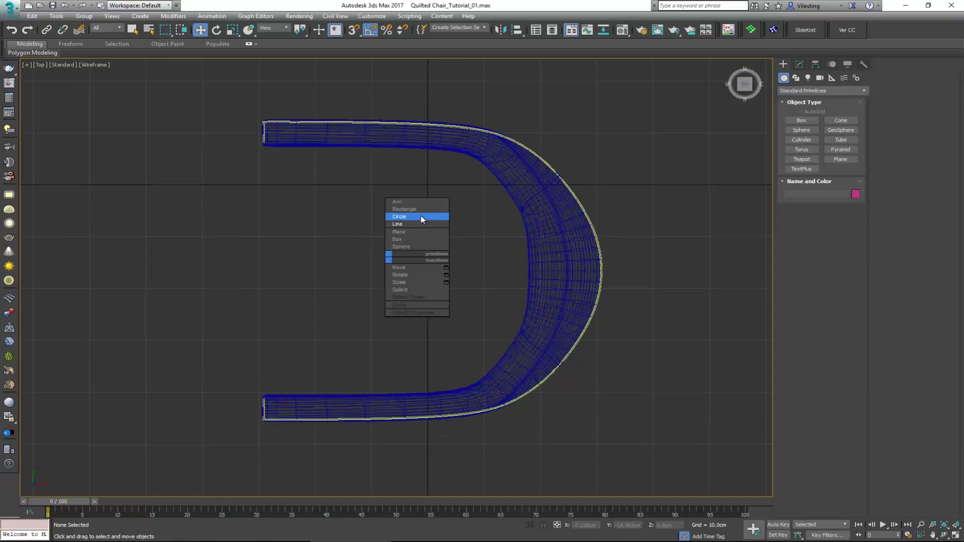
pyautogui.click(414, 232)
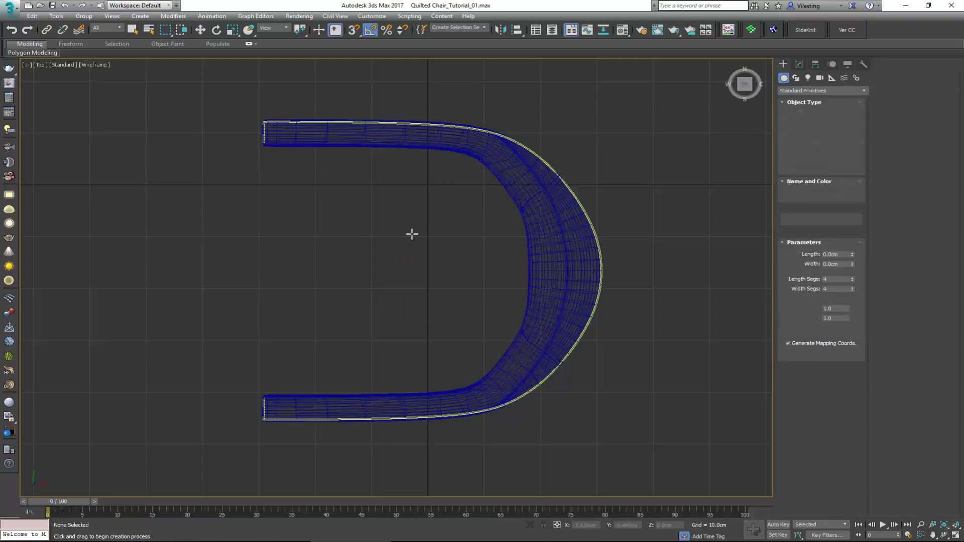
pyautogui.moveTo(263, 146); pyautogui.dragTo(528, 395)
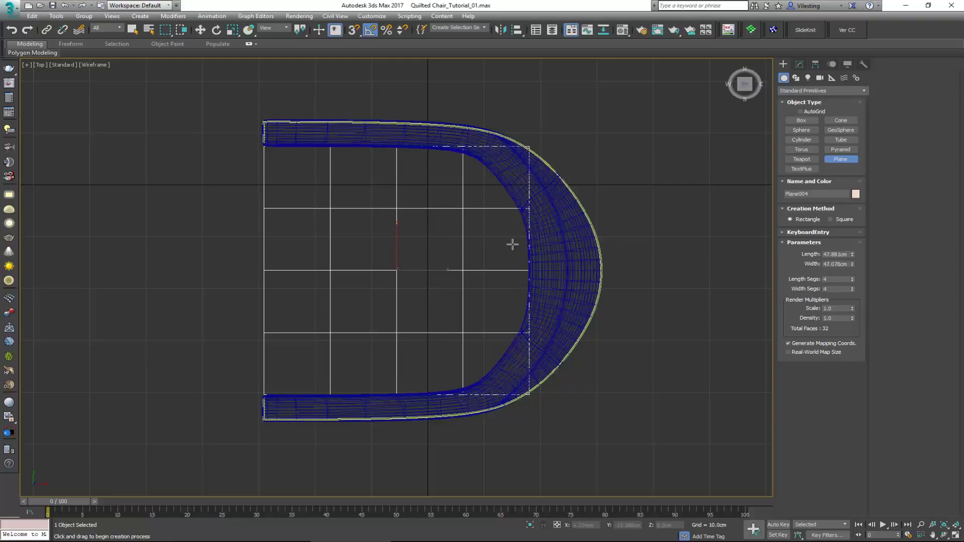
# Add Edit Poly to the plane and move its upper rear corner vertices onto the shell's inner curve
pyautogui.click(799, 64)
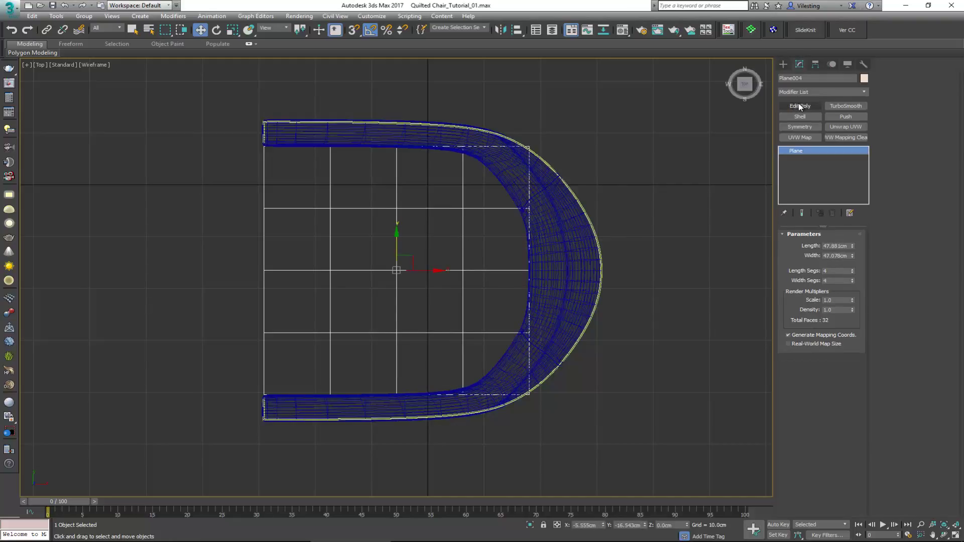
pyautogui.click(798, 106)
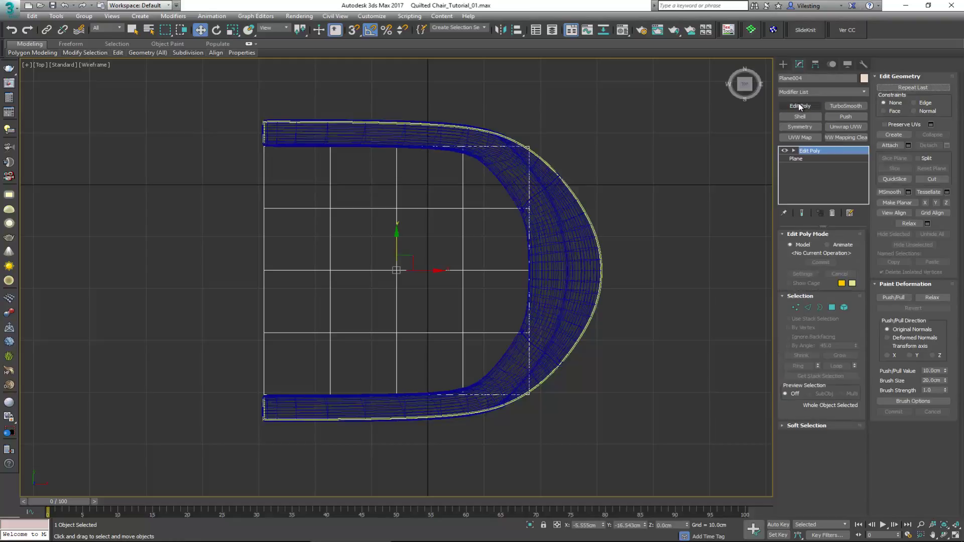
pyautogui.press('1')
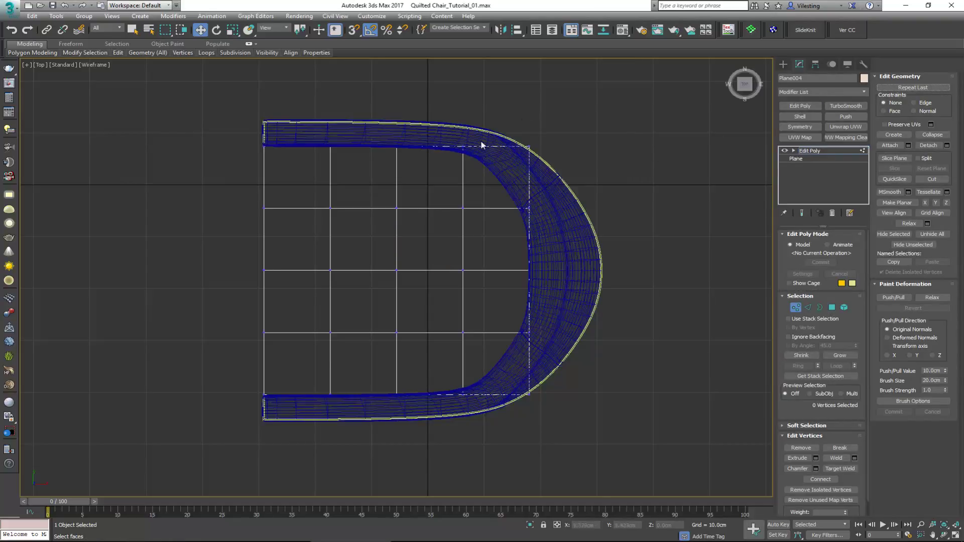
pyautogui.click(459, 150)
pyautogui.scroll(2, 454, 154)
pyautogui.moveTo(485, 130); pyautogui.dragTo(463, 137)
pyautogui.click(560, 142)
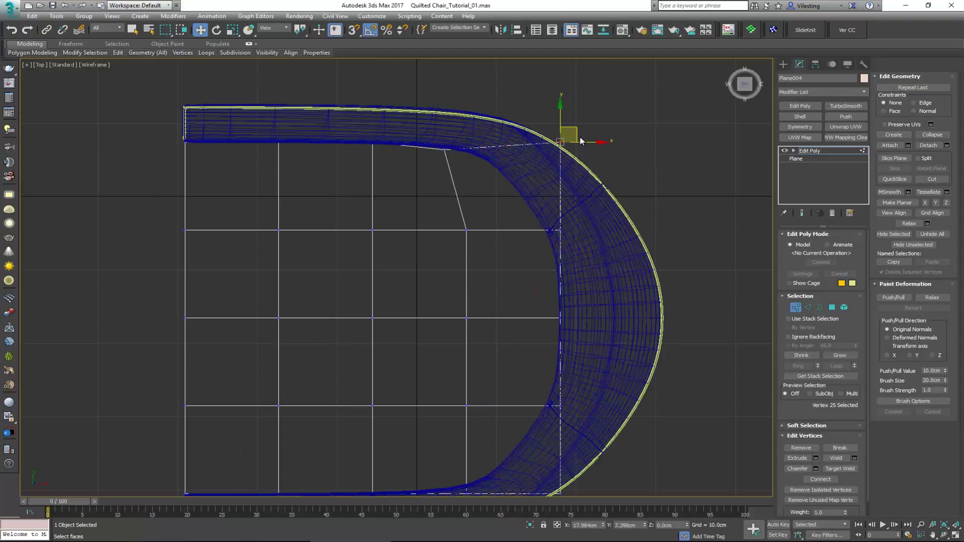
pyautogui.click(491, 162)
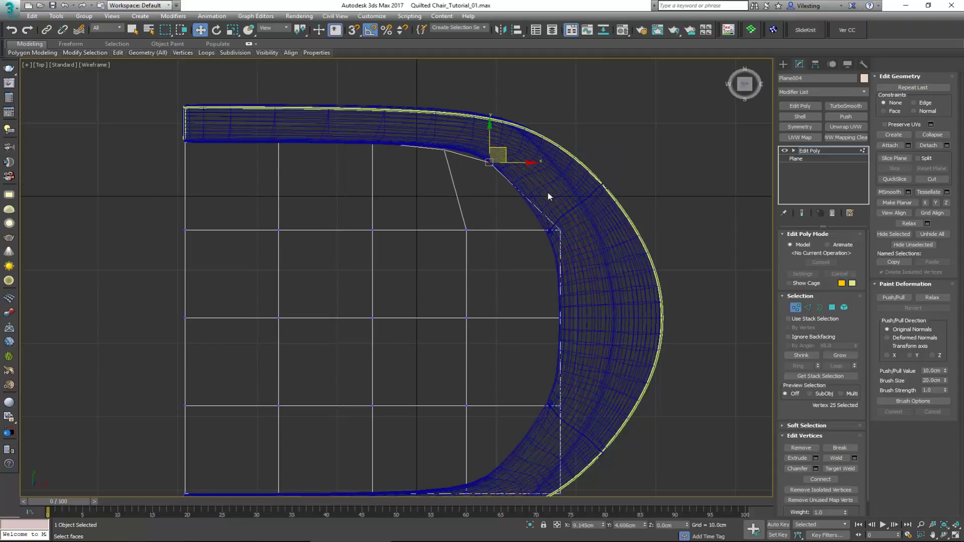
pyautogui.click(560, 230)
pyautogui.moveTo(570, 228); pyautogui.dragTo(568, 227)
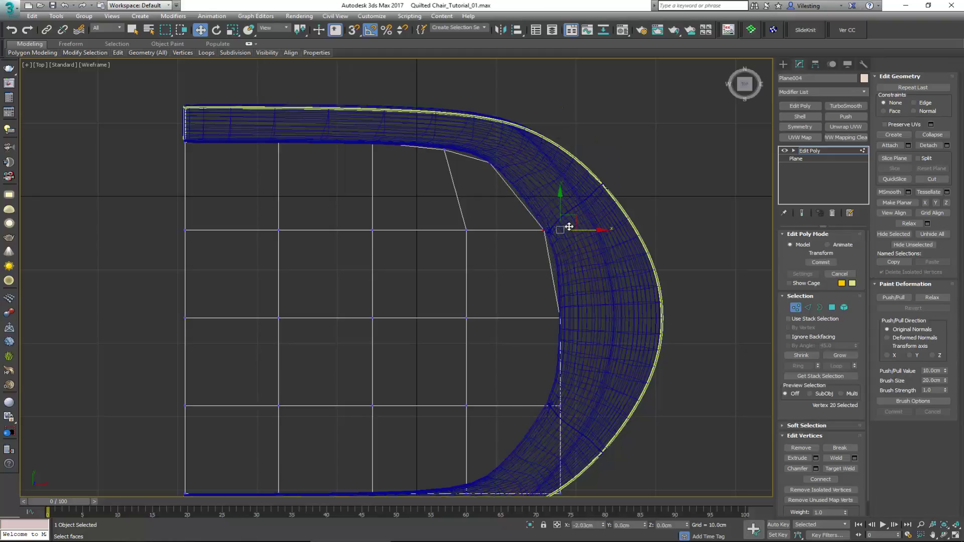
# Add a Symmetry modifier to the plane and mirror it along the Y axis
pyautogui.click(795, 307)
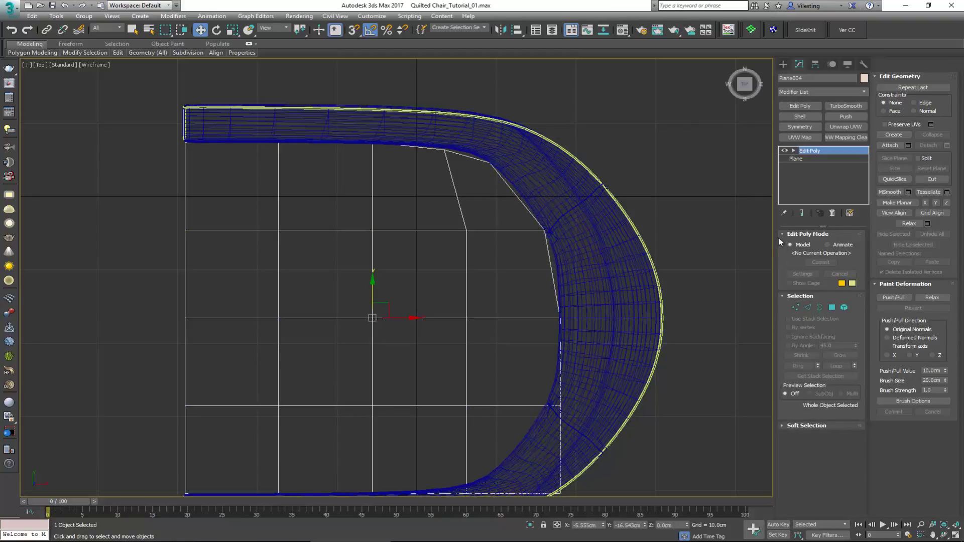
pyautogui.click(802, 127)
pyautogui.click(816, 251)
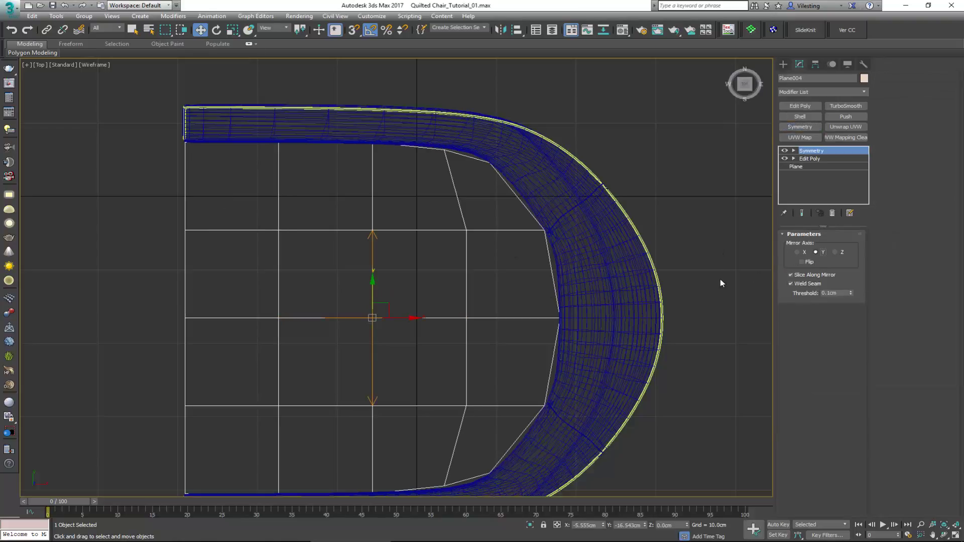
# Reposition the plane's rear corner vertex in Edit Poly to follow the shell's inner curve more closely
pyautogui.click(815, 164)
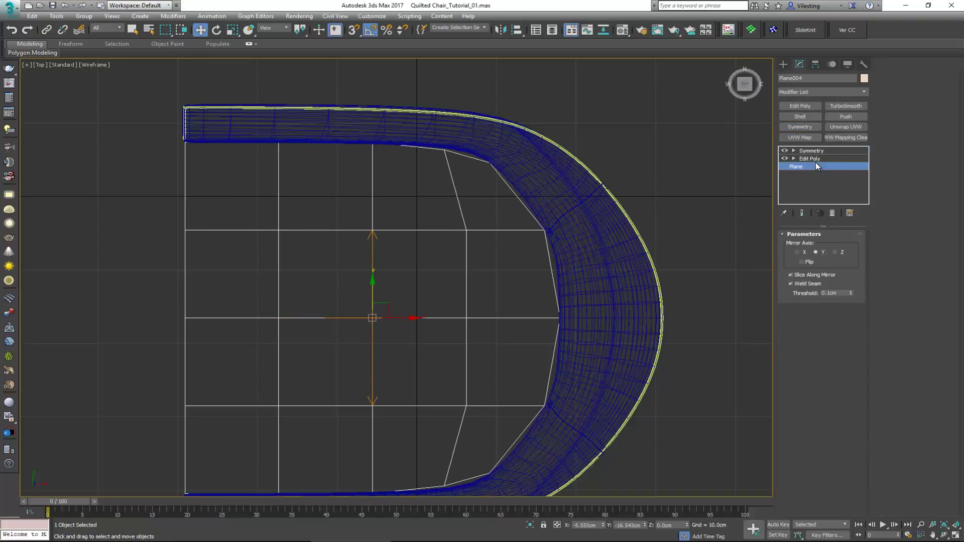
pyautogui.click(817, 158)
pyautogui.press('1')
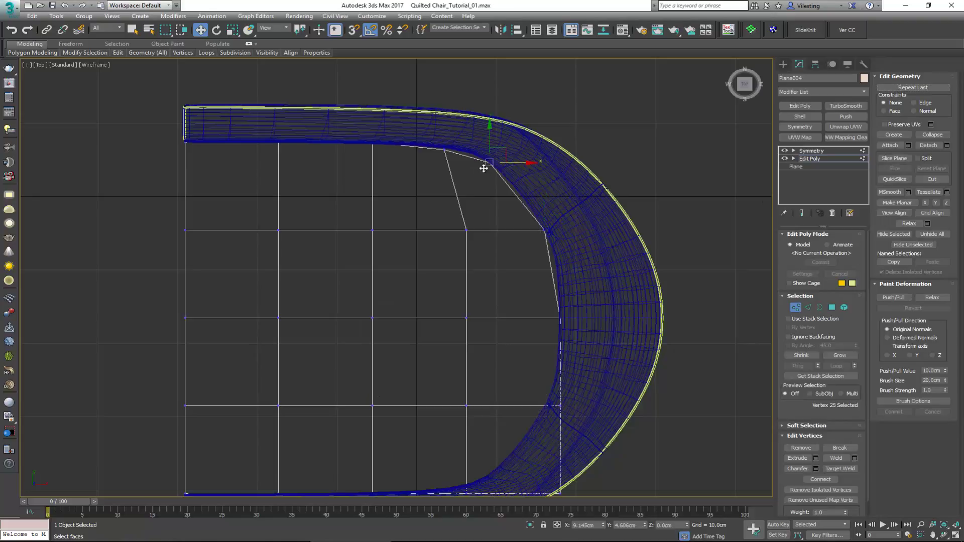
pyautogui.click(492, 160)
pyautogui.moveTo(512, 157); pyautogui.dragTo(513, 156)
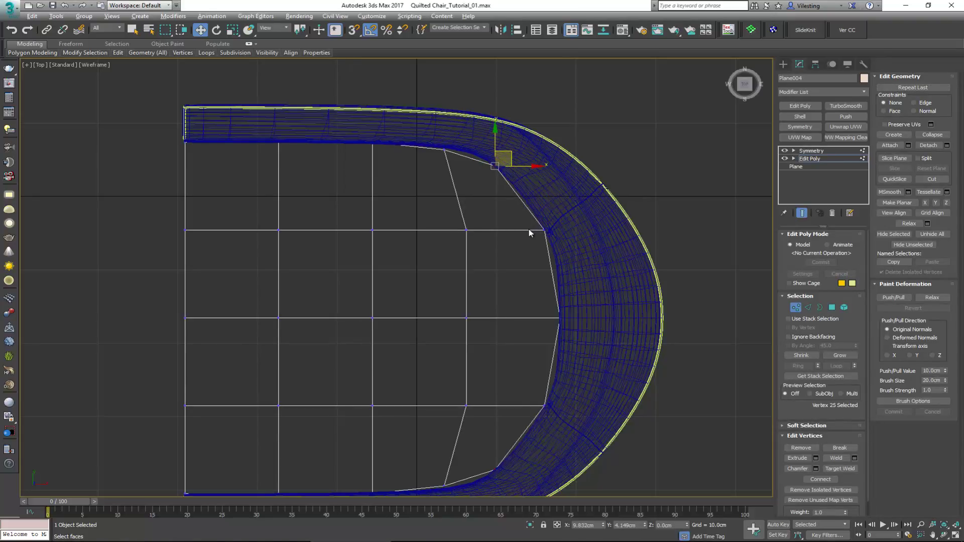
# Raise the whole plane about 37 cm to the bottom edge of the chair shell
pyautogui.hotkey('alt', 'w')
pyautogui.middleClick(661, 352)
pyautogui.hotkey('alt', 'w')
pyautogui.keyDown('alt'); pyautogui.moveTo(456, 325); pyautogui.dragTo(480, 317, button='middle'); pyautogui.keyUp('alt')
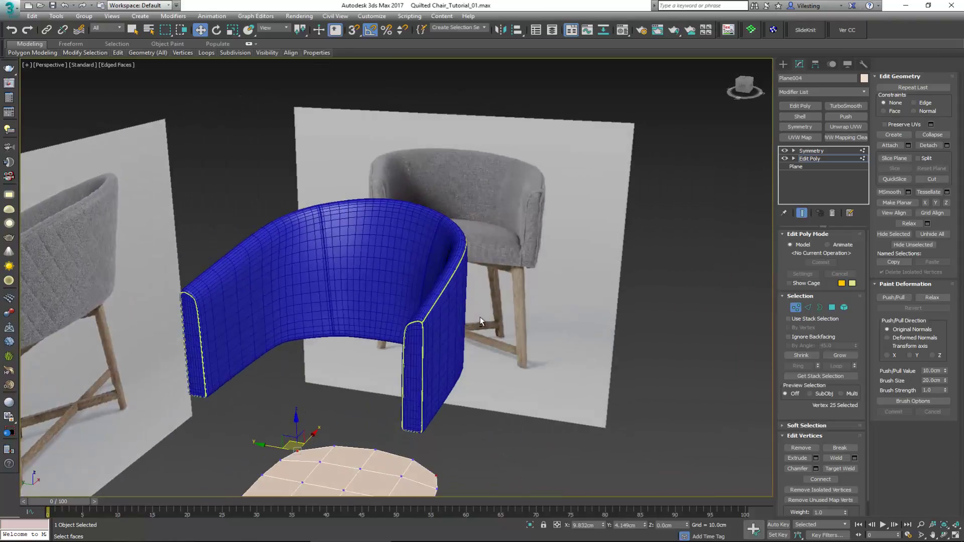
pyautogui.click(795, 307)
pyautogui.hotkey('alt', 'w')
pyautogui.middleClick(550, 261)
pyautogui.hotkey('alt', 'w')
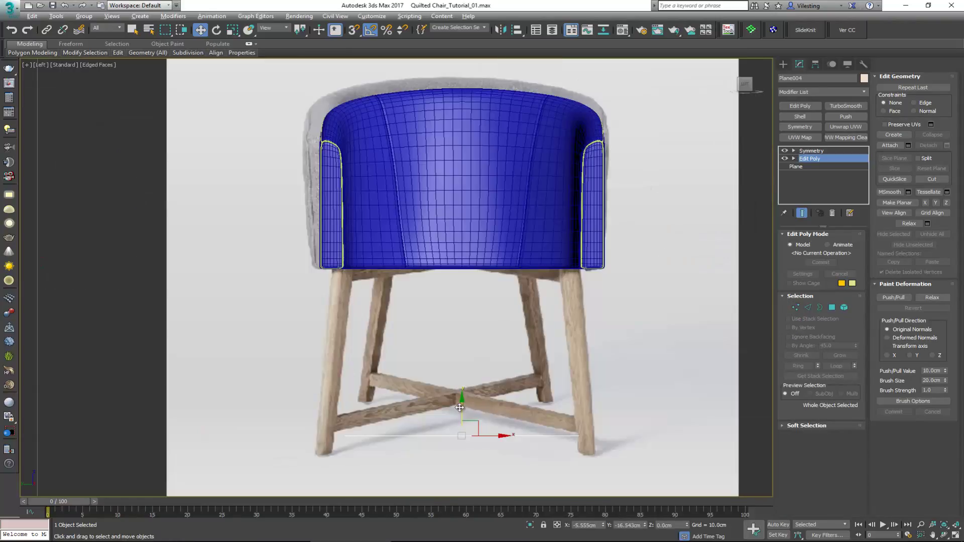
pyautogui.moveTo(459, 407); pyautogui.dragTo(474, 240)
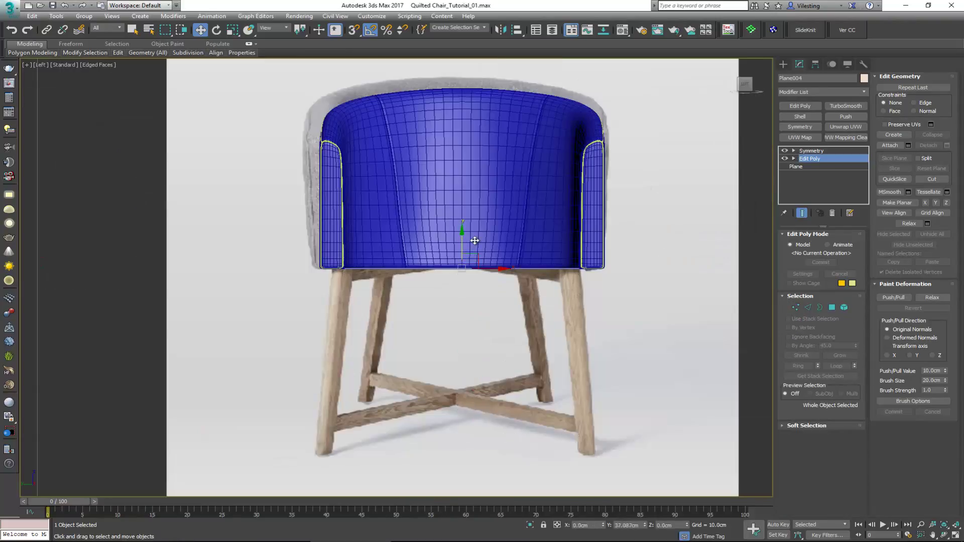
pyautogui.scroll(5, 475, 241)
pyautogui.scroll(-1, 455, 260)
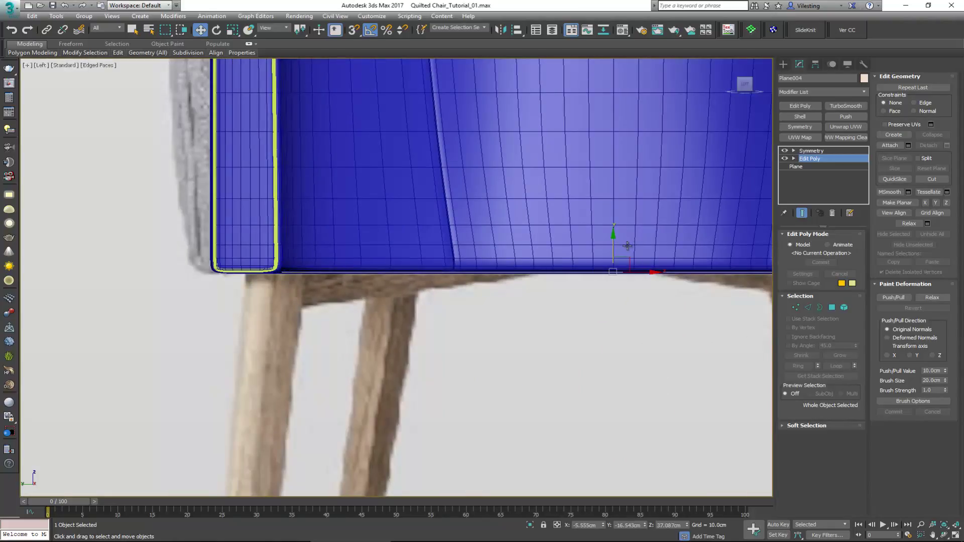
pyautogui.moveTo(615, 246); pyautogui.dragTo(615, 248)
# Add a Shell modifier to the seat plane between Edit Poly and Symmetry
pyautogui.hotkey('alt', 'w')
pyautogui.middleClick(621, 357)
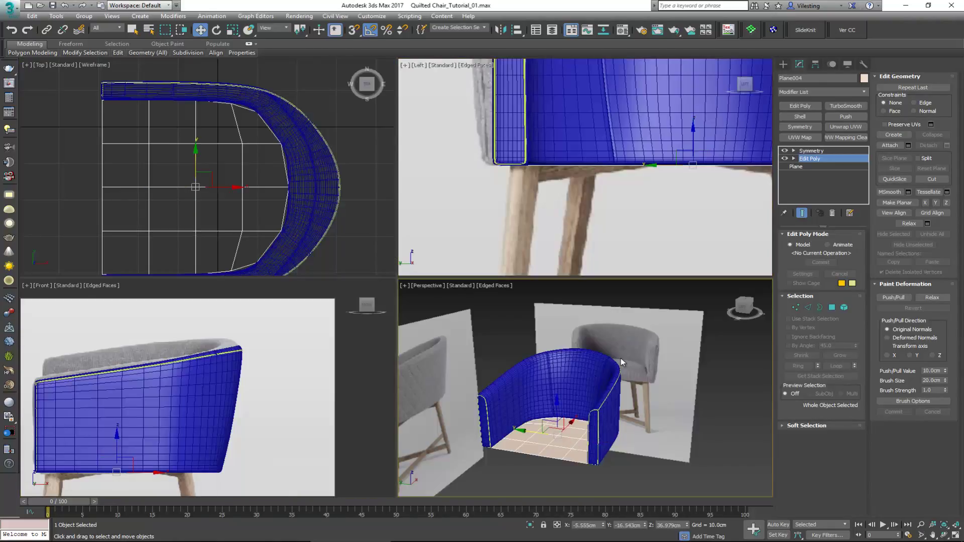
pyautogui.hotkey('alt', 'w')
pyautogui.keyDown('alt'); pyautogui.moveTo(498, 353); pyautogui.dragTo(551, 309, button='middle'); pyautogui.keyUp('alt')
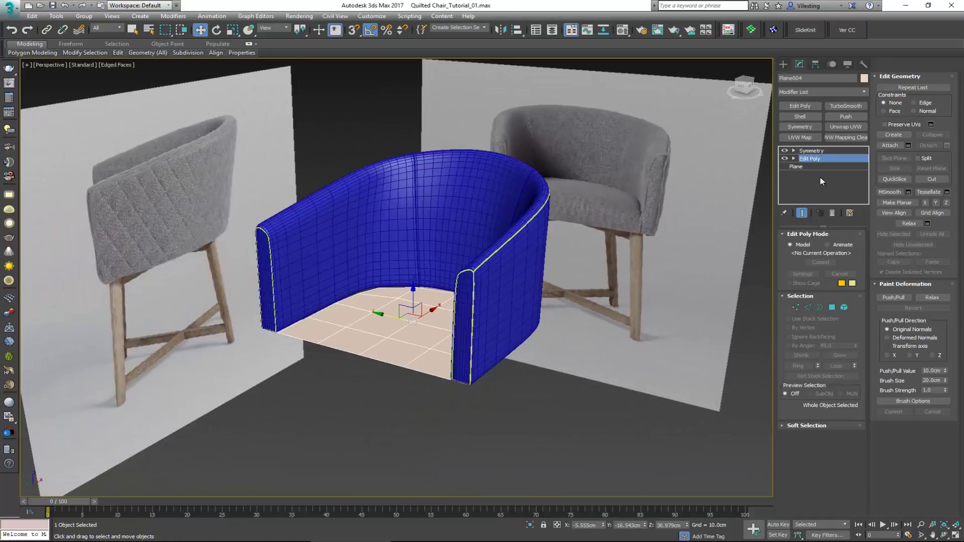
pyautogui.click(808, 116)
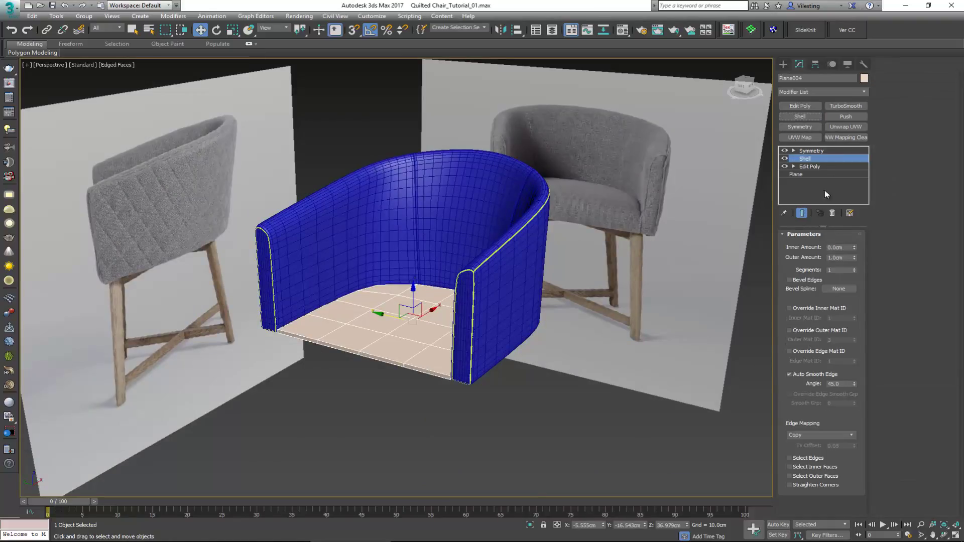
# Unhide all hidden objects to bring back the reference box around the chair shell
pyautogui.press('alt')
pyautogui.hotkey('alt', 'w')
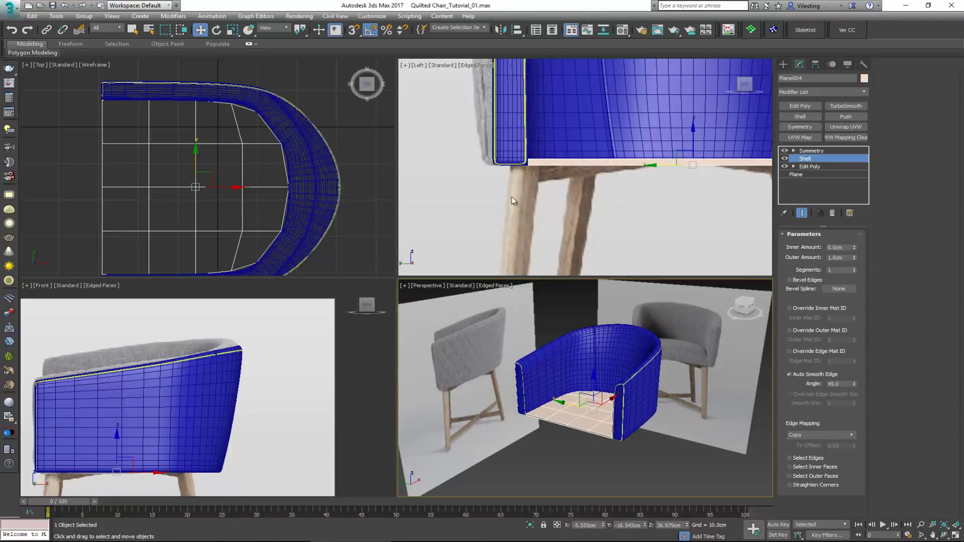
pyautogui.rightClick(649, 329)
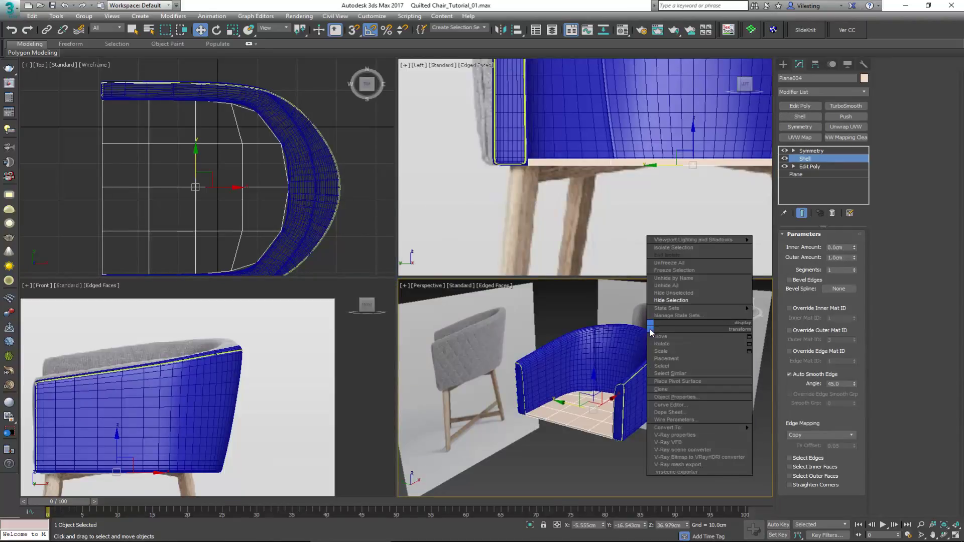
pyautogui.click(683, 285)
pyautogui.press('z')
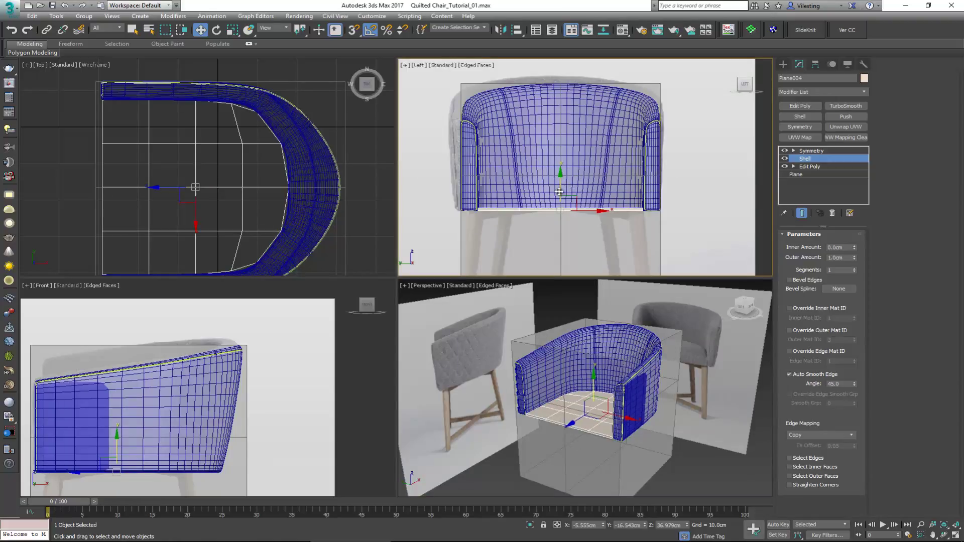
pyautogui.click(163, 390)
pyautogui.press('z')
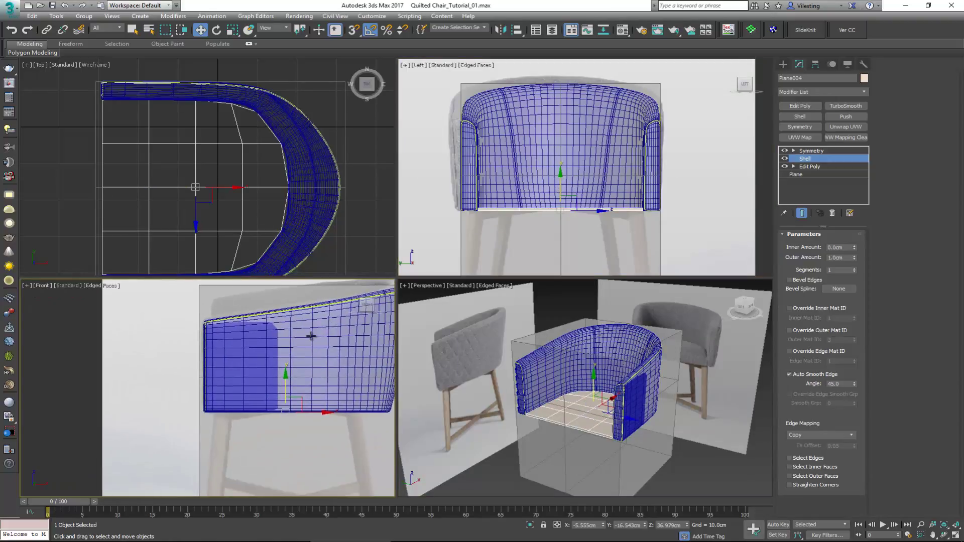
# Slide the seat plane about 1.8 cm forward along X, past the front edge of the shell
pyautogui.moveTo(313, 412); pyautogui.dragTo(306, 412)
pyautogui.scroll(8, 196, 413)
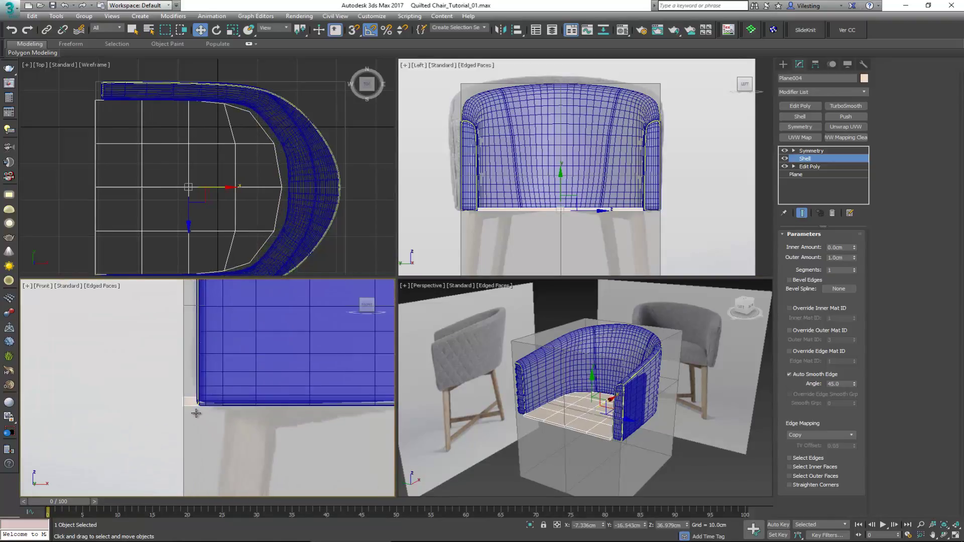
pyautogui.moveTo(184, 400); pyautogui.dragTo(182, 400, button='middle')
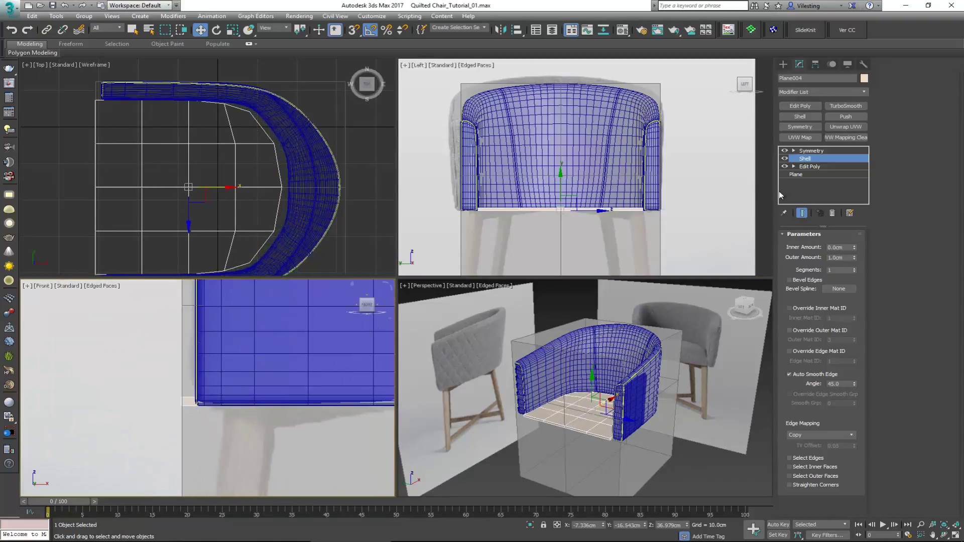
# Set the Shell modifier's outer amount to 11.23 cm and slide the seat back along X to fit against the shell's inner curve
pyautogui.moveTo(855, 259); pyautogui.dragTo(836, 322)
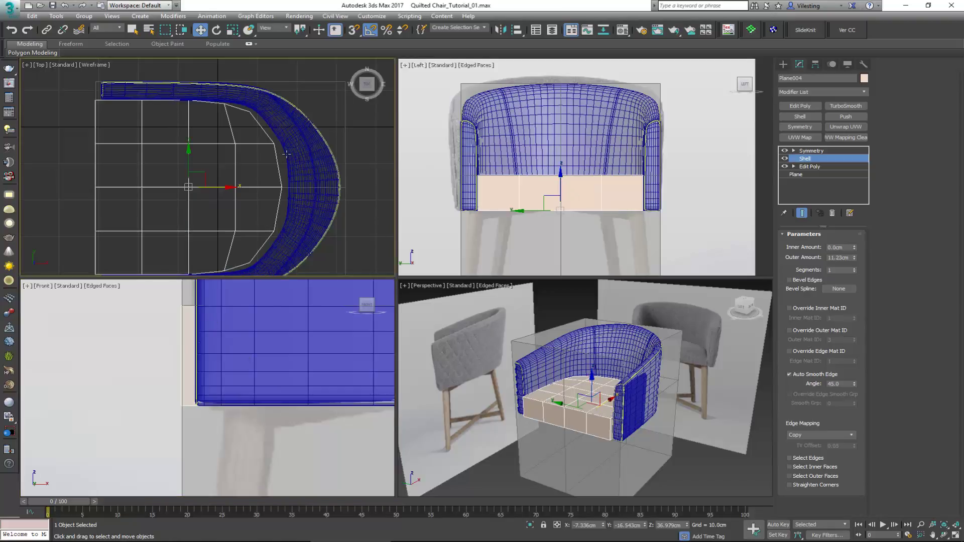
pyautogui.moveTo(212, 187); pyautogui.dragTo(219, 187)
# Hide the reference box and reselect the seat
pyautogui.click(593, 395)
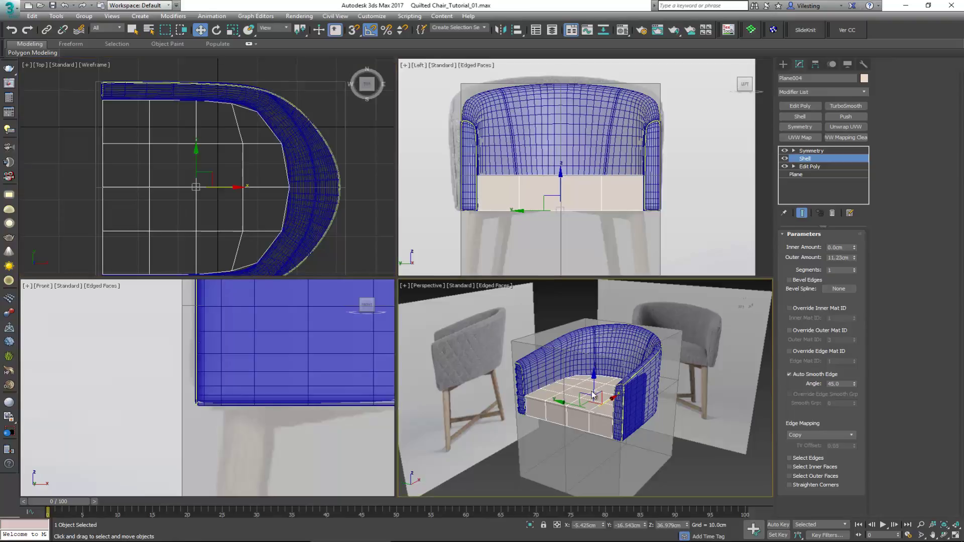
pyautogui.hotkey('alt', 'w')
pyautogui.click(477, 399)
pyautogui.rightClick(480, 397)
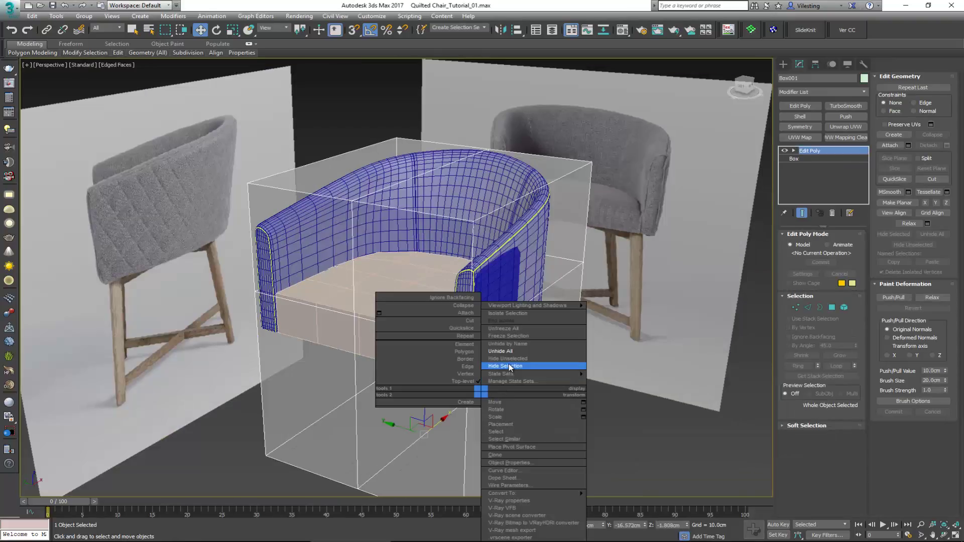
pyautogui.click(510, 366)
pyautogui.click(395, 342)
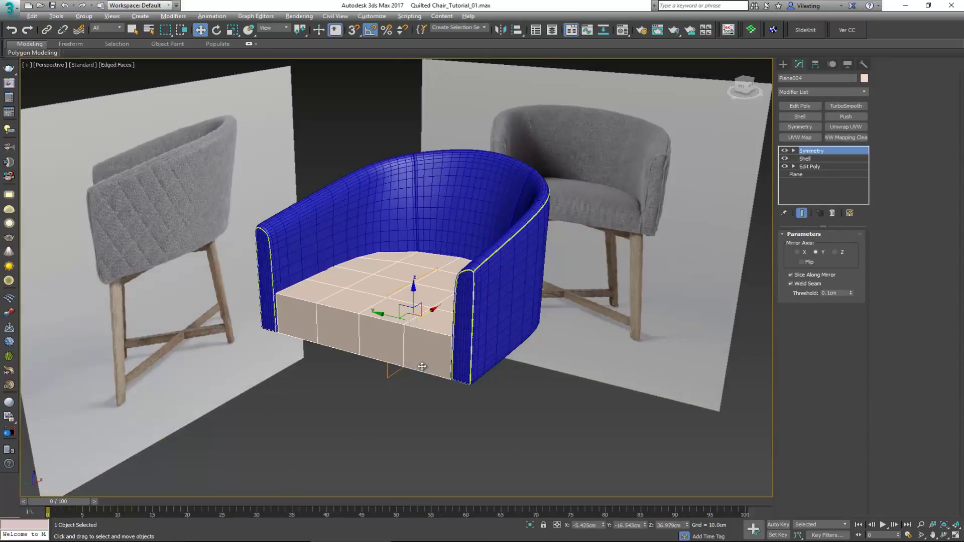
# Add a TurboSmooth modifier with one iteration on top of the seat's Symmetry modifier
pyautogui.keyDown('alt'); pyautogui.moveTo(423, 366); pyautogui.dragTo(473, 374, button='middle'); pyautogui.keyUp('alt')
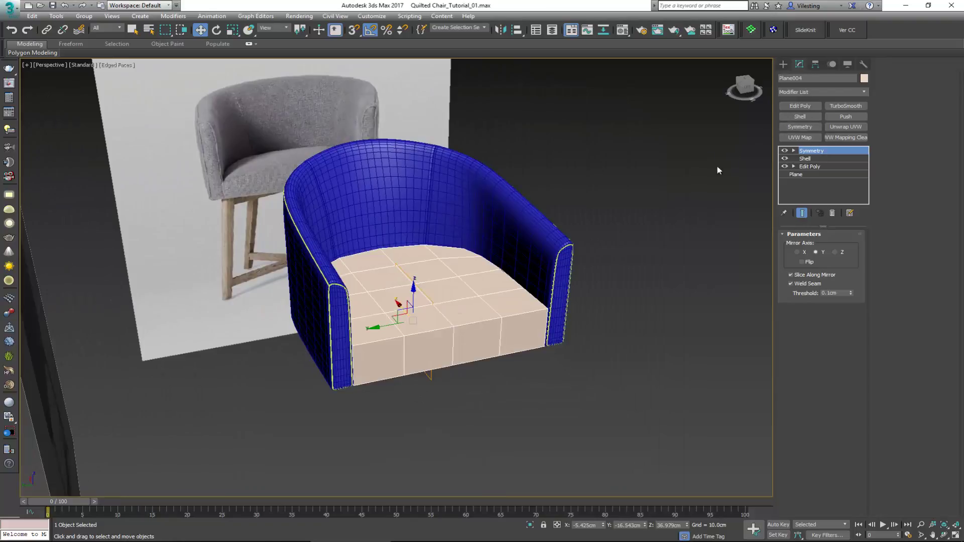
pyautogui.scroll(5, 418, 310)
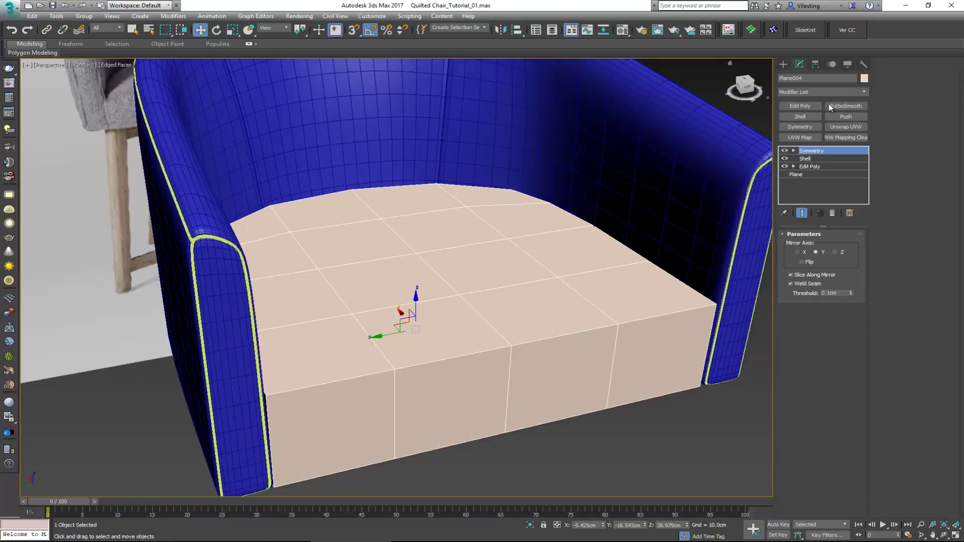
pyautogui.keyDown('alt'); pyautogui.moveTo(281, 307); pyautogui.dragTo(234, 286, button='middle'); pyautogui.keyUp('alt')
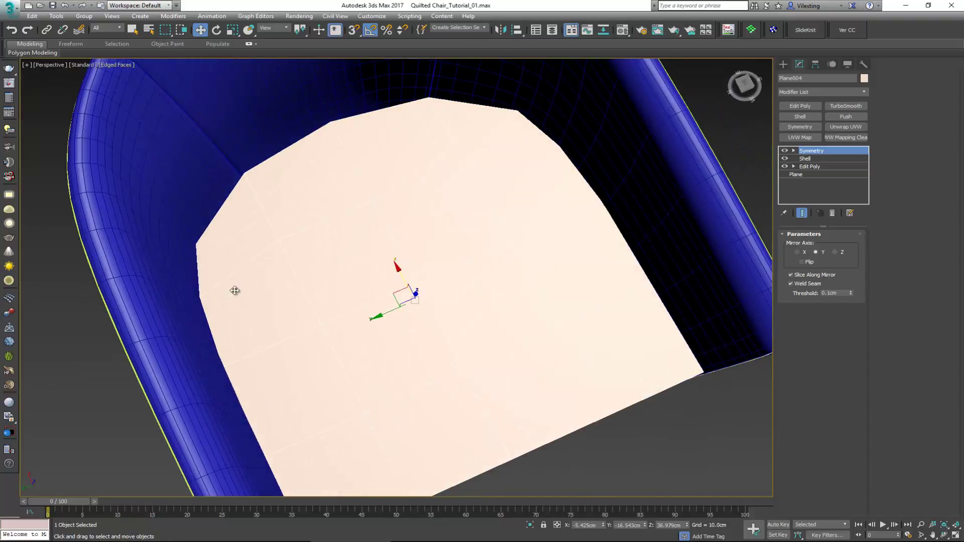
pyautogui.keyDown('alt'); pyautogui.moveTo(401, 270); pyautogui.dragTo(396, 221, button='middle'); pyautogui.keyUp('alt')
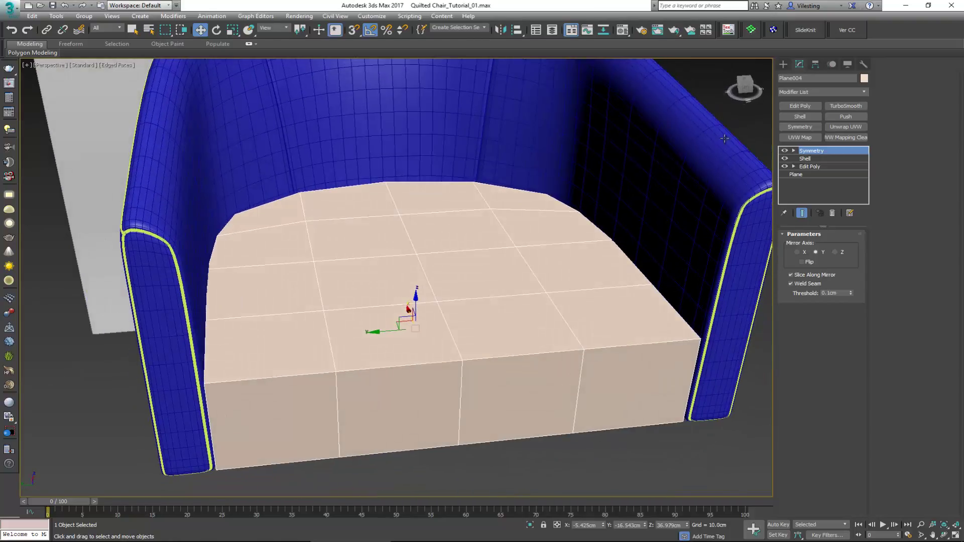
pyautogui.click(861, 107)
pyautogui.keyDown('alt'); pyautogui.moveTo(512, 226); pyautogui.dragTo(502, 166, button='middle'); pyautogui.keyUp('alt')
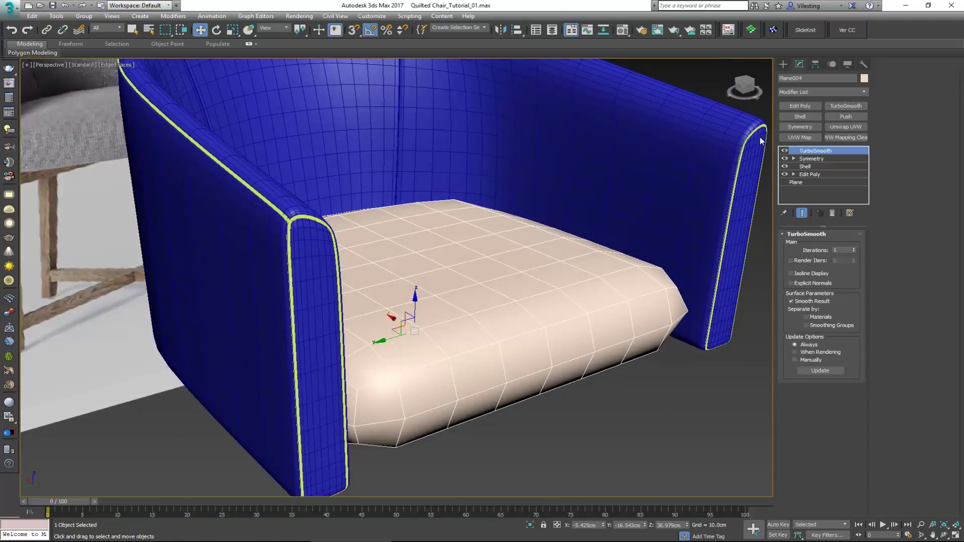
# Add an Edit Poly modifier to the seat between Symmetry and TurboSmooth
pyautogui.click(823, 160)
pyautogui.click(822, 166)
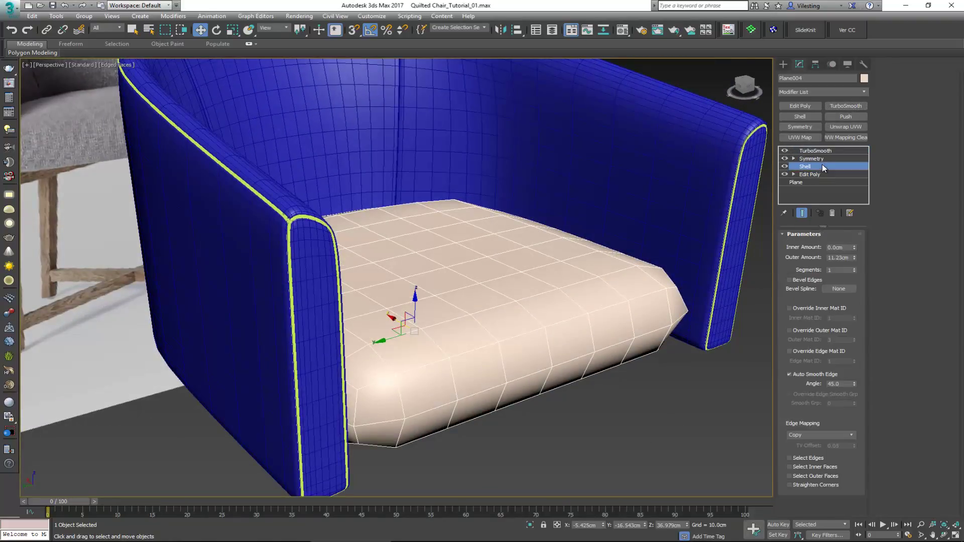
pyautogui.click(820, 159)
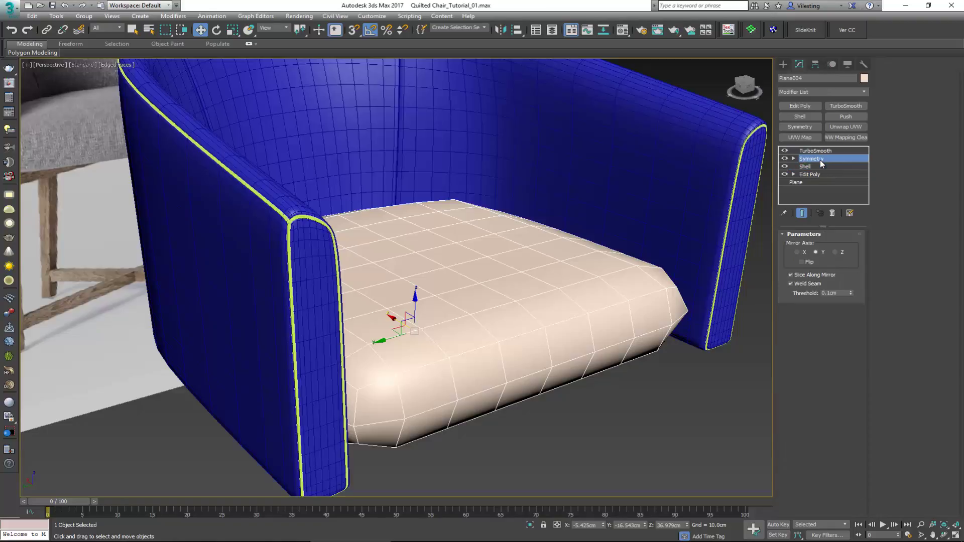
pyautogui.click(812, 107)
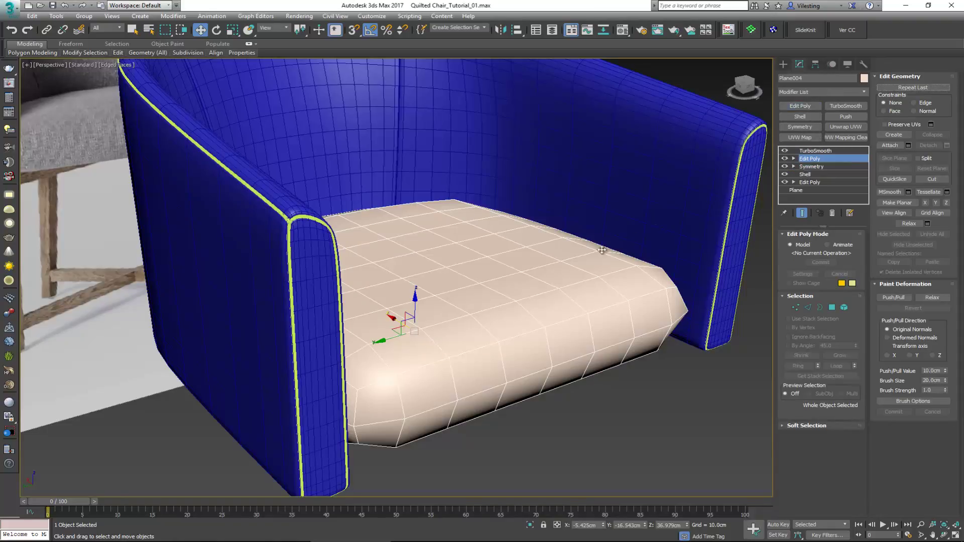
# Insert an edge loop around the seat's sides close to its bottom edge with SwiftLoop
pyautogui.keyDown('alt'); pyautogui.moveTo(506, 288); pyautogui.dragTo(494, 256, button='middle'); pyautogui.keyUp('alt')
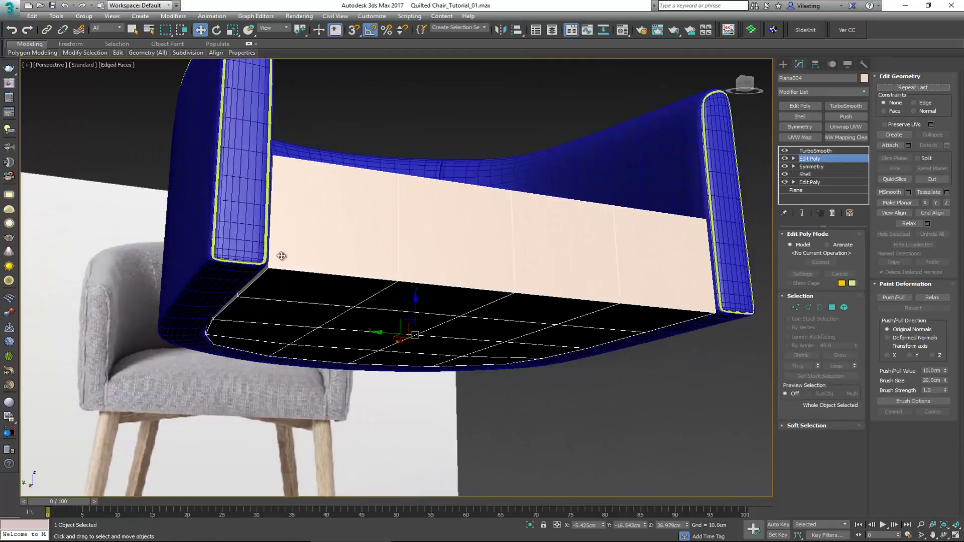
pyautogui.hotkey('alt', 'c')
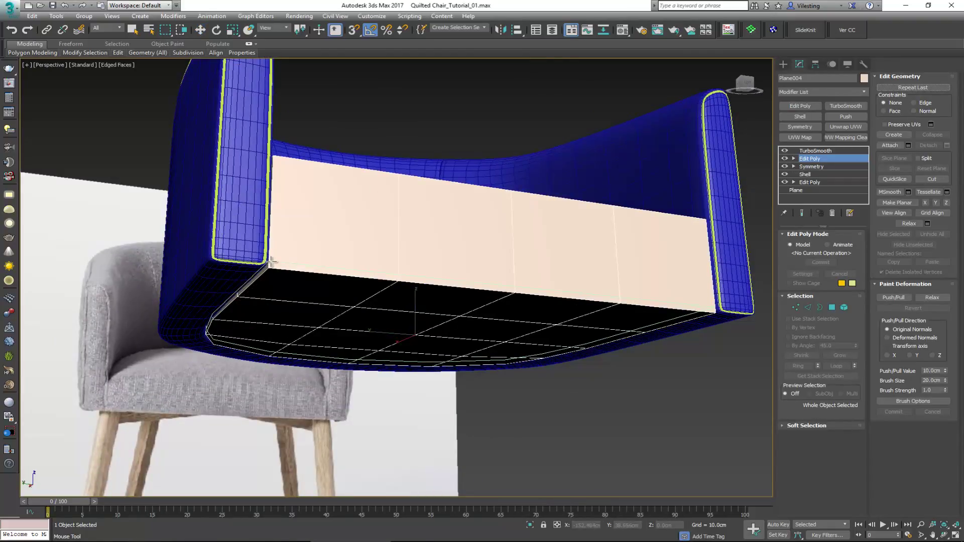
pyautogui.press('2')
pyautogui.keyDown('alt'); pyautogui.moveTo(276, 258); pyautogui.dragTo(266, 285, button='middle'); pyautogui.keyUp('alt')
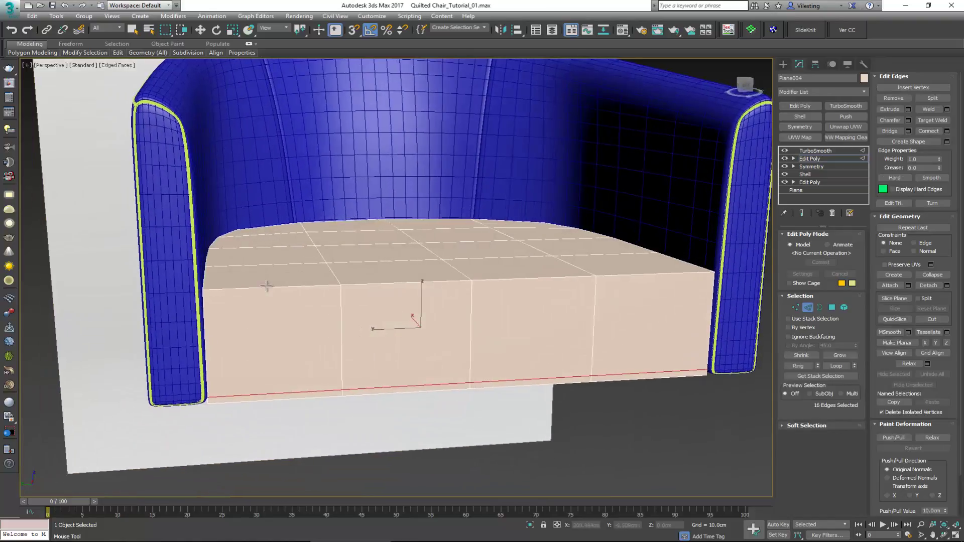
pyautogui.hotkey('alt', 'w')
pyautogui.press('w')
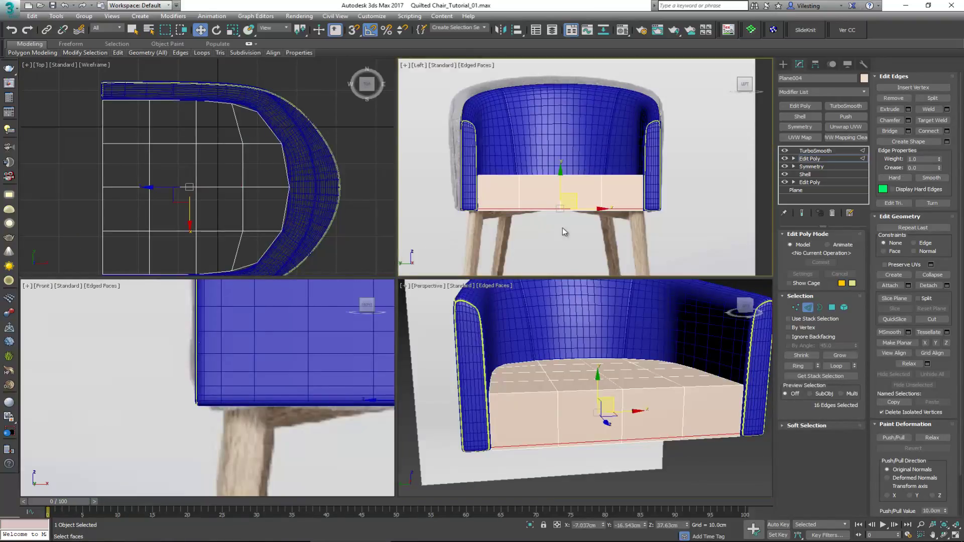
# Leave edge editing and hide the chair shell and its piping so only the seat remains over the reference images
pyautogui.click(691, 125)
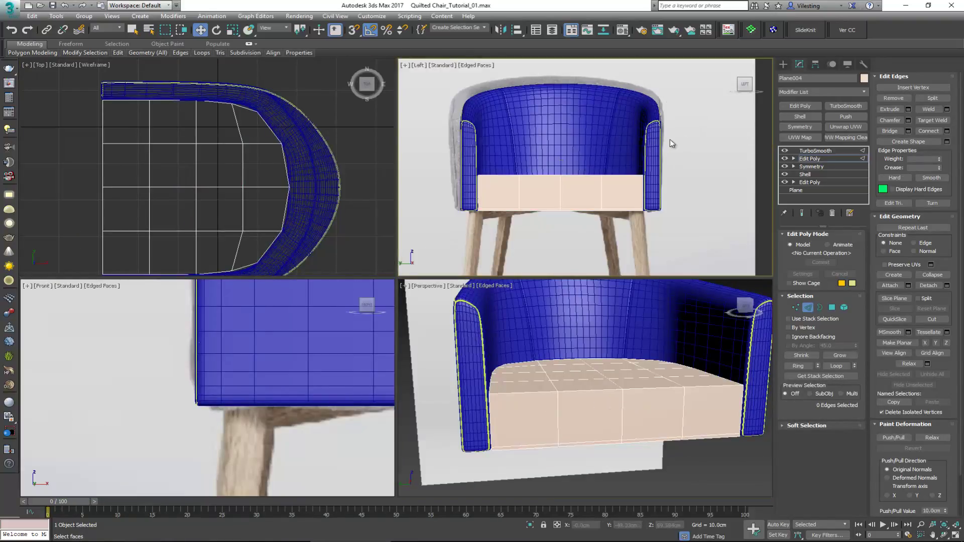
pyautogui.press('6')
pyautogui.click(673, 122)
pyautogui.click(652, 130)
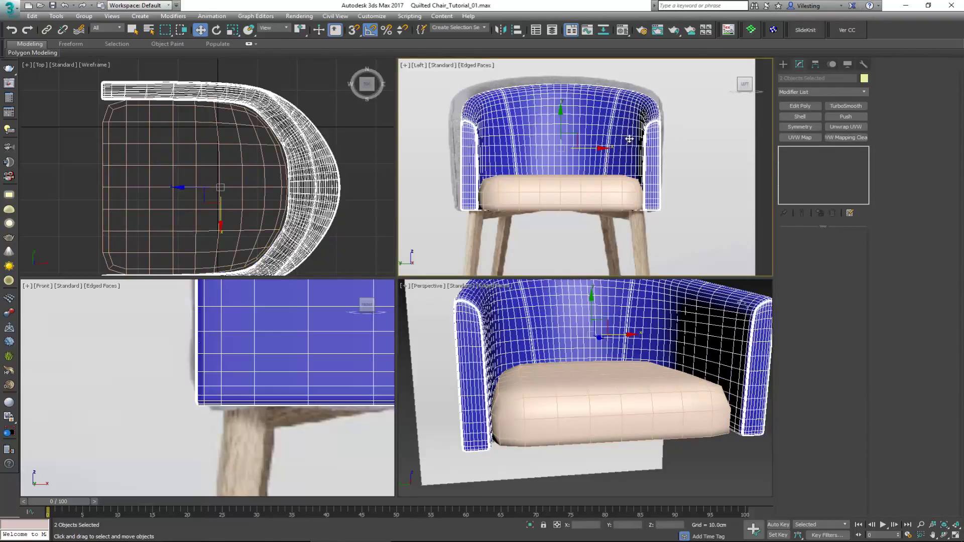
pyautogui.rightClick(640, 136)
pyautogui.click(676, 114)
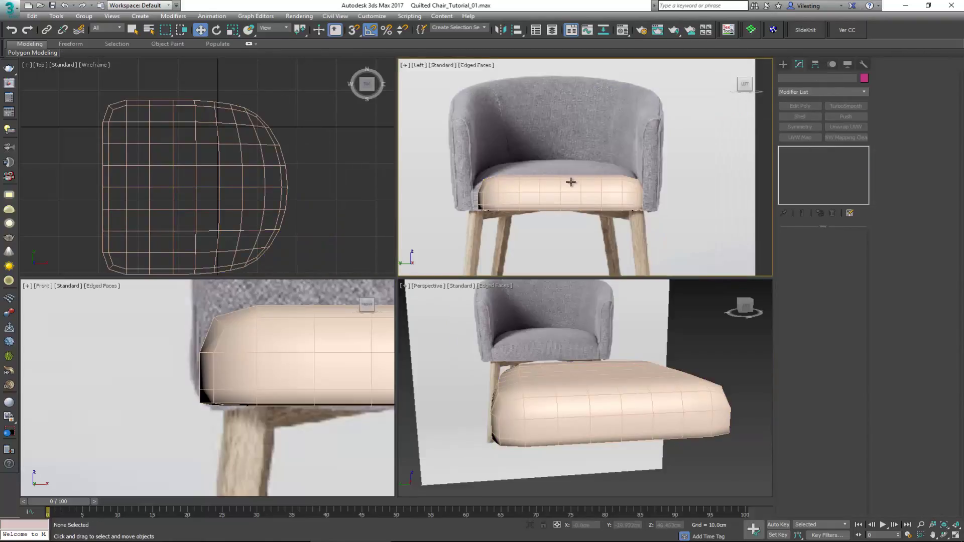
# Insert a second edge loop around the seat's sides at about mid-height in the upper Edit Poly modifier
pyautogui.click(570, 183)
pyautogui.scroll(5, 570, 182)
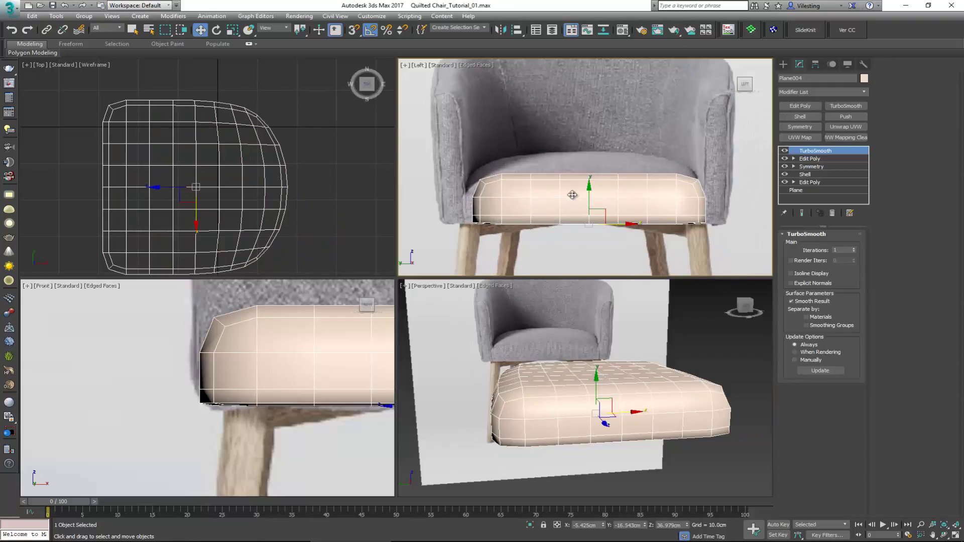
pyautogui.click(809, 159)
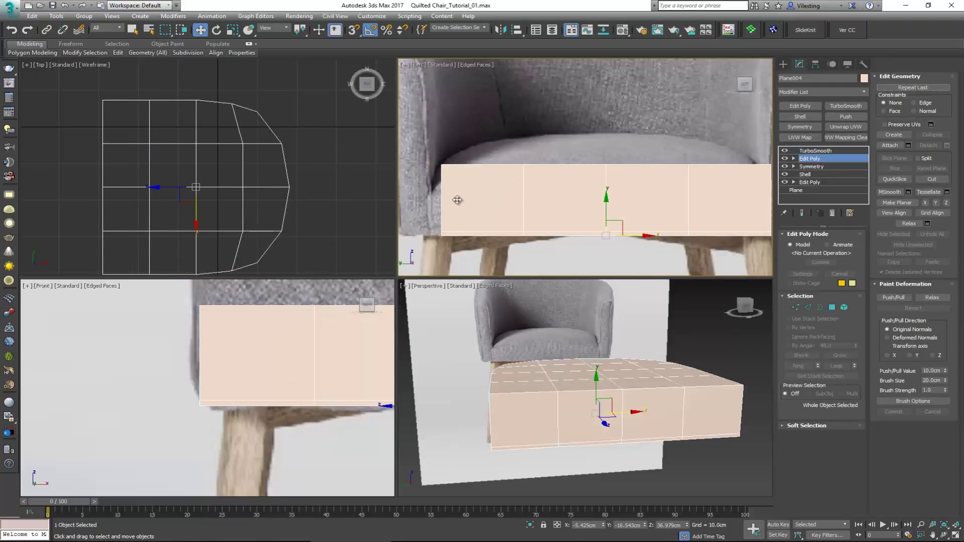
pyautogui.moveTo(416, 193); pyautogui.dragTo(494, 191, button='middle')
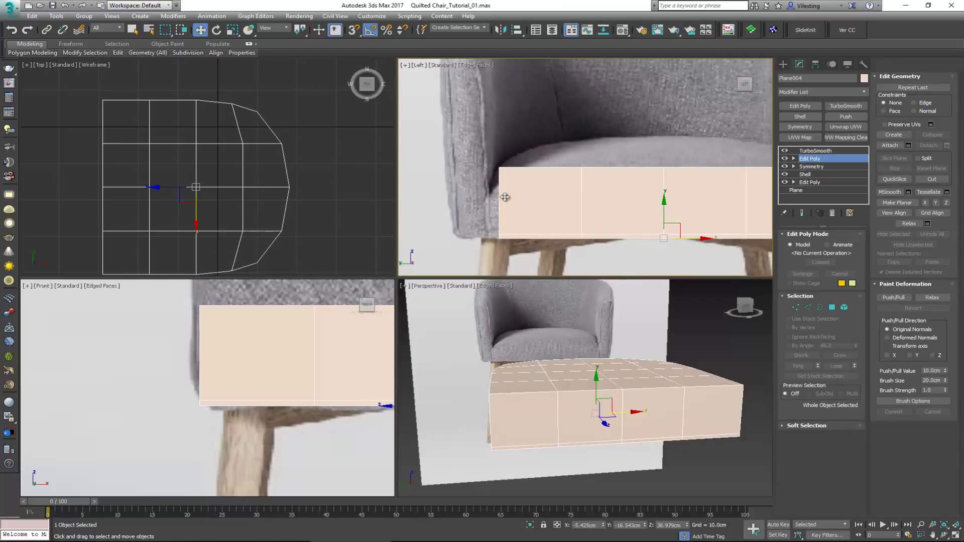
pyautogui.hotkey('alt', 's')
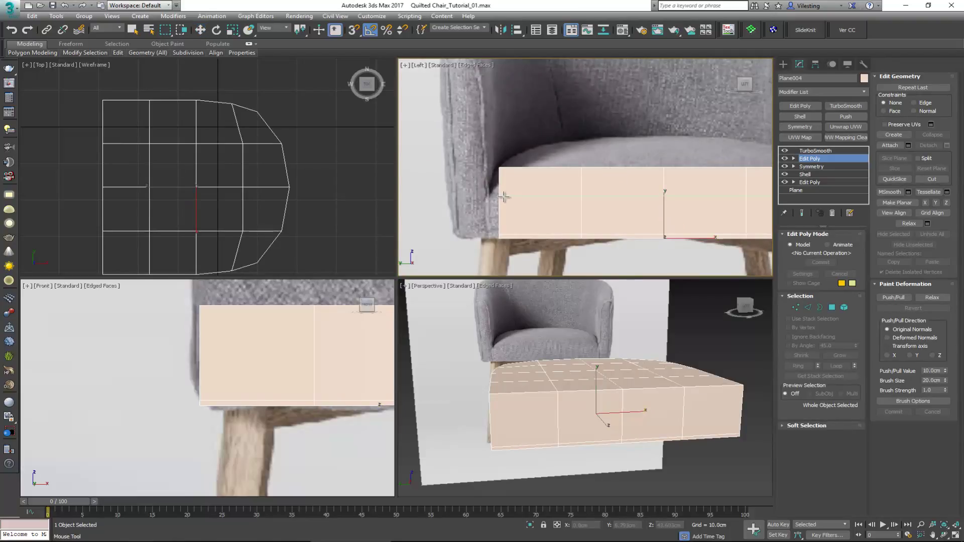
pyautogui.click(504, 196)
pyautogui.rightClick(523, 197)
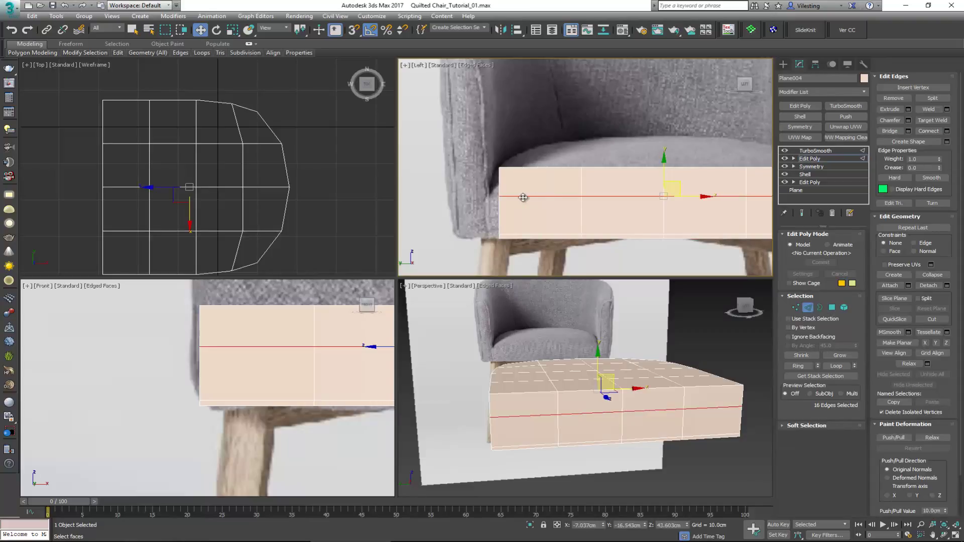
# Select all the seat's top polygons using the By Angle option at 45, and turn the option off
pyautogui.rightClick(539, 322)
pyautogui.hotkey('alt', 'w')
pyautogui.keyDown('alt'); pyautogui.moveTo(520, 332); pyautogui.dragTo(512, 338, button='middle'); pyautogui.keyUp('alt')
pyautogui.press('4')
pyautogui.scroll(3, 406, 234)
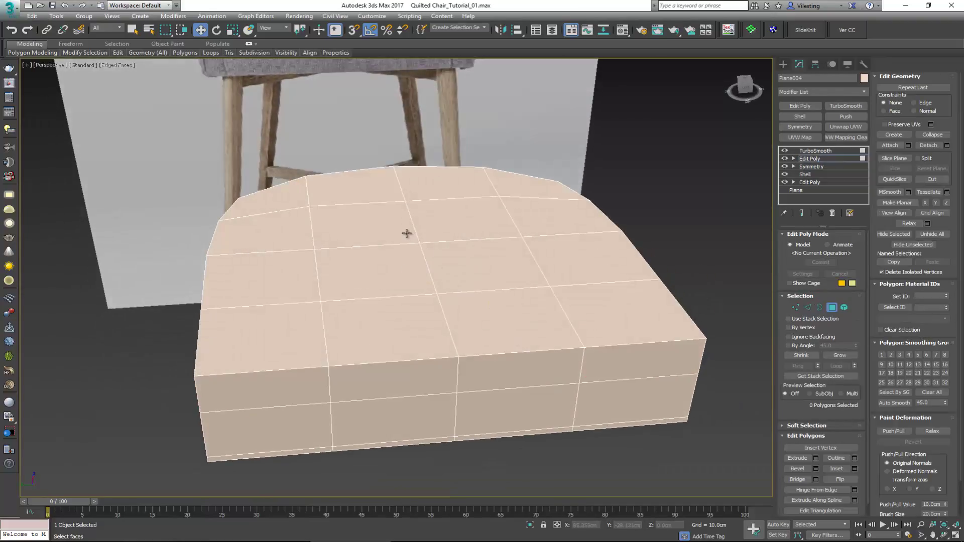
pyautogui.click(406, 233)
pyautogui.click(809, 346)
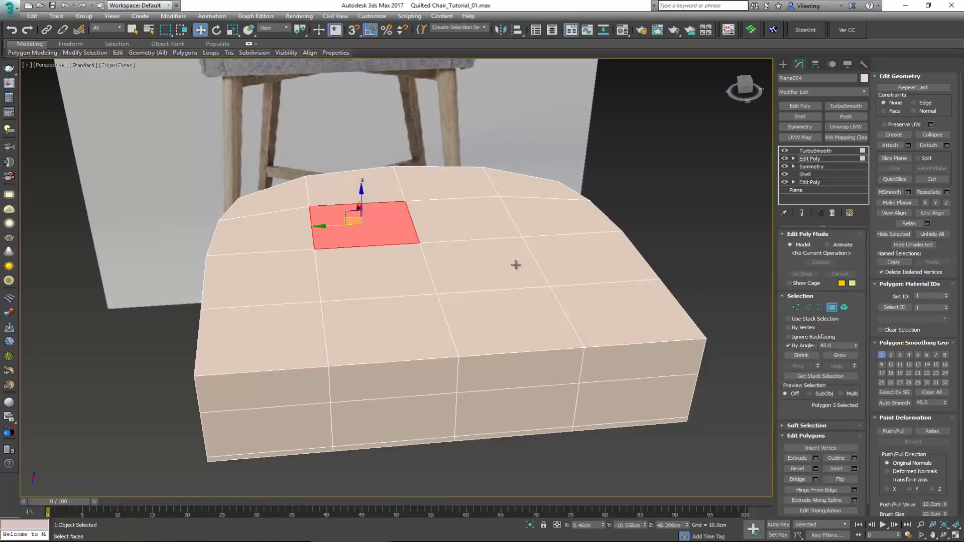
pyautogui.click(514, 265)
pyautogui.keyDown('alt'); pyautogui.moveTo(402, 236); pyautogui.dragTo(426, 241, button='middle'); pyautogui.keyUp('alt')
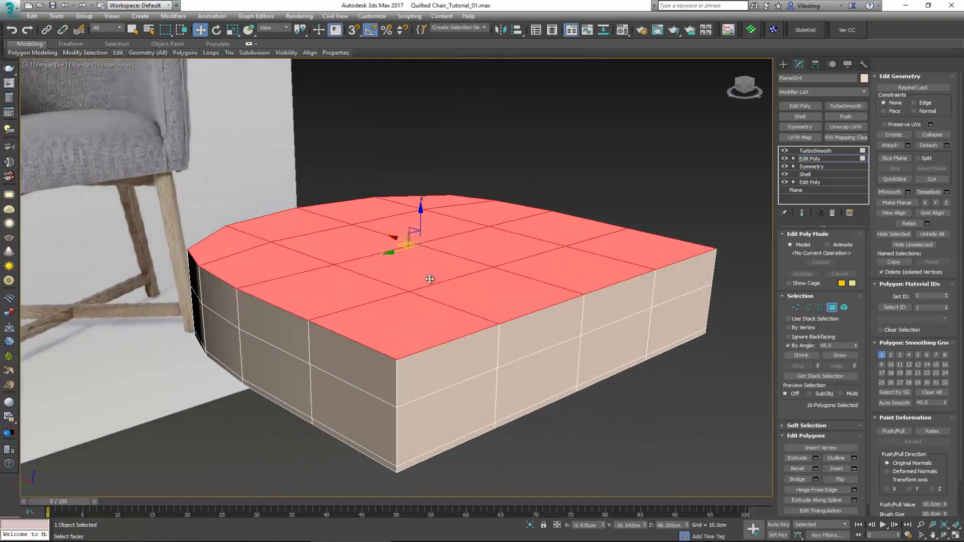
pyautogui.click(789, 345)
# Scale the seat's selected top polygons inward uniformly so the upper sides slope in, checking against the reference image in the Left view
pyautogui.keyDown('alt'); pyautogui.moveTo(389, 265); pyautogui.dragTo(399, 267, button='middle'); pyautogui.keyUp('alt')
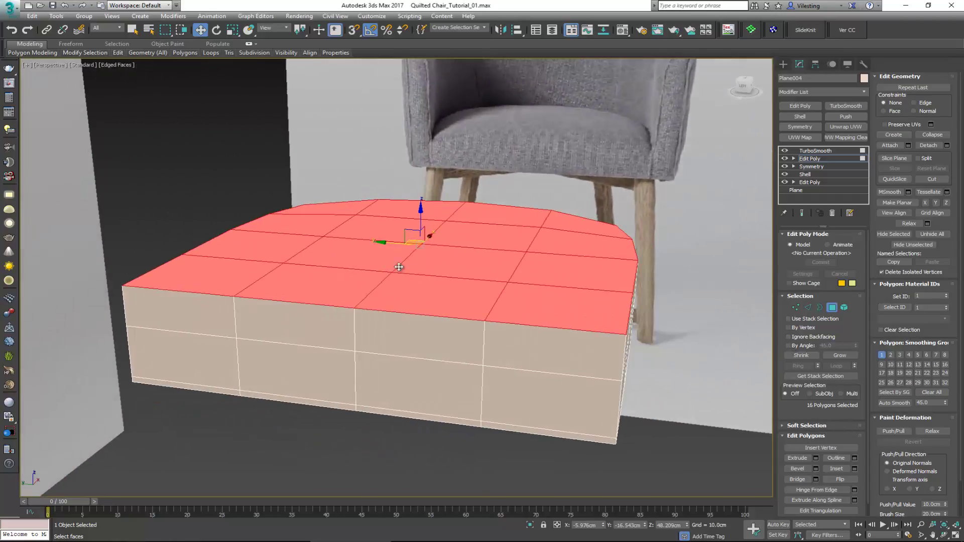
pyautogui.keyDown('alt'); pyautogui.moveTo(493, 269); pyautogui.dragTo(430, 256, button='middle'); pyautogui.keyUp('alt')
pyautogui.press('r')
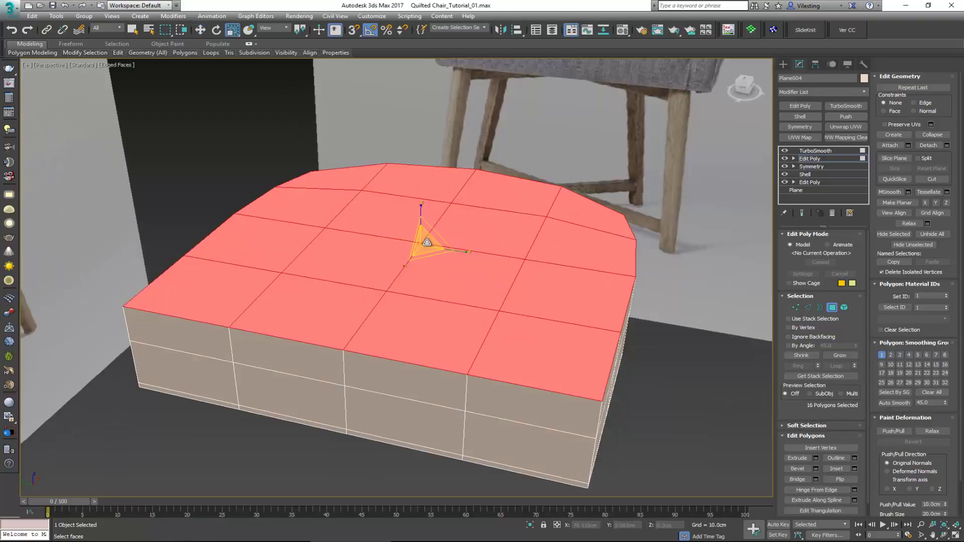
pyautogui.moveTo(422, 245); pyautogui.dragTo(431, 258)
pyautogui.hotkey('alt', 'w')
pyautogui.rightClick(573, 206)
pyautogui.hotkey('alt', 'w')
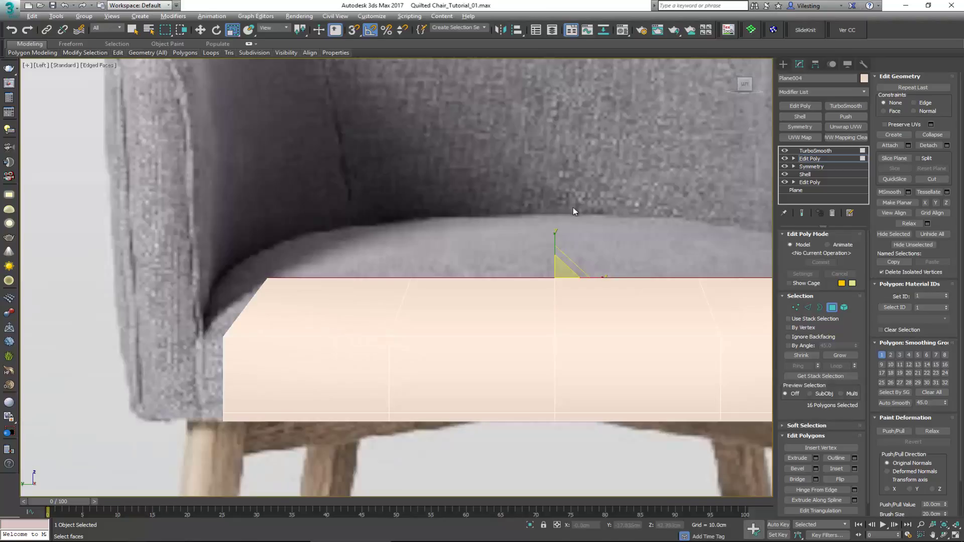
pyautogui.scroll(-3, 441, 268)
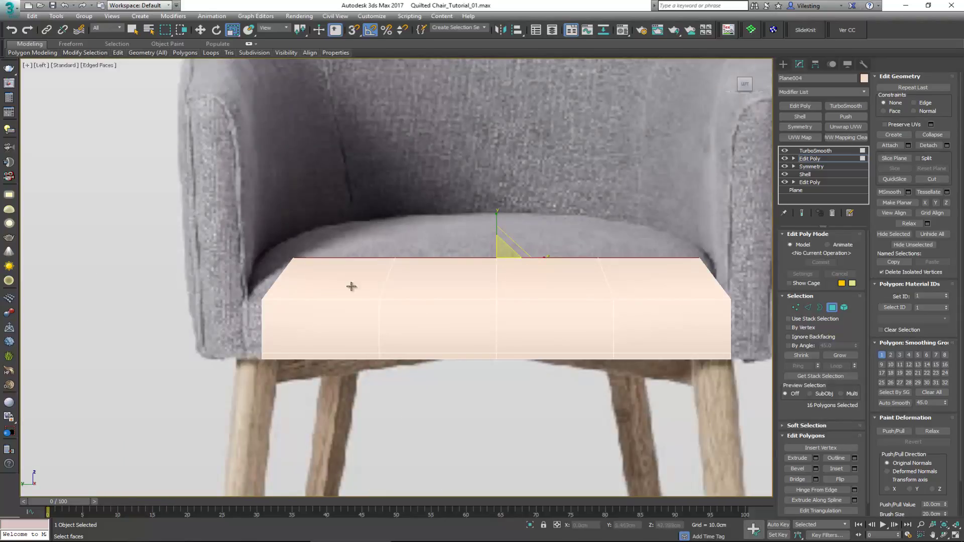
pyautogui.hotkey('alt', 'w')
pyautogui.rightClick(565, 394)
pyautogui.hotkey('alt', 'w')
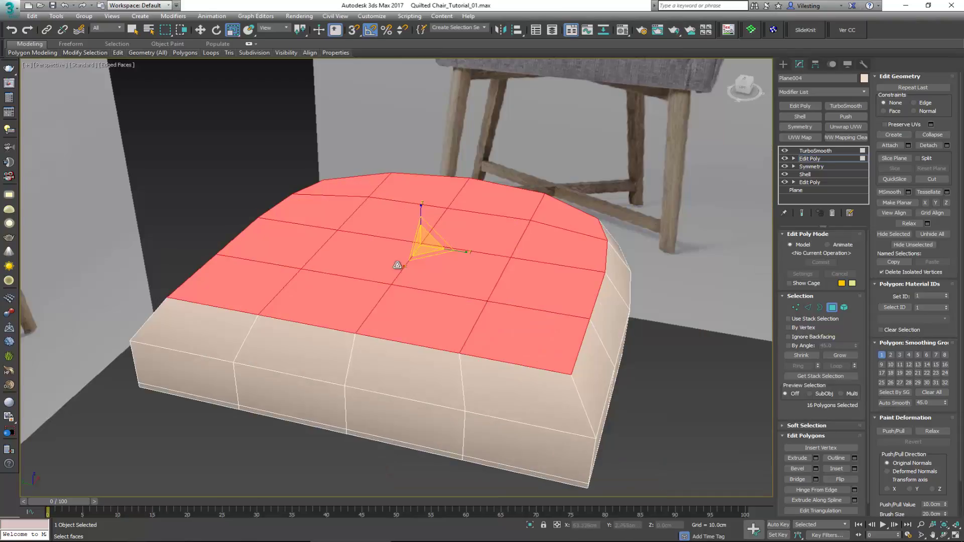
# Select the four central polygons on the seat's top and raise them slightly along Z
pyautogui.click(394, 264)
pyautogui.keyDown('ctrl'); pyautogui.click(391, 220); pyautogui.keyUp('ctrl')
pyautogui.keyDown('ctrl'); pyautogui.click(454, 236); pyautogui.keyUp('ctrl')
pyautogui.keyDown('ctrl'); pyautogui.click(437, 272); pyautogui.keyUp('ctrl')
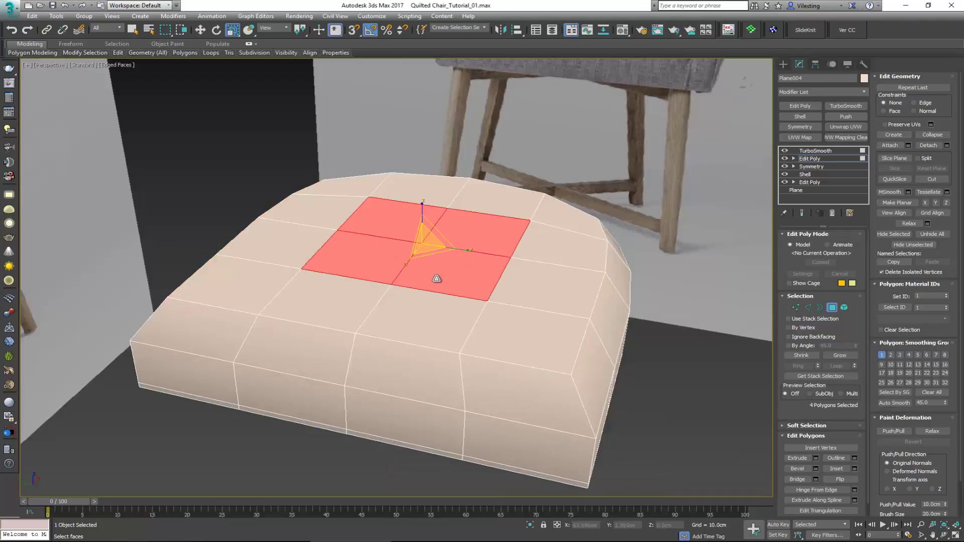
pyautogui.press('w')
pyautogui.keyDown('alt'); pyautogui.moveTo(436, 278); pyautogui.dragTo(469, 269, button='middle'); pyautogui.keyUp('alt')
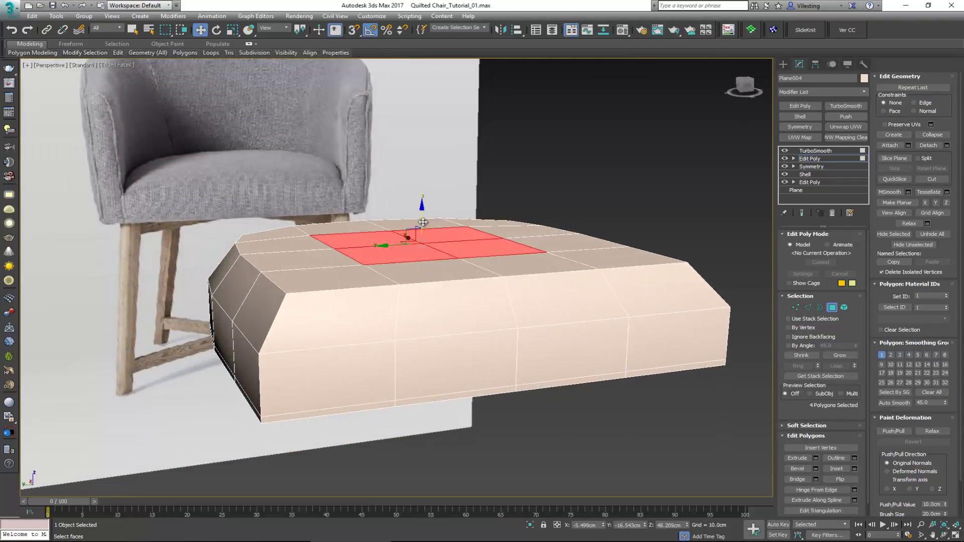
pyautogui.moveTo(423, 221); pyautogui.dragTo(431, 217)
# Leave polygon editing and show the end result to examine the smoothed cushion shape against the reference
pyautogui.click(831, 308)
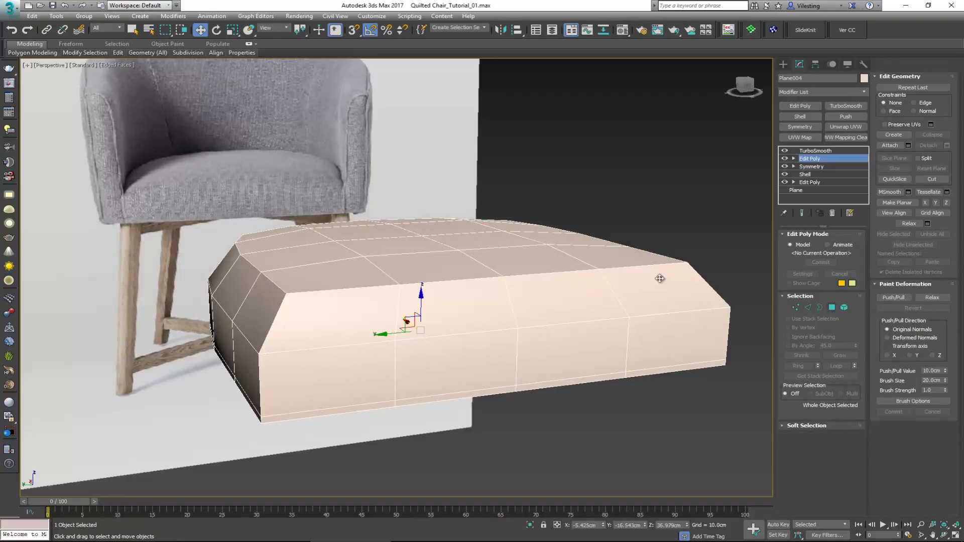
pyautogui.hotkey('ctrl', 'q')
pyautogui.keyDown('alt'); pyautogui.moveTo(462, 271); pyautogui.dragTo(416, 286, button='middle'); pyautogui.keyUp('alt')
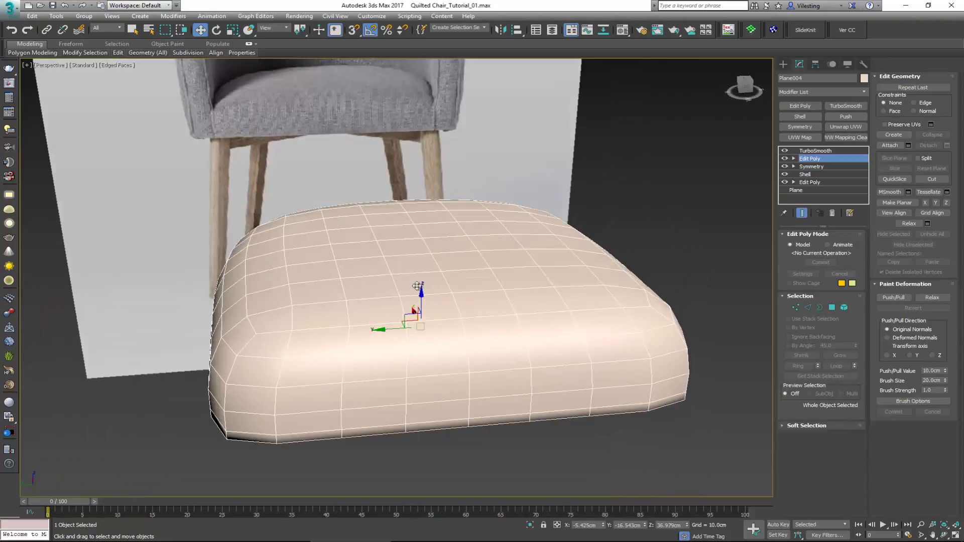
pyautogui.click(711, 229)
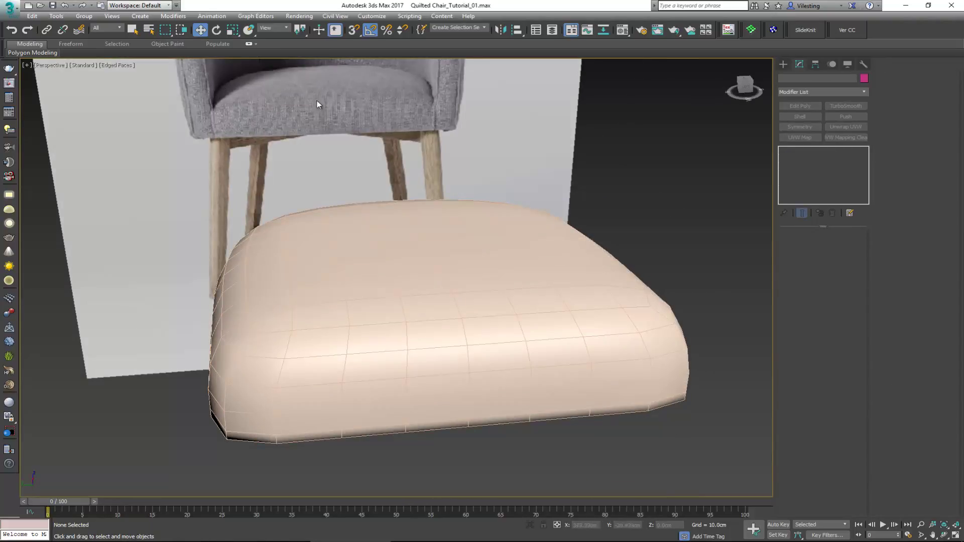
pyautogui.click(408, 300)
pyautogui.keyDown('alt'); pyautogui.moveTo(408, 300); pyautogui.dragTo(445, 256, button='middle'); pyautogui.keyUp('alt')
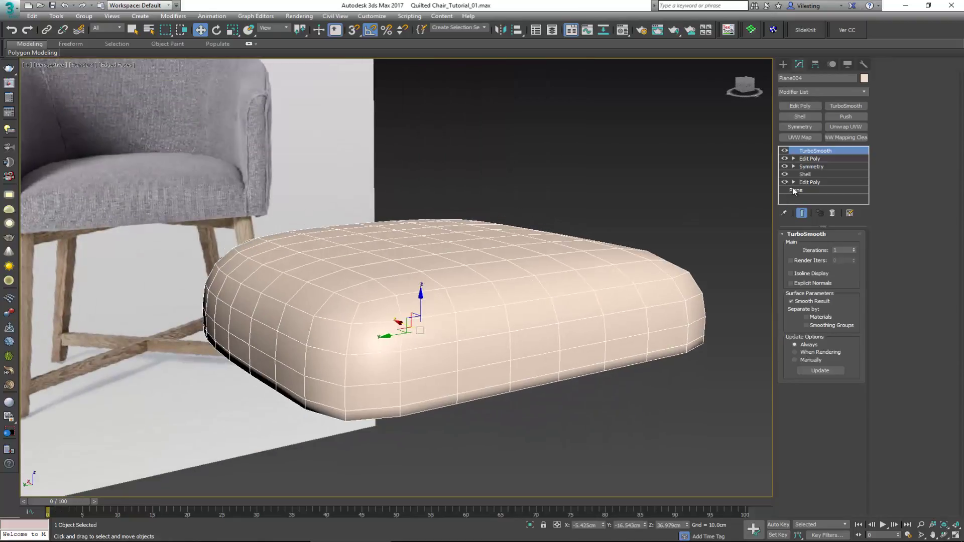
# Insert an edge loop around the seat's sloped upper sides with SwiftLoop and display the cage over the smoothed result
pyautogui.click(814, 158)
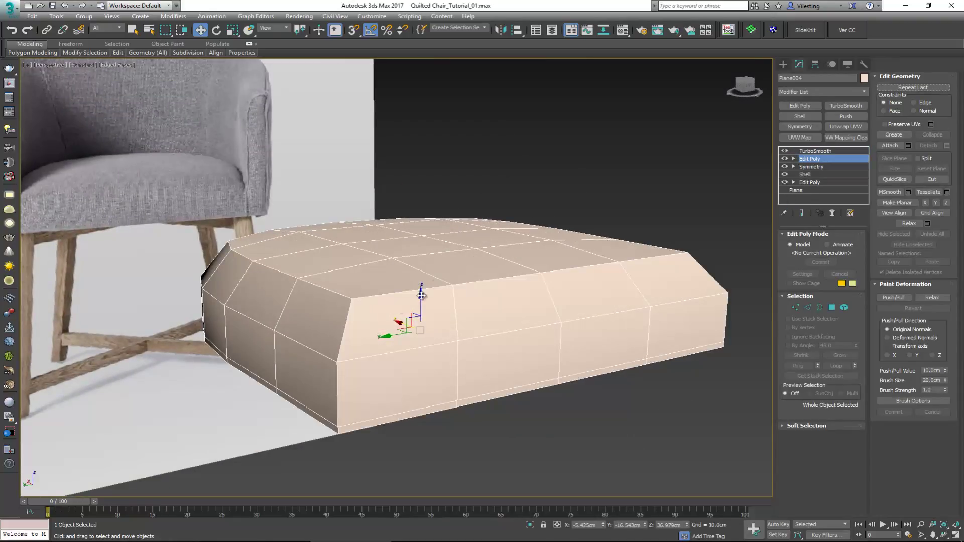
pyautogui.hotkey('alt', 's')
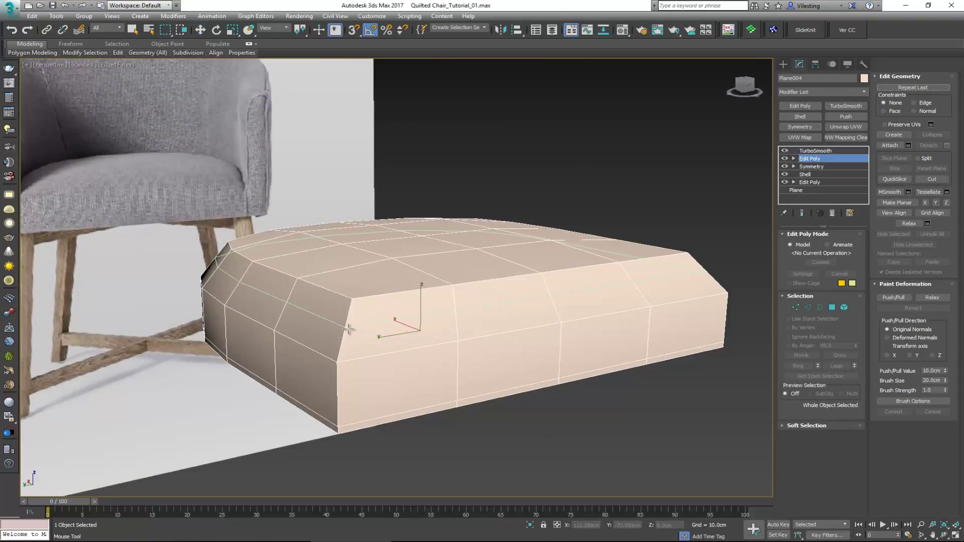
pyautogui.press('\\')
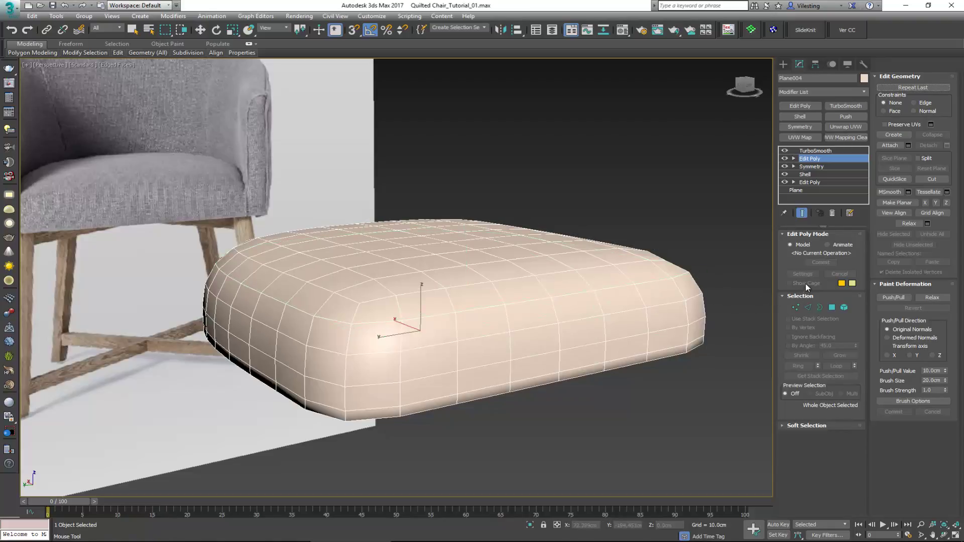
pyautogui.press('2')
pyautogui.click(798, 281)
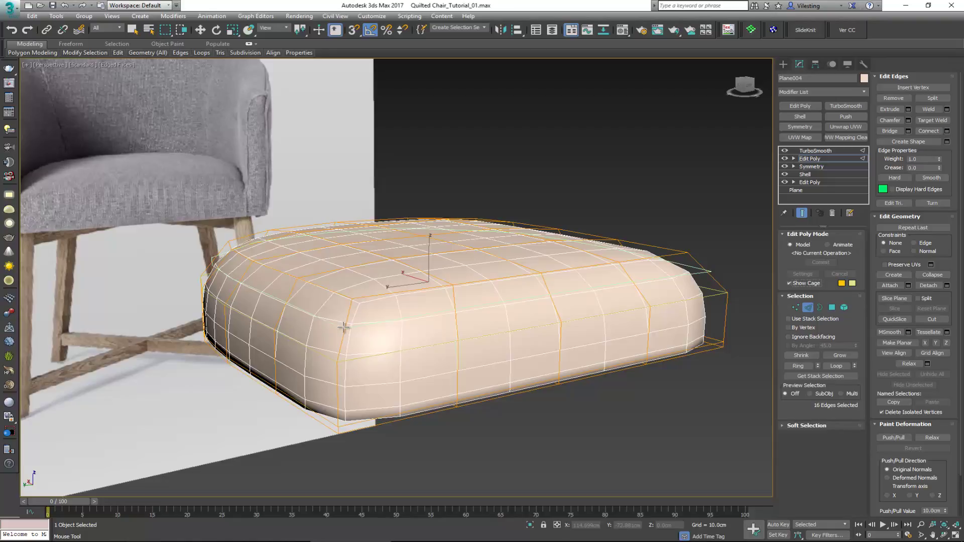
pyautogui.press('w')
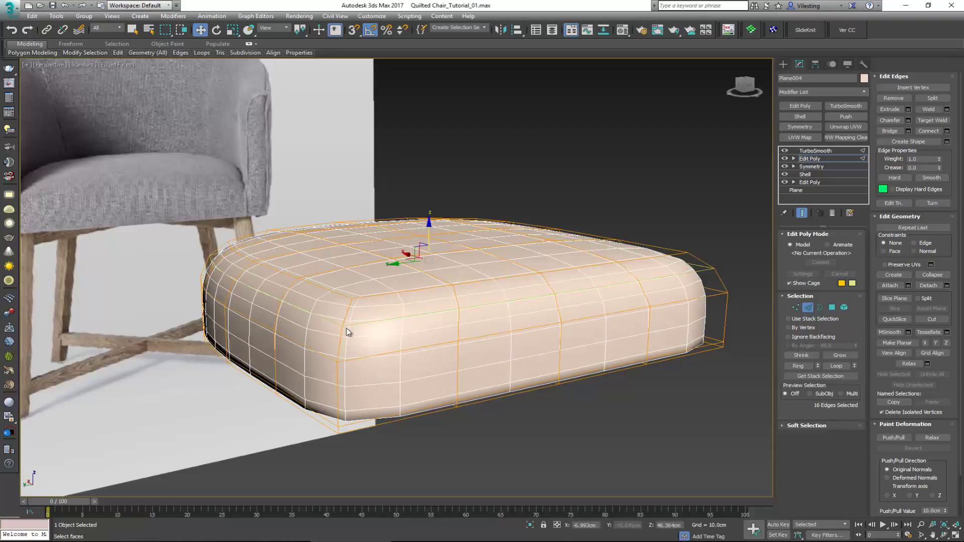
# Select the four middle polygons on the seat's front side and move them slightly outward along X
pyautogui.scroll(10, 372, 322)
pyautogui.scroll(-10, 349, 322)
pyautogui.keyDown('alt'); pyautogui.moveTo(348, 322); pyautogui.dragTo(295, 333, button='middle'); pyautogui.keyUp('alt')
pyautogui.scroll(3, 278, 323)
pyautogui.press('4')
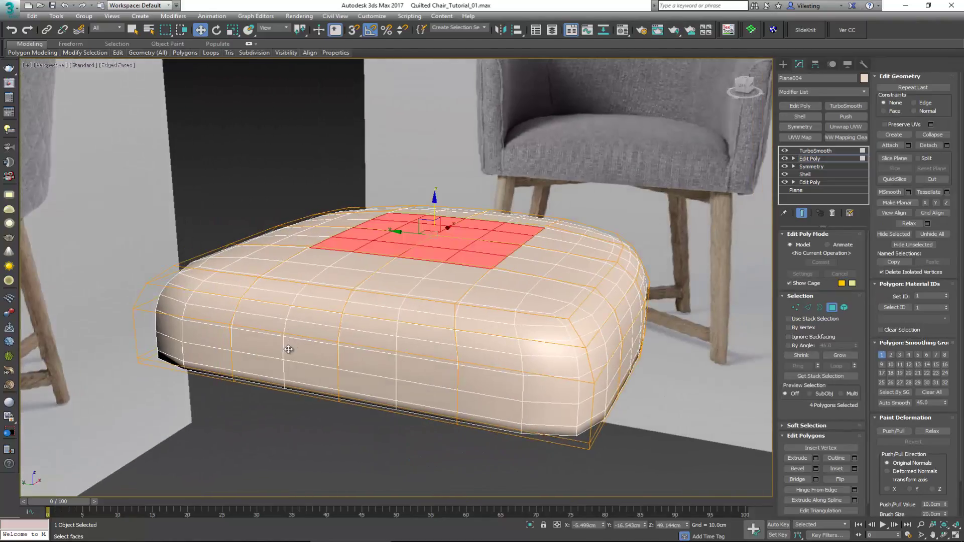
pyautogui.click(297, 345)
pyautogui.keyDown('ctrl'); pyautogui.click(362, 371); pyautogui.keyUp('ctrl')
pyautogui.keyDown('alt'); pyautogui.moveTo(364, 366); pyautogui.dragTo(314, 355, button='middle'); pyautogui.keyUp('alt')
pyautogui.scroll(4, 337, 381)
pyautogui.keyDown('ctrl'); pyautogui.click(354, 331); pyautogui.keyUp('ctrl')
pyautogui.keyDown('ctrl'); pyautogui.click(324, 330); pyautogui.keyUp('ctrl')
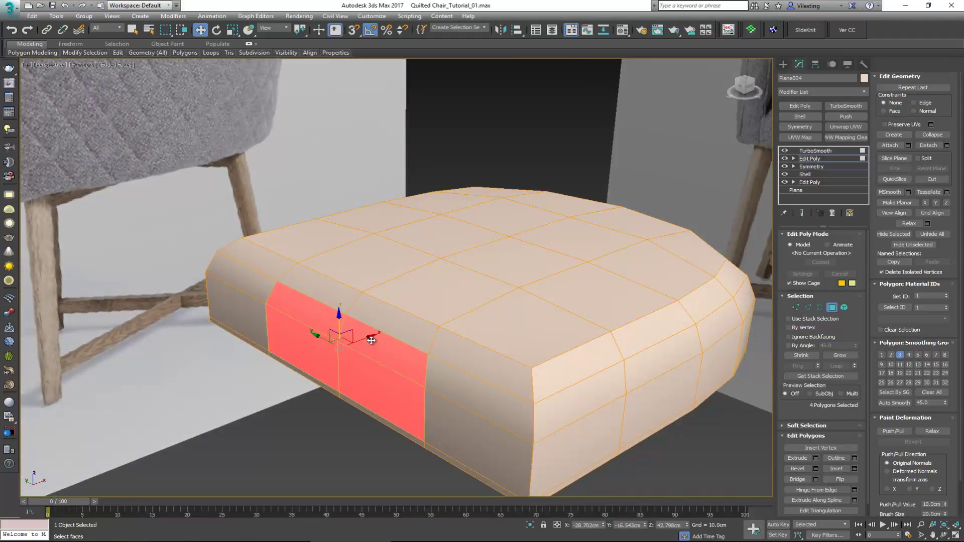
pyautogui.hotkey('ctrl', 'e')
pyautogui.moveTo(368, 338); pyautogui.dragTo(355, 344)
# Select the two middle vertical edges on the seat's front side and shift them slightly along X
pyautogui.press('2')
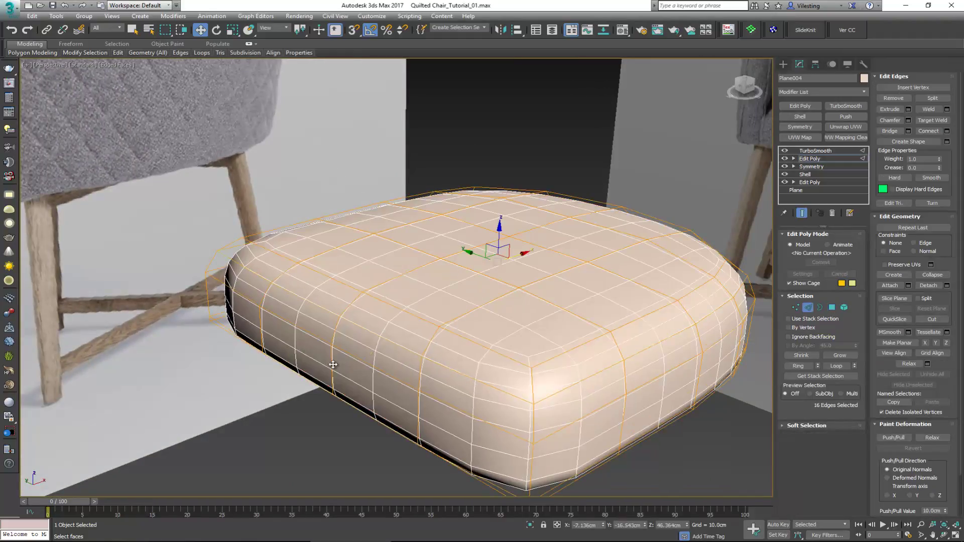
pyautogui.click(332, 363)
pyautogui.hotkey('ctrl', 'e')
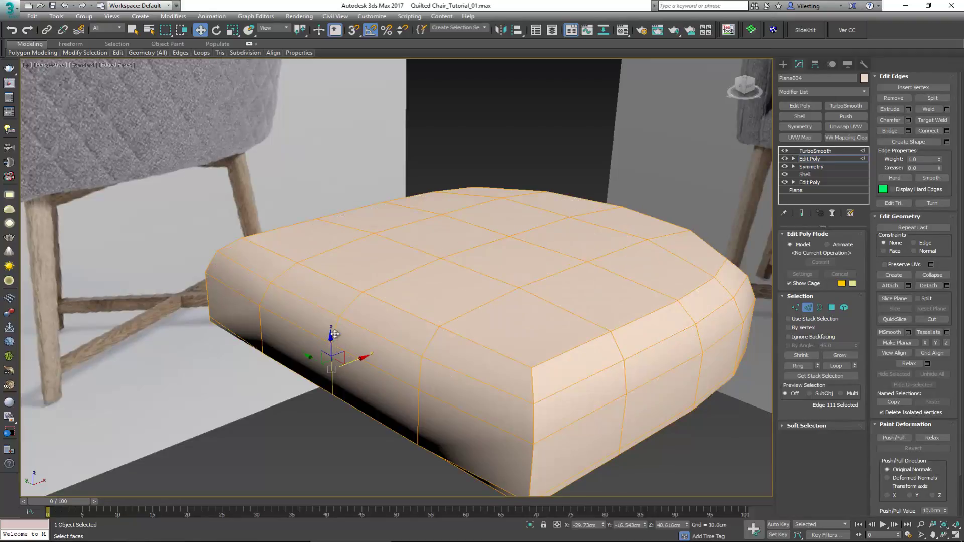
pyautogui.keyDown('ctrl'); pyautogui.click(334, 334); pyautogui.keyUp('ctrl')
pyautogui.hotkey('ctrl', 'e')
pyautogui.moveTo(351, 343); pyautogui.dragTo(353, 344)
pyautogui.moveTo(354, 344)
pyautogui.keyDown('alt'); pyautogui.mouseDown(button='middle')
pyautogui.moveTo(432, 265)
pyautogui.moveTo(392, 249)
pyautogui.moveTo(347, 338)
pyautogui.mouseUp(button='middle'); pyautogui.keyUp('alt')
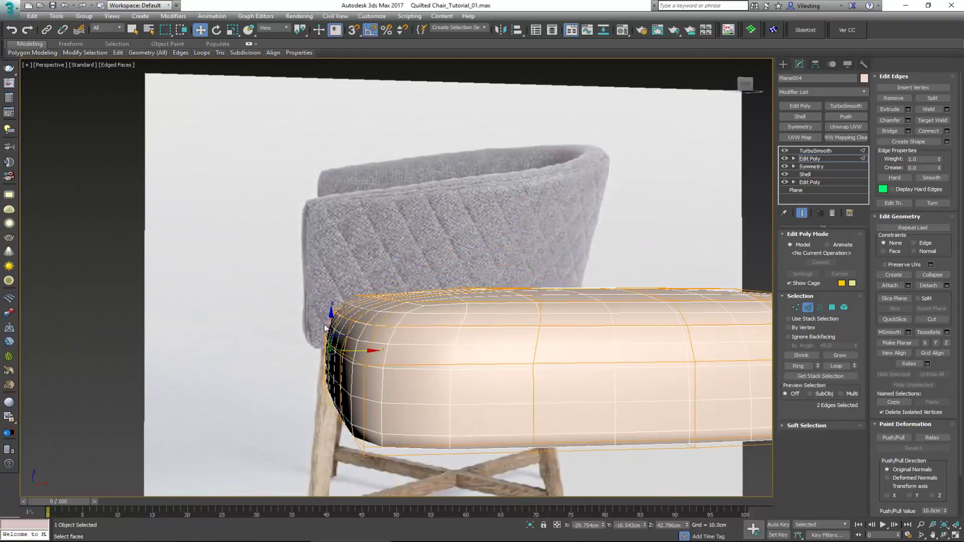
# Leave edge editing, end the isolation and unhide all objects
pyautogui.click(807, 308)
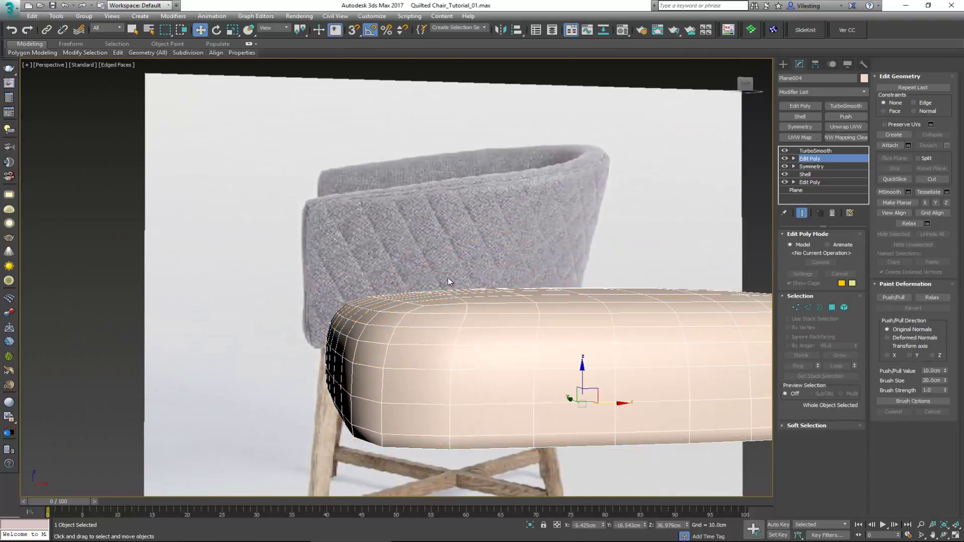
pyautogui.keyDown('alt'); pyautogui.moveTo(447, 278); pyautogui.dragTo(588, 298, button='middle'); pyautogui.keyUp('alt')
pyautogui.rightClick(555, 295)
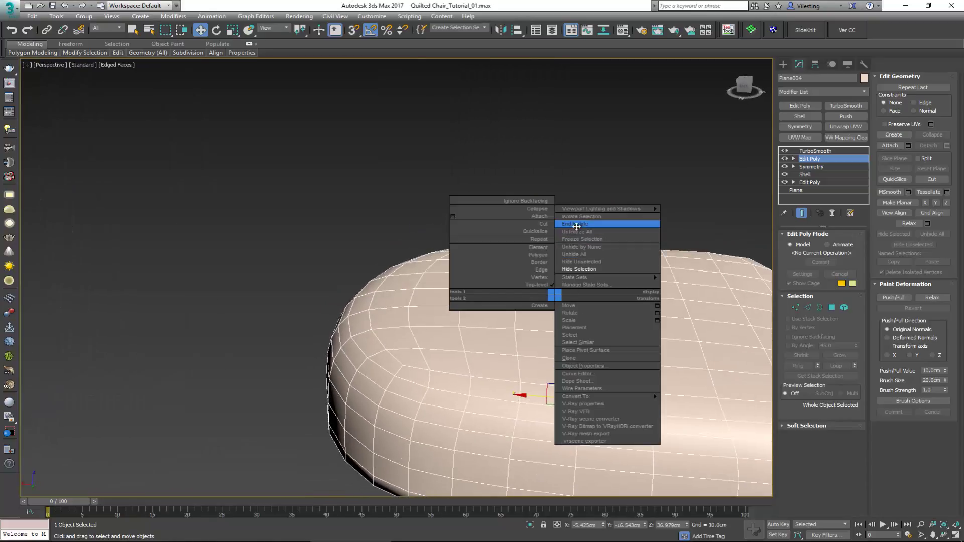
pyautogui.click(576, 226)
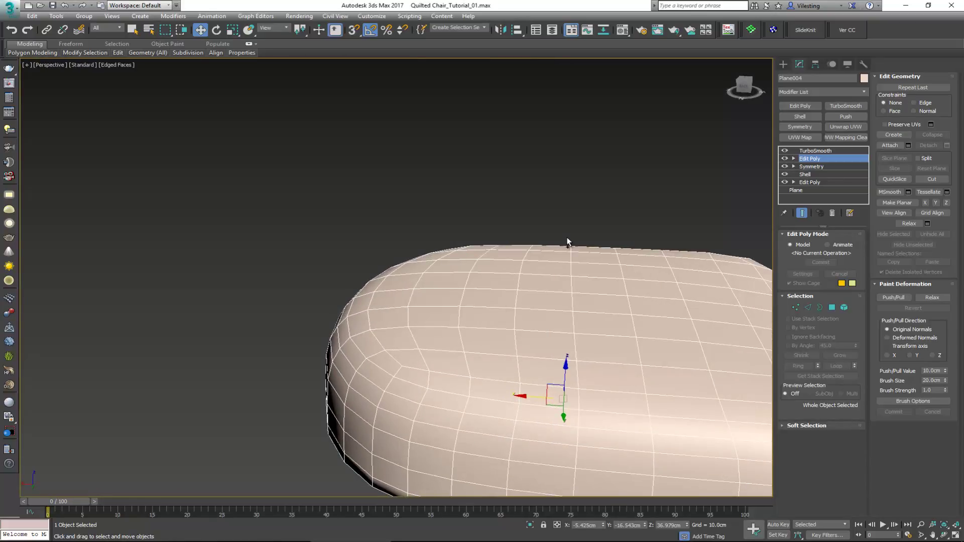
pyautogui.rightClick(560, 237)
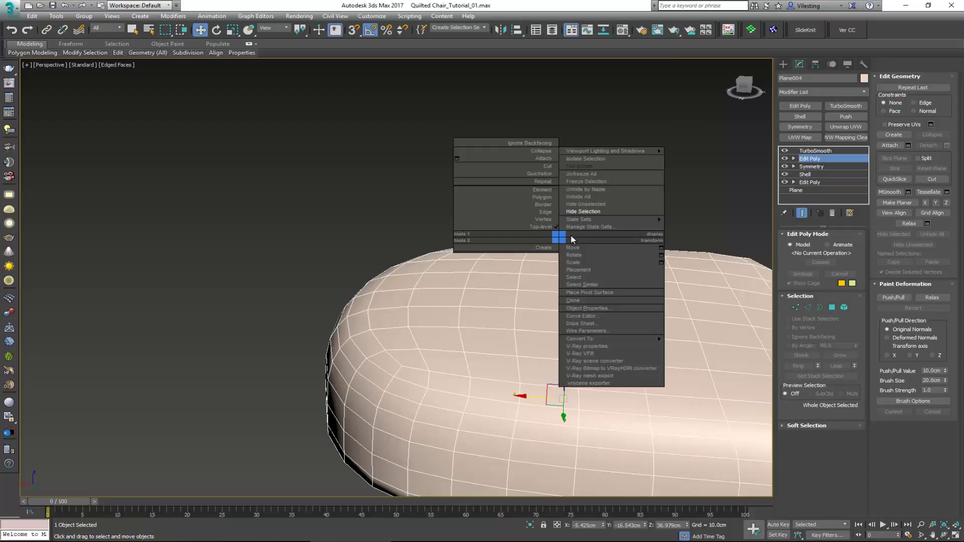
pyautogui.click(598, 200)
# Hide the large box enclosing the chair and reselect the seat cushion
pyautogui.keyDown('alt'); pyautogui.moveTo(496, 237); pyautogui.dragTo(512, 288, button='middle'); pyautogui.keyUp('alt')
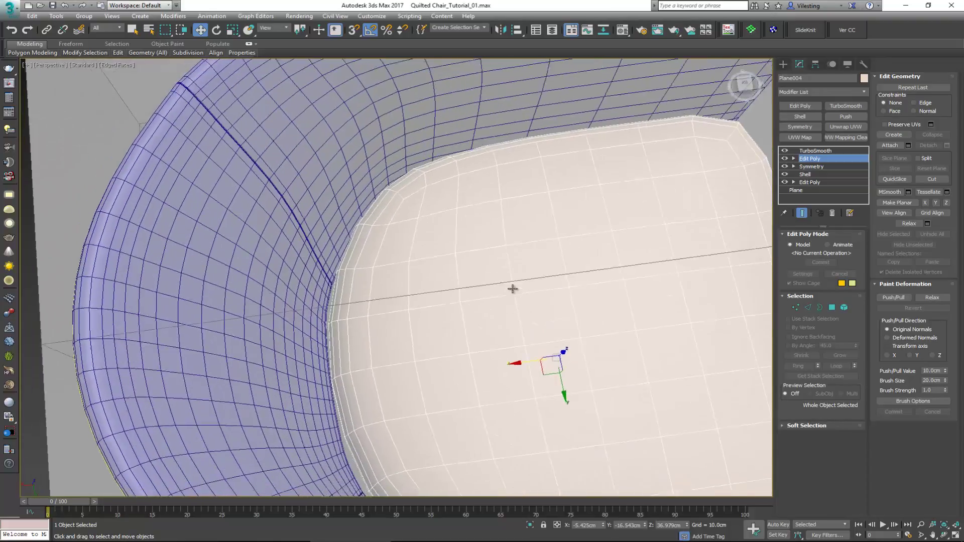
pyautogui.scroll(-10, 492, 238)
pyautogui.click(462, 260)
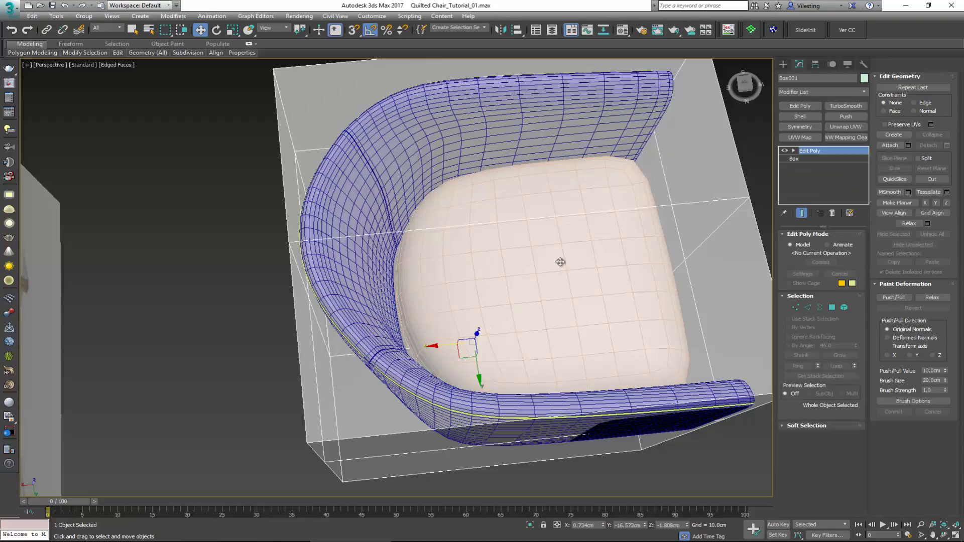
pyautogui.rightClick(689, 252)
pyautogui.click(714, 229)
pyautogui.click(463, 281)
pyautogui.keyDown('alt'); pyautogui.moveTo(470, 282); pyautogui.dragTo(385, 352, button='middle'); pyautogui.keyUp('alt')
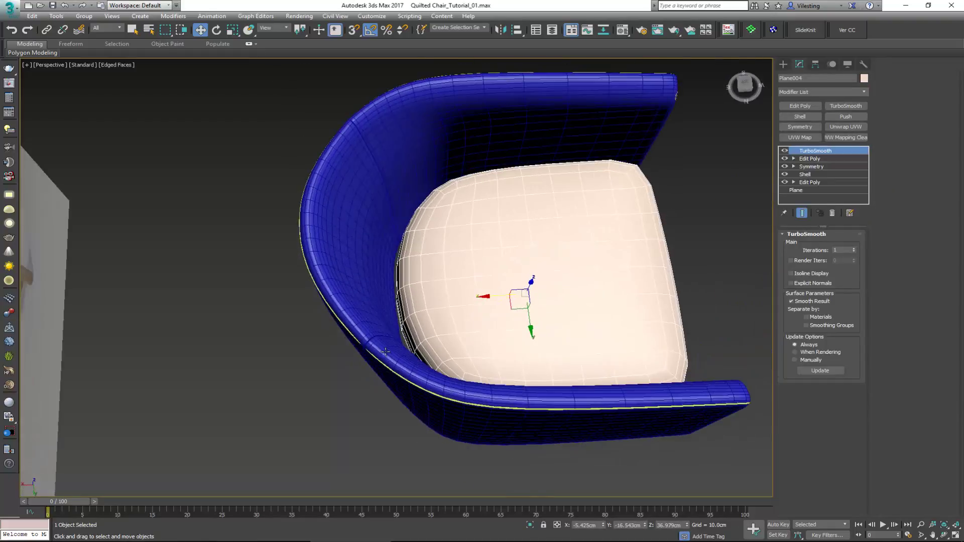
# In the Top view, select the seat's 15 vertices along the back edge beside the shell in the upper Edit Poly modifier
pyautogui.hotkey('alt', 'w')
pyautogui.rightClick(385, 229)
pyautogui.hotkey('alt', 'w')
pyautogui.scroll(-2, 475, 266)
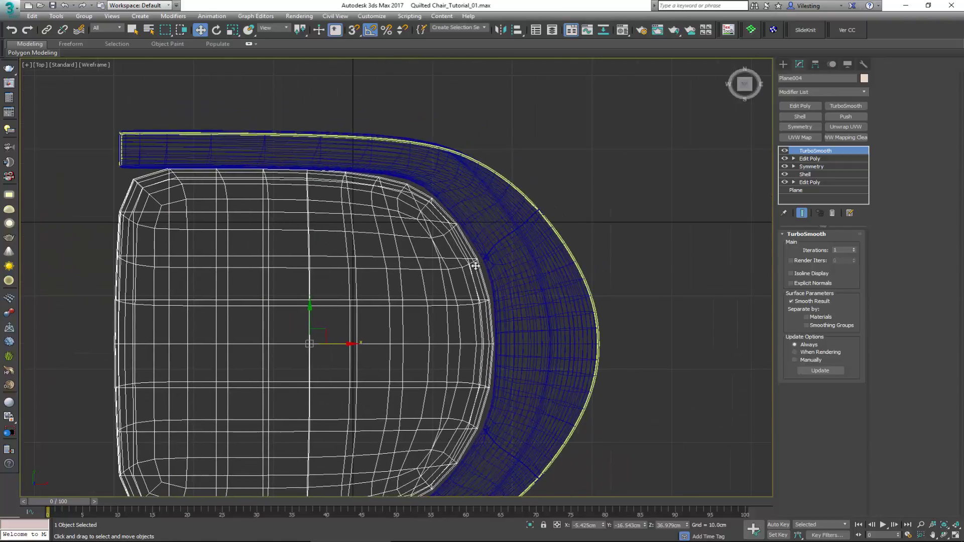
pyautogui.scroll(3, 475, 266)
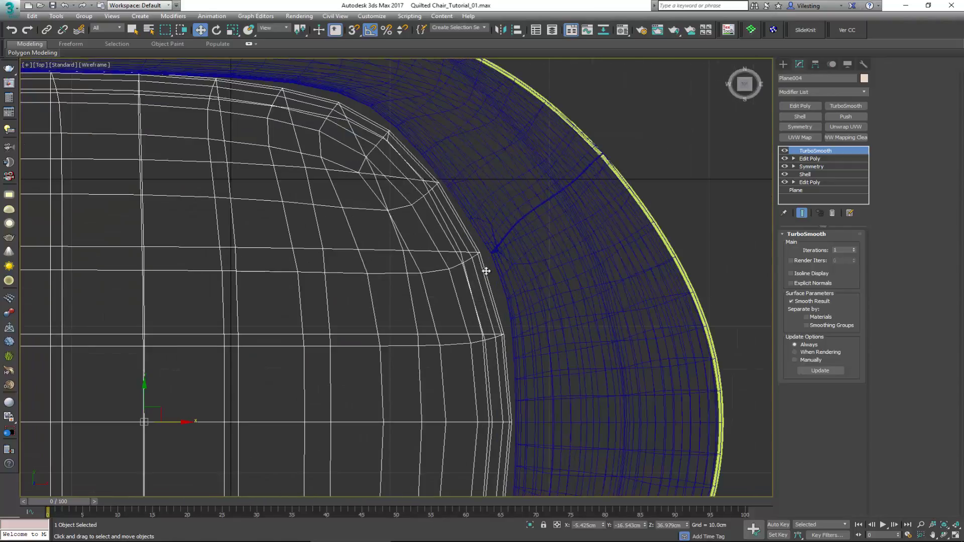
pyautogui.click(809, 159)
pyautogui.press('1')
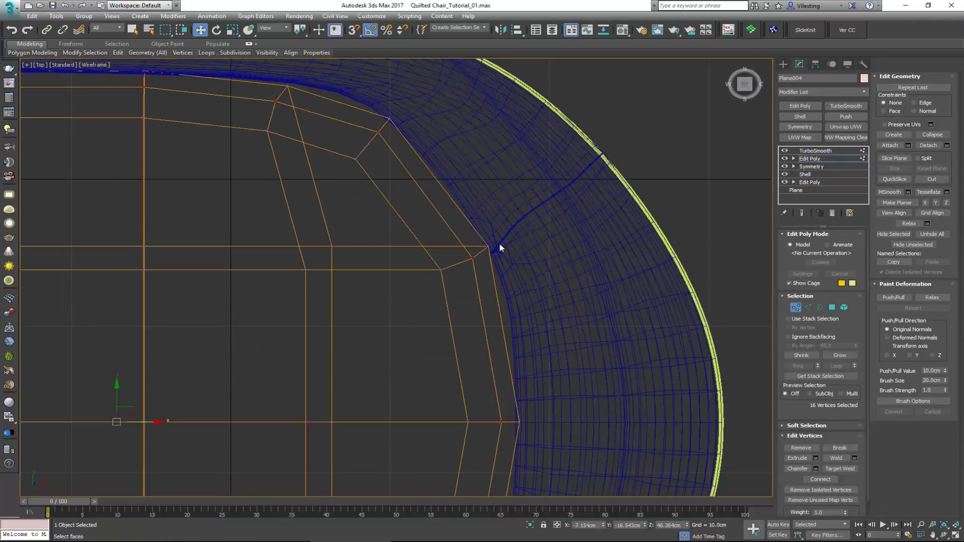
pyautogui.moveTo(499, 241); pyautogui.dragTo(408, 297)
pyautogui.scroll(-3, 508, 262)
pyautogui.keyDown('ctrl'); pyautogui.moveTo(455, 365); pyautogui.dragTo(527, 409); pyautogui.keyUp('ctrl')
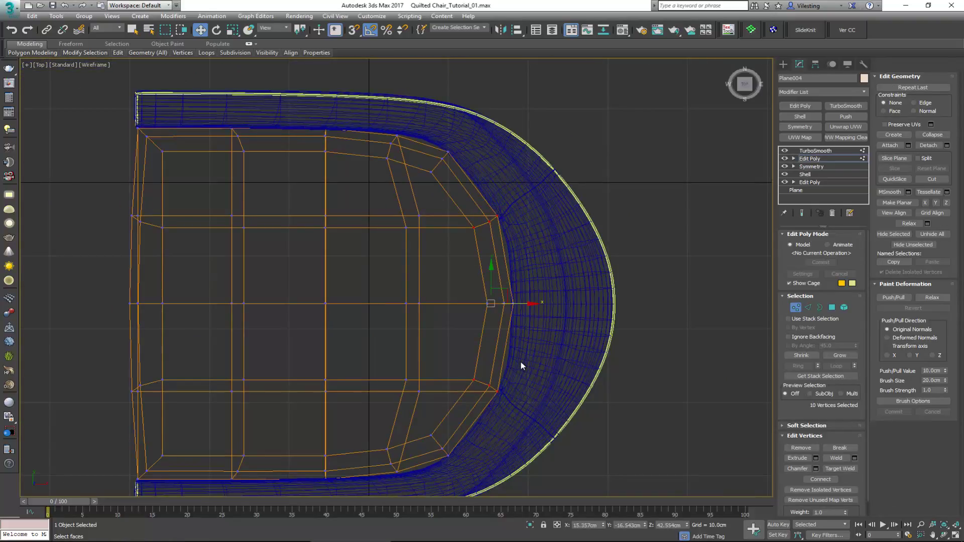
pyautogui.keyDown('ctrl'); pyautogui.moveTo(541, 324); pyautogui.dragTo(541, 269); pyautogui.keyUp('ctrl')
pyautogui.hotkey('ctrl', 'e')
# Deselect the seat's inner back vertices in the Perspective view, keeping 10 selected, and shift those slightly along X
pyautogui.hotkey('alt', 'w')
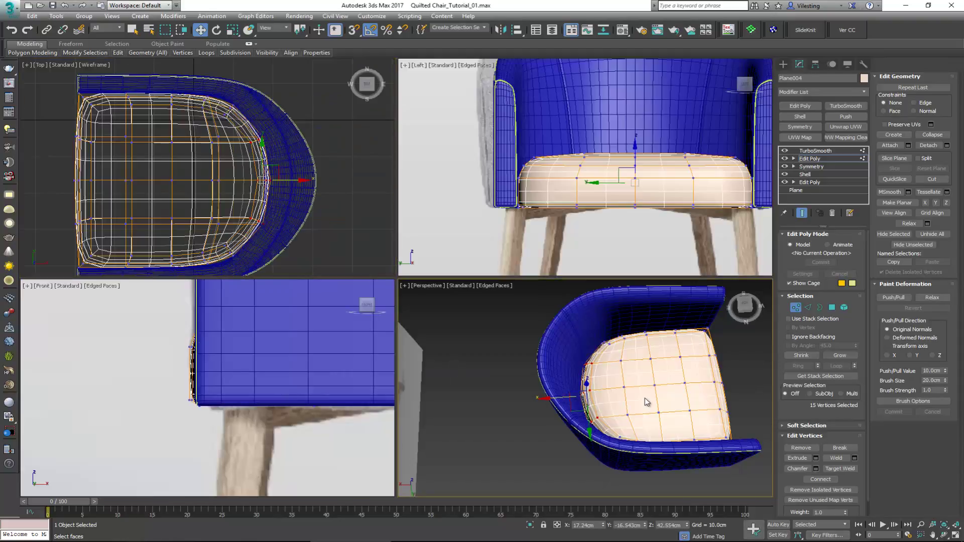
pyautogui.hotkey('alt', 'w')
pyautogui.keyDown('alt'); pyautogui.moveTo(553, 350); pyautogui.dragTo(458, 364, button='middle'); pyautogui.keyUp('alt')
pyautogui.scroll(3, 397, 306)
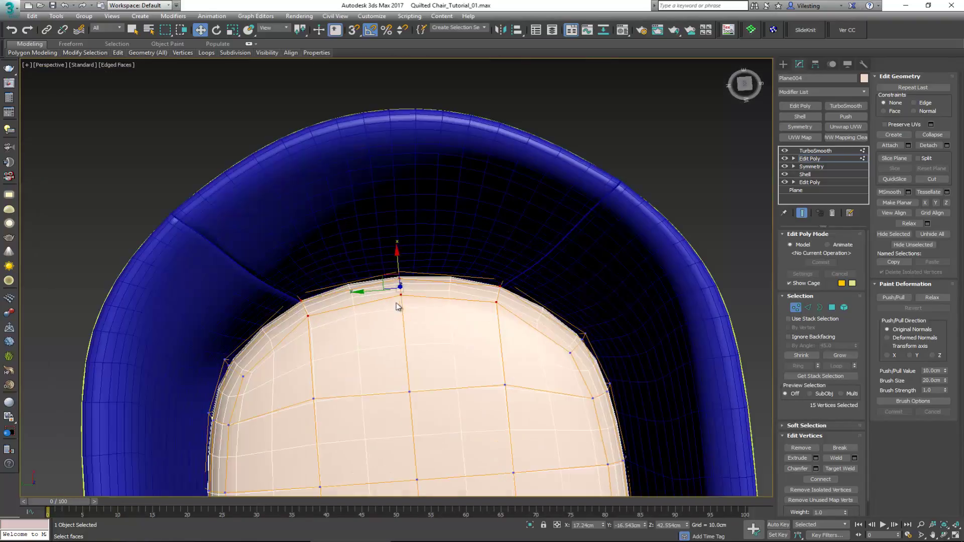
pyautogui.keyDown('alt'); pyautogui.moveTo(424, 253); pyautogui.dragTo(360, 333); pyautogui.keyUp('alt')
pyautogui.keyDown('alt'); pyautogui.moveTo(374, 318); pyautogui.dragTo(394, 287, button='middle'); pyautogui.keyUp('alt')
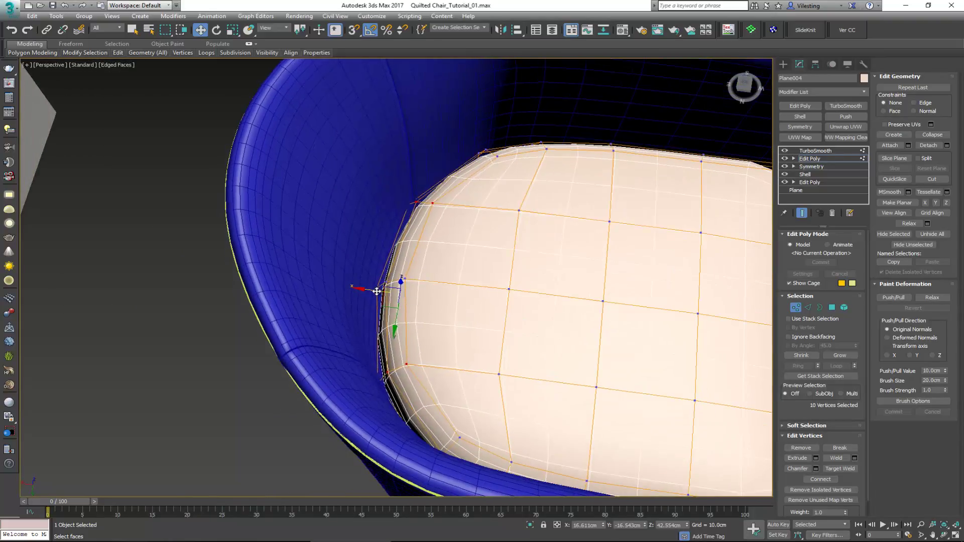
pyautogui.moveTo(378, 289); pyautogui.dragTo(396, 288)
pyautogui.keyDown('alt'); pyautogui.moveTo(396, 288); pyautogui.dragTo(311, 242, button='middle'); pyautogui.keyUp('alt')
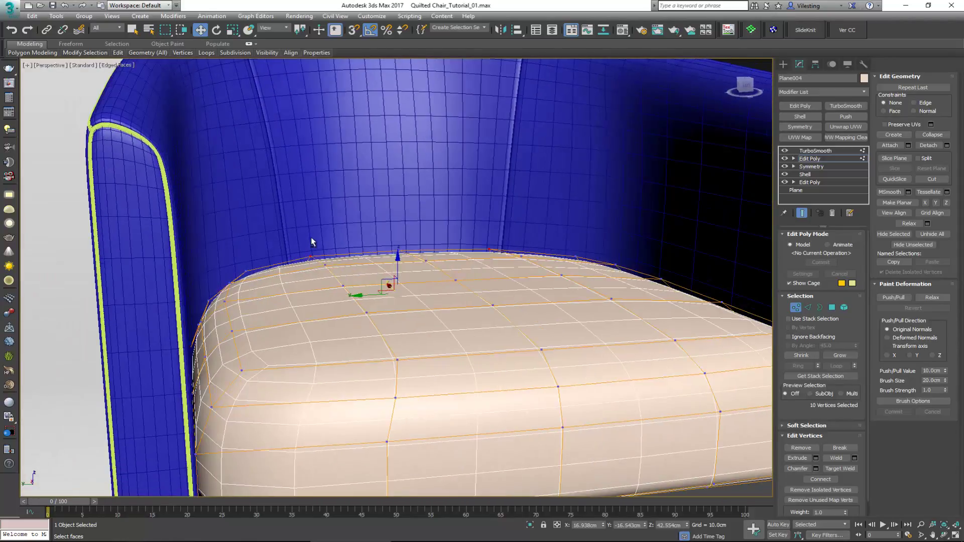
# Leave vertex editing and reselect the seat cushion at its TurboSmooth level
pyautogui.scroll(-5, 389, 286)
pyautogui.keyDown('alt'); pyautogui.moveTo(389, 286); pyautogui.dragTo(366, 345, button='middle'); pyautogui.keyUp('alt')
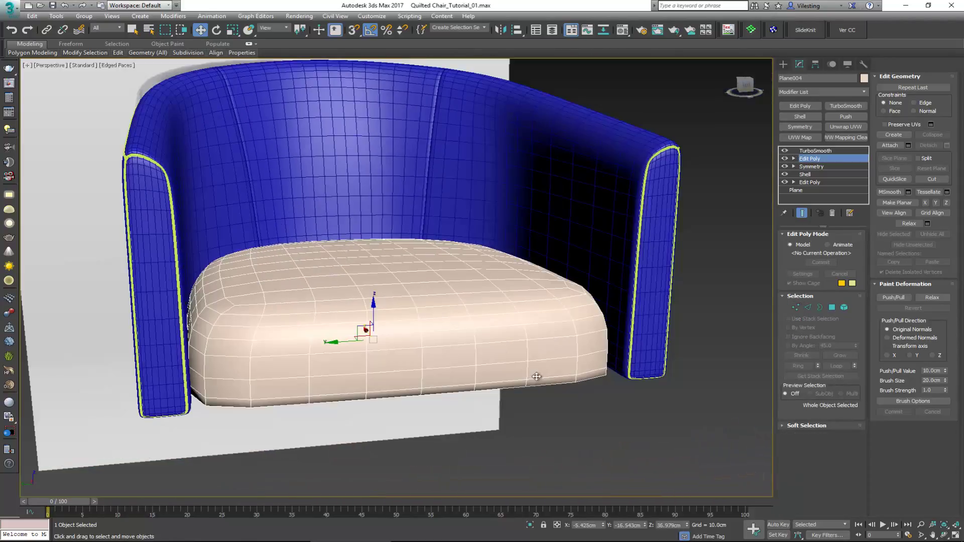
pyautogui.click(582, 417)
pyautogui.click(386, 362)
# Examine the smoothed seat from several angles against the shell and reference images, with and without edged faces
pyautogui.keyDown('alt'); pyautogui.moveTo(301, 364); pyautogui.dragTo(458, 381, button='middle'); pyautogui.keyUp('alt')
pyautogui.scroll(3, 459, 381)
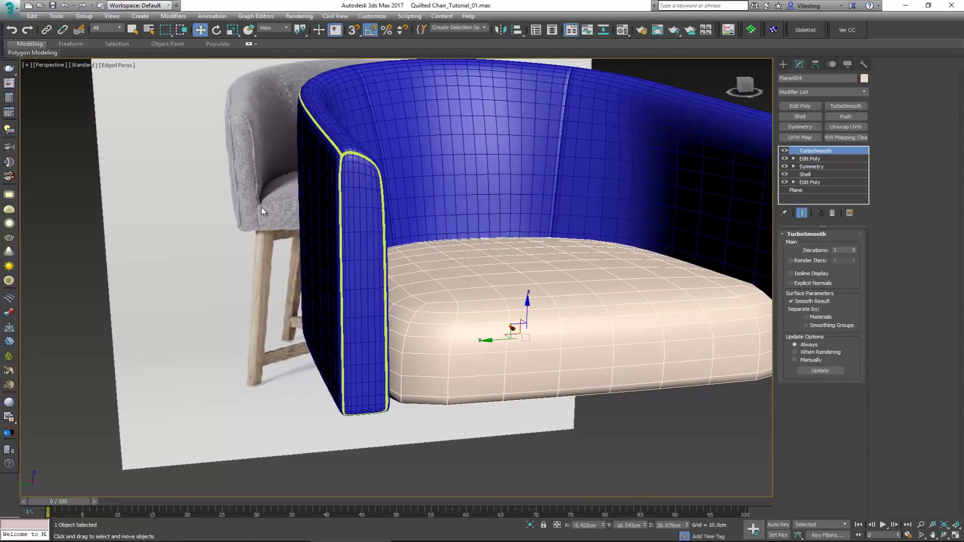
pyautogui.keyDown('alt'); pyautogui.moveTo(260, 215); pyautogui.dragTo(391, 311, button='middle'); pyautogui.keyUp('alt')
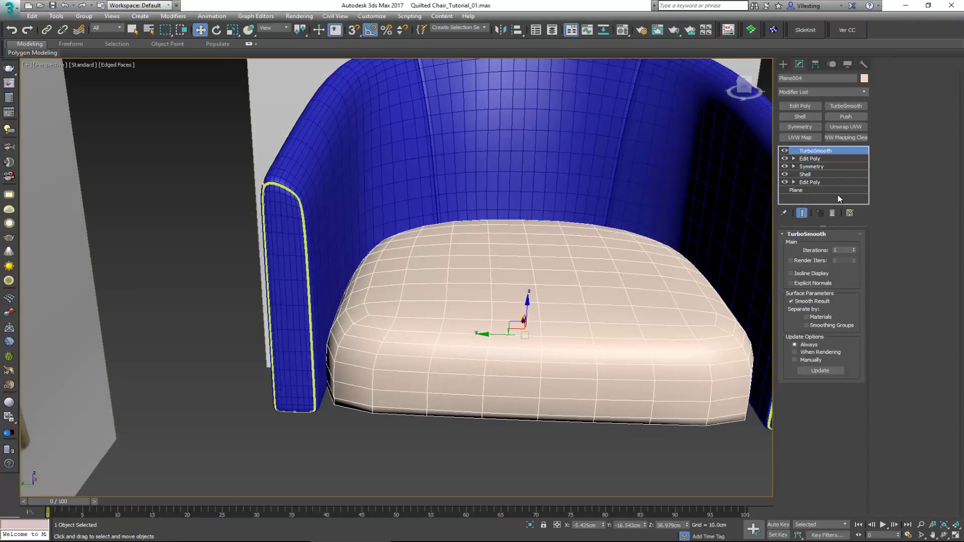
pyautogui.keyDown('alt'); pyautogui.moveTo(497, 328); pyautogui.dragTo(433, 353, button='middle'); pyautogui.keyUp('alt')
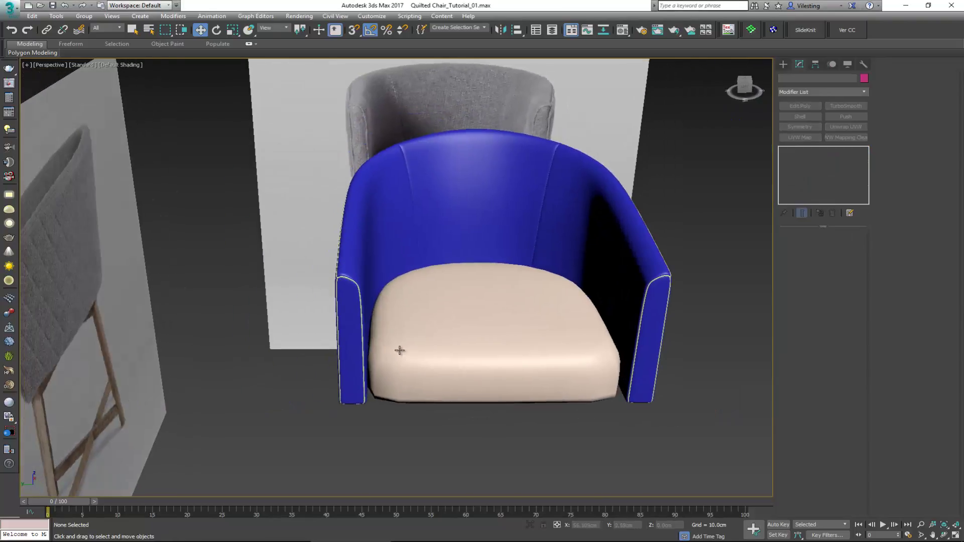
pyautogui.click(400, 351)
pyautogui.scroll(3, 434, 381)
pyautogui.press('F4')
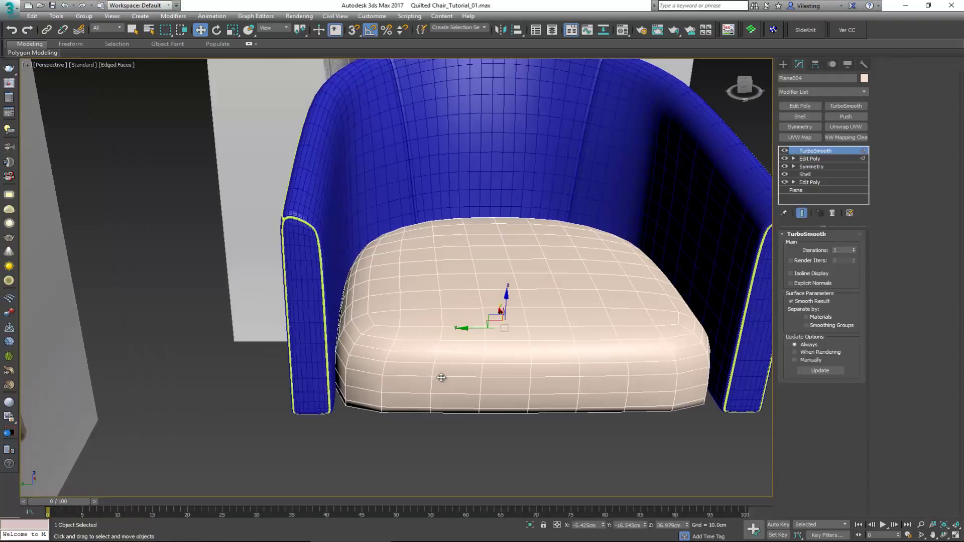
pyautogui.keyDown('alt'); pyautogui.moveTo(442, 379); pyautogui.dragTo(502, 272, button='middle'); pyautogui.keyUp('alt')
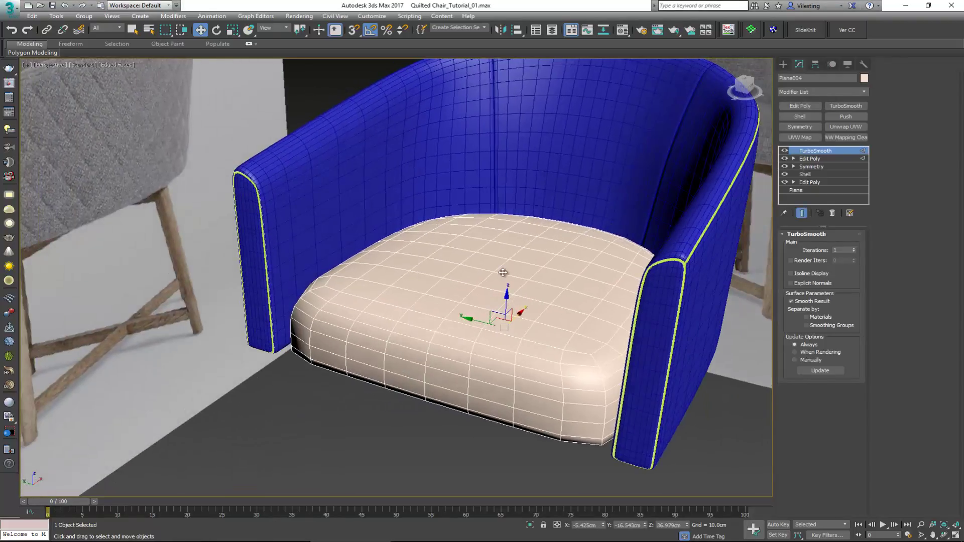
# In the upper Edit Poly modifier, insert an edge loop across the seat's top just behind its front edge
pyautogui.click(833, 158)
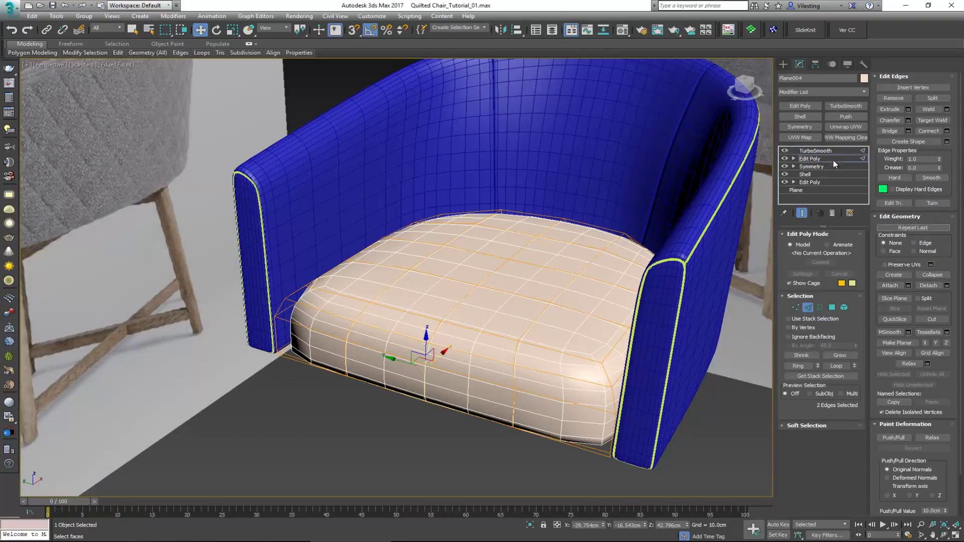
pyautogui.keyDown('alt'); pyautogui.moveTo(550, 251); pyautogui.dragTo(542, 316, button='middle'); pyautogui.keyUp('alt')
pyautogui.hotkey('ctrl', 'e')
pyautogui.scroll(3, 454, 267)
pyautogui.keyDown('alt'); pyautogui.moveTo(562, 251); pyautogui.dragTo(427, 281, button='middle'); pyautogui.keyUp('alt')
pyautogui.hotkey('alt', 'c')
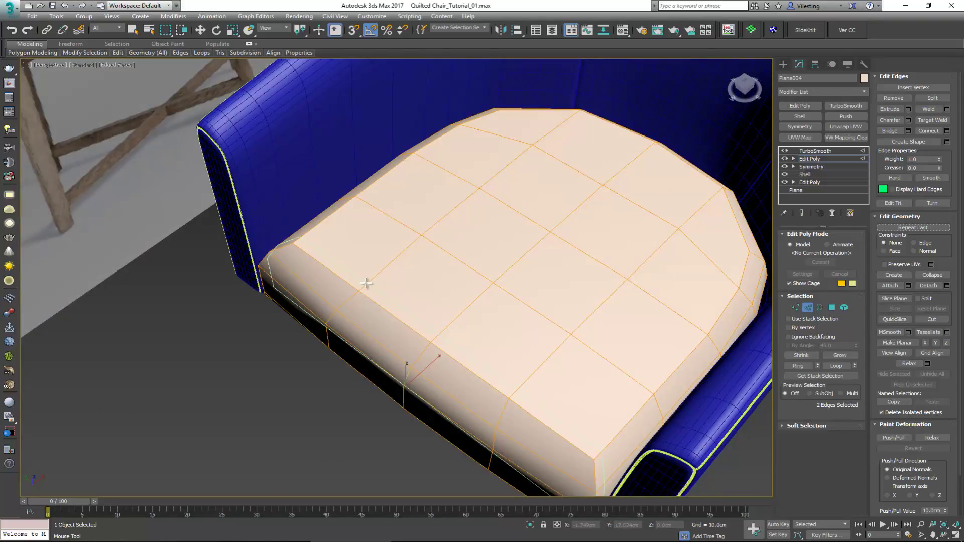
pyautogui.hotkey('ctrl', 'e')
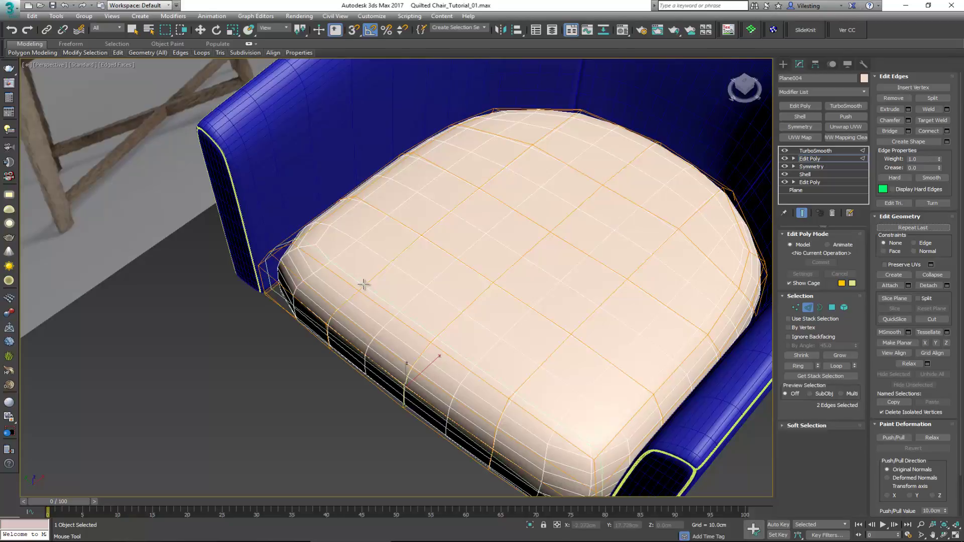
pyautogui.hotkey('ctrl', 'z')
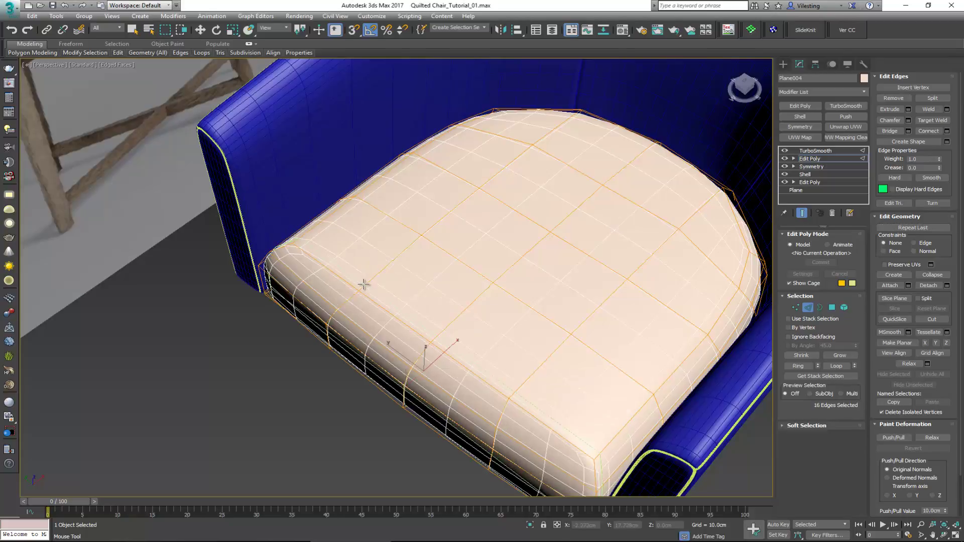
pyautogui.press('w')
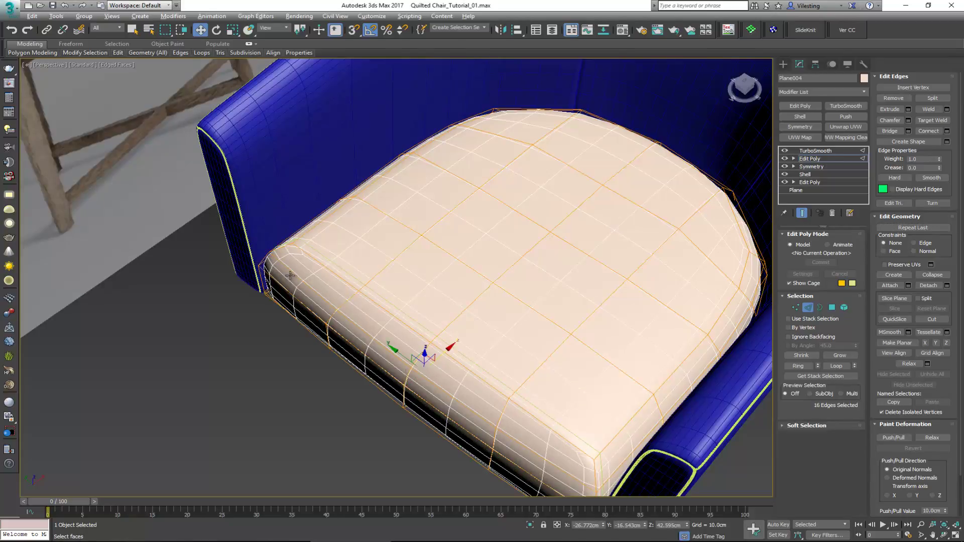
pyautogui.keyDown('alt'); pyautogui.moveTo(290, 275); pyautogui.dragTo(363, 273, button='middle'); pyautogui.keyUp('alt')
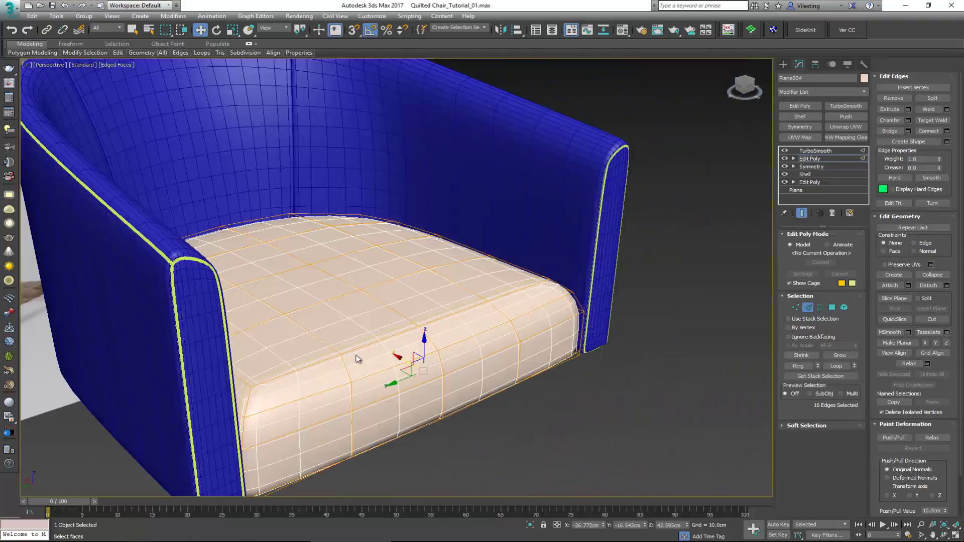
pyautogui.scroll(3, 355, 359)
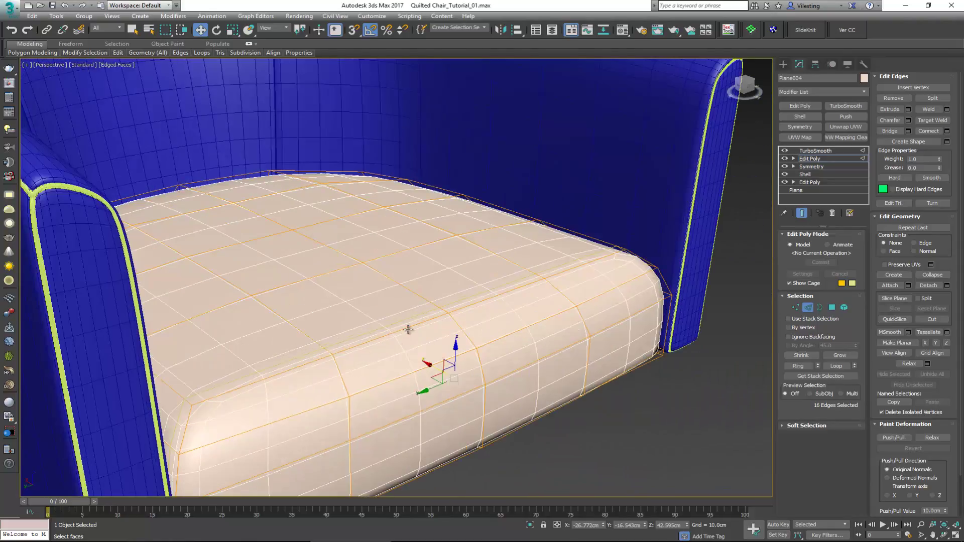
# Examine the seat's front rounding with the cage hidden, with and without edged faces, and restore the cage display
pyautogui.click(789, 283)
pyautogui.keyDown('alt'); pyautogui.moveTo(548, 308); pyautogui.dragTo(394, 255, button='middle'); pyautogui.keyUp('alt')
pyautogui.press('F4')
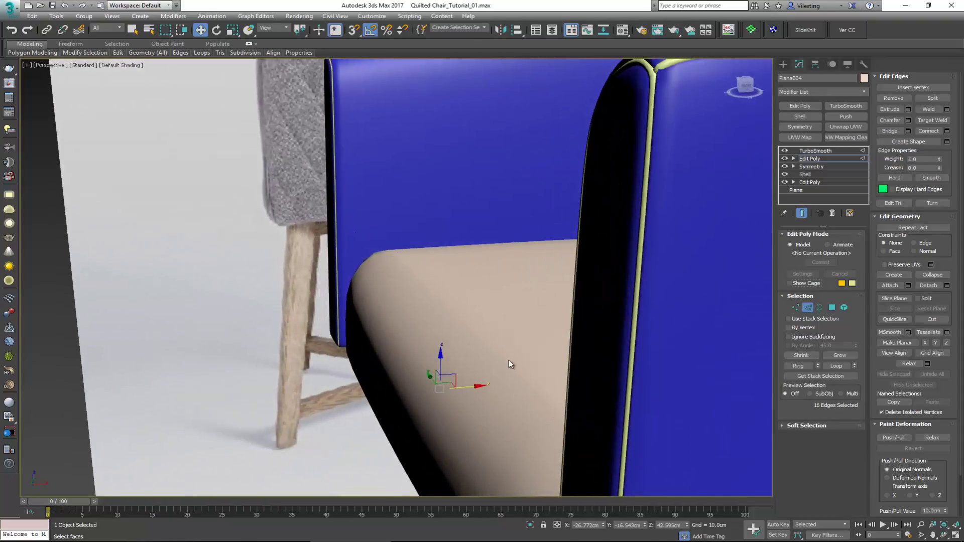
pyautogui.keyDown('alt'); pyautogui.moveTo(400, 257); pyautogui.dragTo(485, 275, button='middle'); pyautogui.keyUp('alt')
pyautogui.press('F3')
pyautogui.press('F3')
pyautogui.press('F4')
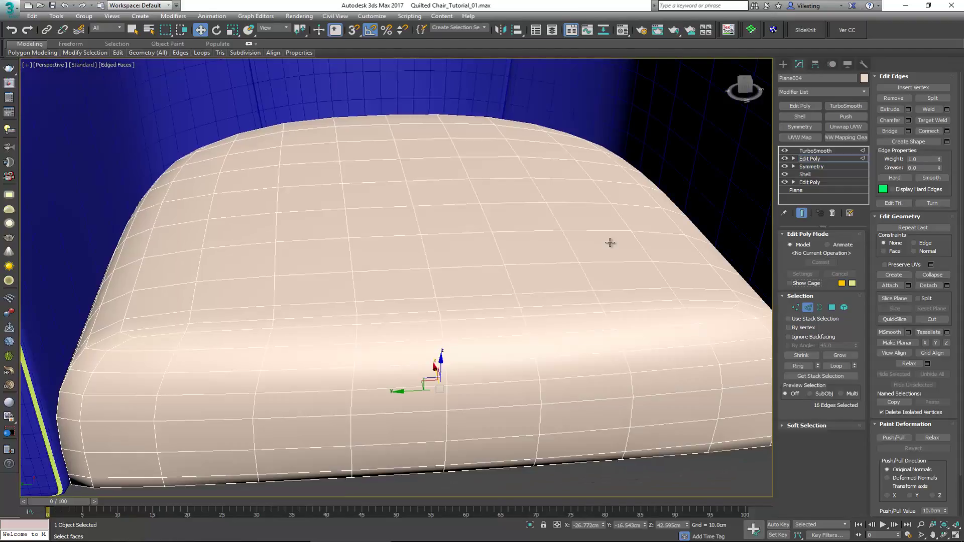
pyautogui.press('2')
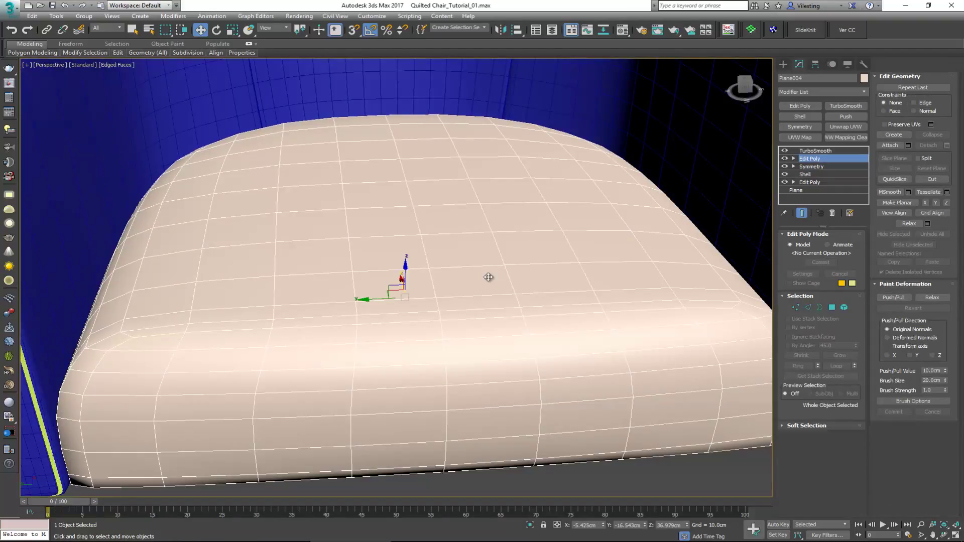
pyautogui.press('2')
pyautogui.click(805, 284)
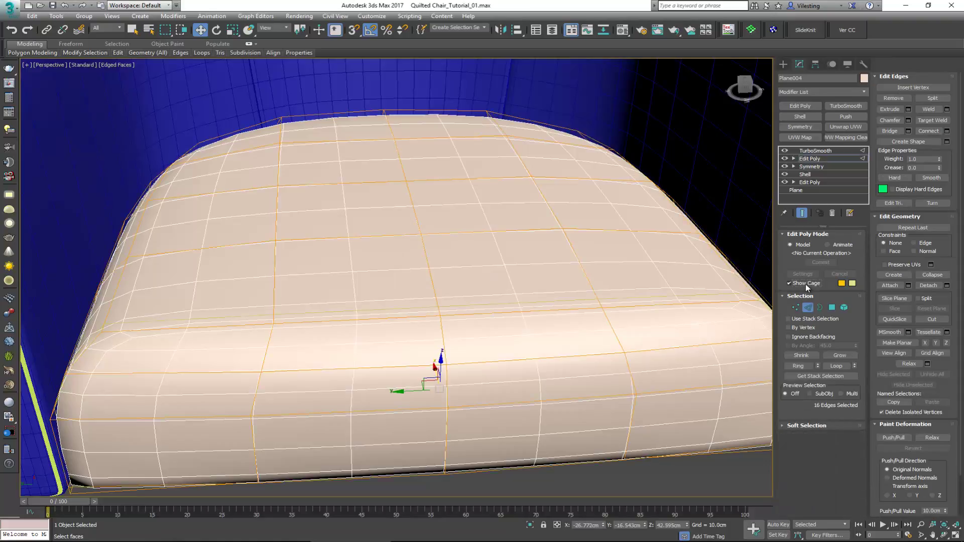
# Select the four edges of the front loop across the seat's top and apply Set Flow to them
pyautogui.keyDown('alt'); pyautogui.moveTo(377, 334); pyautogui.dragTo(339, 324, button='middle'); pyautogui.keyUp('alt')
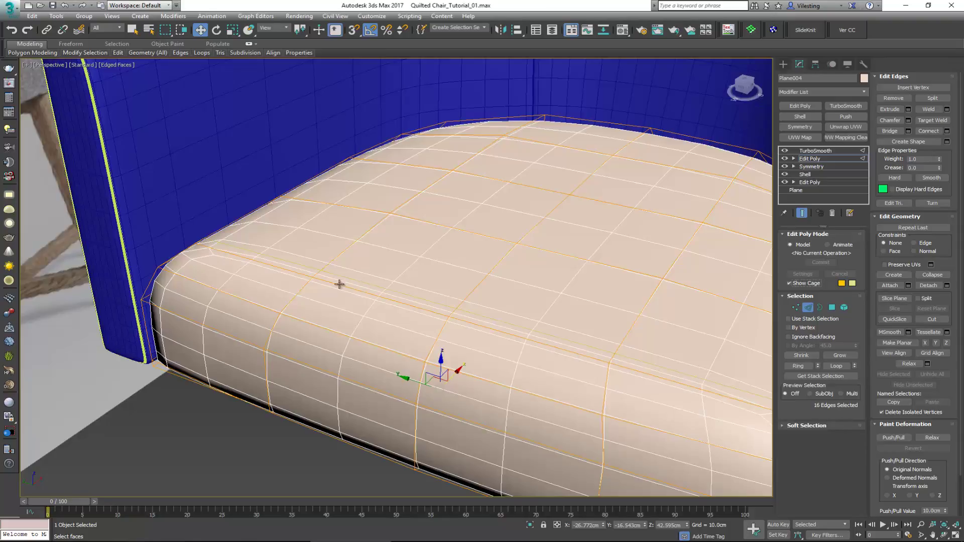
pyautogui.click(311, 268)
pyautogui.keyDown('ctrl'); pyautogui.click(404, 294); pyautogui.keyUp('ctrl')
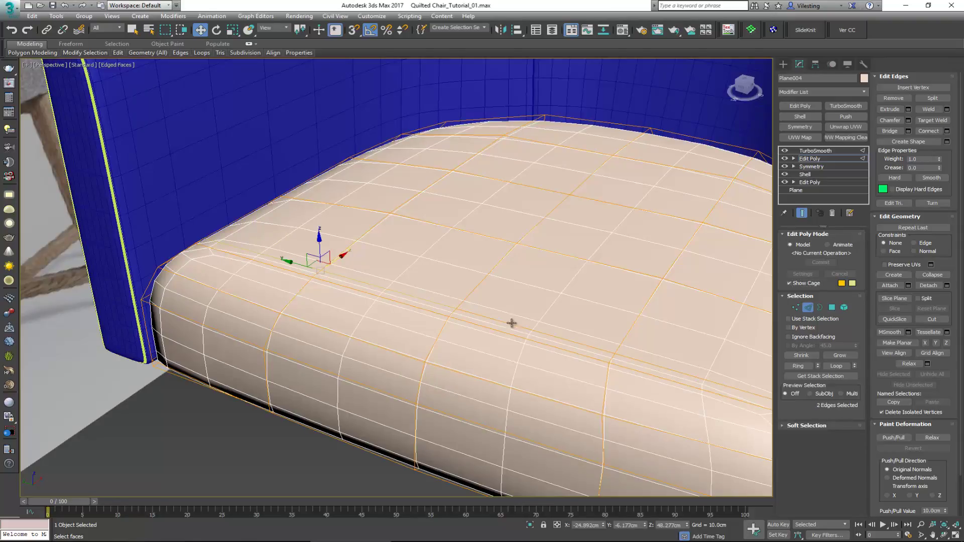
pyautogui.keyDown('ctrl'); pyautogui.click(587, 347); pyautogui.keyUp('ctrl')
pyautogui.moveTo(542, 323); pyautogui.dragTo(501, 346, button='middle')
pyautogui.scroll(-3, 474, 343)
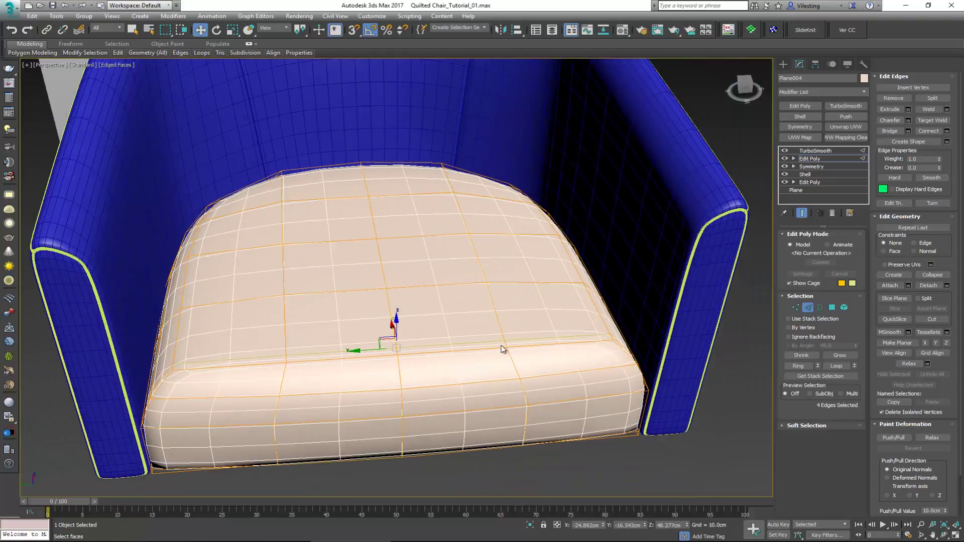
pyautogui.click(248, 44)
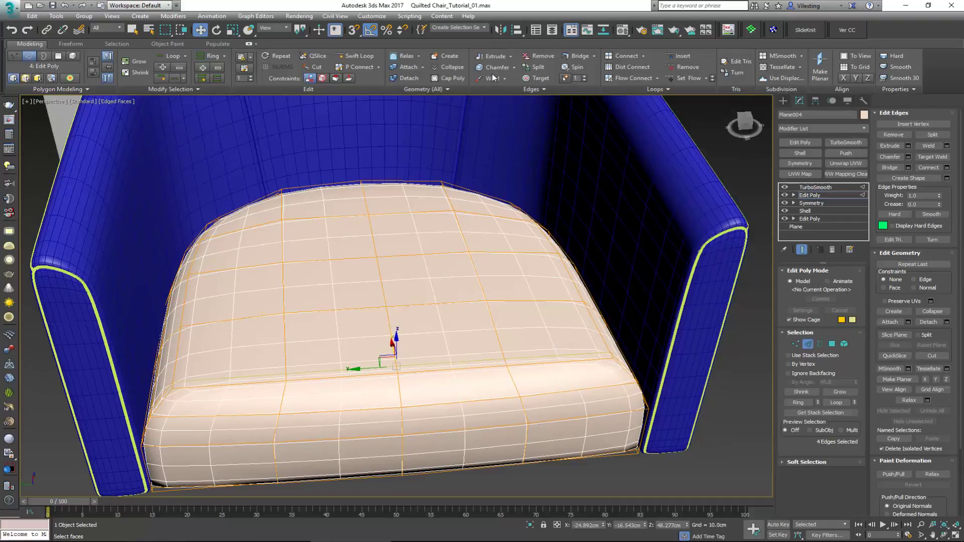
pyautogui.click(694, 79)
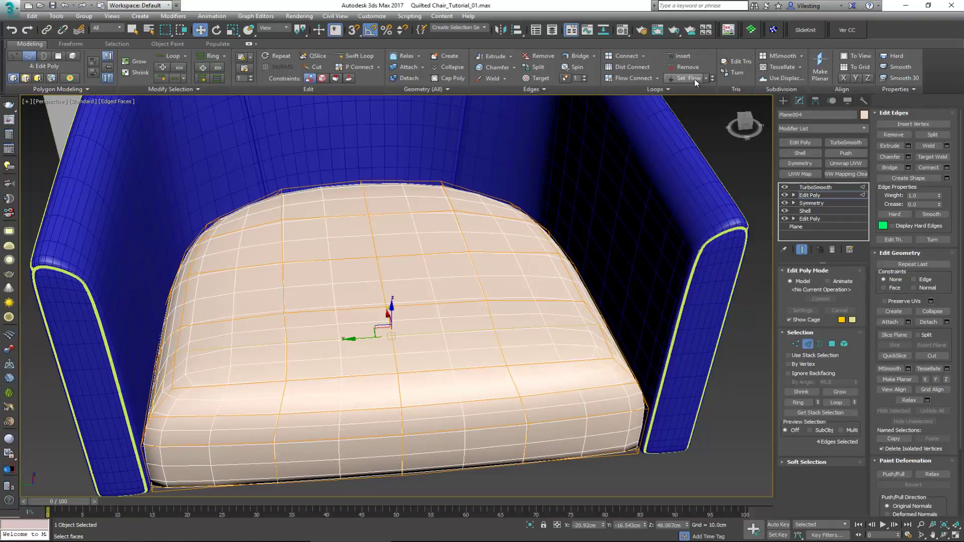
# Leave edge editing and examine the seat's smoothed surface from several angles, with and without edged faces
pyautogui.keyDown('alt'); pyautogui.moveTo(338, 284); pyautogui.dragTo(261, 296, button='middle'); pyautogui.keyUp('alt')
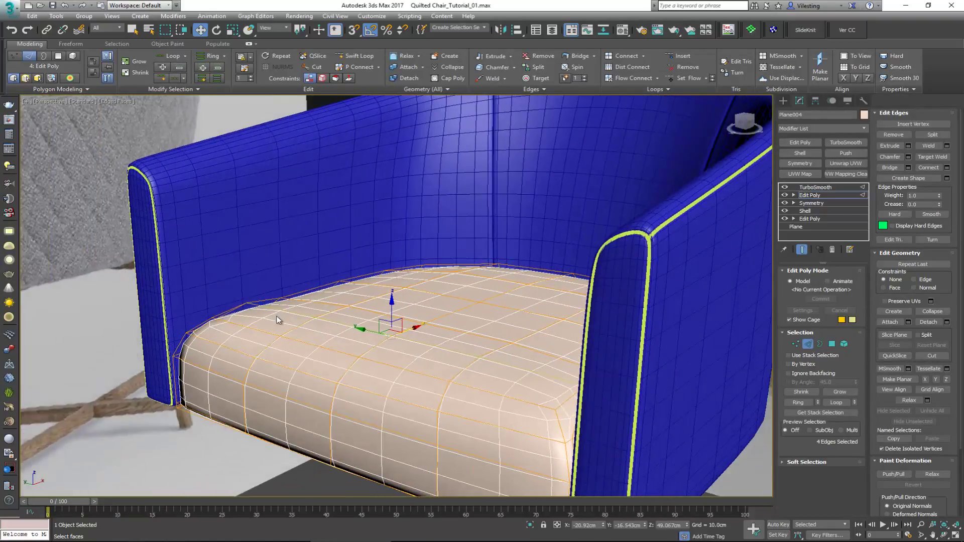
pyautogui.keyDown('alt'); pyautogui.moveTo(309, 318); pyautogui.dragTo(316, 351, button='middle'); pyautogui.keyUp('alt')
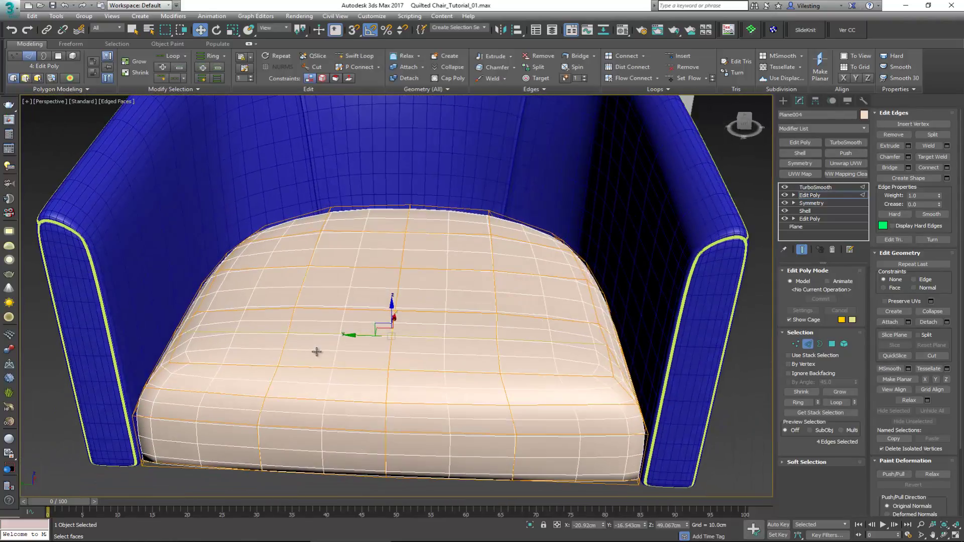
pyautogui.click(806, 343)
pyautogui.click(730, 373)
pyautogui.press('F4')
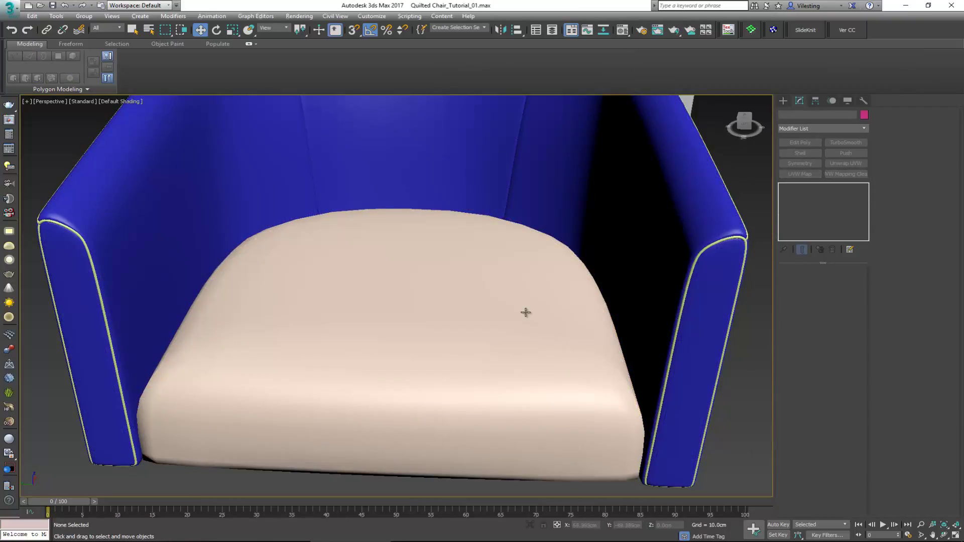
pyautogui.keyDown('alt'); pyautogui.moveTo(525, 312); pyautogui.dragTo(253, 314, button='middle'); pyautogui.keyUp('alt')
pyautogui.click(441, 264)
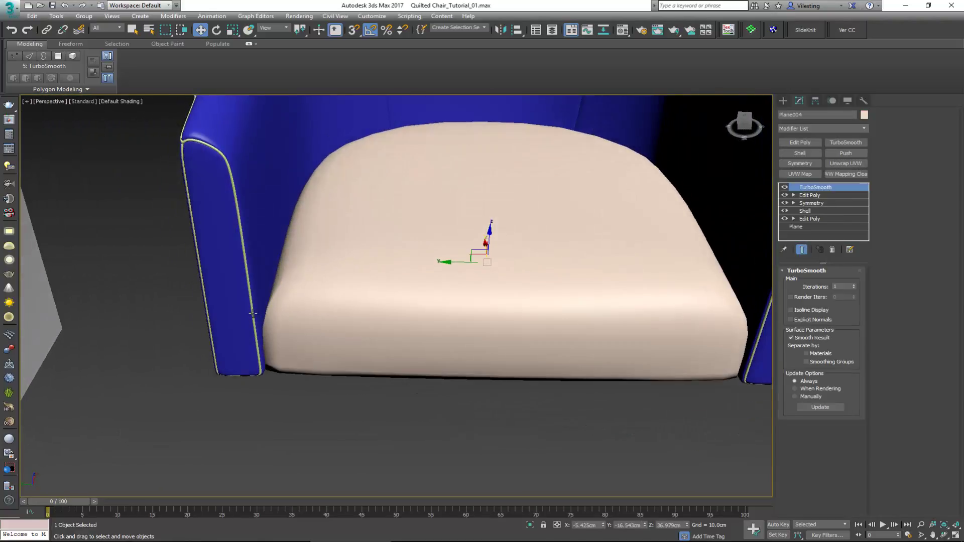
pyautogui.press('F4')
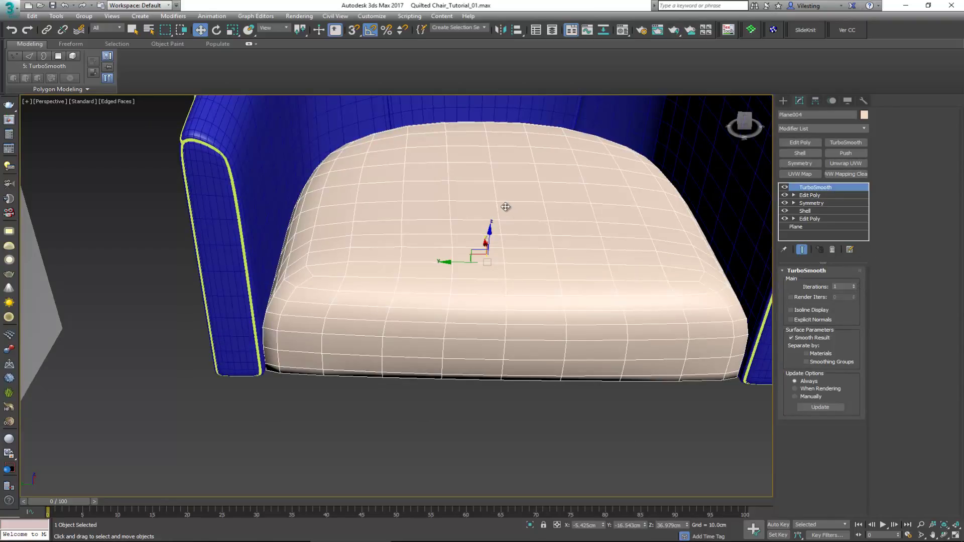
pyautogui.keyDown('alt'); pyautogui.moveTo(505, 207); pyautogui.dragTo(483, 201, button='middle'); pyautogui.keyUp('alt')
pyautogui.moveTo(401, 147); pyautogui.dragTo(434, 245, button='middle')
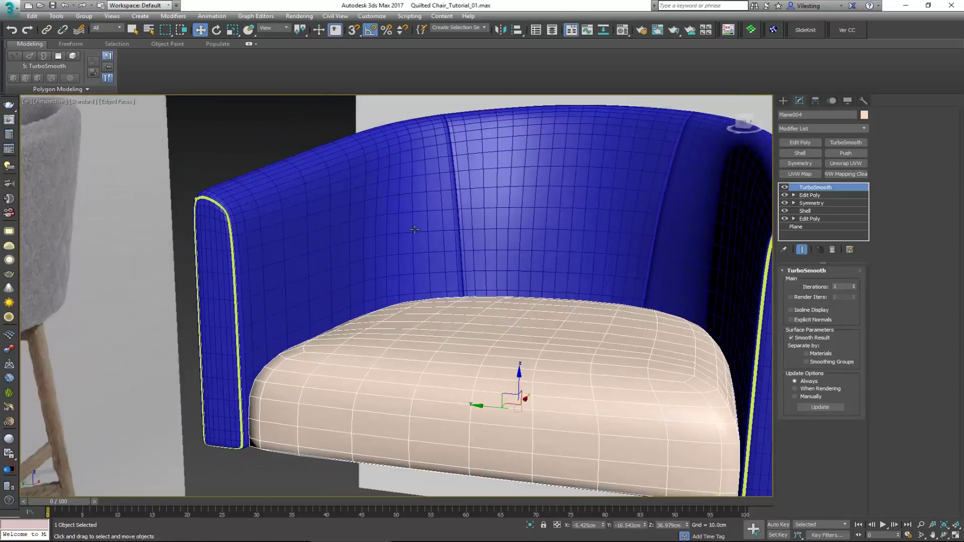
# Set the seat's TurboSmooth iterations to 2 and turn off the edged faces display
pyautogui.click(853, 284)
pyautogui.keyDown('alt'); pyautogui.moveTo(522, 200); pyautogui.dragTo(518, 292, button='middle'); pyautogui.keyUp('alt')
pyautogui.press('F4')
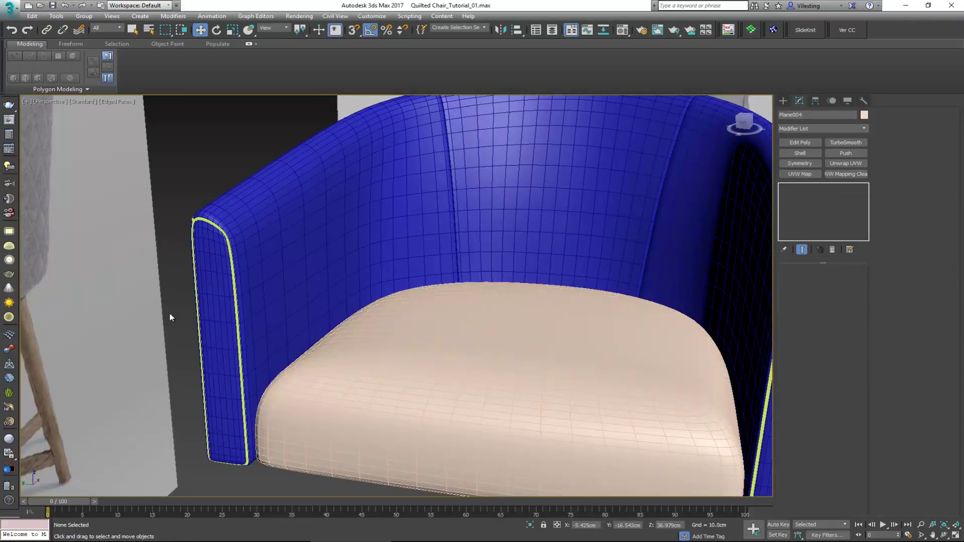
pyautogui.scroll(-6, 372, 254)
pyautogui.keyDown('alt'); pyautogui.moveTo(408, 283); pyautogui.dragTo(384, 278, button='middle'); pyautogui.keyUp('alt')
# Change the seat cushion's object color to the shell's blue and deselect it
pyautogui.click(864, 115)
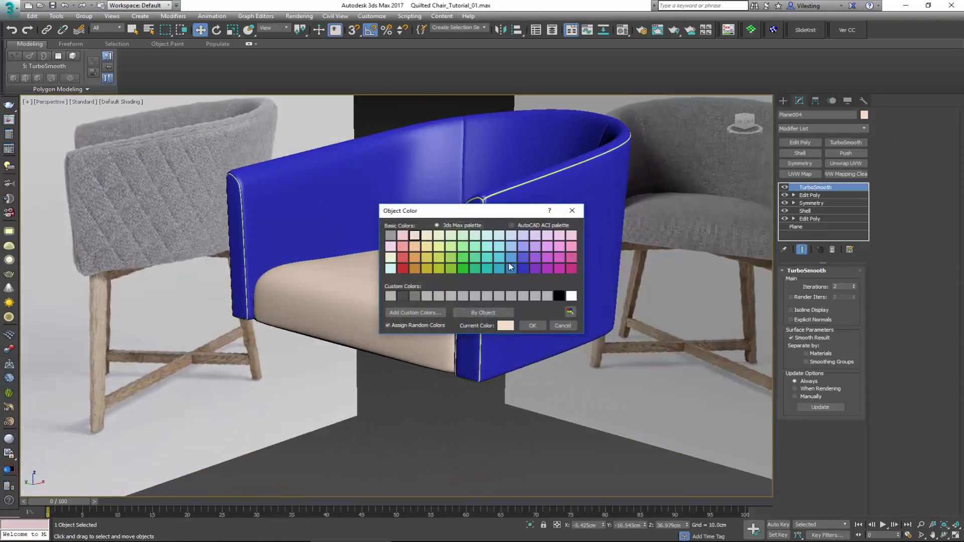
pyautogui.click(523, 325)
pyautogui.click(561, 408)
pyautogui.keyDown('alt'); pyautogui.moveTo(561, 409); pyautogui.dragTo(545, 280, button='middle'); pyautogui.keyUp('alt')
pyautogui.scroll(-5, 545, 280)
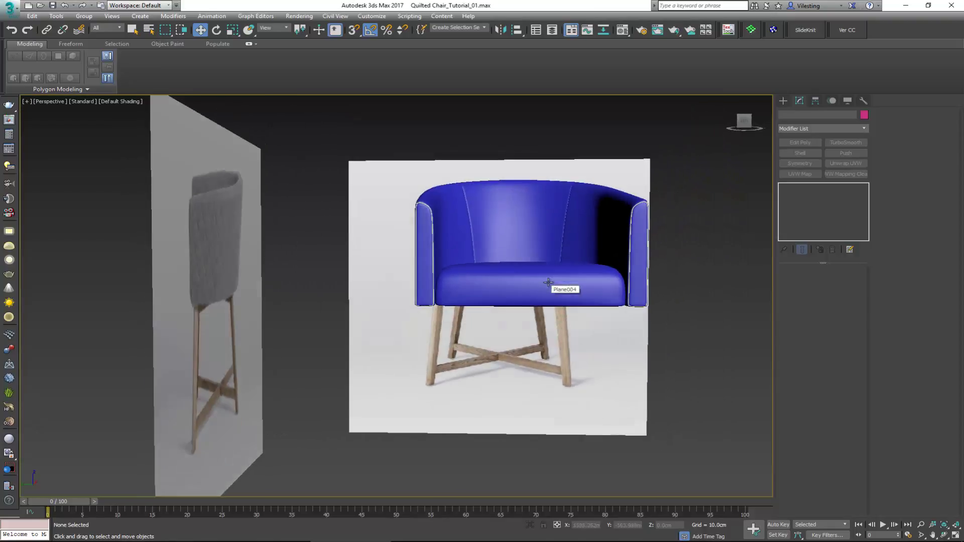
# Examine the chair model with and without edged faces, and compare it with the reference's legs in the left view
pyautogui.press('alt')
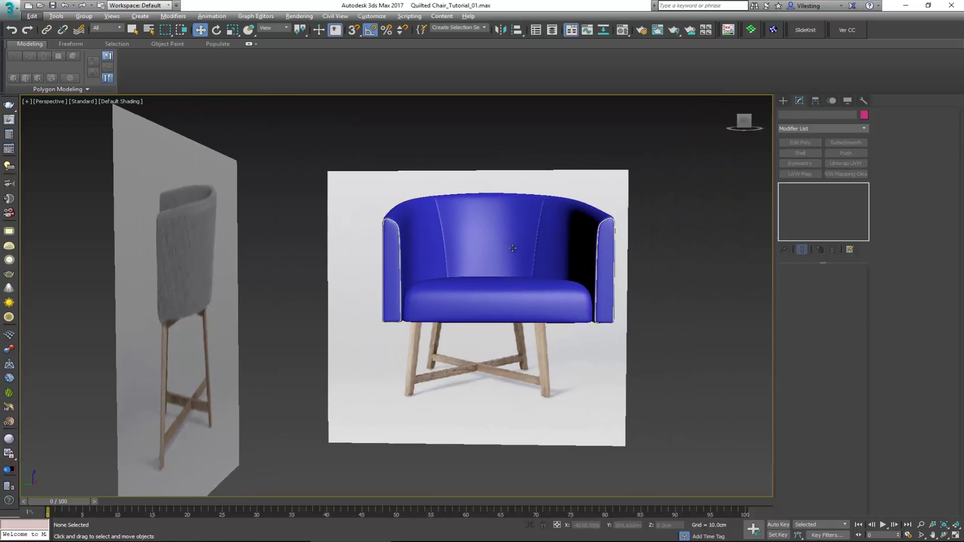
pyautogui.press('F4')
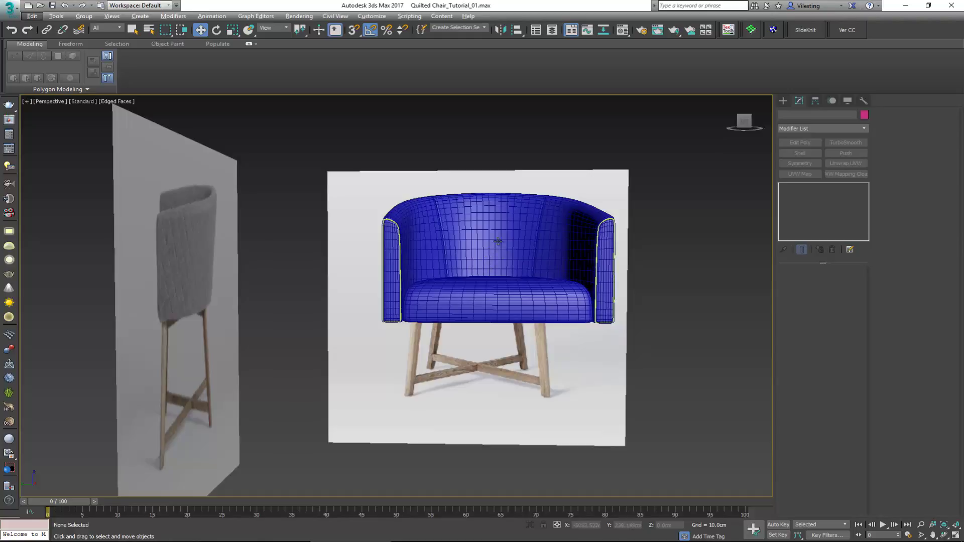
pyautogui.press('F4')
pyautogui.hotkey('alt', 'w')
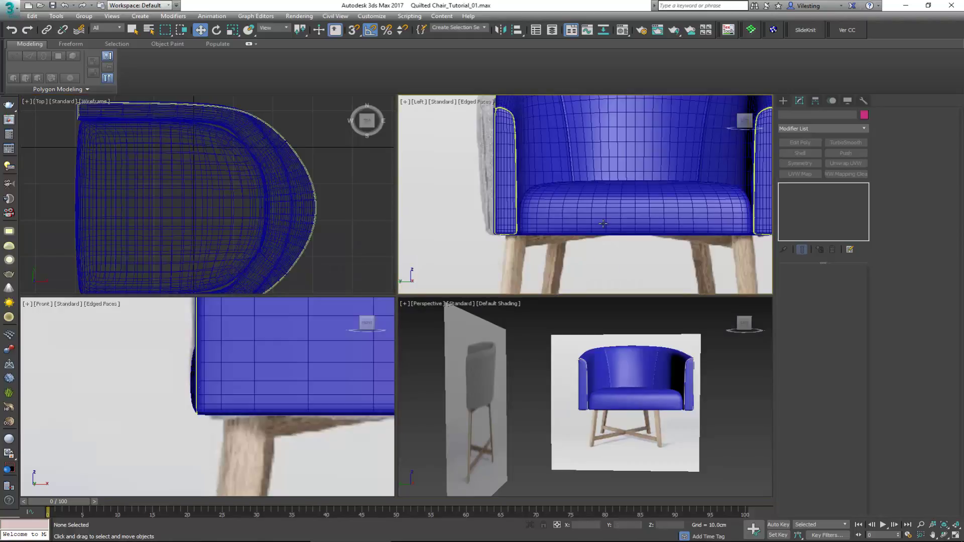
pyautogui.scroll(-2, 602, 225)
pyautogui.hotkey('alt', 'w')
pyautogui.moveTo(575, 227); pyautogui.dragTo(556, 177, button='middle')
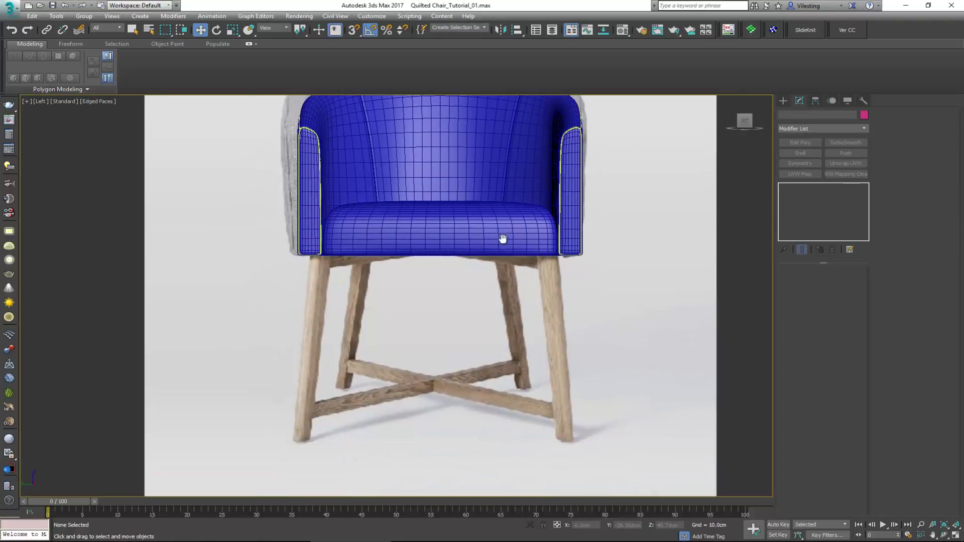
pyautogui.scroll(-3, 379, 335)
pyautogui.scroll(2, 470, 313)
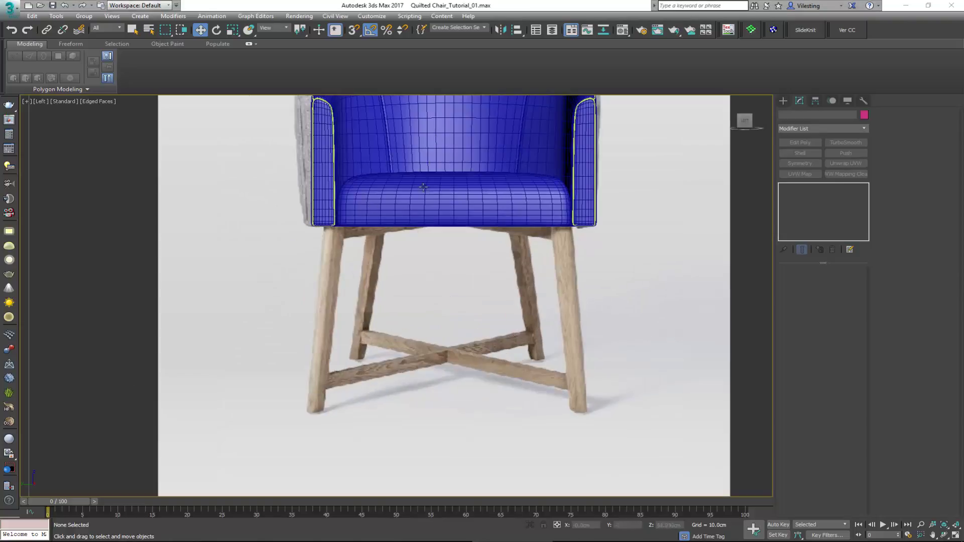
# Minimize the modeling ribbon and inspect the wooden legs and crossbars in the reference image
pyautogui.click(248, 44)
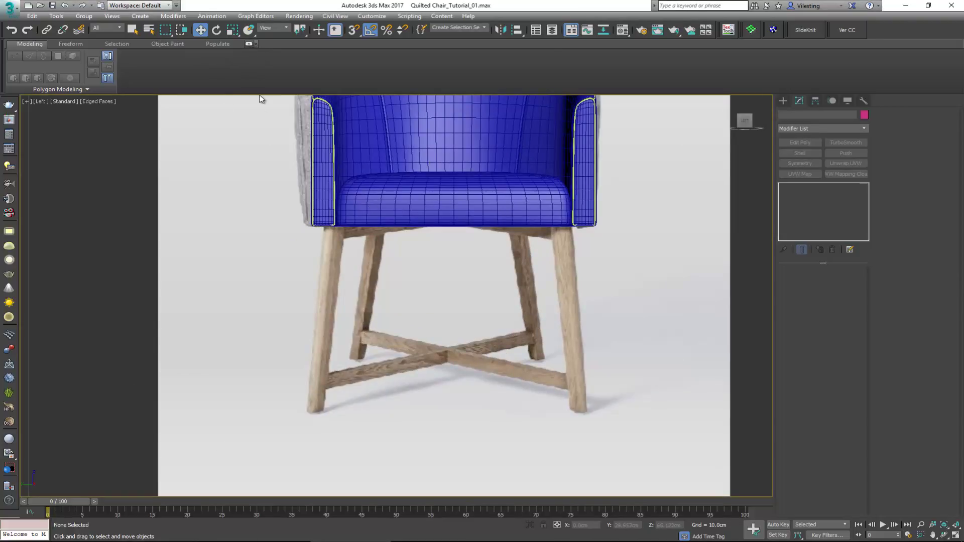
pyautogui.scroll(5, 356, 332)
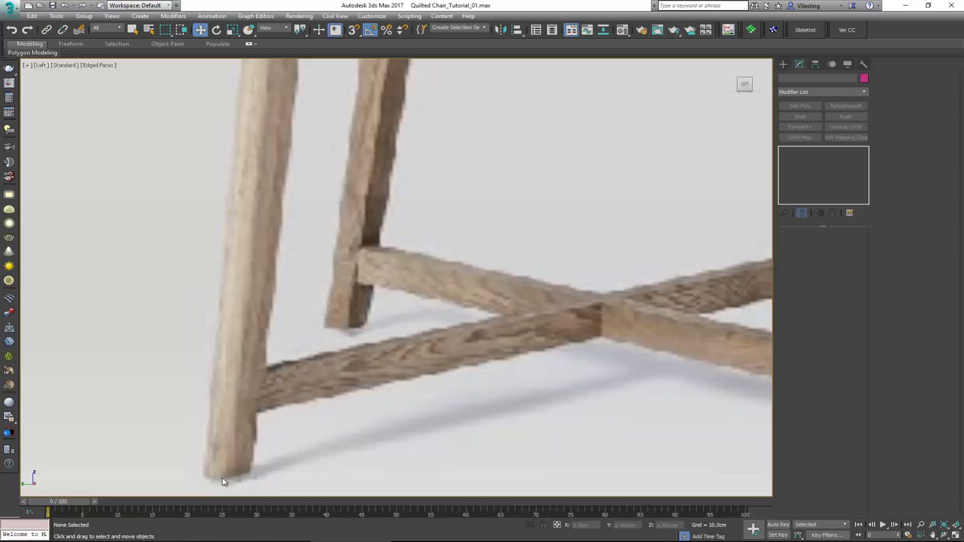
pyautogui.scroll(-4, 224, 482)
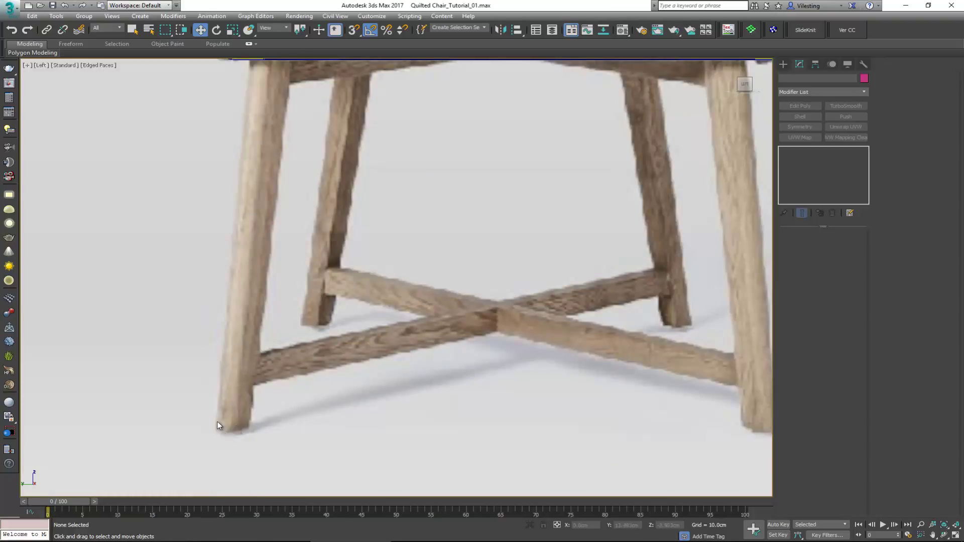
pyautogui.scroll(-5, 234, 427)
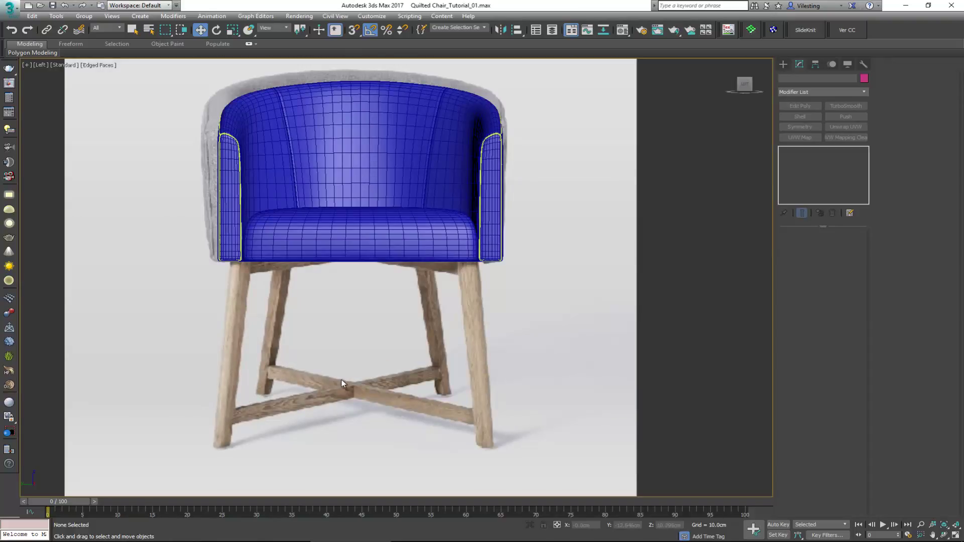
# Create a box about 41.4 × 4.1 × 4.4 cm over a front leg of the reference, from seat bottom to floor
pyautogui.rightClick(341, 383)
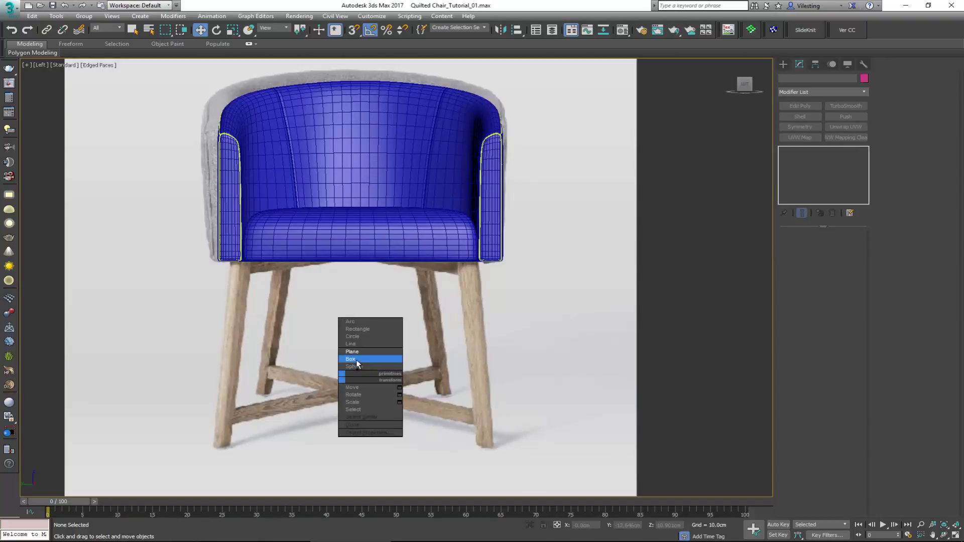
pyautogui.click(356, 360)
pyautogui.moveTo(229, 444); pyautogui.dragTo(210, 259)
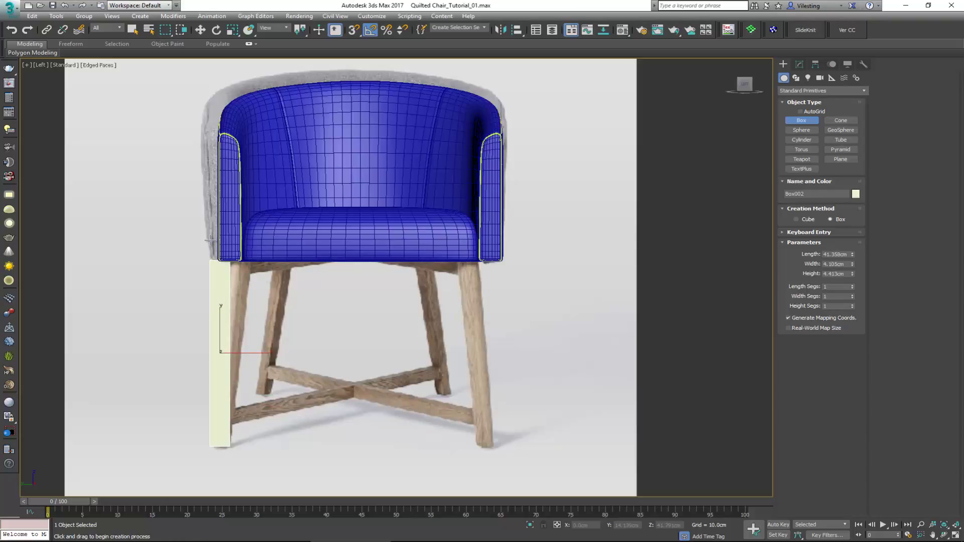
pyautogui.press('w')
pyautogui.hotkey('alt', 'w')
pyautogui.middleClick(487, 421)
pyautogui.hotkey('alt', 'w')
pyautogui.press('z')
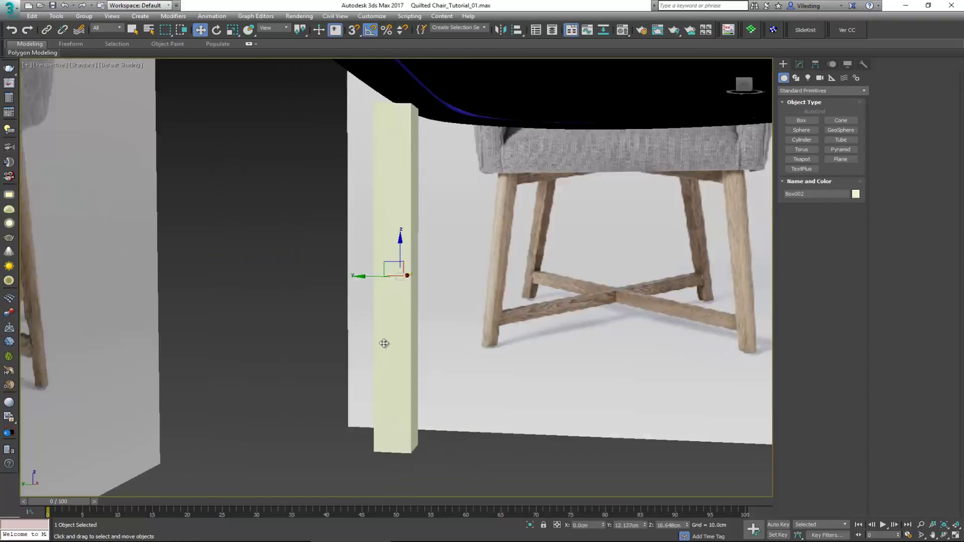
# Move the leg box along X in the front view to align with the front leg in the side reference
pyautogui.keyDown('alt'); pyautogui.moveTo(384, 344); pyautogui.dragTo(374, 366, button='middle'); pyautogui.keyUp('alt')
pyautogui.scroll(-4, 397, 352)
pyautogui.hotkey('alt', 'w')
pyautogui.middleClick(614, 222)
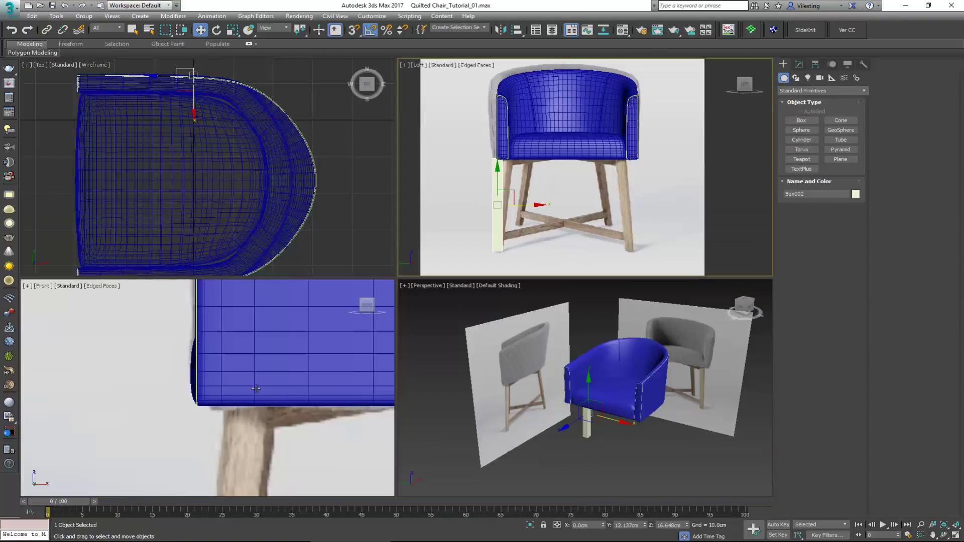
pyautogui.scroll(-2, 255, 388)
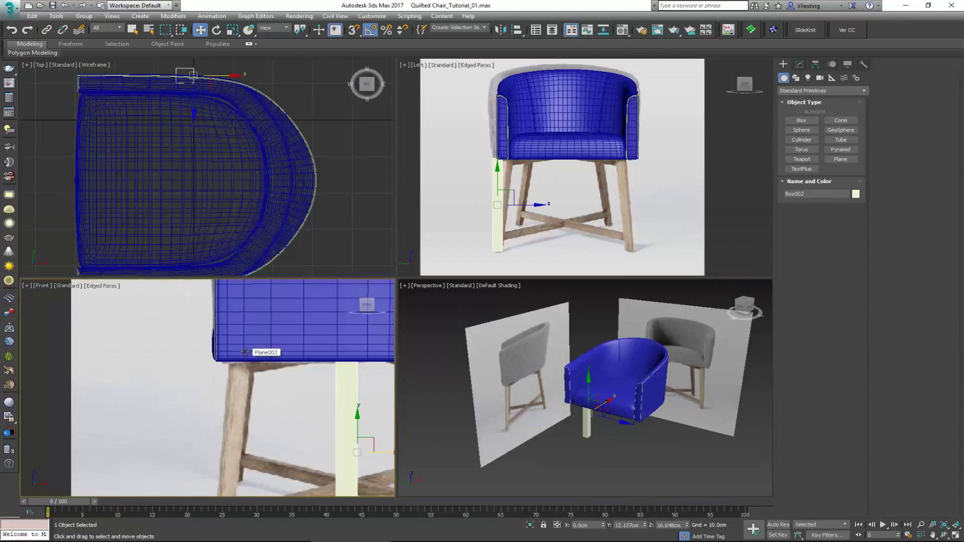
pyautogui.scroll(-3, 258, 355)
pyautogui.scroll(2, 275, 393)
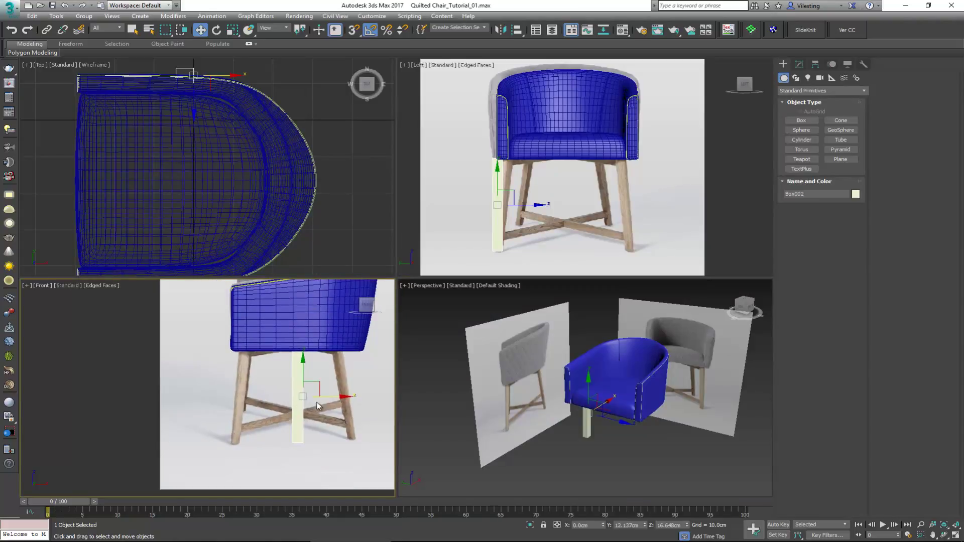
pyautogui.moveTo(323, 398); pyautogui.dragTo(271, 398)
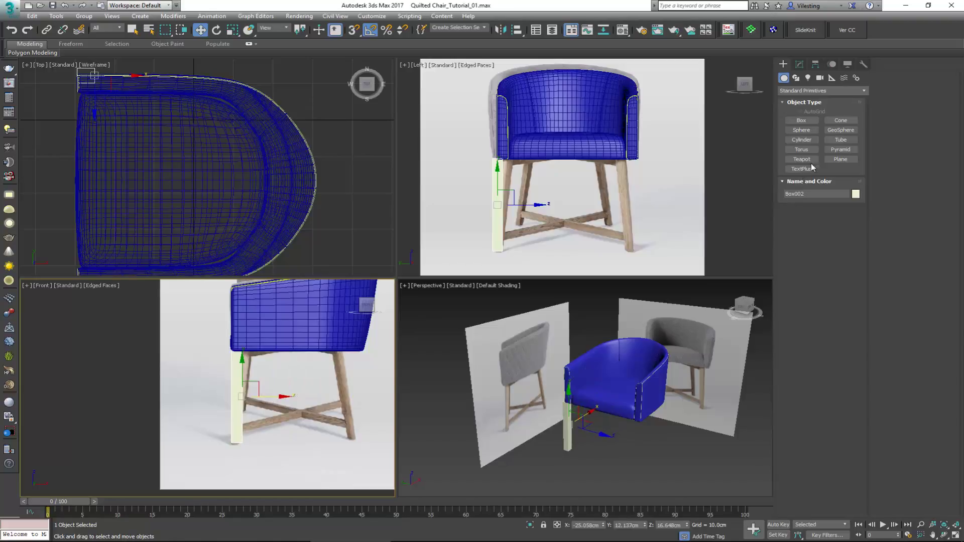
# Add an Edit Poly modifier to the leg box and shift its four top vertices about 3.8 cm along X to match the leg's slant
pyautogui.click(799, 65)
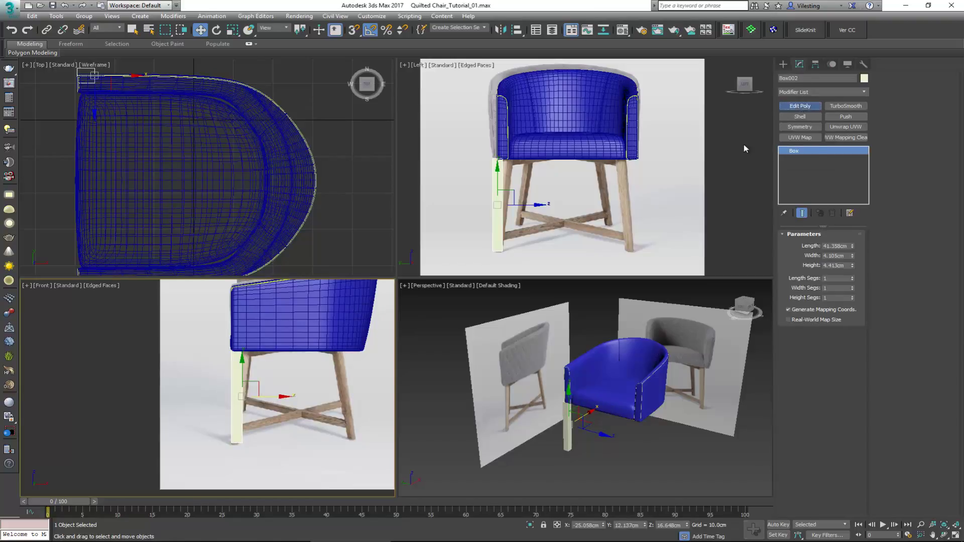
pyautogui.click(799, 105)
pyautogui.press('1')
pyautogui.moveTo(198, 339); pyautogui.dragTo(271, 344)
pyautogui.scroll(3, 261, 362)
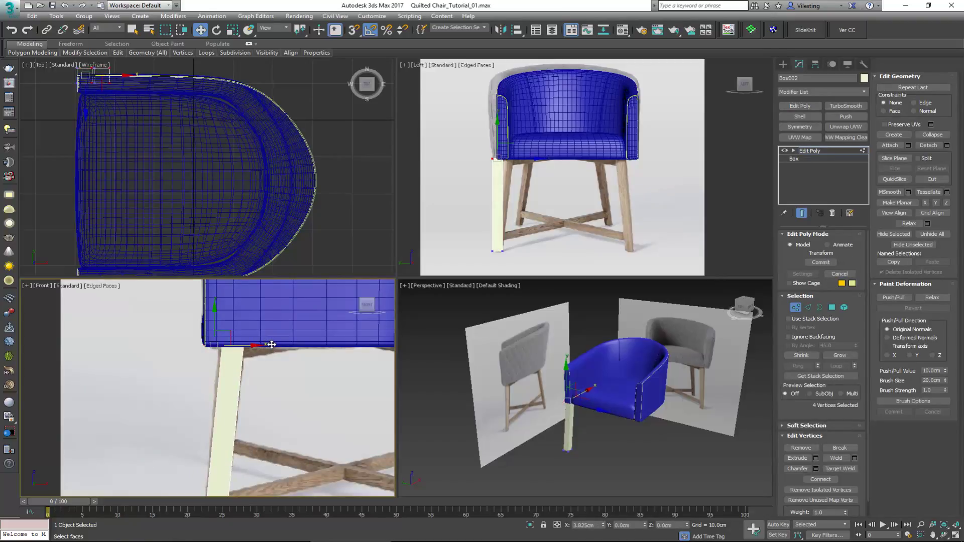
# Select the ring of the leg's short front edges and connect them with 3 segments running along its length
pyautogui.middleClick(563, 416)
pyautogui.hotkey('alt', 'w')
pyautogui.keyDown('alt'); pyautogui.moveTo(359, 383); pyautogui.dragTo(376, 370, button='middle'); pyautogui.keyUp('alt')
pyautogui.scroll(10, 381, 324)
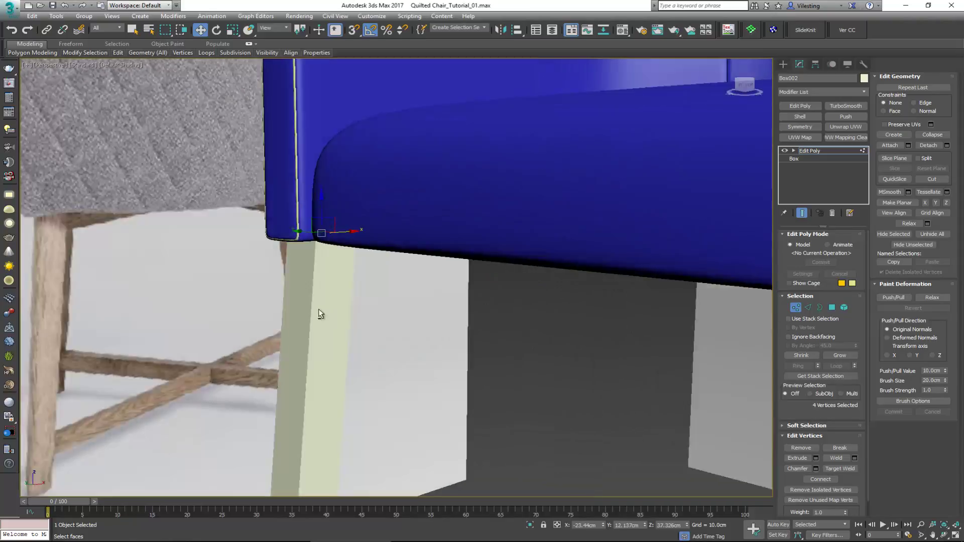
pyautogui.keyDown('alt'); pyautogui.moveTo(318, 308); pyautogui.dragTo(349, 313, button='middle'); pyautogui.keyUp('alt')
pyautogui.press('F4')
pyautogui.keyDown('alt'); pyautogui.moveTo(318, 282); pyautogui.dragTo(328, 305, button='middle'); pyautogui.keyUp('alt')
pyautogui.scroll(2, 327, 305)
pyautogui.press('2')
pyautogui.click(324, 306)
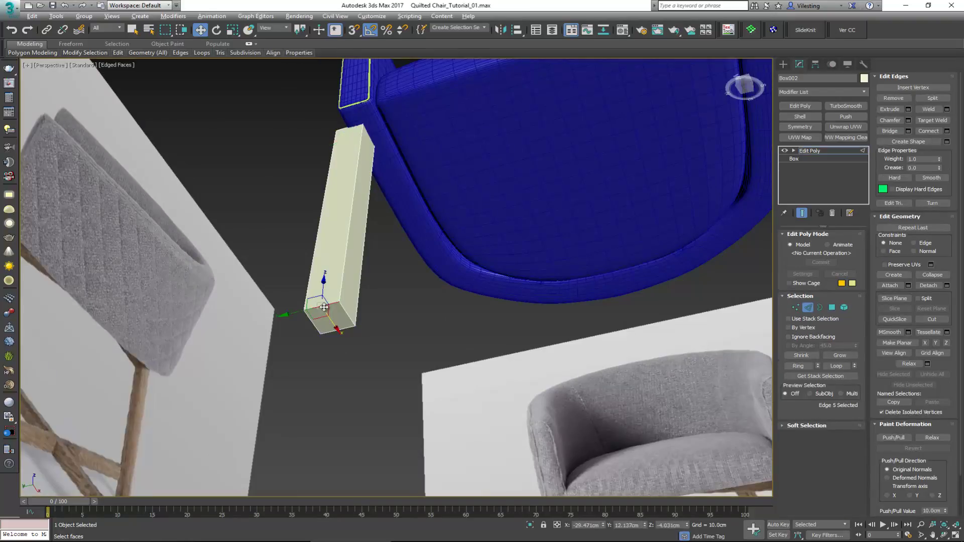
pyautogui.hotkey('alt', 'r')
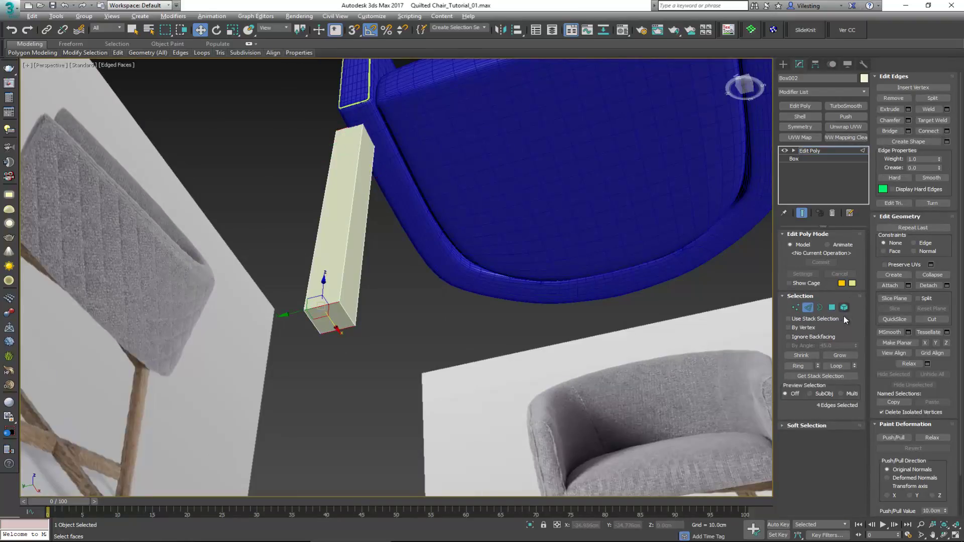
pyautogui.click(946, 131)
pyautogui.moveTo(404, 281); pyautogui.dragTo(407, 284)
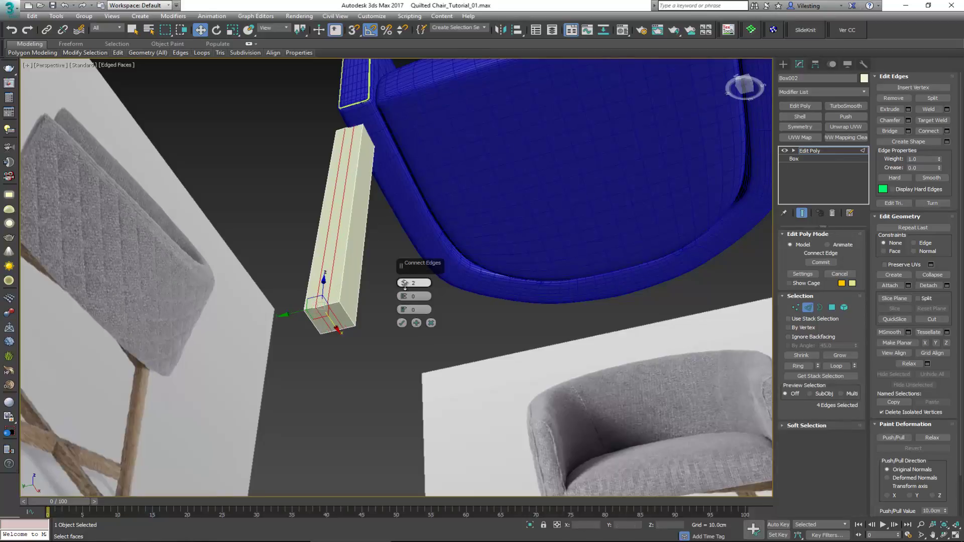
pyautogui.click(402, 323)
# Pull the leg's three new front edges outward and the middle one further to round its front face
pyautogui.click(322, 242)
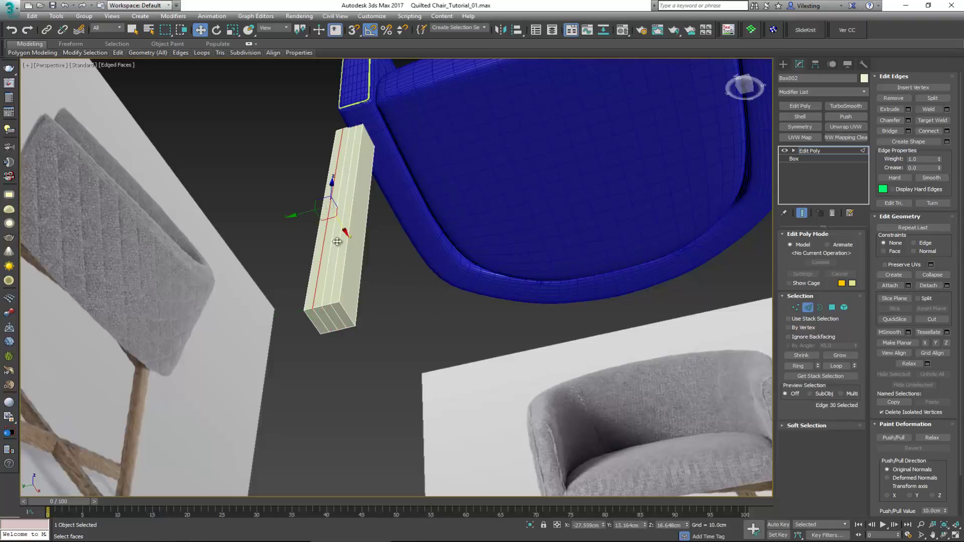
pyautogui.keyDown('ctrl'); pyautogui.click(336, 243); pyautogui.keyUp('ctrl')
pyautogui.keyDown('ctrl'); pyautogui.click(332, 246); pyautogui.keyUp('ctrl')
pyautogui.scroll(2, 350, 231)
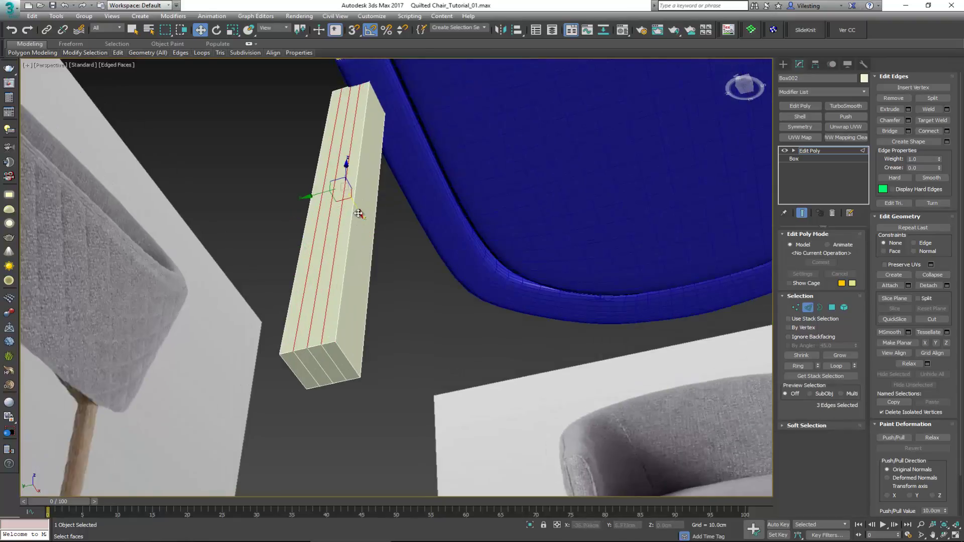
pyautogui.moveTo(358, 213); pyautogui.dragTo(331, 200)
pyautogui.click(320, 222)
pyautogui.keyDown('alt'); pyautogui.moveTo(331, 200); pyautogui.dragTo(308, 259, button='middle'); pyautogui.keyUp('alt')
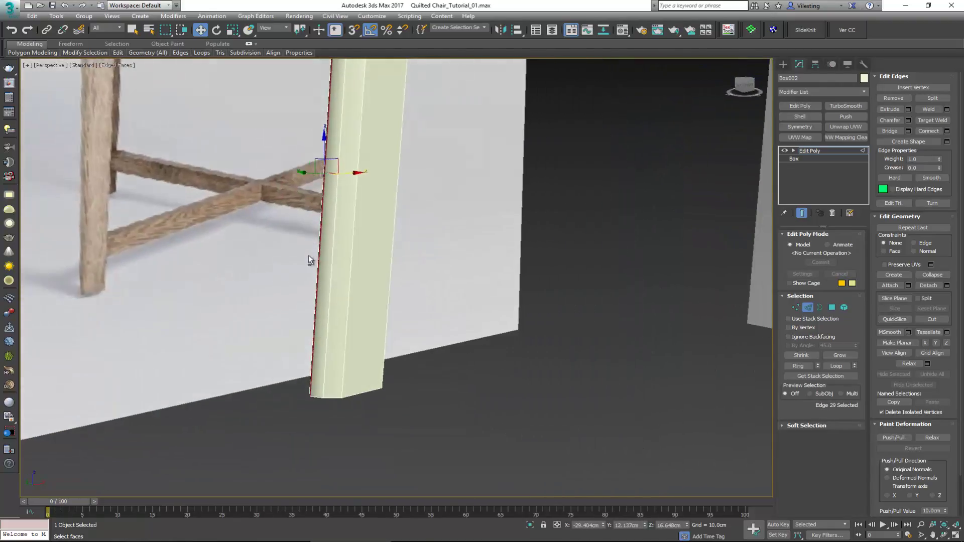
pyautogui.click(807, 312)
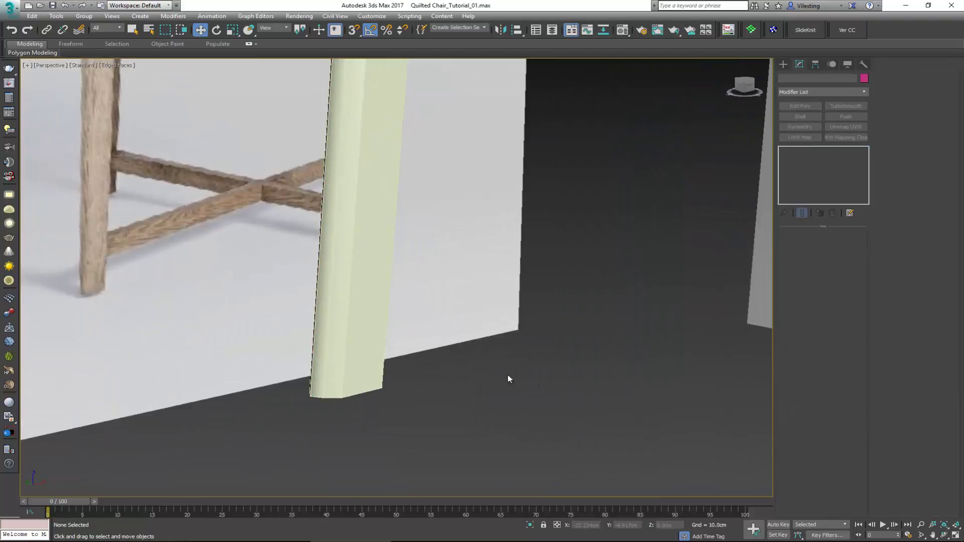
pyautogui.keyDown('alt'); pyautogui.moveTo(327, 338); pyautogui.dragTo(355, 289, button='middle'); pyautogui.keyUp('alt')
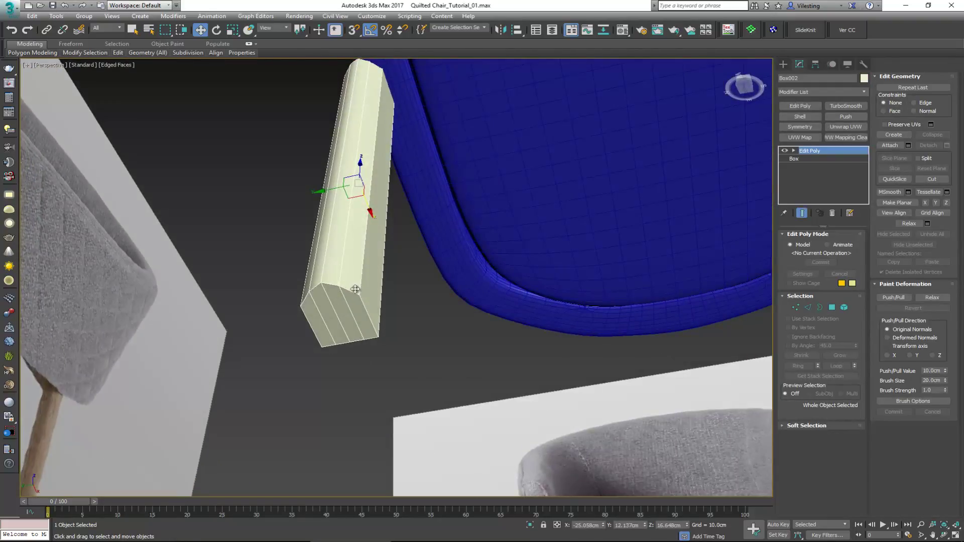
# Move the leg's middle front edge slightly back inward to soften the rounding, and leave edge editing
pyautogui.press('2')
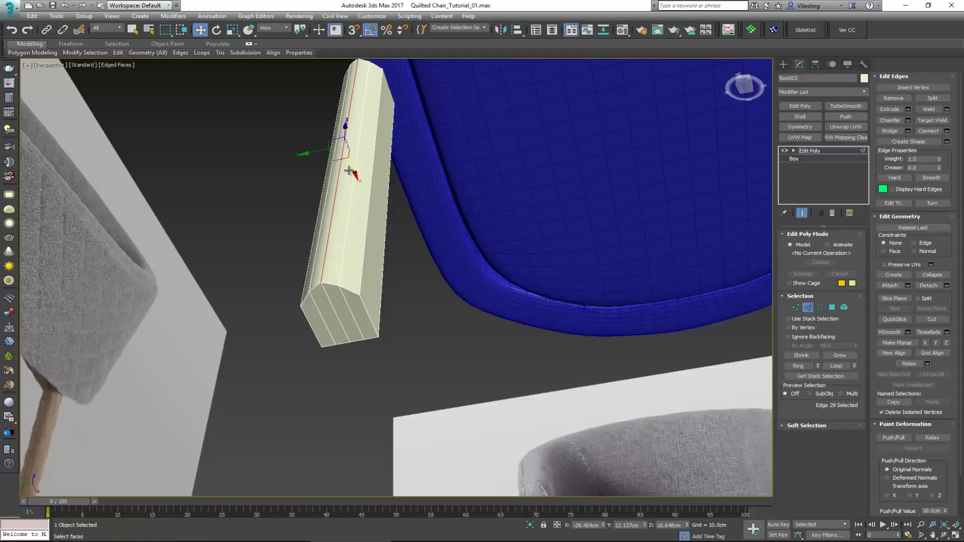
pyautogui.moveTo(352, 168); pyautogui.dragTo(352, 170)
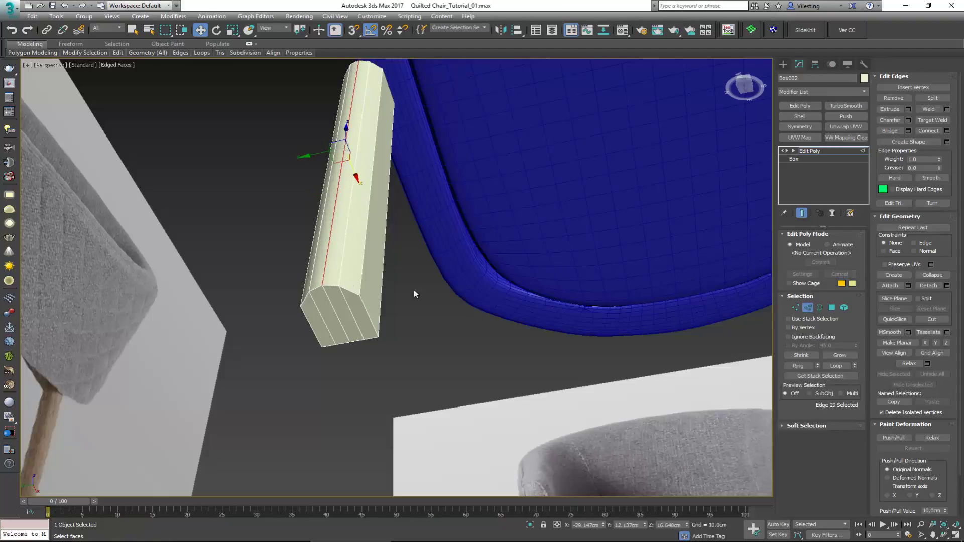
pyautogui.keyDown('alt'); pyautogui.moveTo(414, 293); pyautogui.dragTo(473, 270, button='middle'); pyautogui.keyUp('alt')
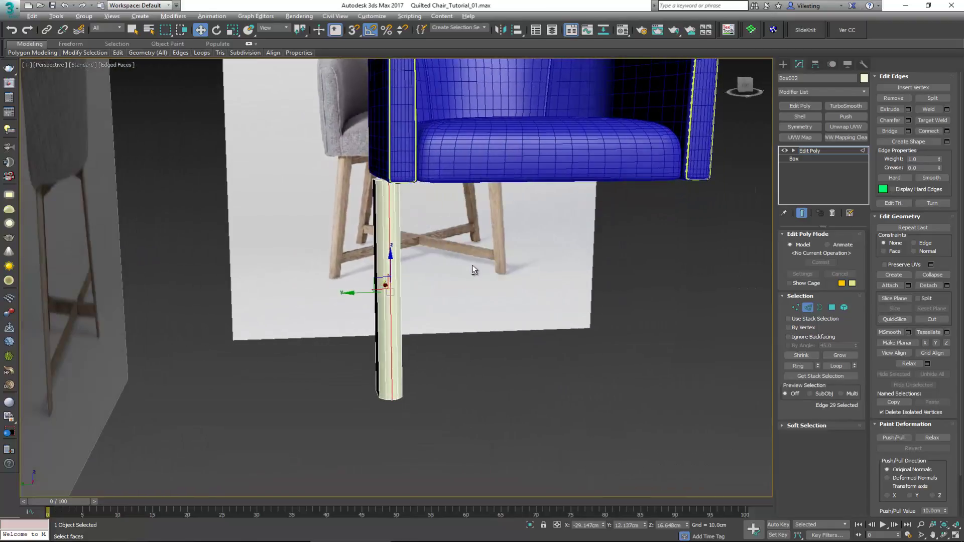
pyautogui.hotkey('alt', 'w')
pyautogui.scroll(6, 514, 225)
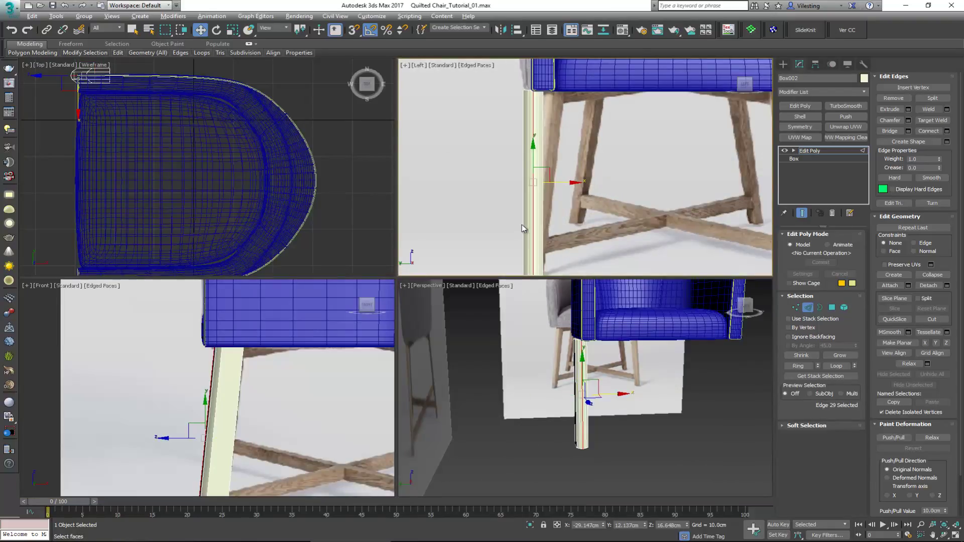
pyautogui.hotkey('alt', 'w')
pyautogui.click(810, 310)
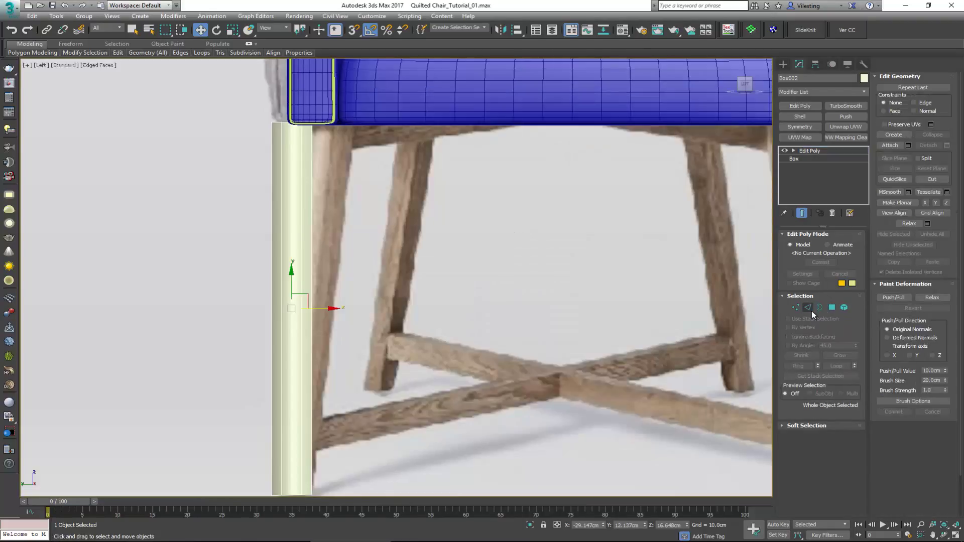
pyautogui.scroll(-4, 351, 241)
pyautogui.moveTo(394, 262); pyautogui.dragTo(395, 274, button='middle')
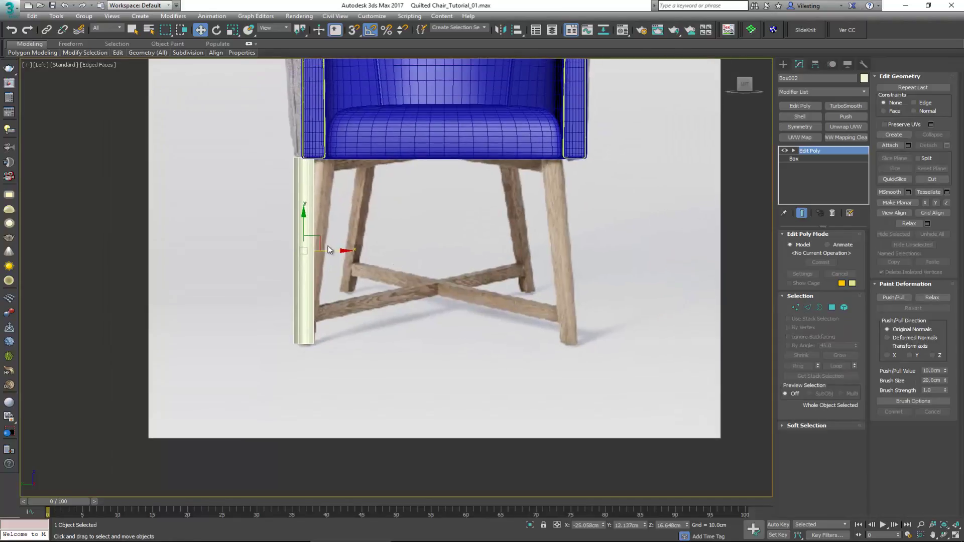
pyautogui.press('1')
pyautogui.moveTo(265, 135); pyautogui.dragTo(348, 176)
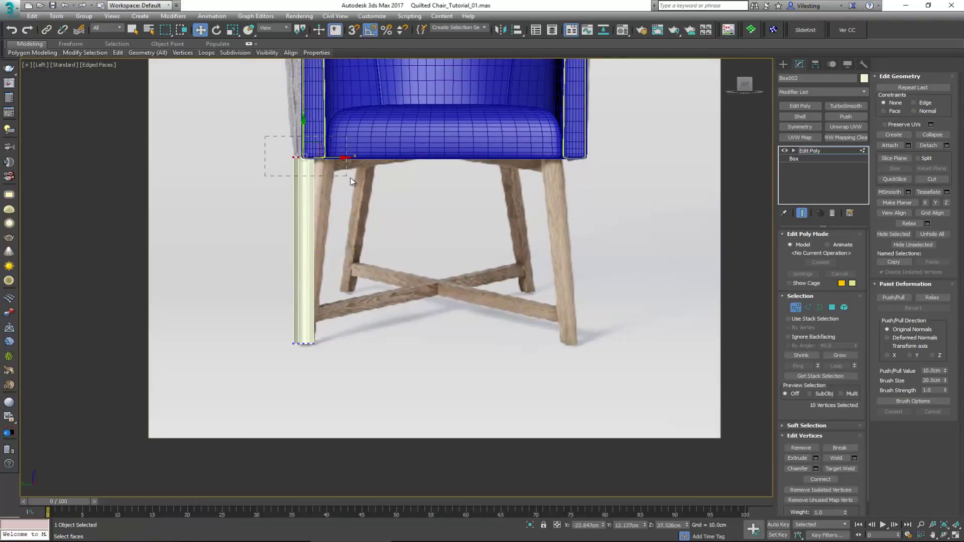
pyautogui.click(796, 307)
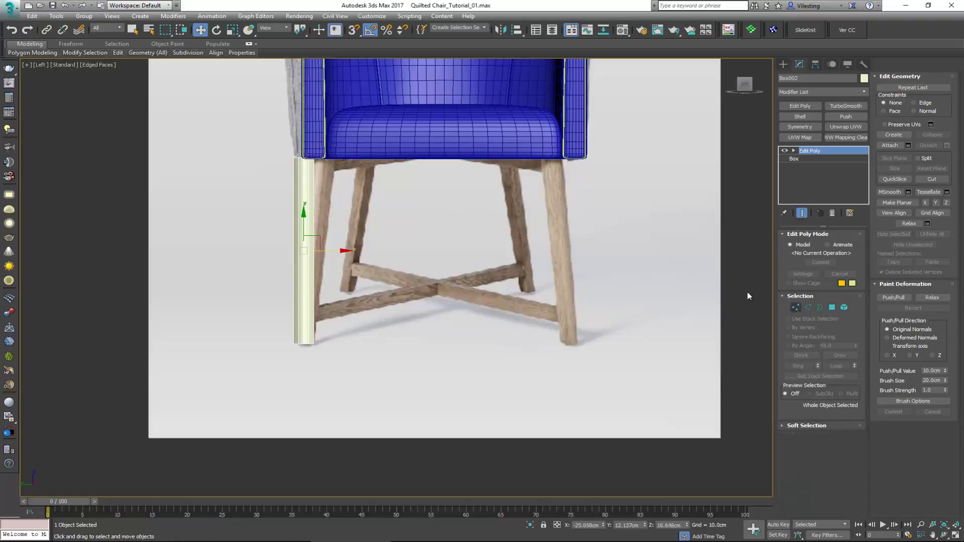
# Rotate the front leg about its vertical axis to about -125° and shift it slightly inward under the chair's corner
pyautogui.press('e')
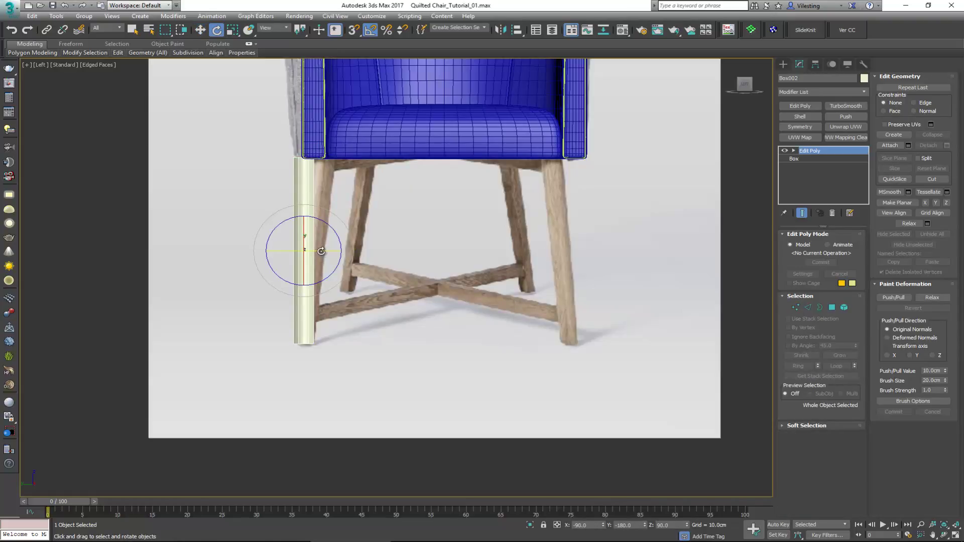
pyautogui.moveTo(312, 251); pyautogui.dragTo(335, 251)
pyautogui.press('w')
pyautogui.press('e')
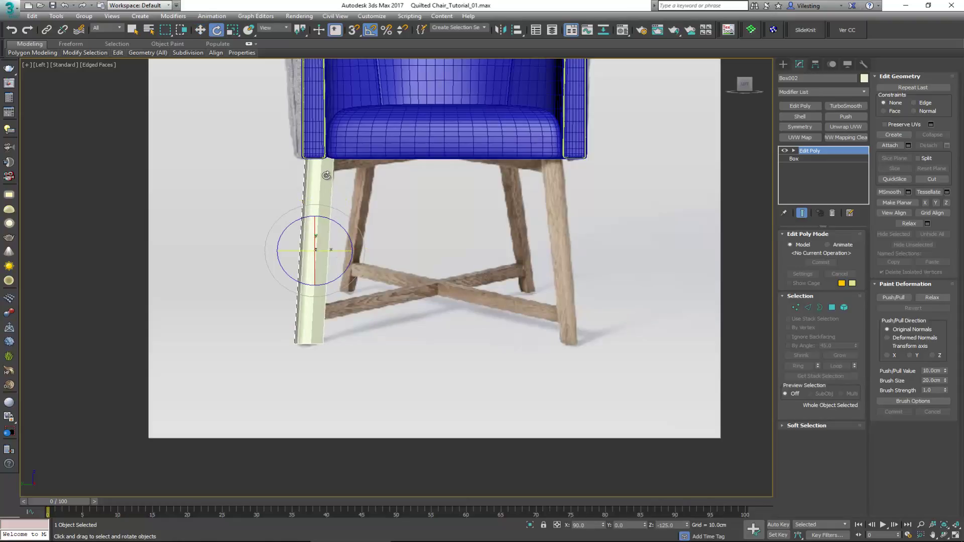
# Select the ten vertices at the front leg's bottom end, scale them down uniformly to taper the leg, and leave vertex editing
pyautogui.hotkey('alt', 'w')
pyautogui.hotkey('alt', 'w')
pyautogui.keyDown('alt'); pyautogui.moveTo(539, 279); pyautogui.dragTo(596, 305, button='middle'); pyautogui.keyUp('alt')
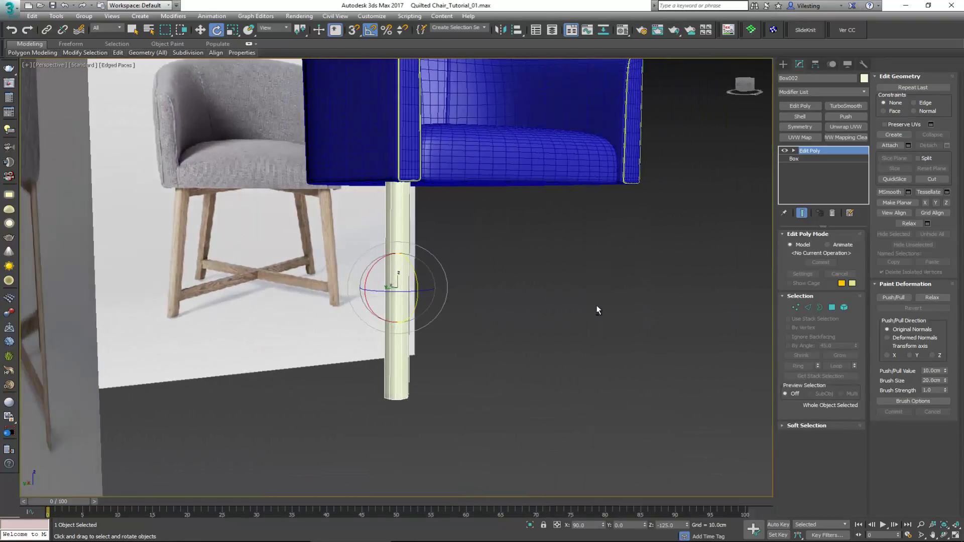
pyautogui.scroll(3, 416, 318)
pyautogui.press('1')
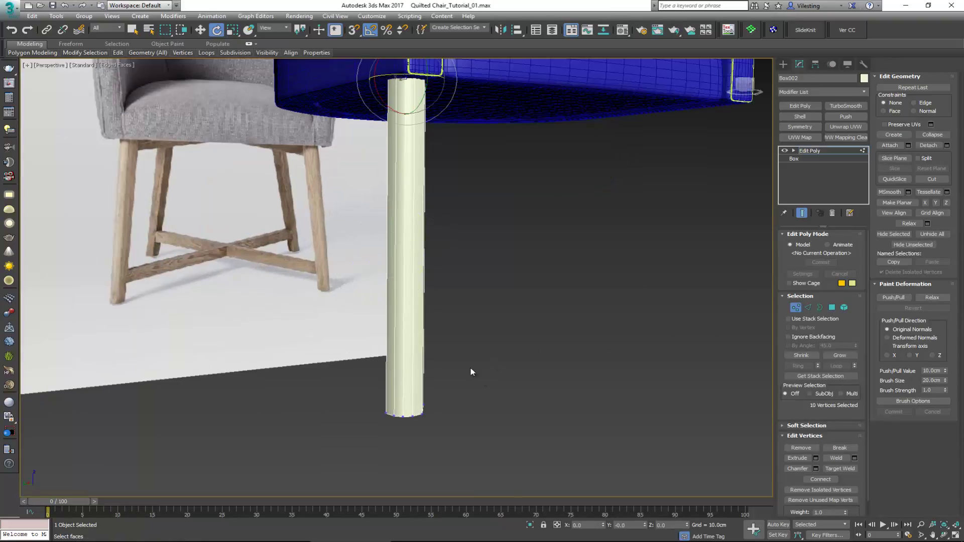
pyautogui.moveTo(471, 372); pyautogui.dragTo(360, 433)
pyautogui.keyDown('alt'); pyautogui.moveTo(387, 389); pyautogui.dragTo(402, 404, button='middle'); pyautogui.keyUp('alt')
pyautogui.press('r')
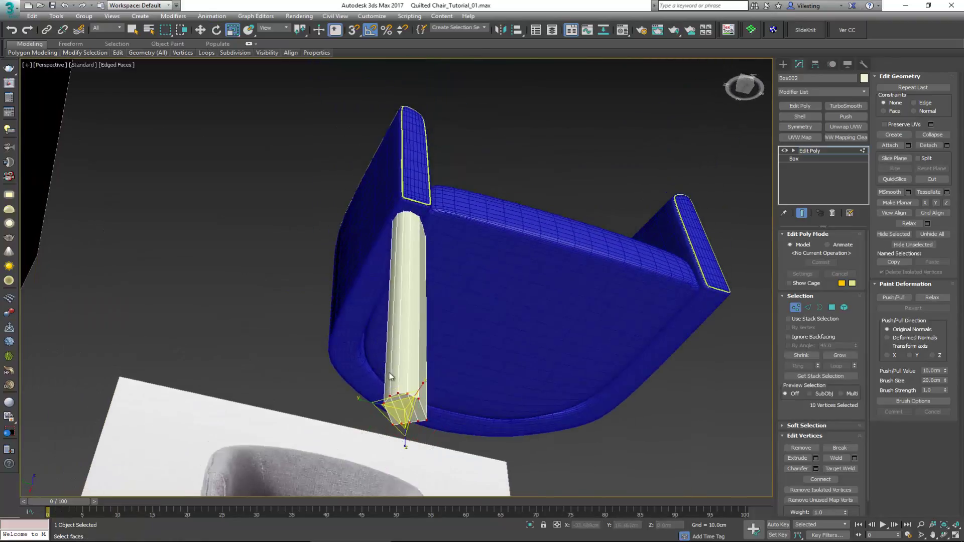
pyautogui.moveTo(402, 407)
pyautogui.mouseDown()
pyautogui.moveTo(395, 399)
pyautogui.moveTo(395, 415)
pyautogui.mouseUp()
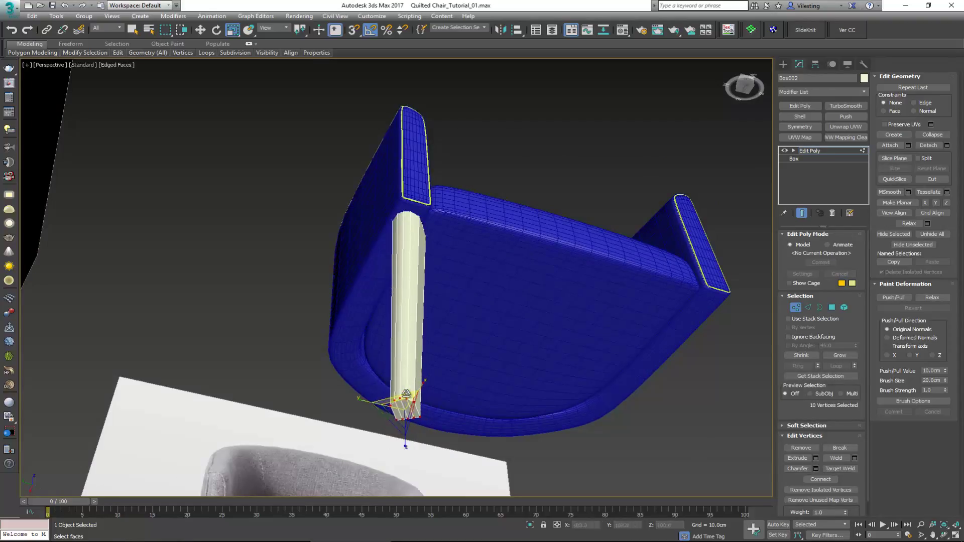
pyautogui.hotkey('shift', 'z')
pyautogui.hotkey('shift', 'z')
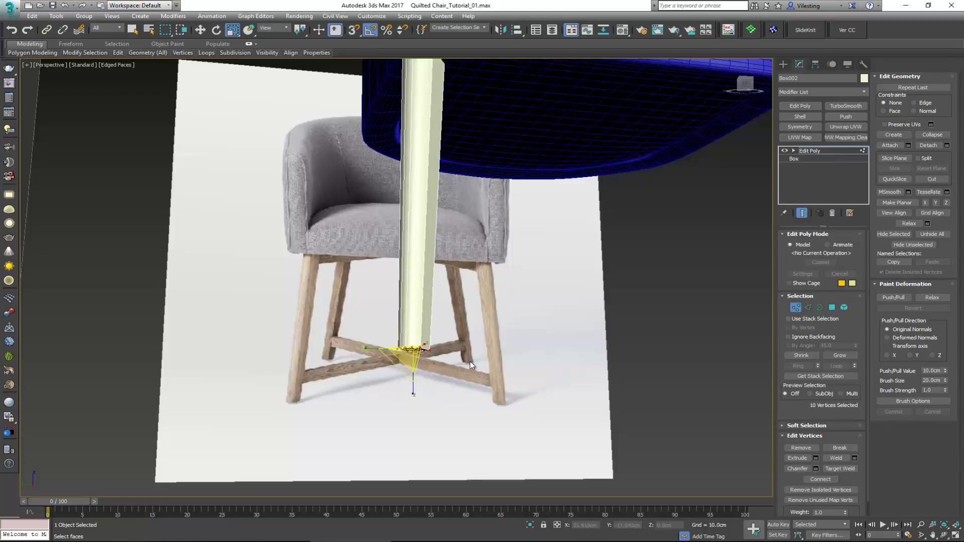
pyautogui.keyDown('alt'); pyautogui.moveTo(451, 255); pyautogui.dragTo(439, 310, button='middle'); pyautogui.keyUp('alt')
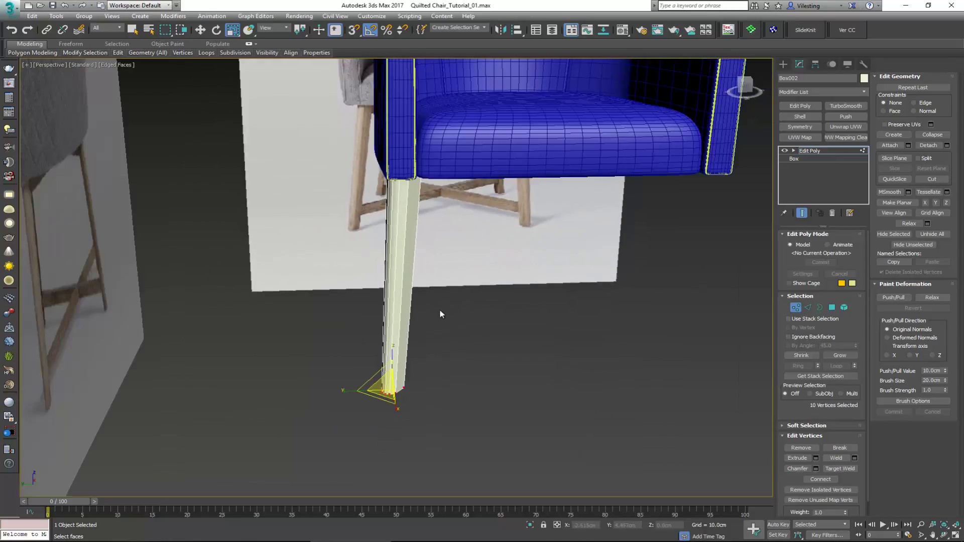
pyautogui.click(797, 308)
# Make one independent copy of the front leg along X toward the rear of the chair
pyautogui.hotkey('alt', 'w')
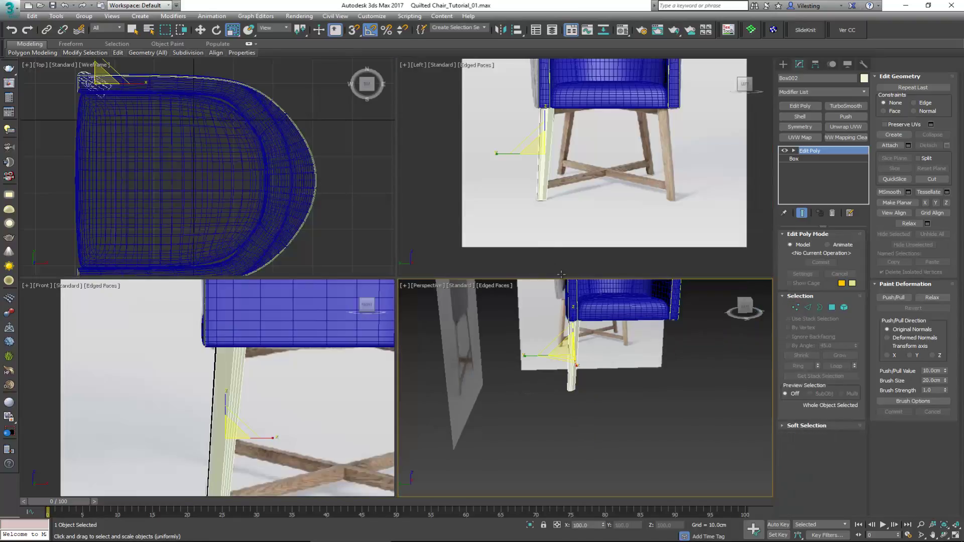
pyautogui.hotkey('alt', 'w')
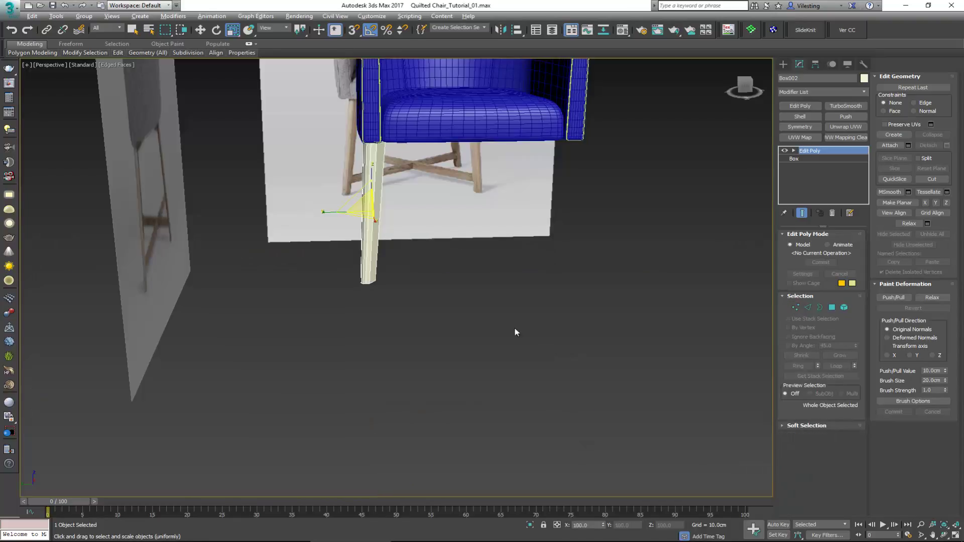
pyautogui.moveTo(440, 290)
pyautogui.keyDown('alt'); pyautogui.mouseDown(button='middle')
pyautogui.moveTo(452, 280)
pyautogui.moveTo(442, 277)
pyautogui.mouseUp(button='middle'); pyautogui.keyUp('alt')
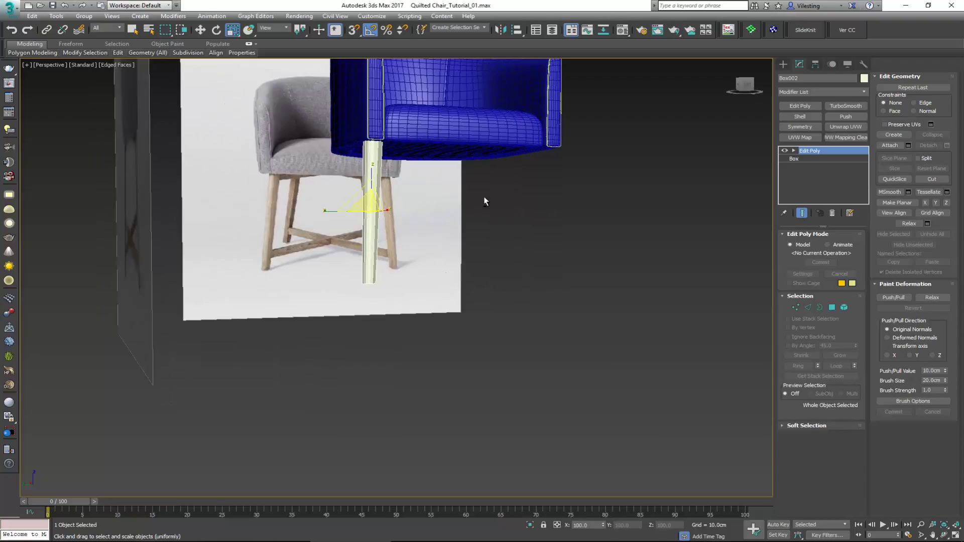
pyautogui.keyDown('alt'); pyautogui.moveTo(484, 197); pyautogui.dragTo(401, 236, button='middle'); pyautogui.keyUp('alt')
pyautogui.press('w')
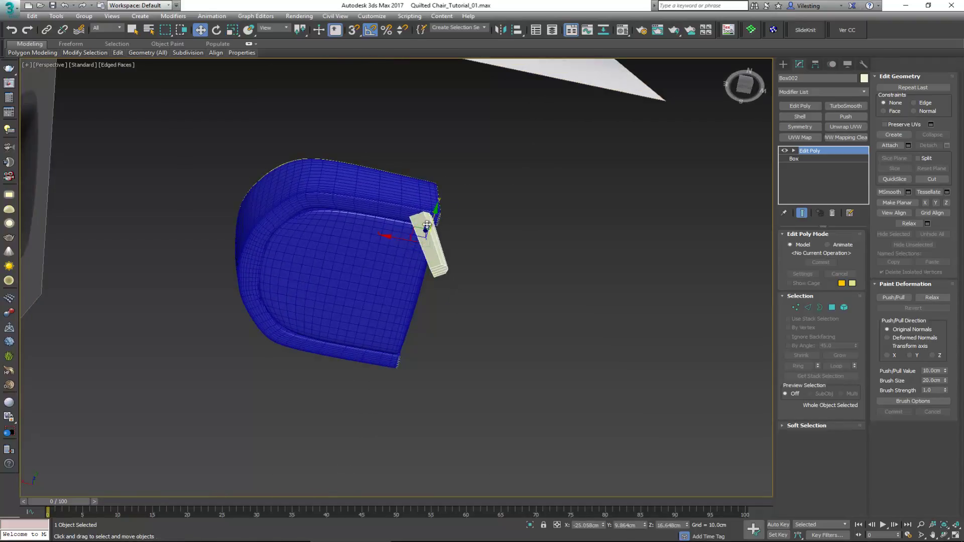
pyautogui.keyDown('shift'); pyautogui.moveTo(400, 239); pyautogui.dragTo(277, 224); pyautogui.keyUp('shift')
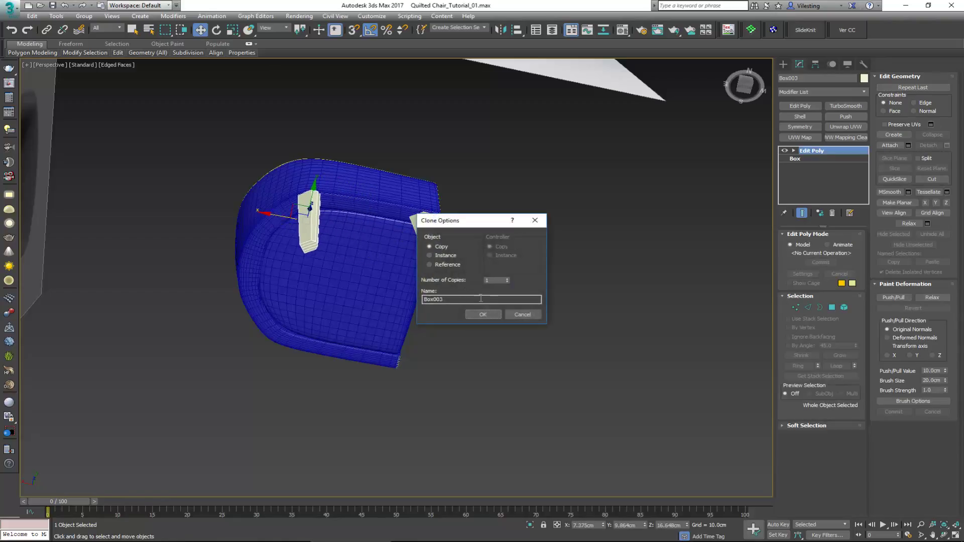
pyautogui.click(487, 314)
# Rotate the copied leg about its vertical axis to face the rear corner and move it under the back of the shell
pyautogui.press('e')
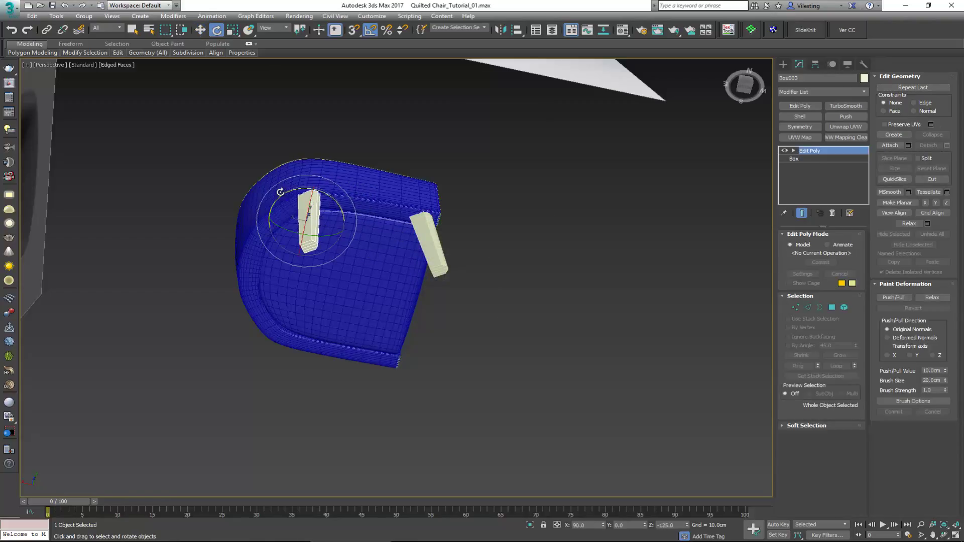
pyautogui.moveTo(280, 192); pyautogui.dragTo(242, 203)
pyautogui.keyDown('alt'); pyautogui.moveTo(284, 224); pyautogui.dragTo(353, 339, button='middle'); pyautogui.keyUp('alt')
pyautogui.scroll(3, 317, 206)
pyautogui.moveTo(318, 210); pyautogui.dragTo(362, 322, button='middle')
pyautogui.keyDown('alt'); pyautogui.moveTo(362, 321); pyautogui.dragTo(415, 200, button='middle'); pyautogui.keyUp('alt')
pyautogui.press('w')
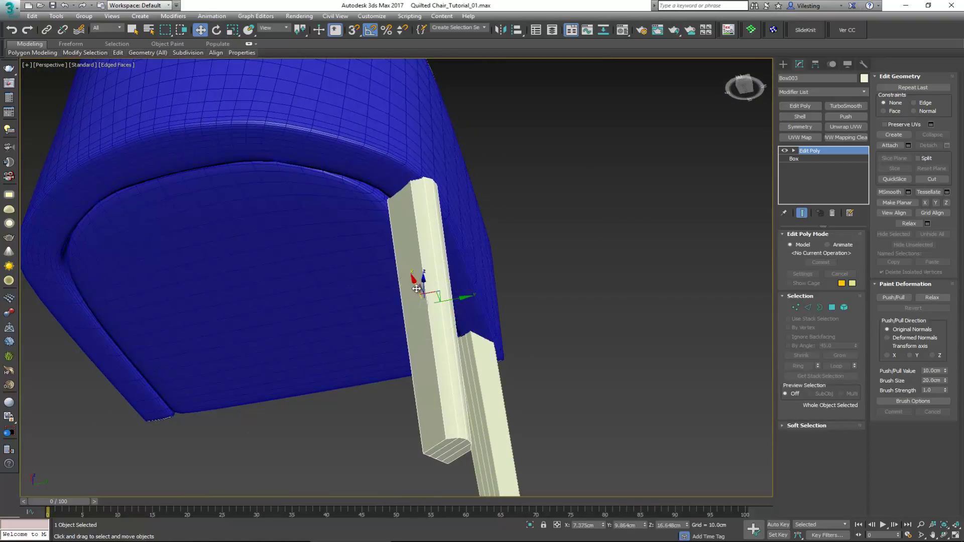
pyautogui.moveTo(416, 289); pyautogui.dragTo(391, 272)
# Select the ten top vertices of the rear leg and scale them uniformly to about 87%
pyautogui.keyDown('alt'); pyautogui.moveTo(391, 272); pyautogui.dragTo(359, 257, button='middle'); pyautogui.keyUp('alt')
pyautogui.press('1')
pyautogui.moveTo(389, 268); pyautogui.dragTo(437, 294)
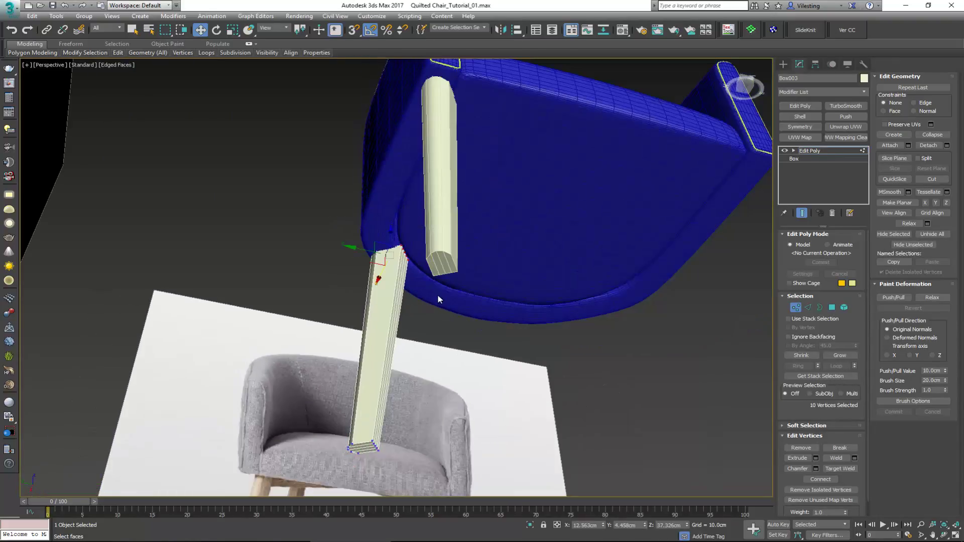
pyautogui.press('r')
pyautogui.moveTo(385, 254); pyautogui.dragTo(381, 261)
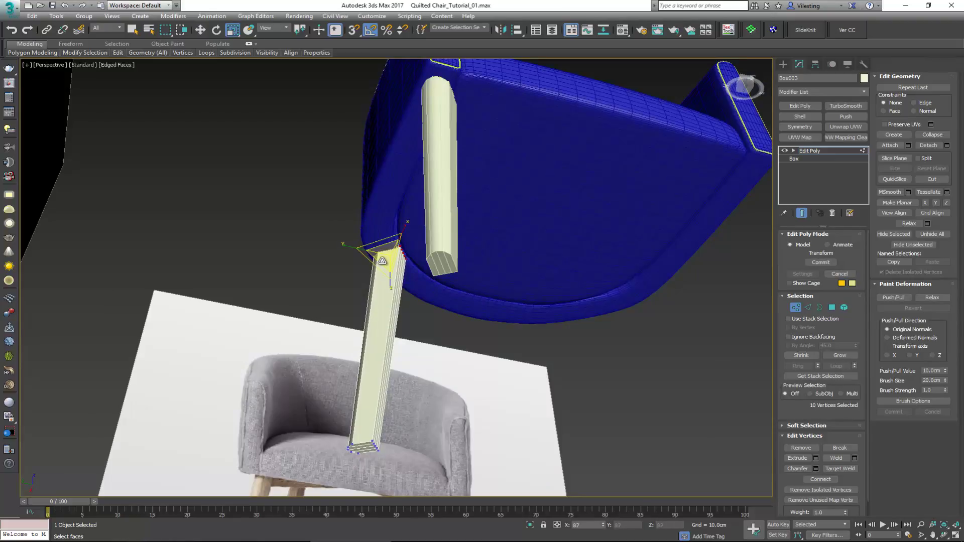
# Examine from several angles how the rear leg's top meets the chair's underside, and leave vertex editing
pyautogui.keyDown('alt'); pyautogui.moveTo(381, 261); pyautogui.dragTo(506, 256, button='middle'); pyautogui.keyUp('alt')
pyautogui.scroll(10, 425, 256)
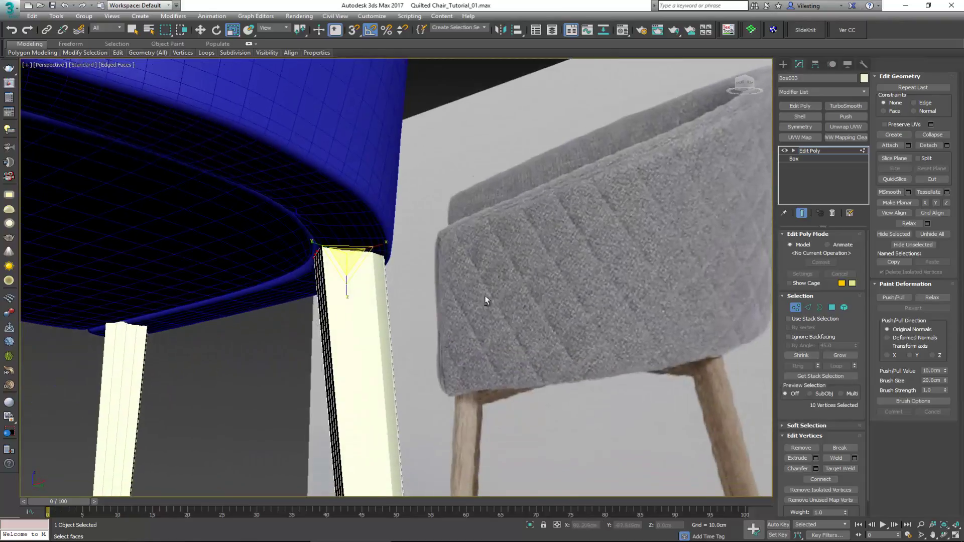
pyautogui.keyDown('alt'); pyautogui.moveTo(485, 296); pyautogui.dragTo(284, 291, button='middle'); pyautogui.keyUp('alt')
pyautogui.rightClick(233, 30)
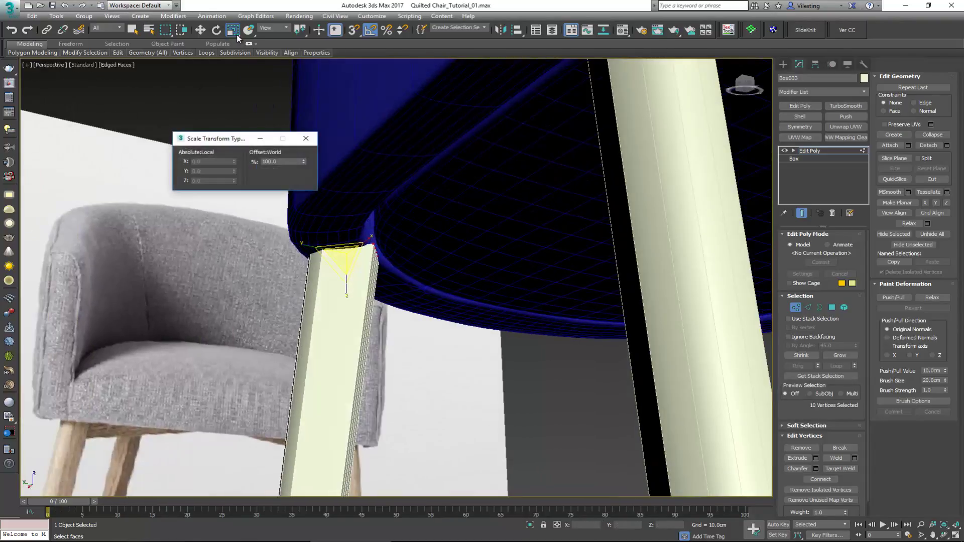
pyautogui.click(313, 137)
pyautogui.keyDown('alt'); pyautogui.moveTo(347, 174); pyautogui.dragTo(355, 245, button='middle'); pyautogui.keyUp('alt')
pyautogui.press('w')
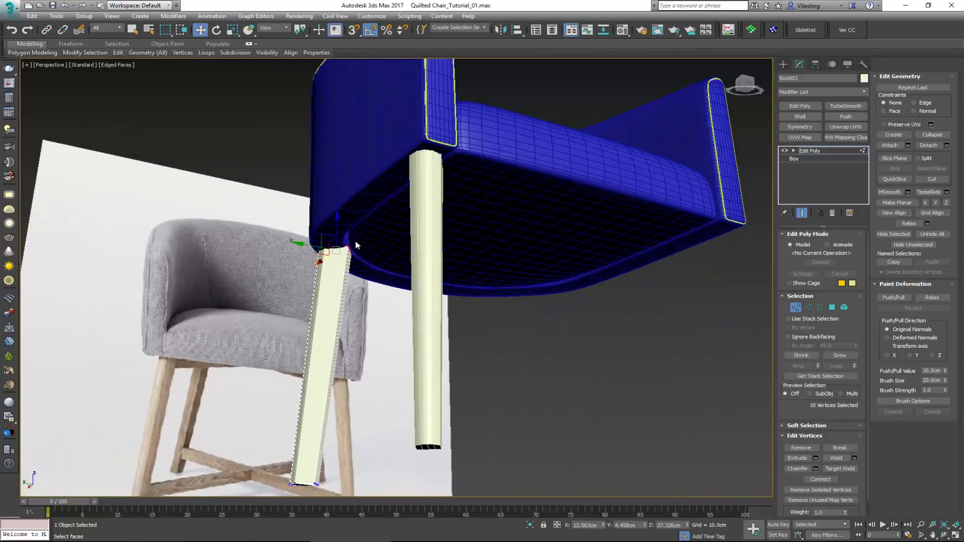
pyautogui.click(502, 357)
pyautogui.keyDown('alt'); pyautogui.moveTo(490, 362); pyautogui.dragTo(387, 324, button='middle'); pyautogui.keyUp('alt')
pyautogui.scroll(2, 388, 322)
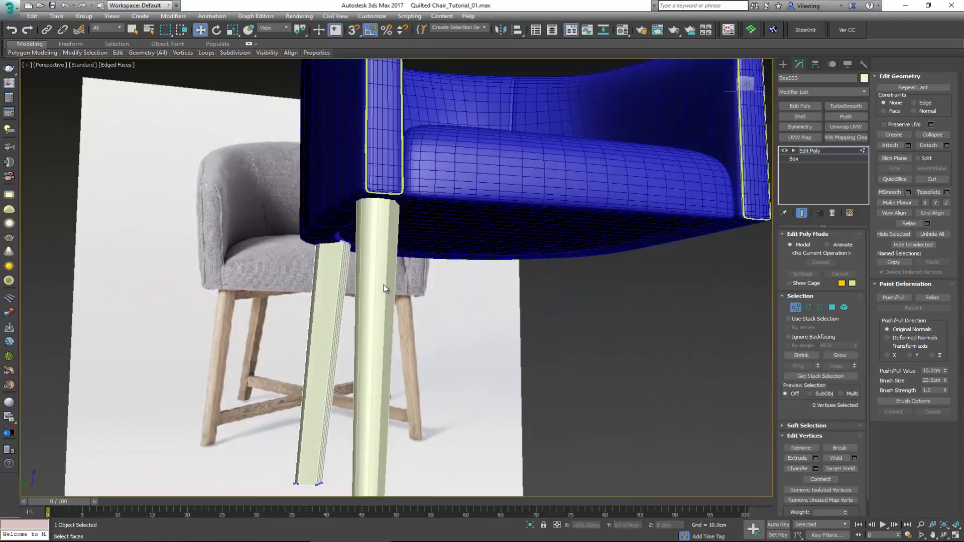
pyautogui.click(795, 308)
# Try a TurboSmooth modifier on the rear leg alone and remove it
pyautogui.keyDown('alt'); pyautogui.moveTo(537, 307); pyautogui.dragTo(455, 277, button='middle'); pyautogui.keyUp('alt')
pyautogui.moveTo(256, 394); pyautogui.dragTo(255, 391)
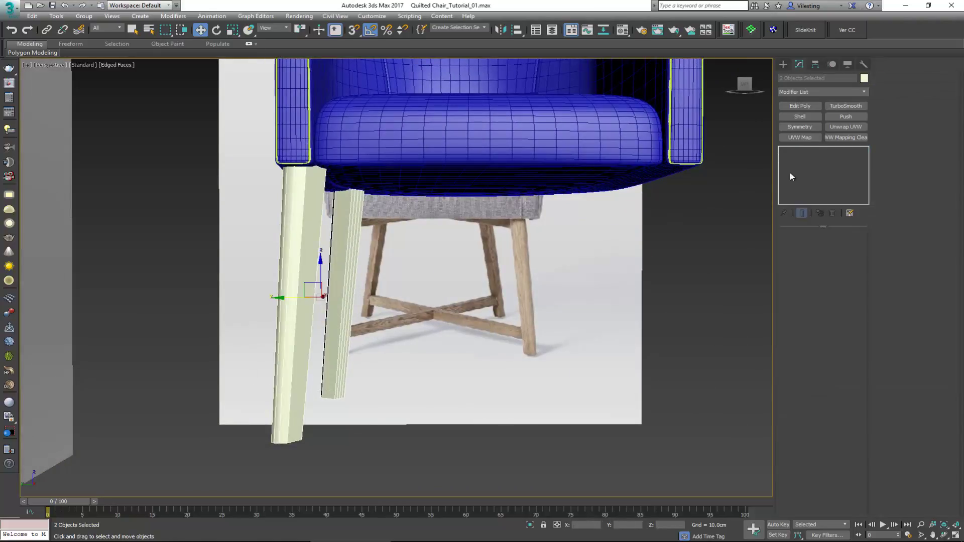
pyautogui.click(339, 293)
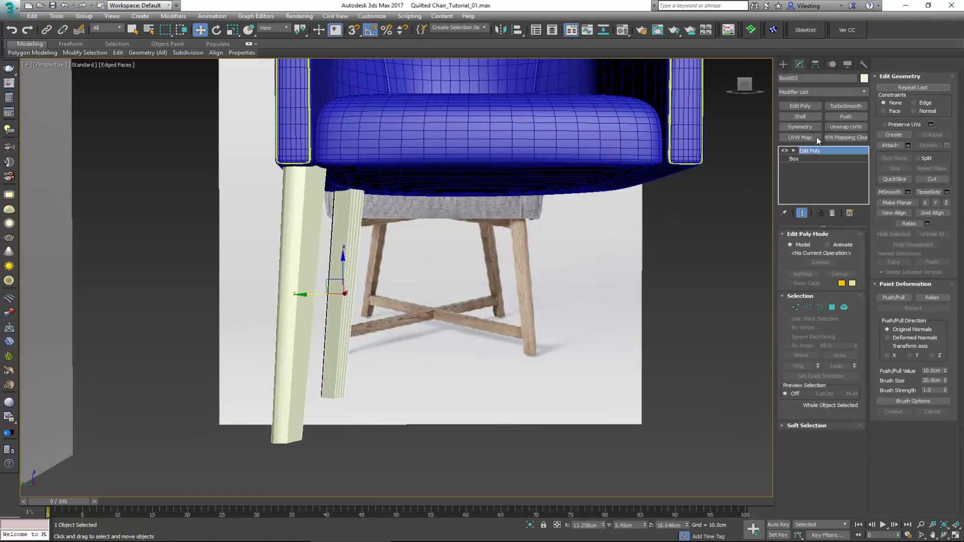
pyautogui.click(838, 107)
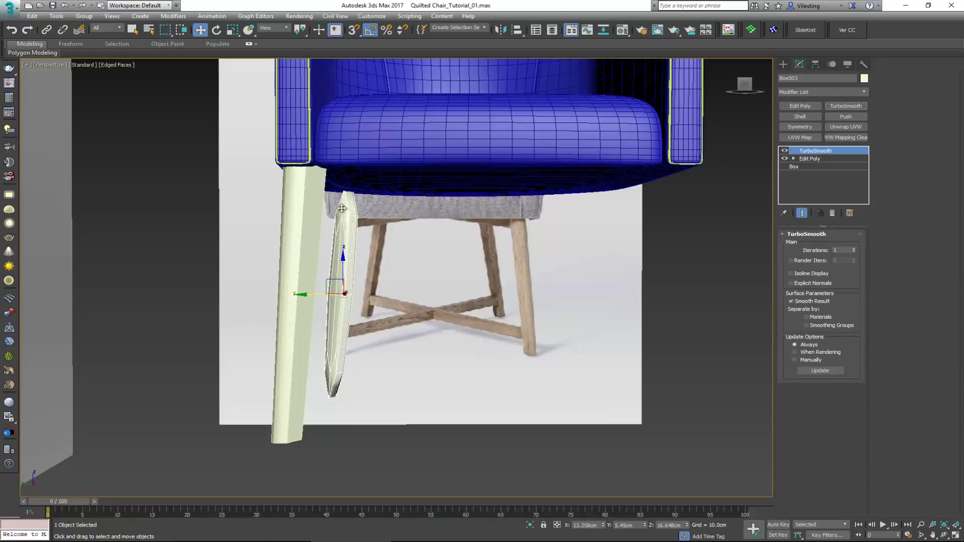
pyautogui.click(831, 212)
# Show the model in wireframe, select the four faces of the rear leg's top cap, and clear the selection
pyautogui.keyDown('alt'); pyautogui.moveTo(374, 202); pyautogui.dragTo(431, 240, button='middle'); pyautogui.keyUp('alt')
pyautogui.press('F3')
pyautogui.scroll(6, 362, 179)
pyautogui.scroll(3, 362, 179)
pyautogui.scroll(5, 314, 243)
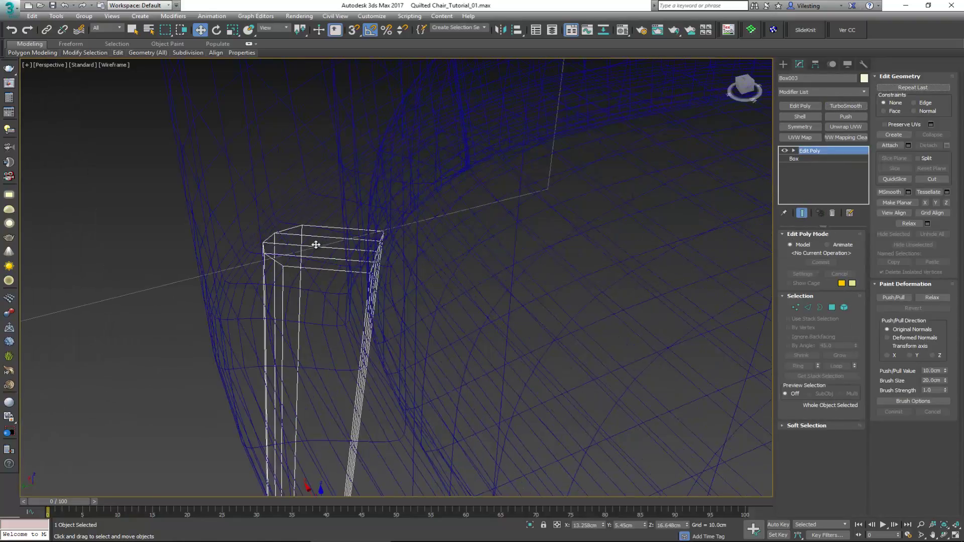
pyautogui.press('4')
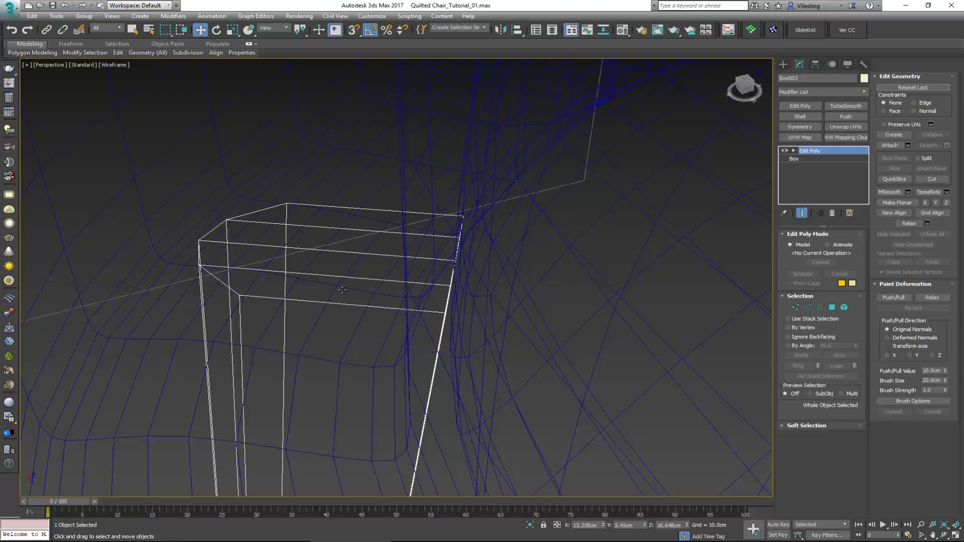
pyautogui.click(342, 296)
pyautogui.keyDown('ctrl'); pyautogui.click(357, 265); pyautogui.keyUp('ctrl')
pyautogui.keyDown('ctrl'); pyautogui.click(372, 235); pyautogui.keyUp('ctrl')
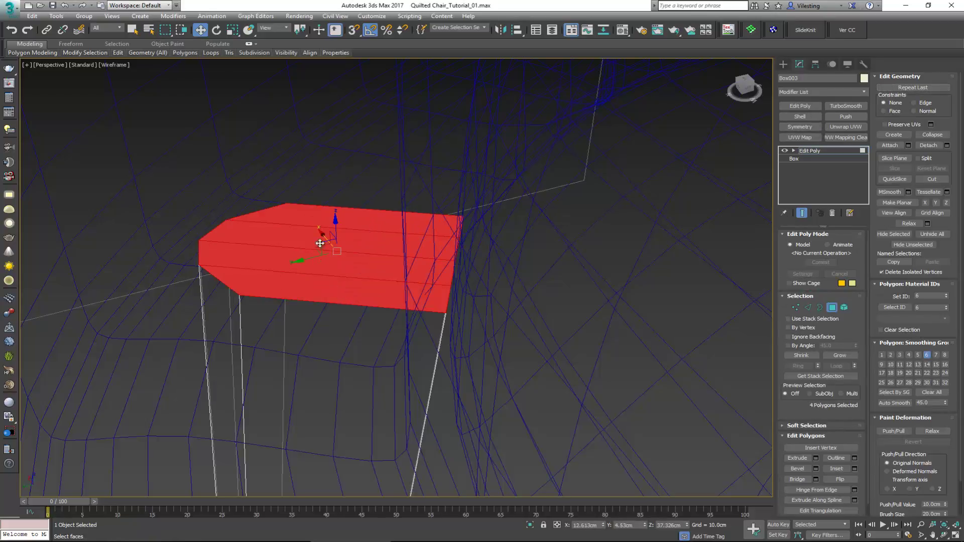
pyautogui.scroll(-5, 323, 245)
pyautogui.hotkey('ctrl', 'd')
pyautogui.scroll(-3, 324, 261)
pyautogui.scroll(-8, 323, 261)
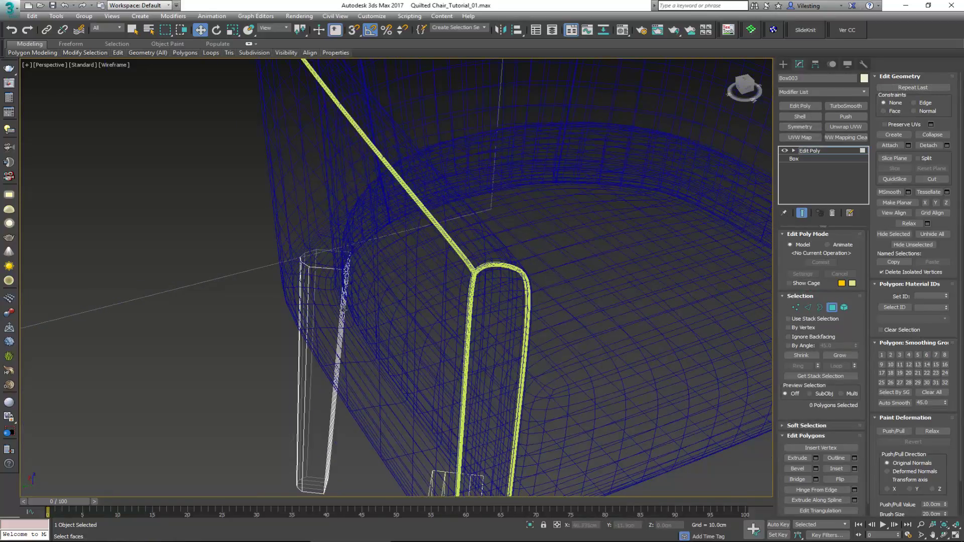
# Insert supporting edge loops close to the rear leg's bottom end and along its flat side's edge, and return to shaded display
pyautogui.scroll(3, 371, 337)
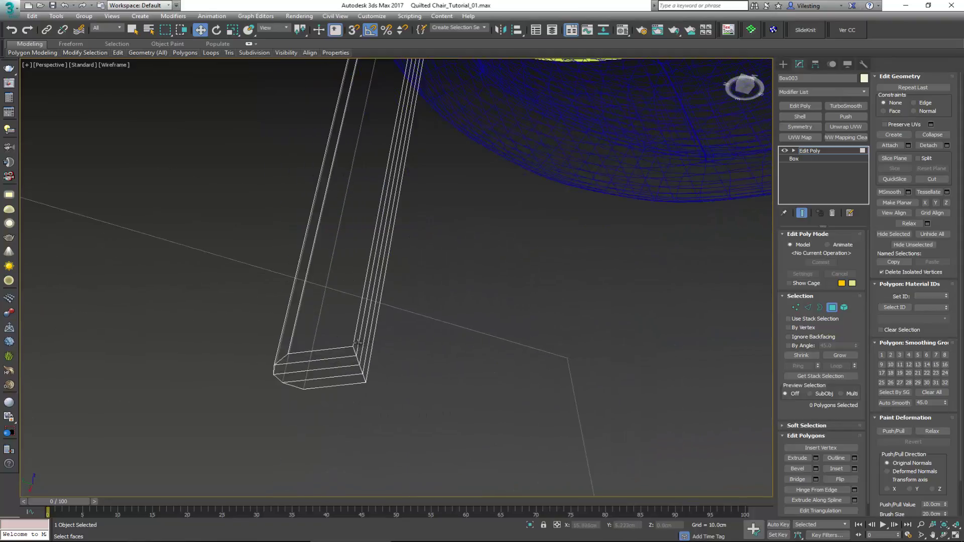
pyautogui.press('2')
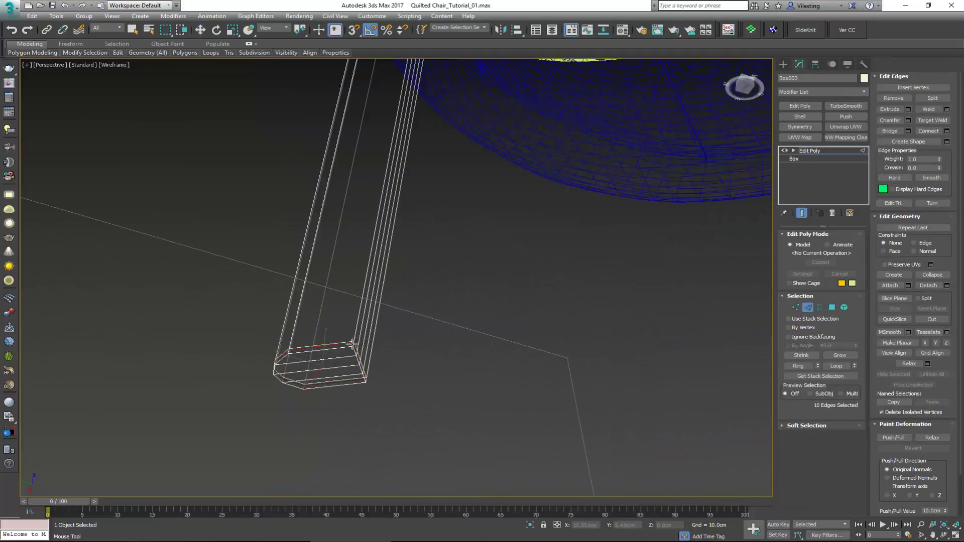
pyautogui.press('w')
pyautogui.doubleClick(350, 346)
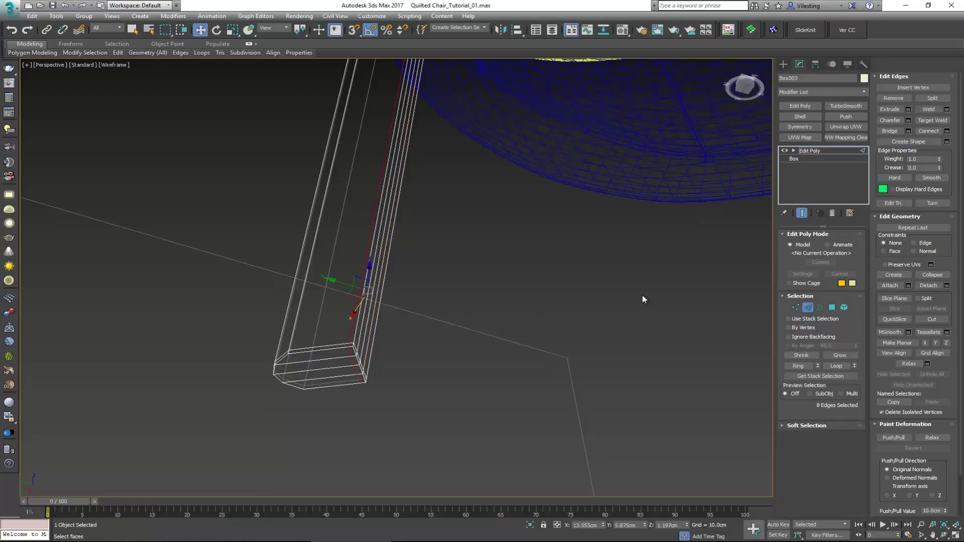
pyautogui.click(805, 305)
pyautogui.press('F3')
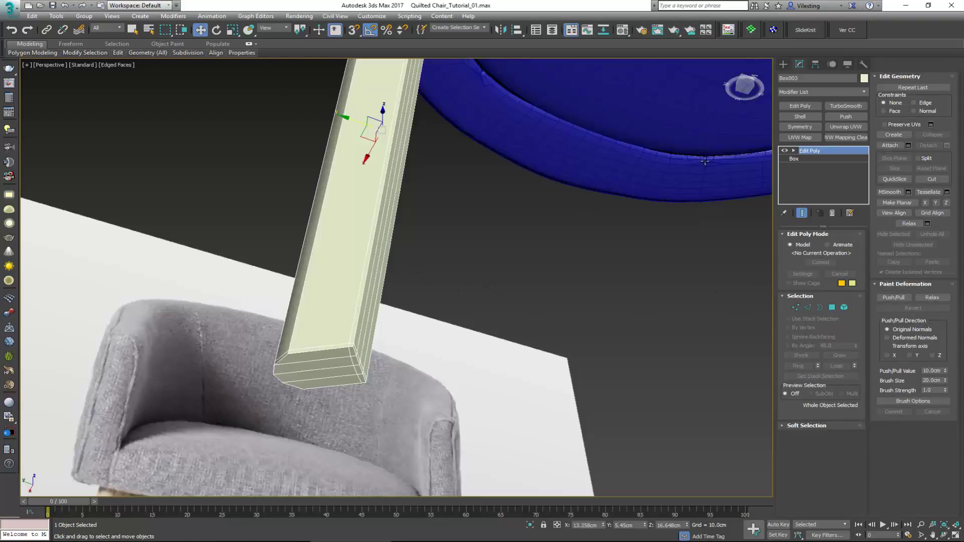
# Apply TurboSmooth with 2 iterations to the rear leg, deselect it, and hide the edge display
pyautogui.click(845, 106)
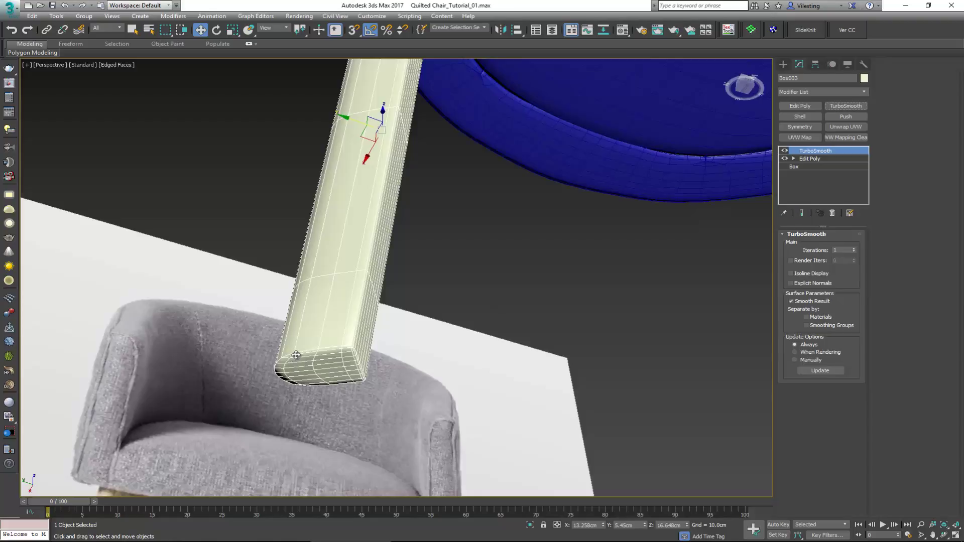
pyautogui.press('`')
pyautogui.click(853, 248)
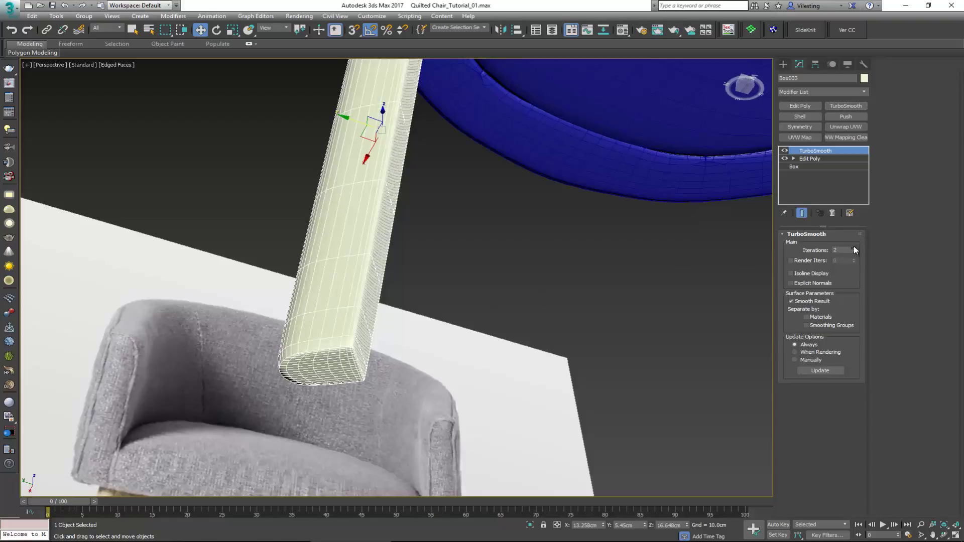
pyautogui.click(441, 306)
pyautogui.press('F4')
pyautogui.scroll(-3, 429, 306)
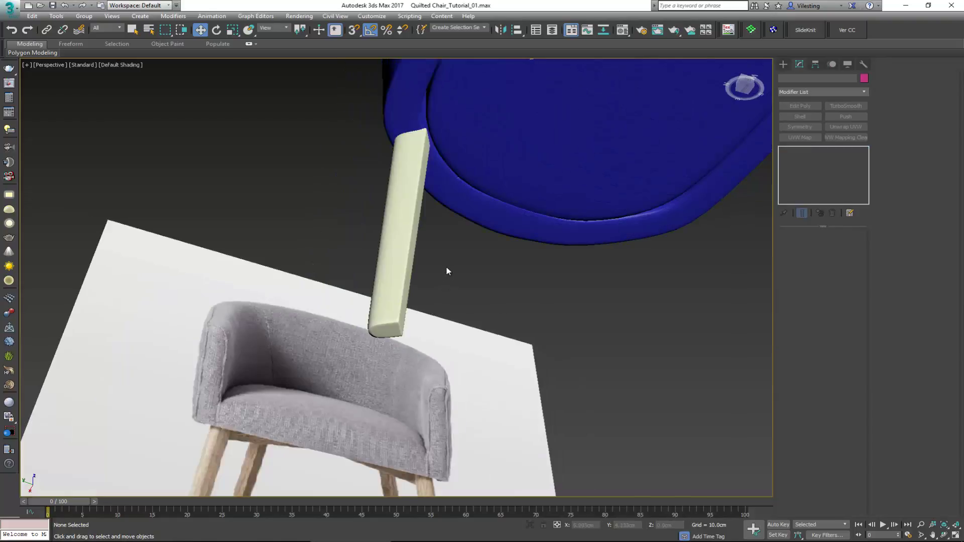
# Remove the TurboSmooth modifier from the rear leg and show the model's edges
pyautogui.keyDown('alt'); pyautogui.moveTo(446, 271); pyautogui.dragTo(436, 309, button='middle'); pyautogui.keyUp('alt')
pyautogui.click(387, 384)
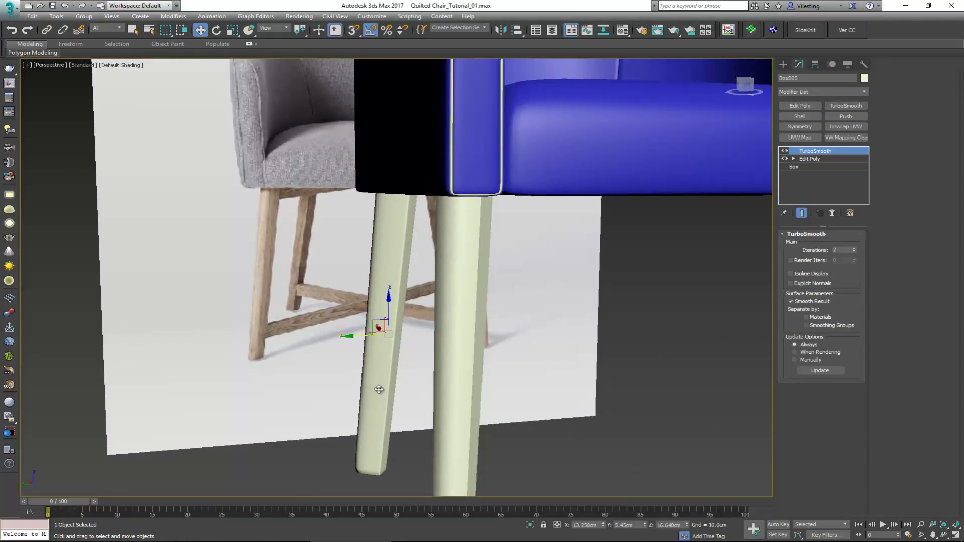
pyautogui.keyDown('alt'); pyautogui.moveTo(386, 384); pyautogui.dragTo(468, 257, button='middle'); pyautogui.keyUp('alt')
pyautogui.scroll(2, 414, 304)
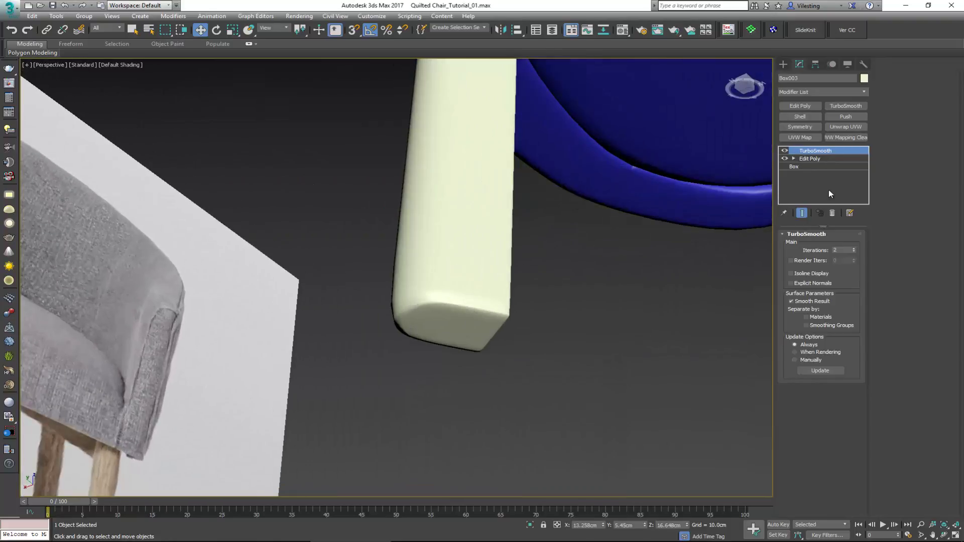
pyautogui.click(832, 213)
pyautogui.press('F4')
pyautogui.scroll(2, 451, 303)
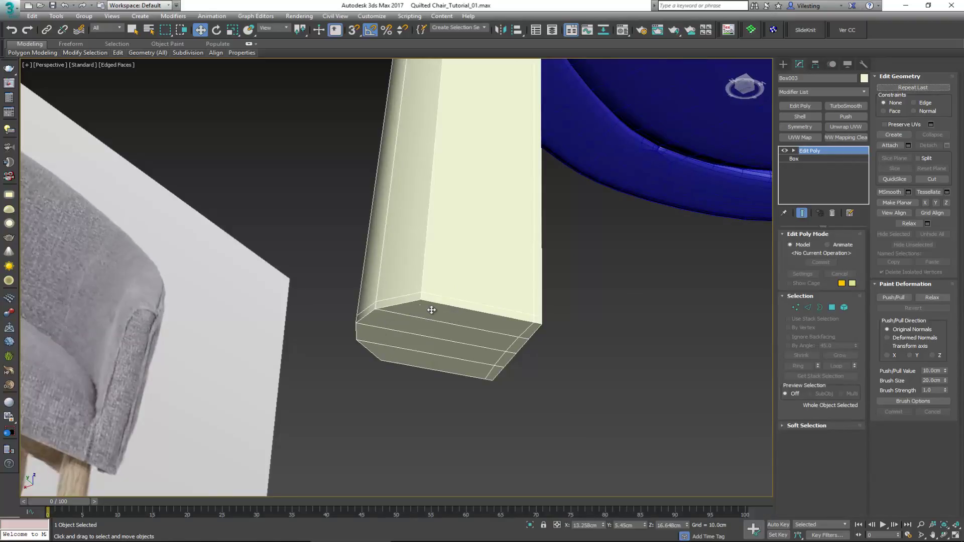
# Select all the edges around the perimeter of the rear leg's bottom face
pyautogui.press('2')
pyautogui.click(478, 315)
pyautogui.keyDown('ctrl'); pyautogui.click(472, 311); pyautogui.keyUp('ctrl')
pyautogui.keyDown('ctrl'); pyautogui.doubleClick(402, 303); pyautogui.keyUp('ctrl')
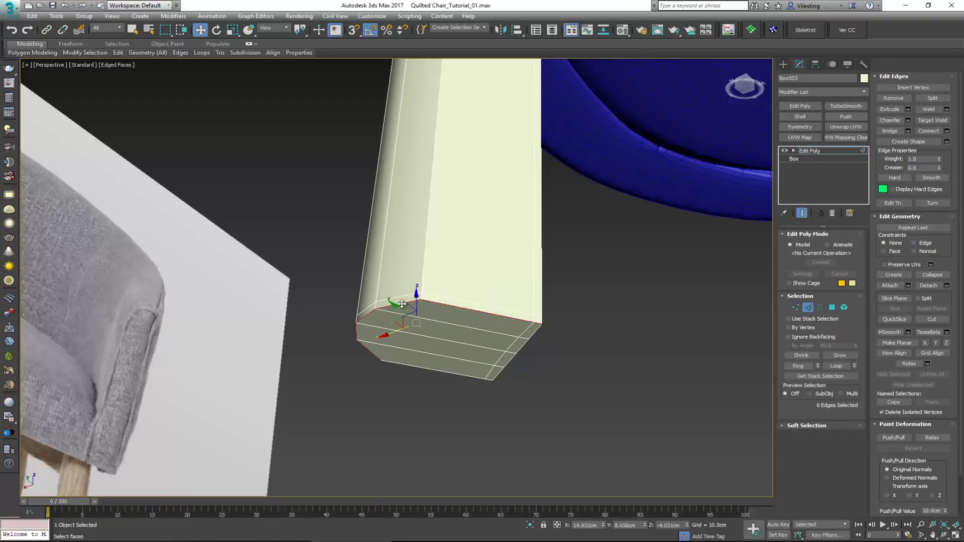
pyautogui.keyDown('ctrl'); pyautogui.click(412, 367); pyautogui.keyUp('ctrl')
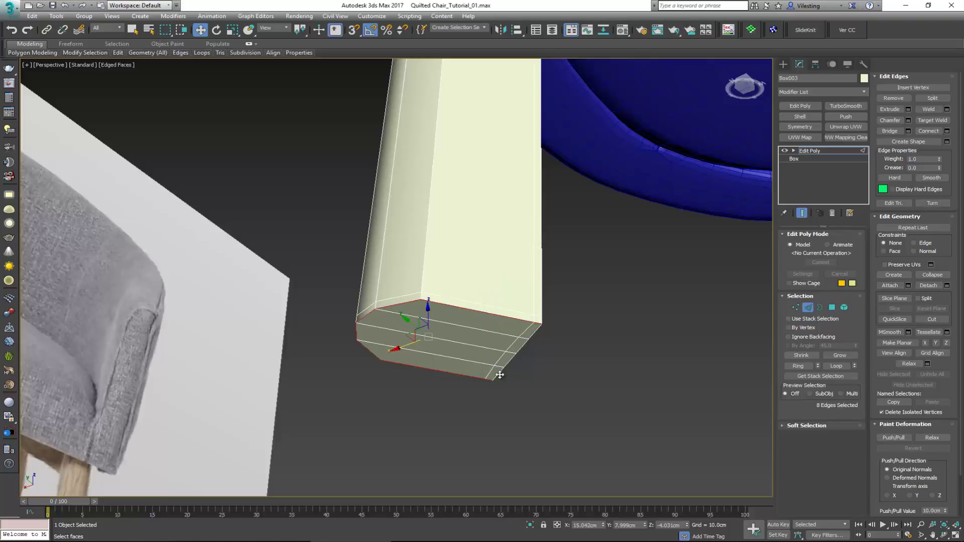
pyautogui.keyDown('ctrl'); pyautogui.doubleClick(500, 374); pyautogui.keyUp('ctrl')
pyautogui.keyDown('alt'); pyautogui.moveTo(505, 346); pyautogui.dragTo(480, 344, button='middle'); pyautogui.keyUp('alt')
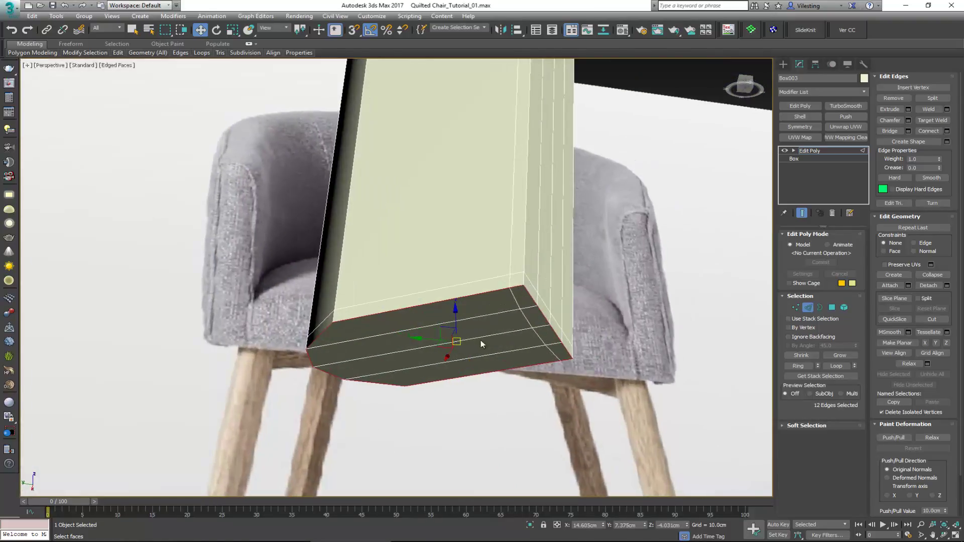
# Chamfer the rear leg's selected bottom perimeter edges by 0.05 cm
pyautogui.click(908, 120)
pyautogui.scroll(2, 519, 291)
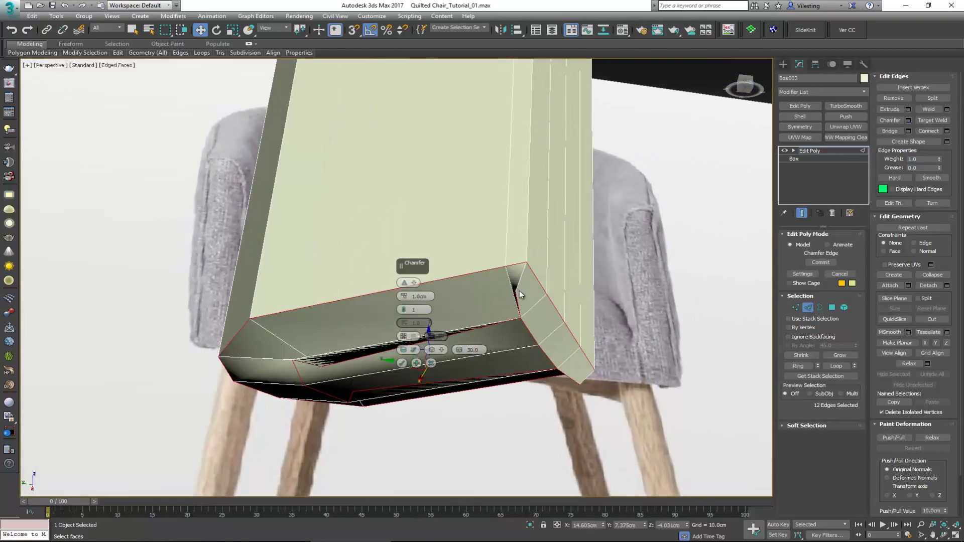
pyautogui.moveTo(404, 296); pyautogui.dragTo(405, 294)
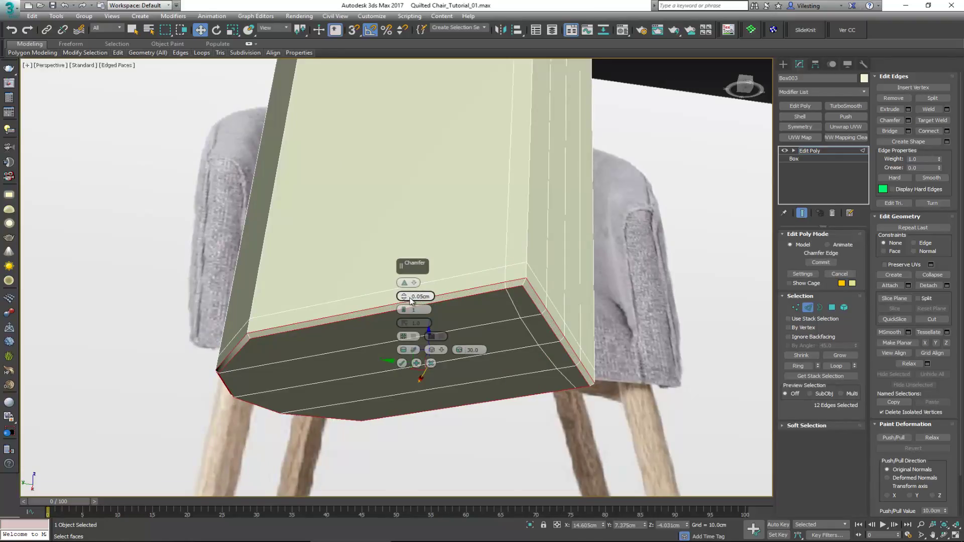
pyautogui.keyDown('alt'); pyautogui.moveTo(357, 288); pyautogui.dragTo(391, 361, button='middle'); pyautogui.keyUp('alt')
pyautogui.click(403, 362)
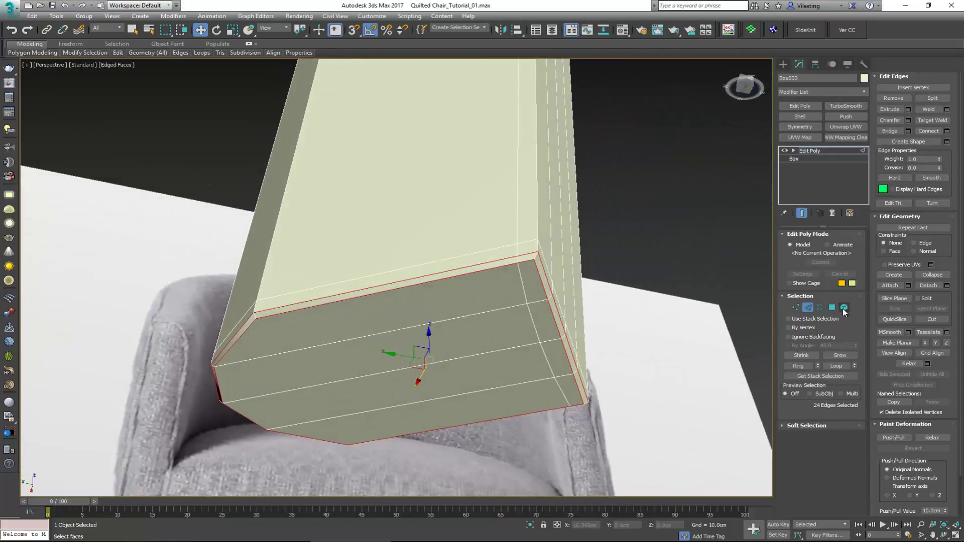
# Apply TurboSmooth with 2 iterations to the rear leg, deselect it, and hide the edge display
pyautogui.click(808, 309)
pyautogui.click(837, 106)
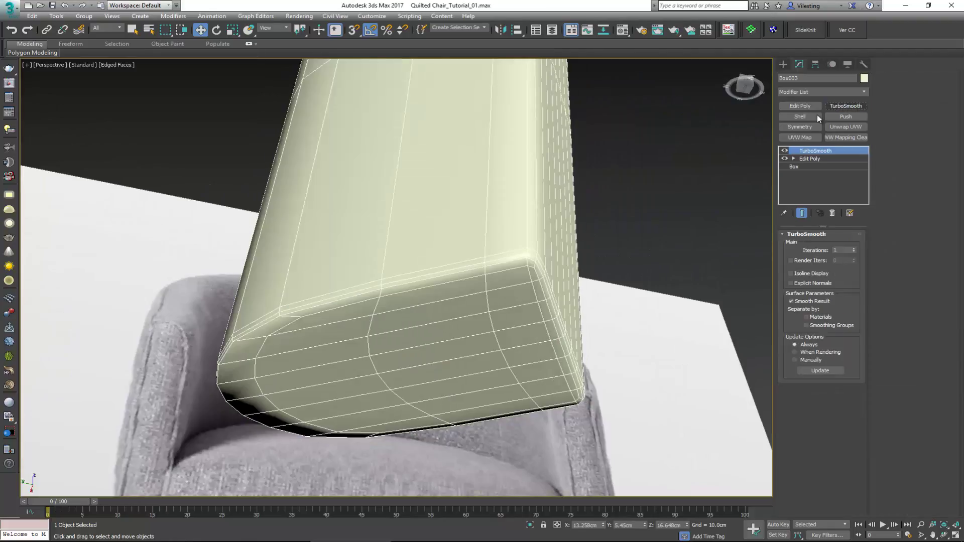
pyautogui.keyDown('alt'); pyautogui.moveTo(503, 261); pyautogui.dragTo(459, 200, button='middle'); pyautogui.keyUp('alt')
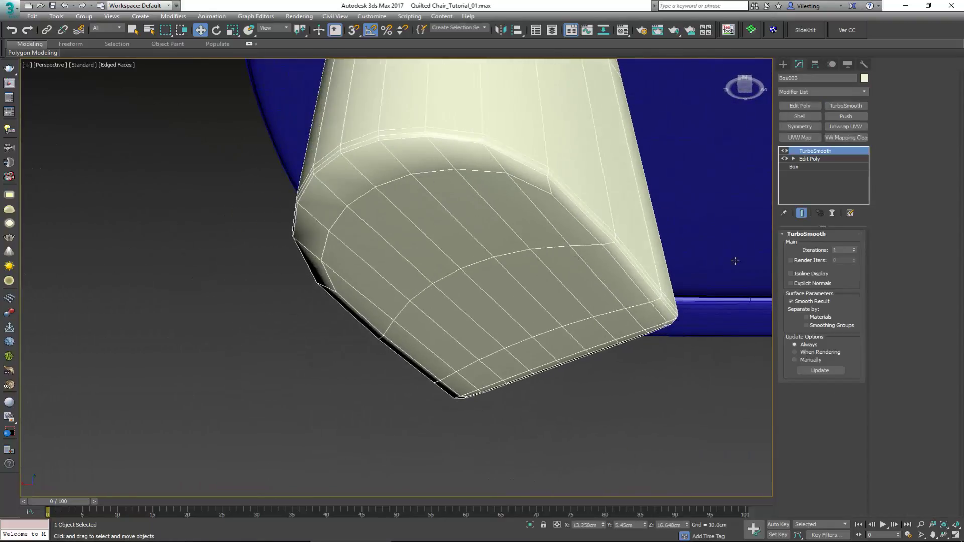
pyautogui.click(856, 248)
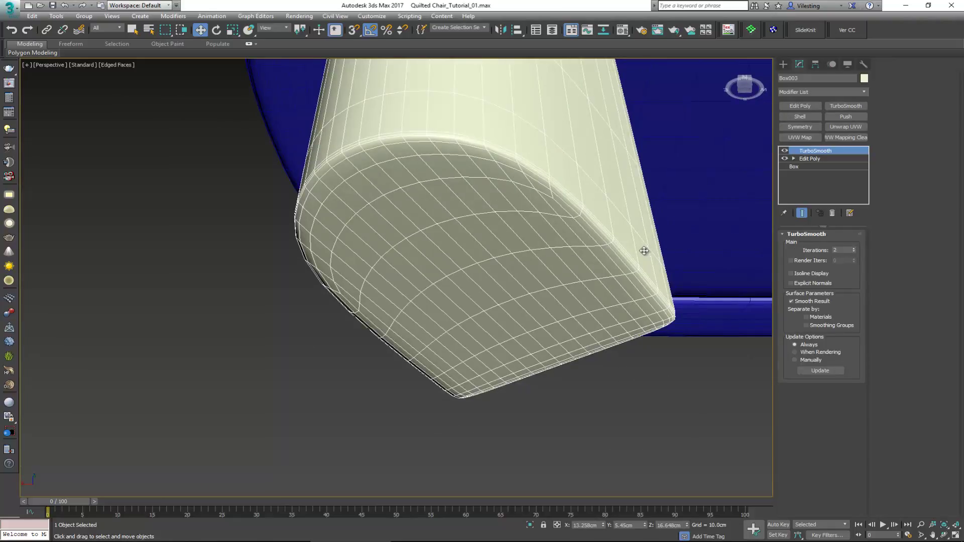
pyautogui.keyDown('alt'); pyautogui.moveTo(643, 251); pyautogui.dragTo(491, 290, button='middle'); pyautogui.keyUp('alt')
pyautogui.hotkey('ctrl', 'd')
pyautogui.press('F4')
pyautogui.scroll(-15, 461, 316)
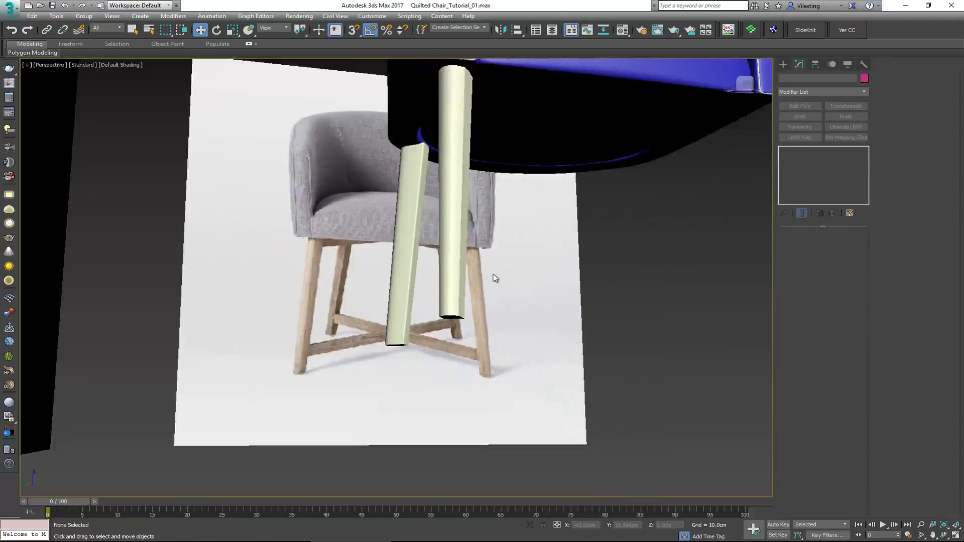
# Delete the four faces of the front leg's top cap in wireframe, and return to shaded display
pyautogui.scroll(-5, 493, 271)
pyautogui.click(459, 261)
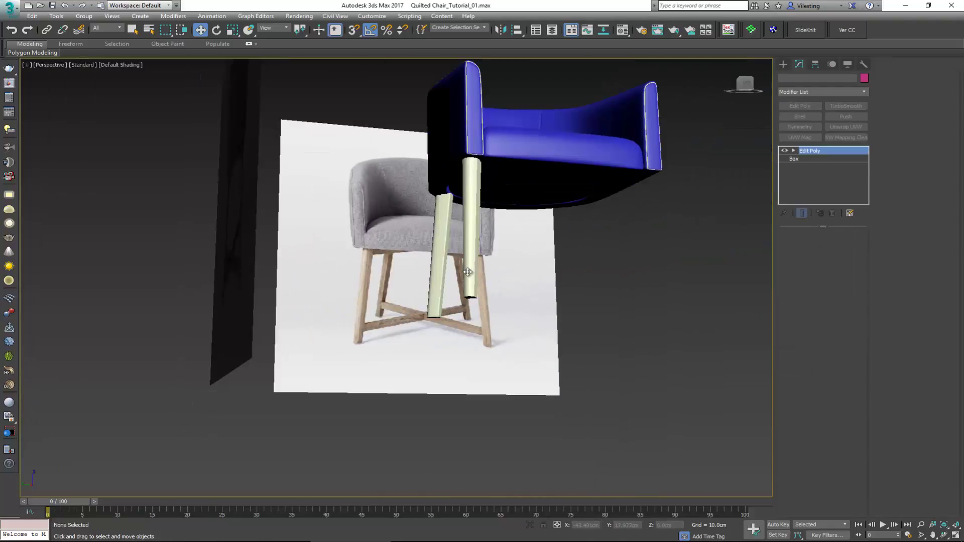
pyautogui.scroll(12, 471, 283)
pyautogui.keyDown('alt'); pyautogui.moveTo(457, 304); pyautogui.dragTo(456, 306, button='middle'); pyautogui.keyUp('alt')
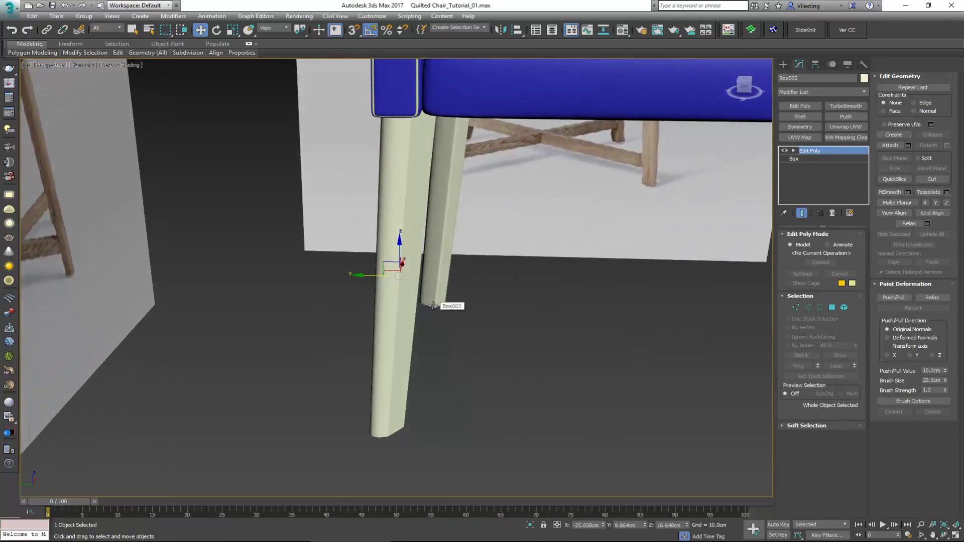
pyautogui.moveTo(433, 305)
pyautogui.keyDown('alt'); pyautogui.mouseDown(button='middle')
pyautogui.moveTo(435, 288)
pyautogui.moveTo(437, 319)
pyautogui.moveTo(413, 171)
pyautogui.mouseUp(button='middle'); pyautogui.keyUp('alt')
pyautogui.press('F3')
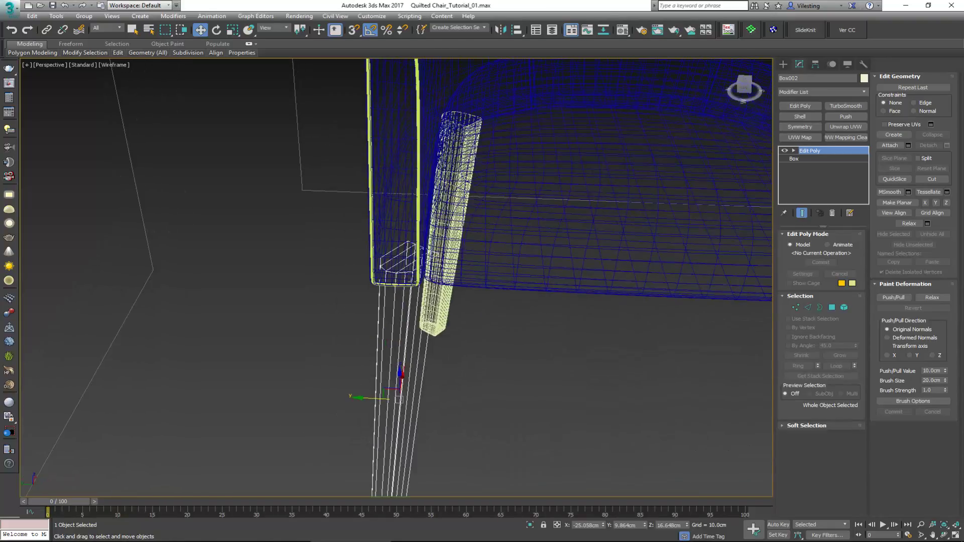
pyautogui.scroll(3, 411, 174)
pyautogui.press('4')
pyautogui.click(387, 240)
pyautogui.keyDown('ctrl'); pyautogui.click(399, 256); pyautogui.keyUp('ctrl')
pyautogui.keyDown('ctrl'); pyautogui.click(407, 262); pyautogui.keyUp('ctrl')
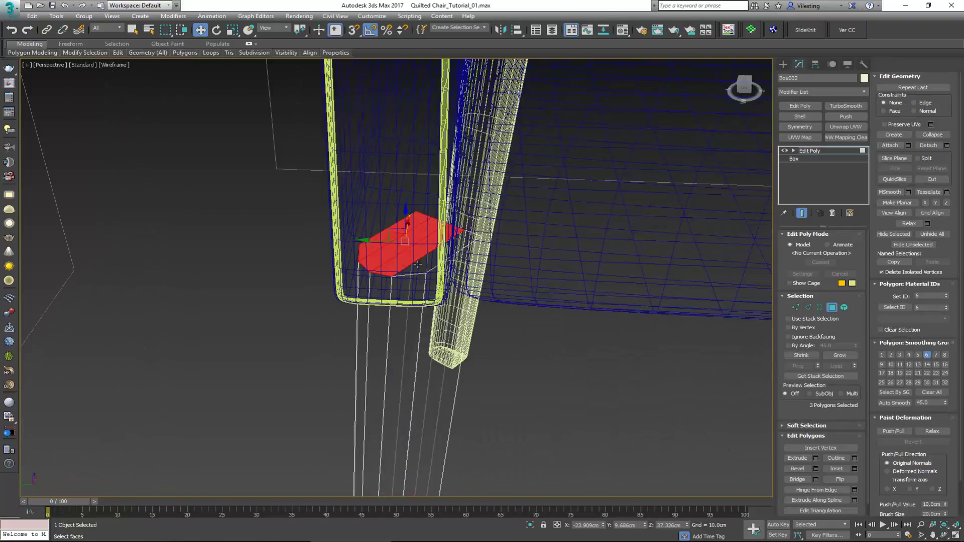
pyautogui.keyDown('ctrl'); pyautogui.click(424, 268); pyautogui.keyUp('ctrl')
pyautogui.press('Delete')
pyautogui.keyDown('alt'); pyautogui.moveTo(424, 268); pyautogui.dragTo(437, 164, button='middle'); pyautogui.keyUp('alt')
pyautogui.scroll(3, 402, 360)
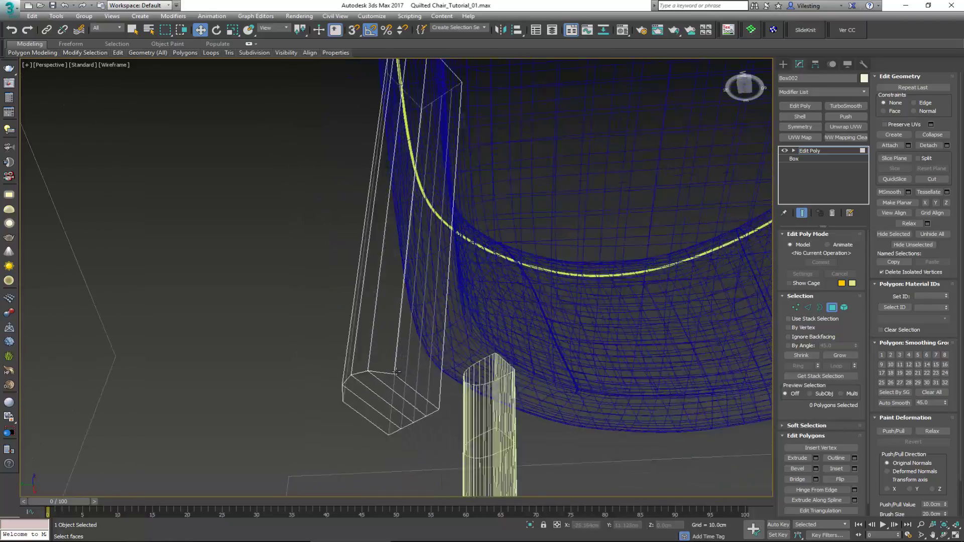
pyautogui.press('F3')
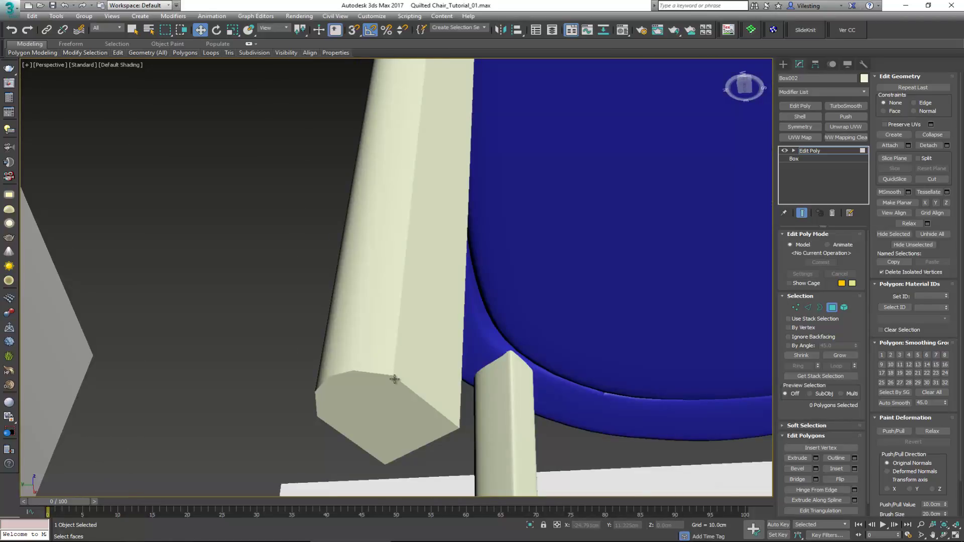
# Show the edges and select the full edge perimeter of the front leg's bottom face
pyautogui.press('F3')
pyautogui.press('F4')
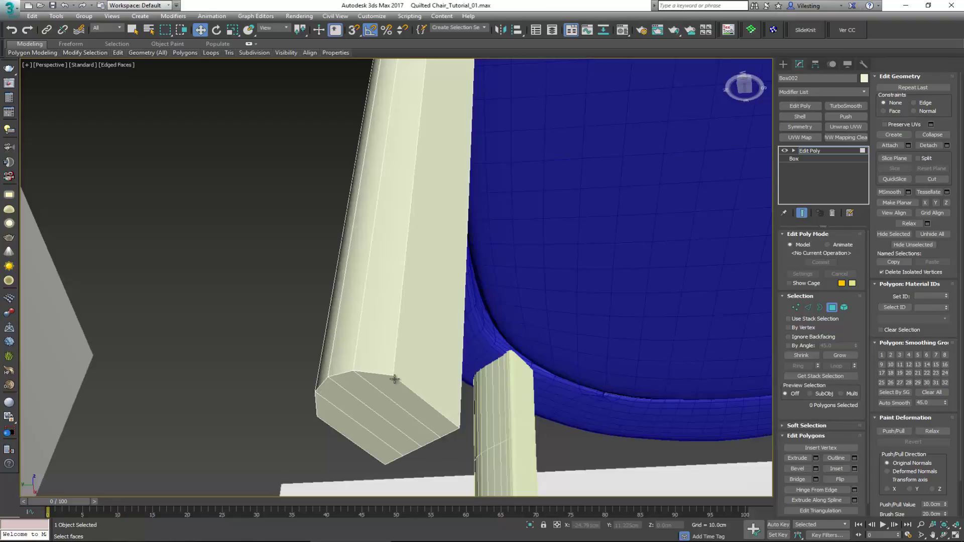
pyautogui.rightClick(402, 384)
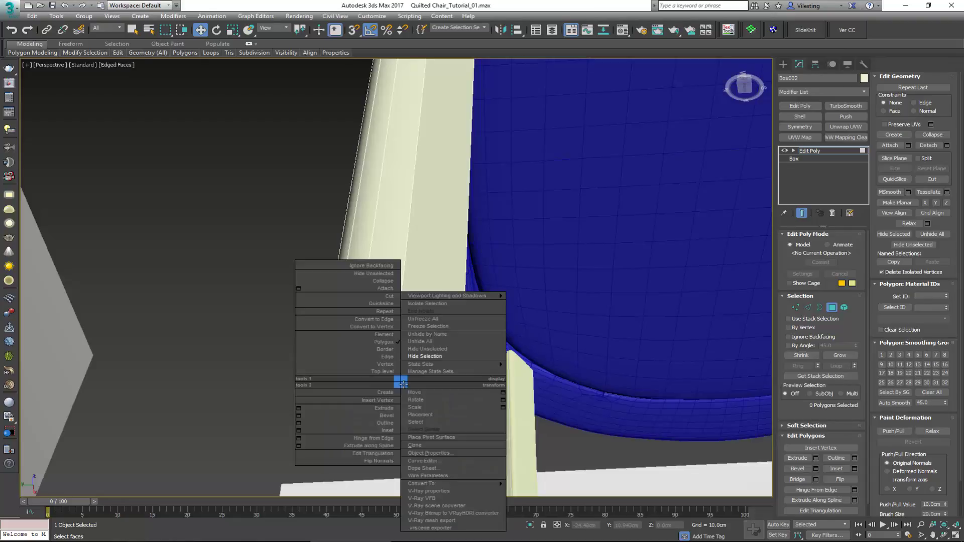
pyautogui.click(387, 352)
pyautogui.click(403, 385)
pyautogui.doubleClick(386, 380)
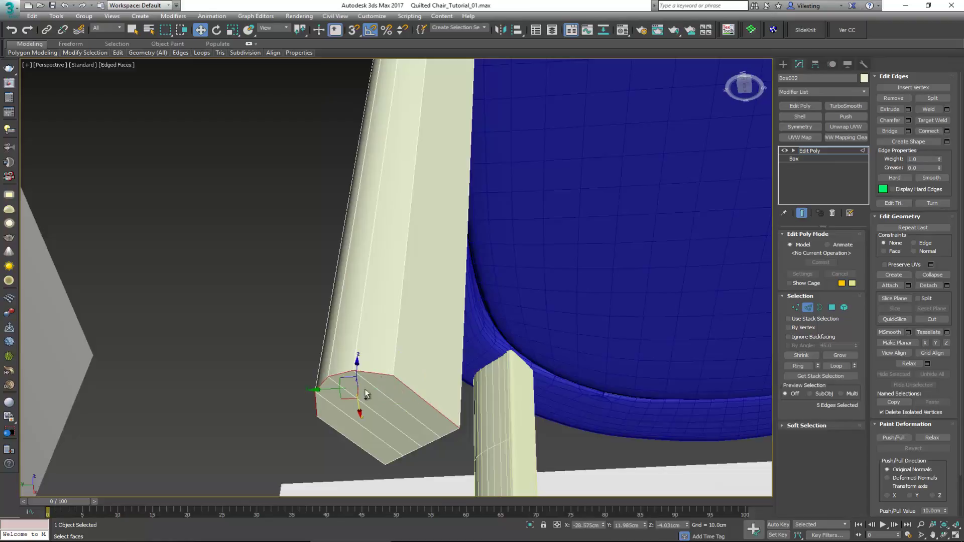
pyautogui.keyDown('ctrl'); pyautogui.click(368, 449); pyautogui.keyUp('ctrl')
pyautogui.keyDown('ctrl'); pyautogui.doubleClick(399, 458); pyautogui.keyUp('ctrl')
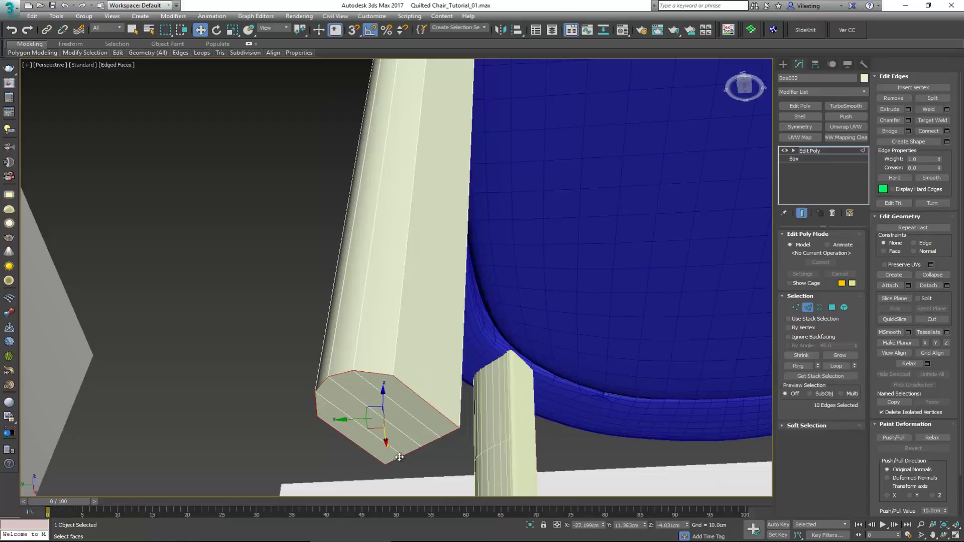
# Chamfer the front leg's selected bottom perimeter edges by 0.05 cm
pyautogui.click(908, 119)
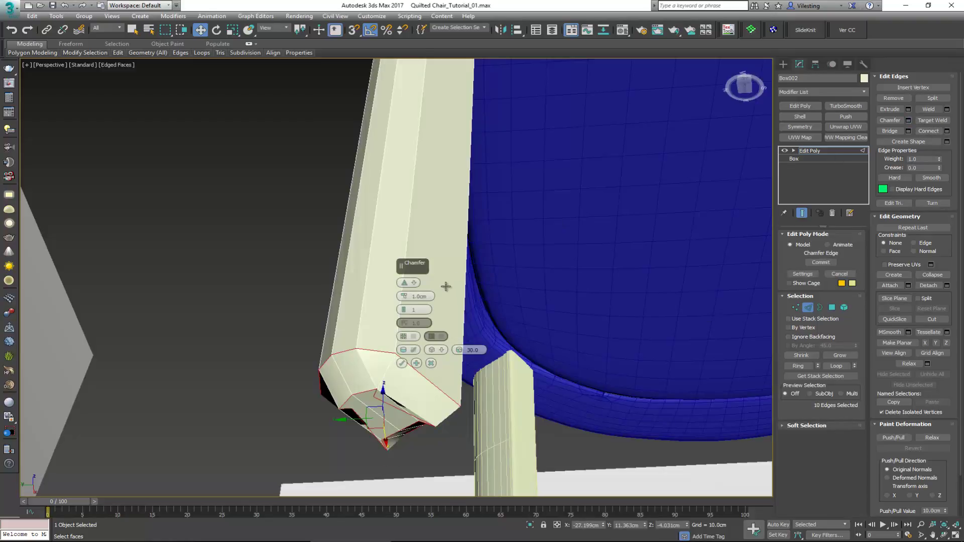
pyautogui.moveTo(431, 296); pyautogui.dragTo(378, 296)
pyautogui.write('0.05')
pyautogui.press('Return')
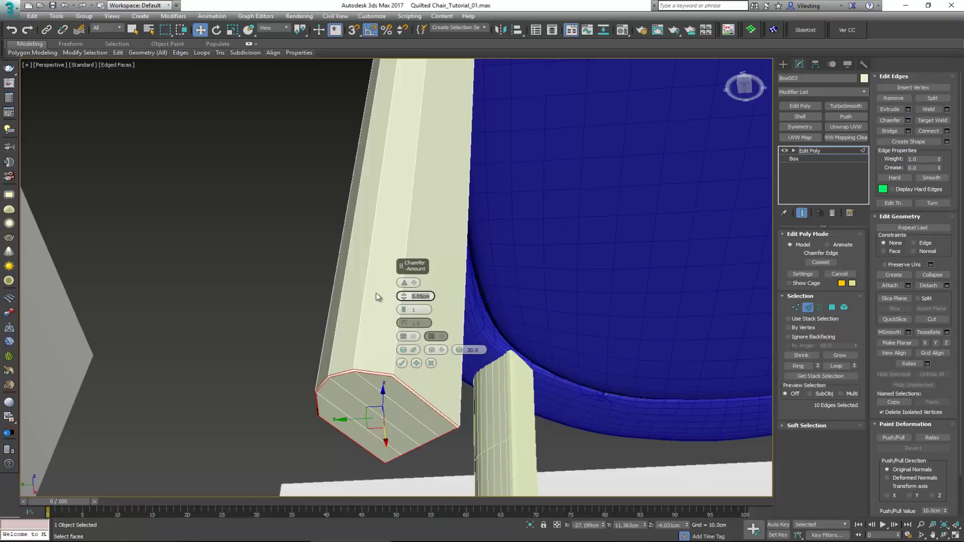
pyautogui.click(402, 364)
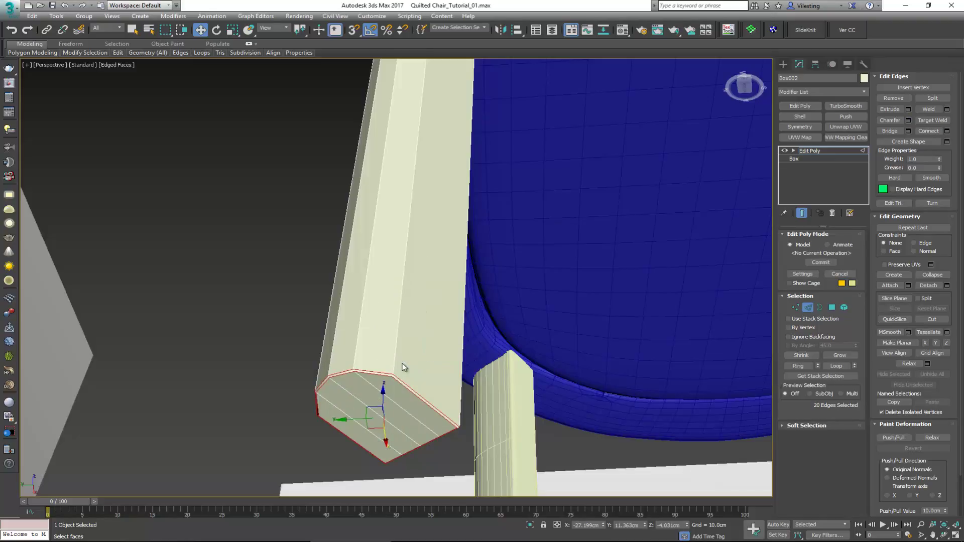
# Insert supporting edge loops along the front leg's flat side and close to its bottom end, and leave edge editing
pyautogui.doubleClick(454, 424)
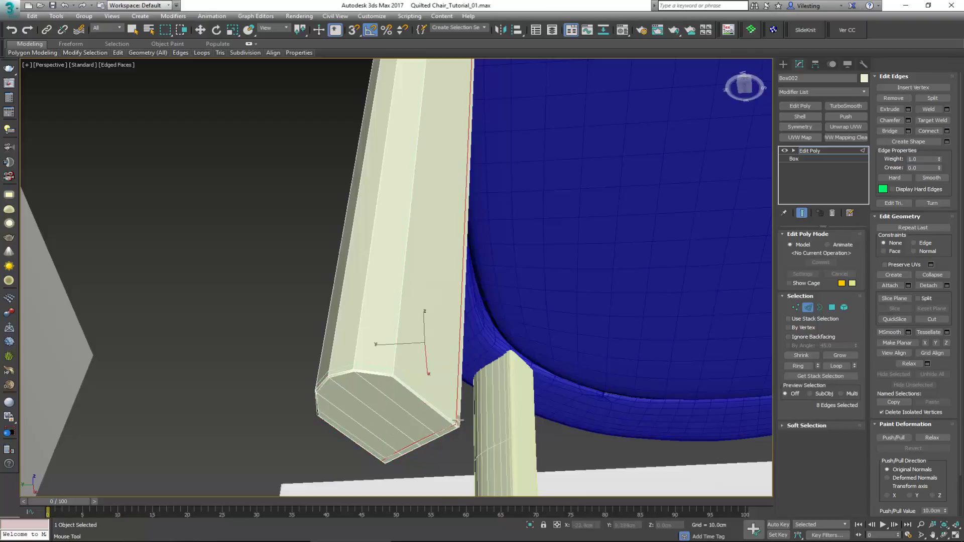
pyautogui.doubleClick(456, 416)
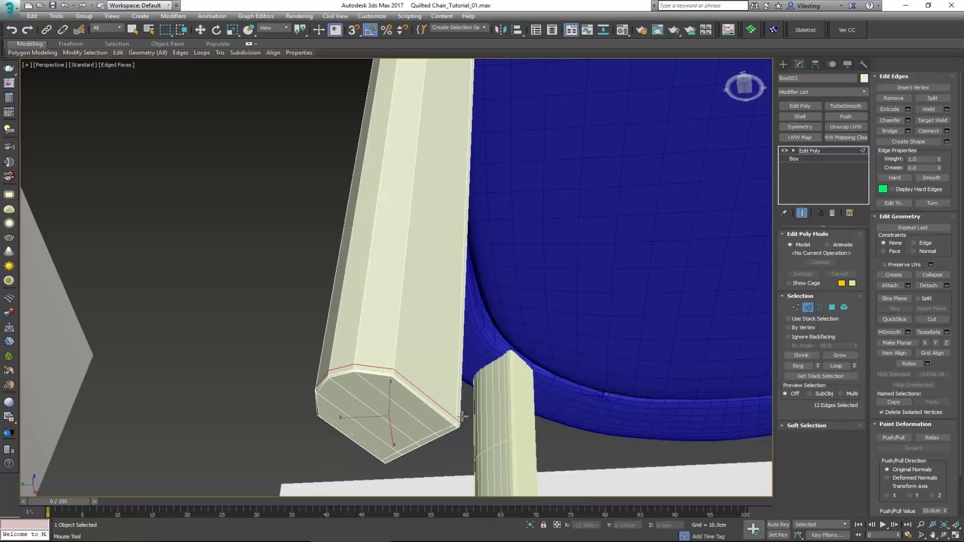
pyautogui.press('w')
pyautogui.click(808, 310)
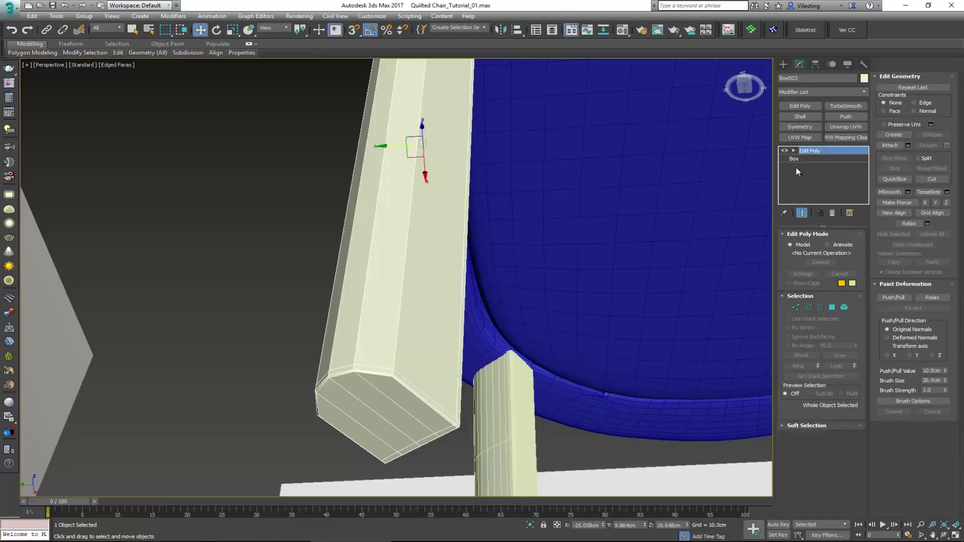
# Apply TurboSmooth with 2 iterations to the front leg, deselect it, and hide the edge display
pyautogui.click(847, 106)
pyautogui.click(855, 248)
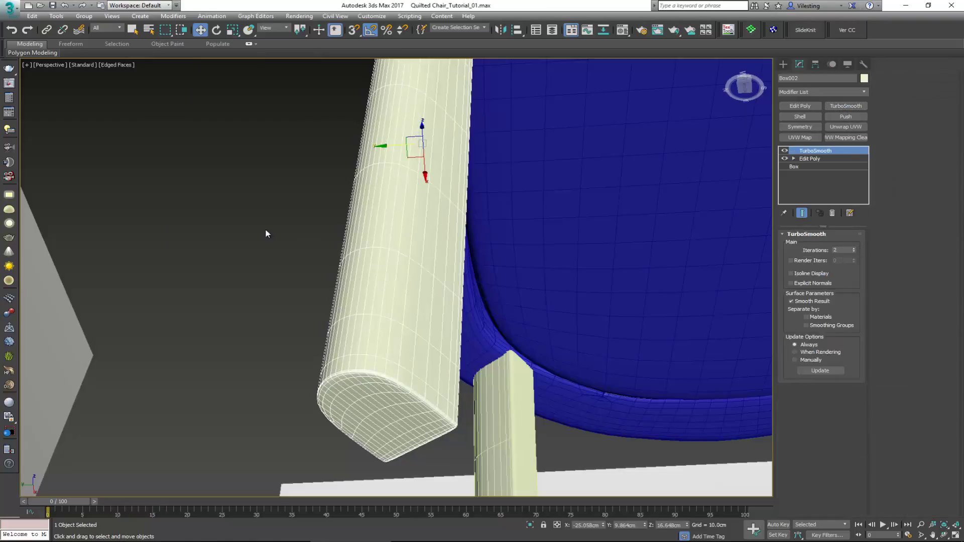
pyautogui.click(266, 231)
pyautogui.moveTo(266, 231)
pyautogui.keyDown('alt'); pyautogui.mouseDown(button='middle')
pyautogui.moveTo(450, 171)
pyautogui.moveTo(409, 234)
pyautogui.moveTo(441, 267)
pyautogui.moveTo(441, 321)
pyautogui.moveTo(444, 286)
pyautogui.mouseUp(button='middle'); pyautogui.keyUp('alt')
pyautogui.press('F4')
pyautogui.scroll(-5, 426, 252)
# Select both legs and compare them with the reference chair in the full-size Left view
pyautogui.moveTo(444, 276); pyautogui.dragTo(363, 311)
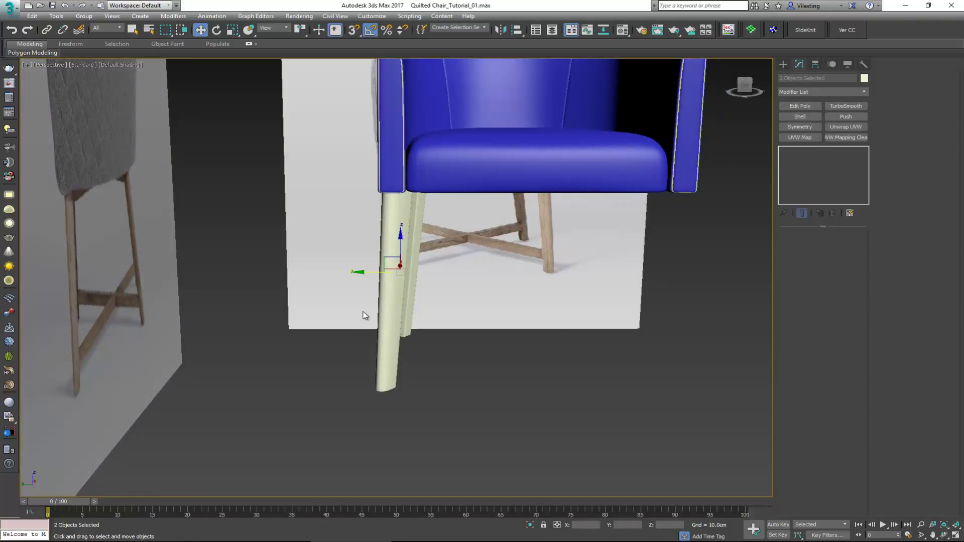
pyautogui.hotkey('alt', 'w')
pyautogui.scroll(-3, 547, 180)
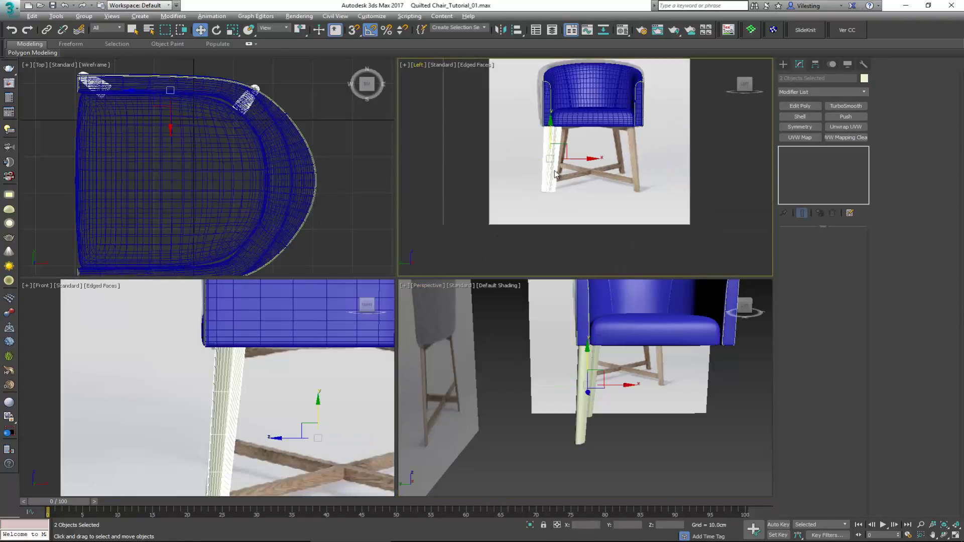
pyautogui.hotkey('alt', 'w')
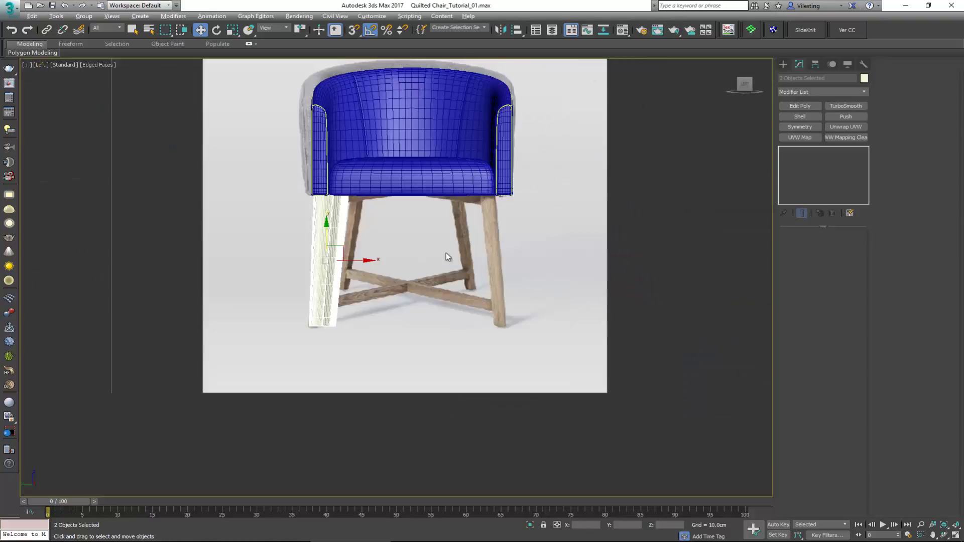
# Remove the TurboSmooth modifier from both the front leg and the rear leg
pyautogui.click(339, 289)
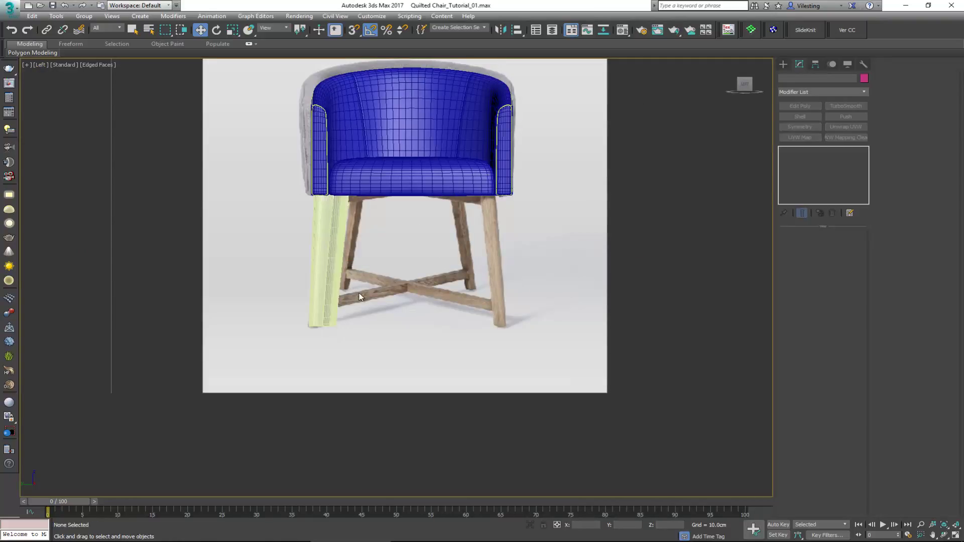
pyautogui.click(320, 287)
pyautogui.hotkey('alt', 'w')
pyautogui.hotkey('alt', 'w')
pyautogui.scroll(10, 512, 328)
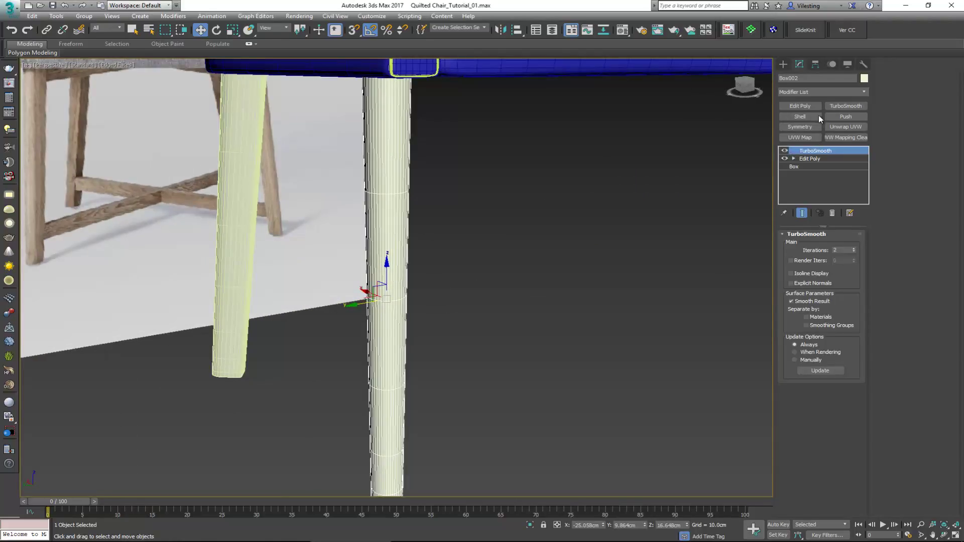
pyautogui.click(832, 214)
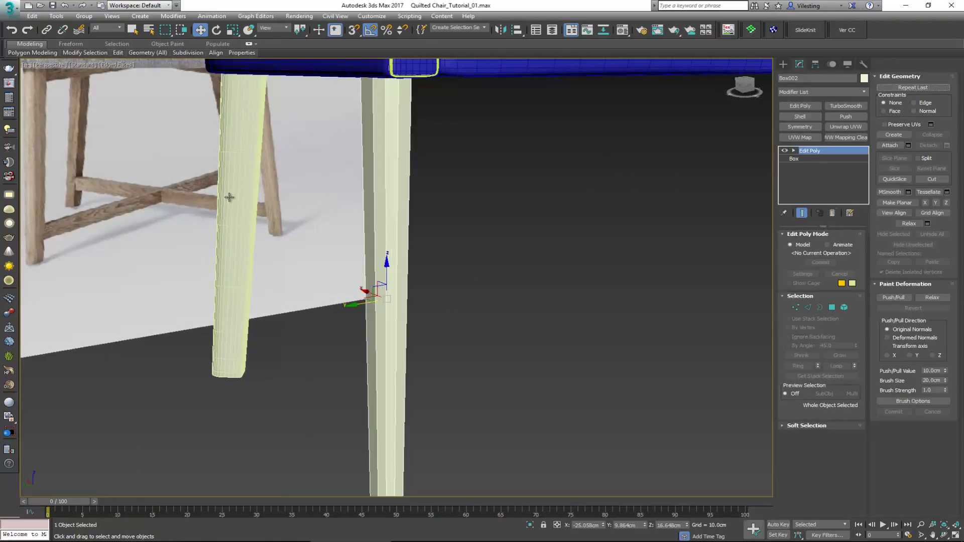
pyautogui.click(230, 195)
pyautogui.click(832, 213)
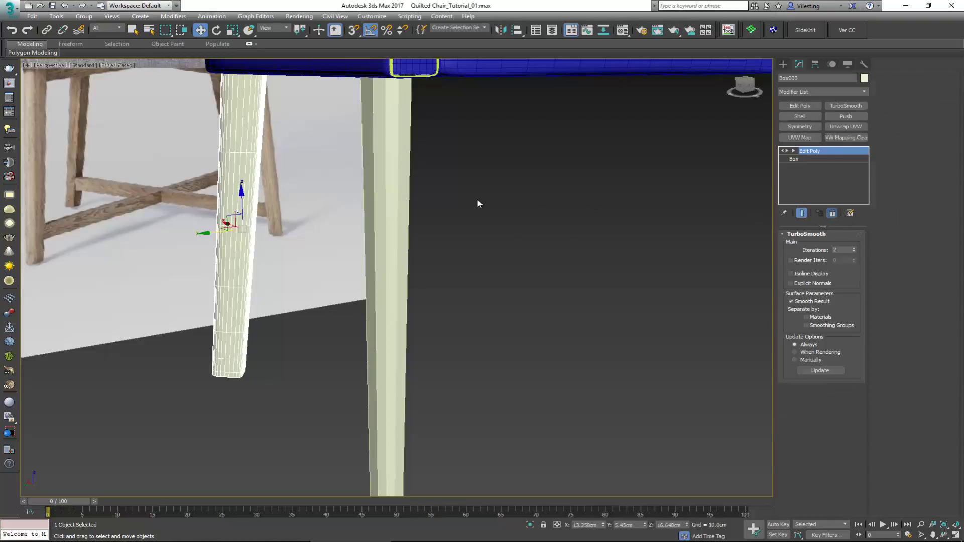
# Attach the rear leg to the front leg so both form a single object
pyautogui.click(391, 204)
pyautogui.click(889, 146)
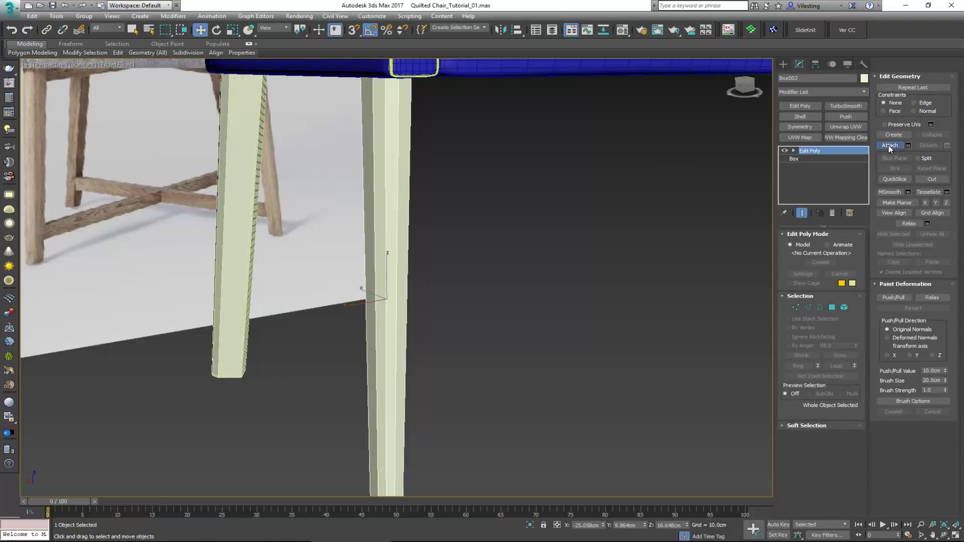
pyautogui.click(243, 217)
pyautogui.keyDown('alt'); pyautogui.moveTo(376, 239); pyautogui.dragTo(393, 232, button='middle'); pyautogui.keyUp('alt')
pyautogui.scroll(-5, 361, 249)
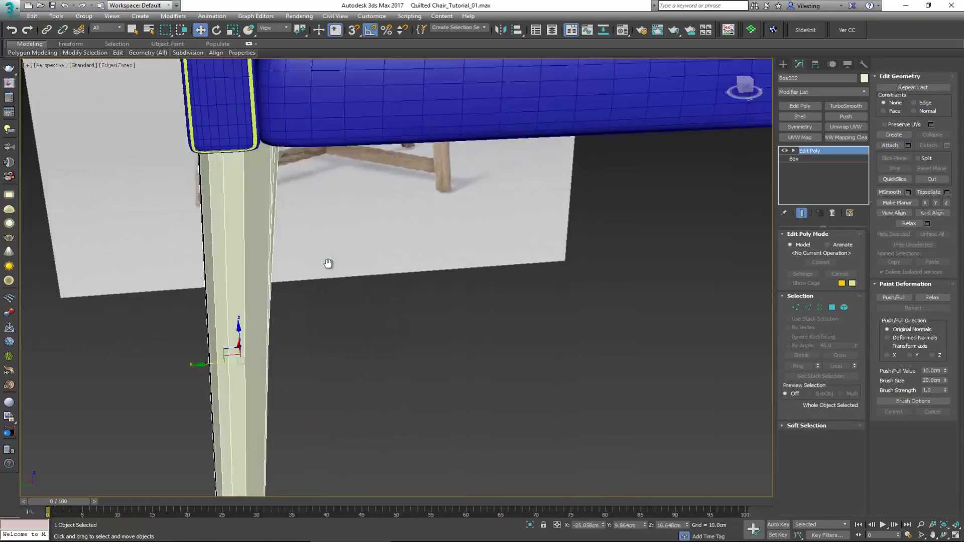
# Align only the legs' pivot to the chair shell (Plane003) in X and Y position, center to center
pyautogui.click(815, 66)
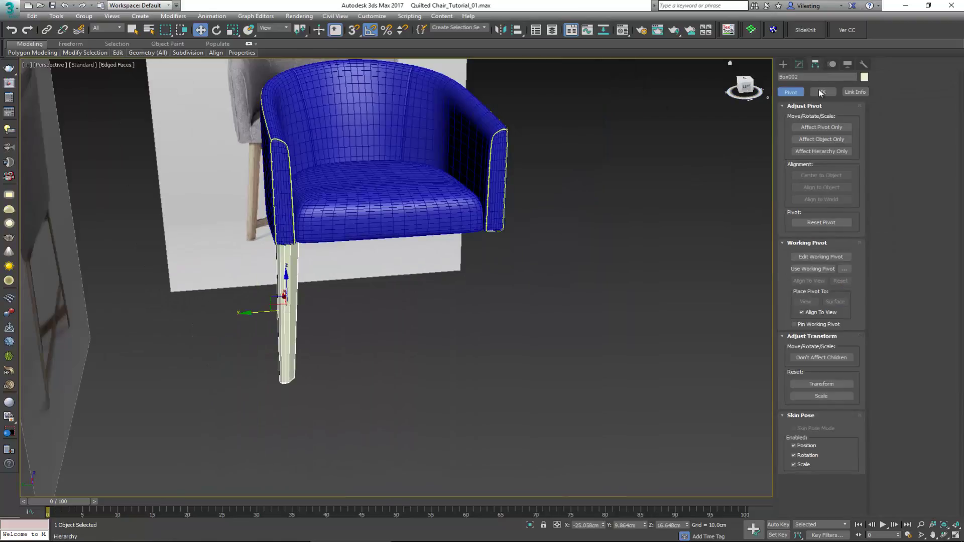
pyautogui.click(821, 127)
pyautogui.hotkey('alt', 'a')
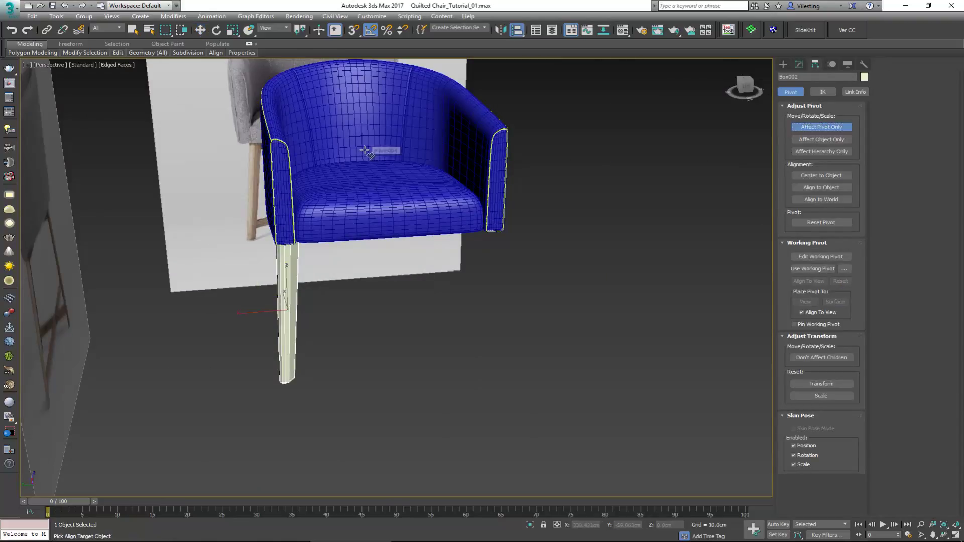
pyautogui.click(365, 155)
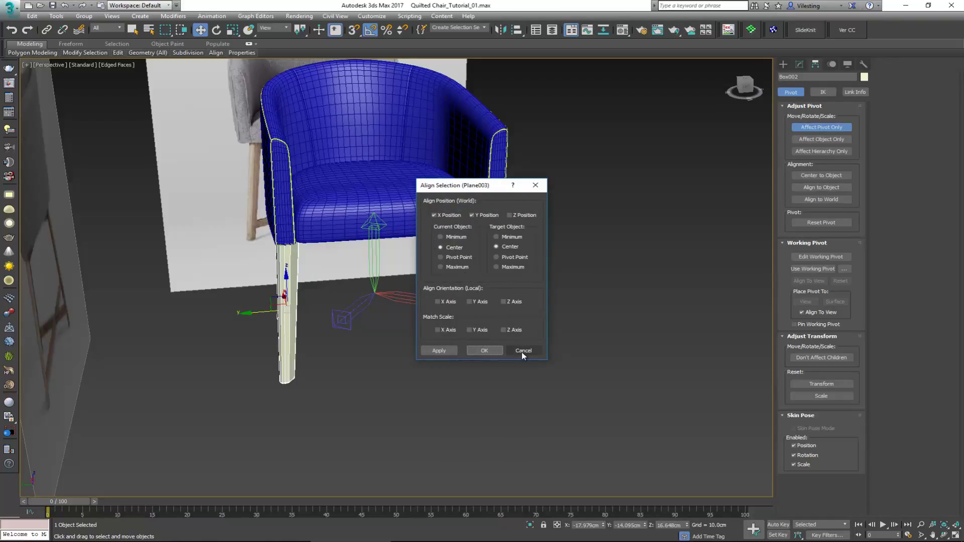
pyautogui.click(484, 351)
pyautogui.scroll(5, 366, 299)
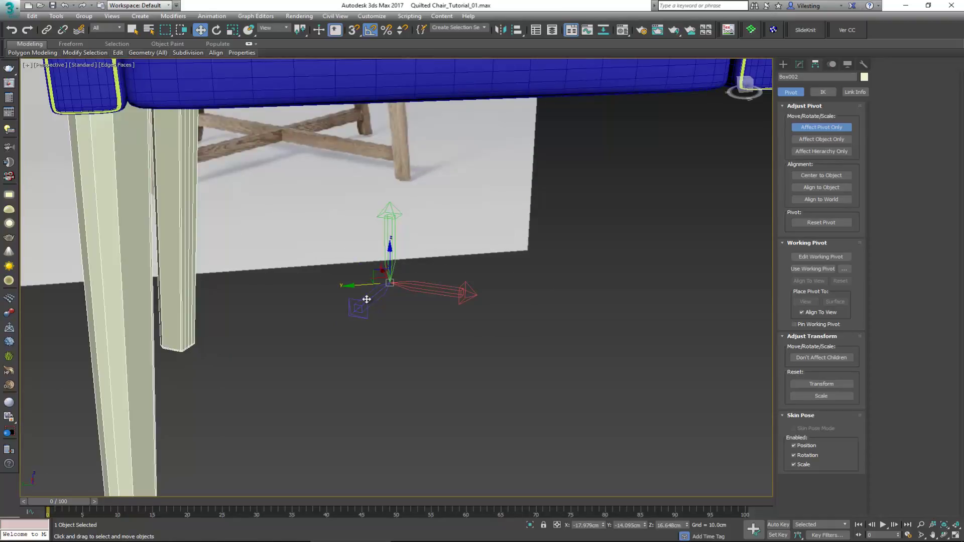
pyautogui.scroll(-3, 351, 317)
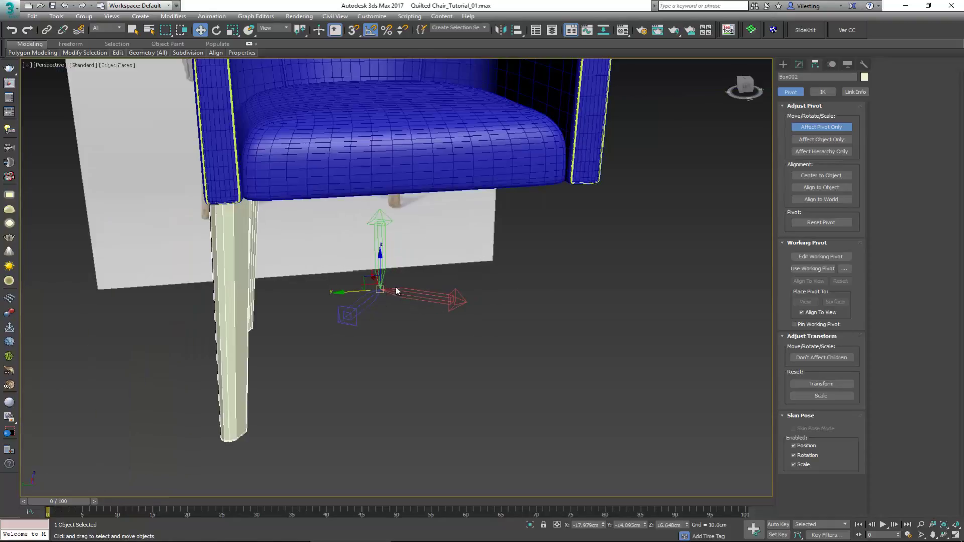
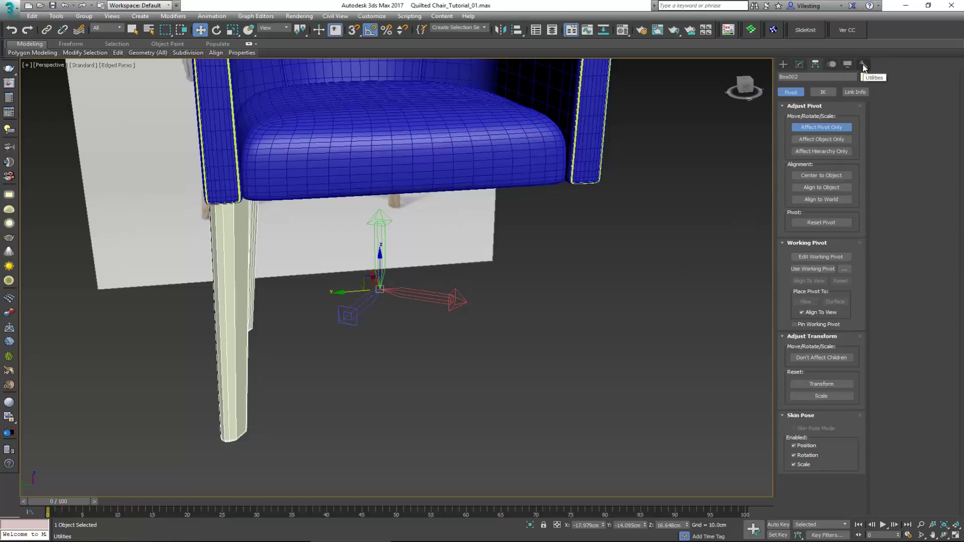
pyautogui.click(818, 127)
# Reset the legs' XForm and convert them to an Editable Poly
pyautogui.click(862, 64)
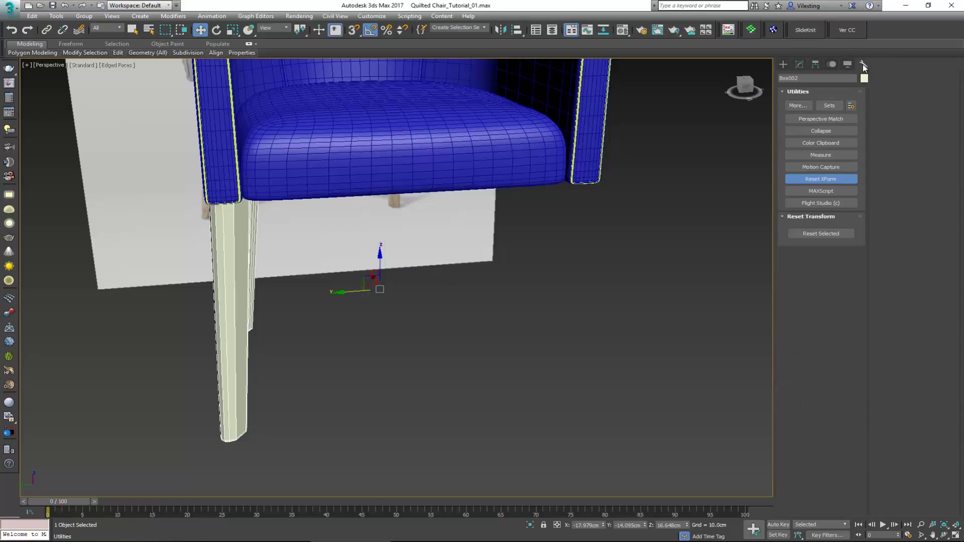
pyautogui.click(827, 236)
pyautogui.rightClick(247, 329)
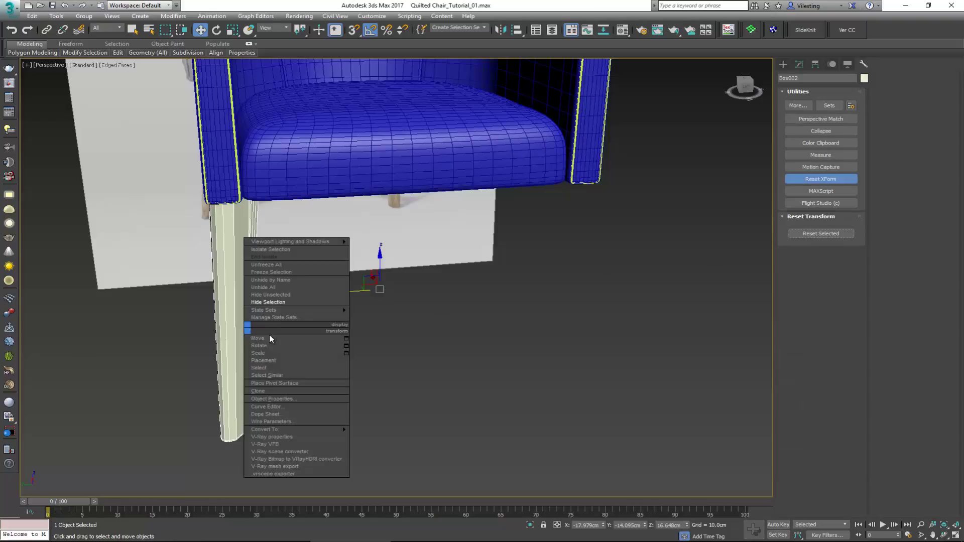
pyautogui.moveTo(331, 430)
pyautogui.click(387, 435)
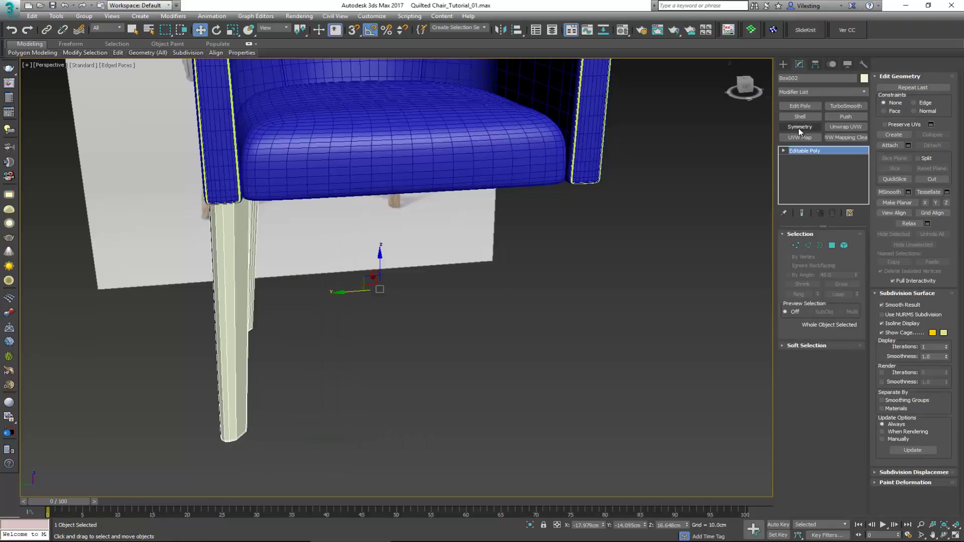
# Align only the legs' pivot to the chair shell (Plane003) in X and Y position, pivot point to pivot point
pyautogui.keyDown('alt'); pyautogui.moveTo(668, 126); pyautogui.dragTo(602, 131, button='middle'); pyautogui.keyUp('alt')
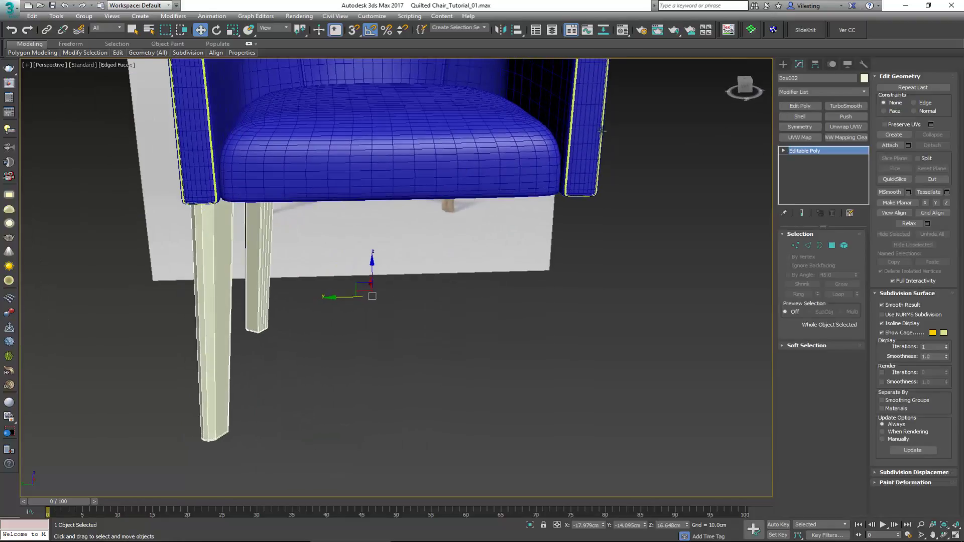
pyautogui.click(815, 64)
pyautogui.click(822, 127)
pyautogui.hotkey('alt', 'a')
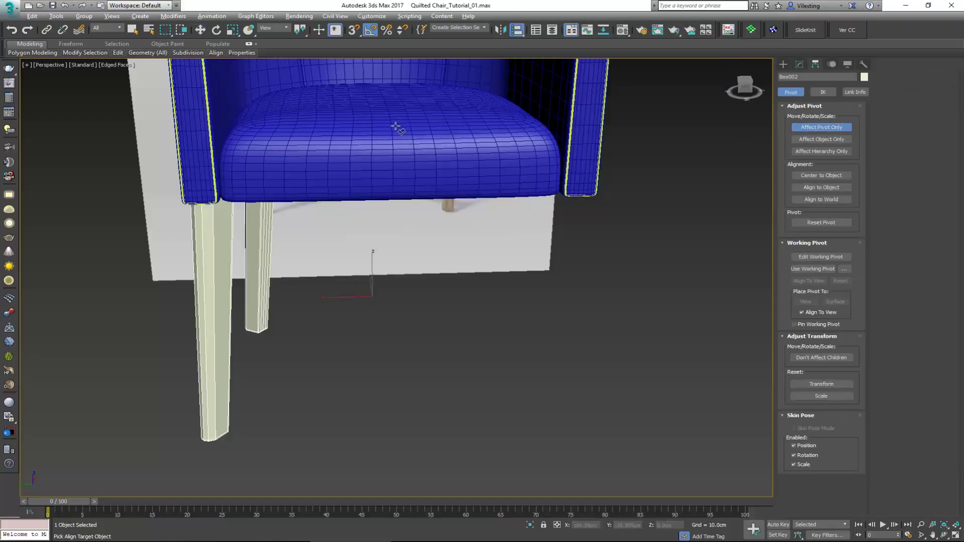
pyautogui.click(384, 92)
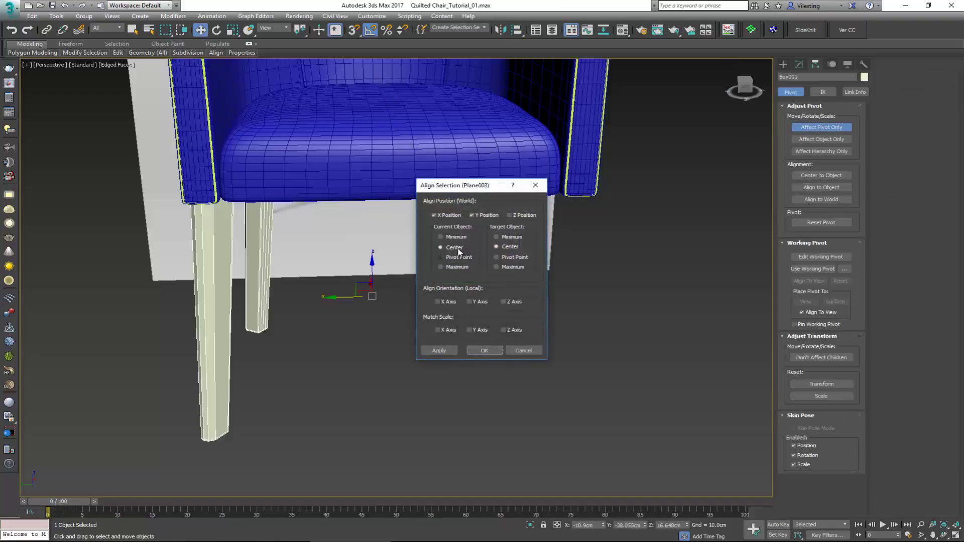
pyautogui.click(441, 257)
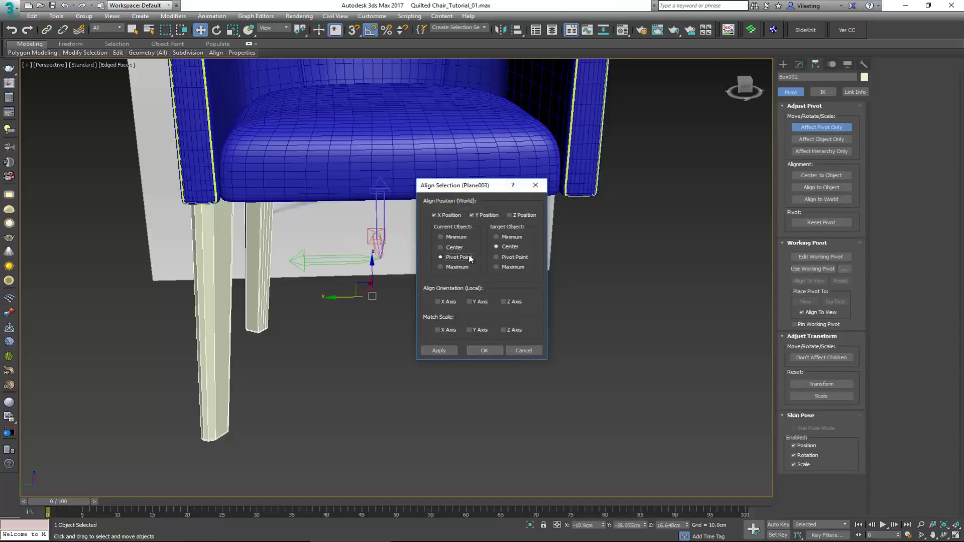
pyautogui.click(497, 257)
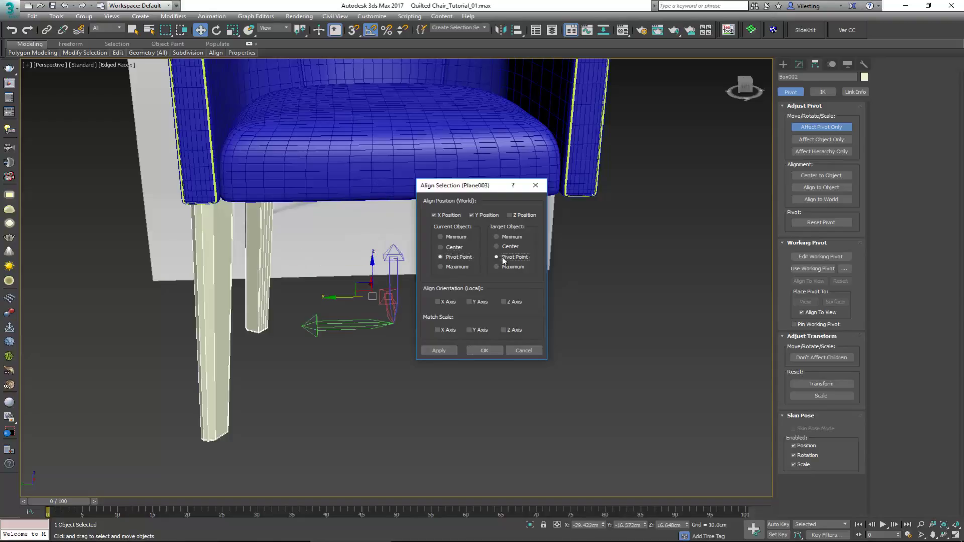
pyautogui.click(483, 350)
pyautogui.keyDown('alt'); pyautogui.moveTo(493, 350); pyautogui.dragTo(447, 314, button='middle'); pyautogui.keyUp('alt')
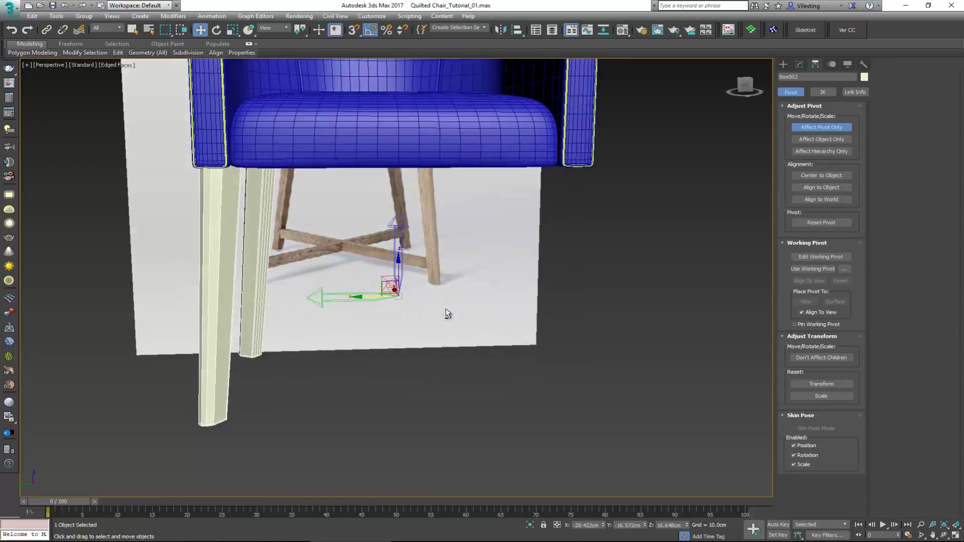
pyautogui.click(821, 127)
# Add a Symmetry modifier to the legs with Y as the mirror axis to create the opposite pair
pyautogui.click(799, 64)
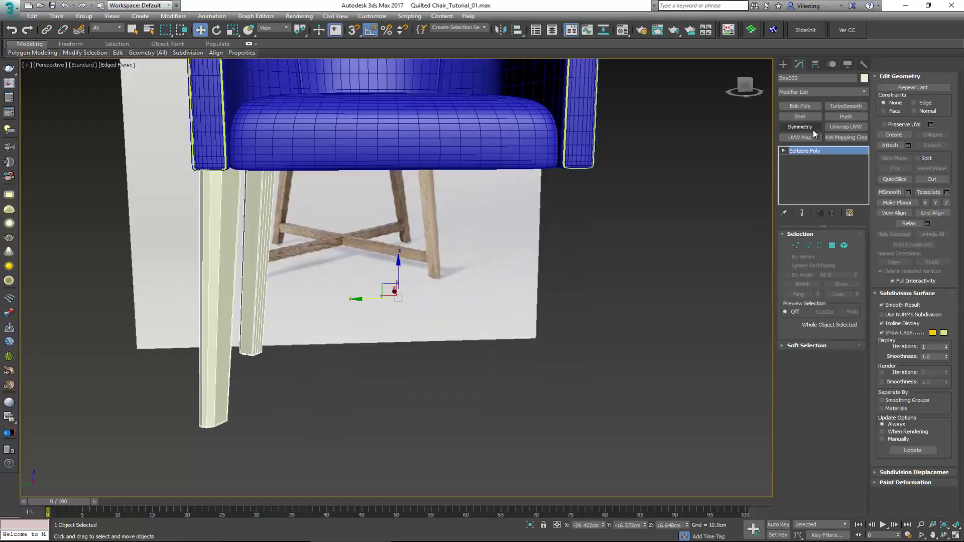
pyautogui.click(807, 128)
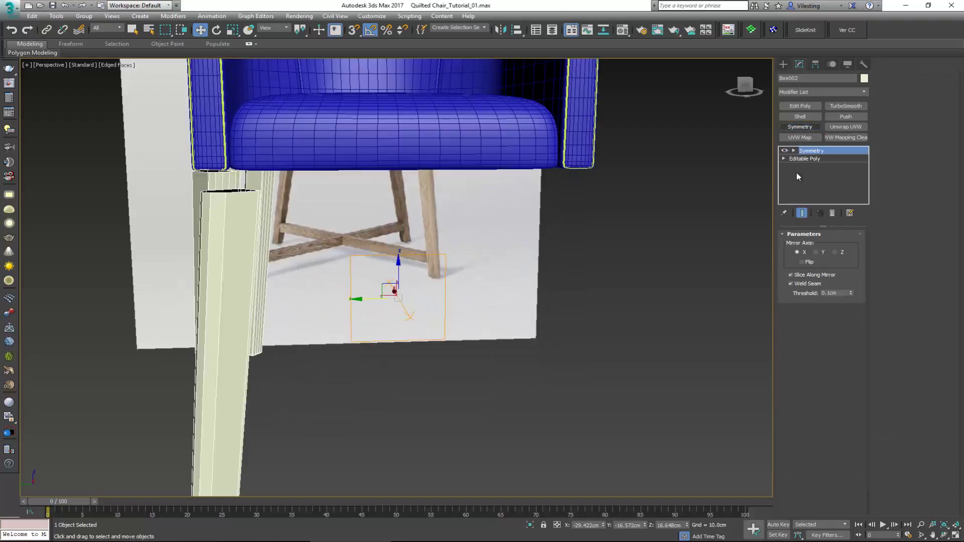
pyautogui.click(822, 252)
pyautogui.keyDown('alt'); pyautogui.moveTo(606, 254); pyautogui.dragTo(513, 210, button='middle'); pyautogui.keyUp('alt')
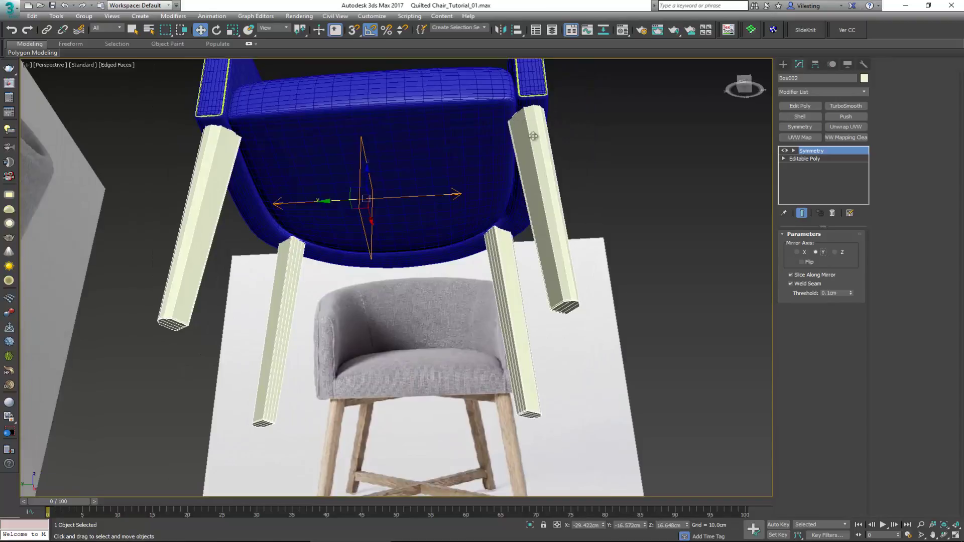
pyautogui.keyDown('alt'); pyautogui.moveTo(450, 241); pyautogui.dragTo(495, 266, button='middle'); pyautogui.keyUp('alt')
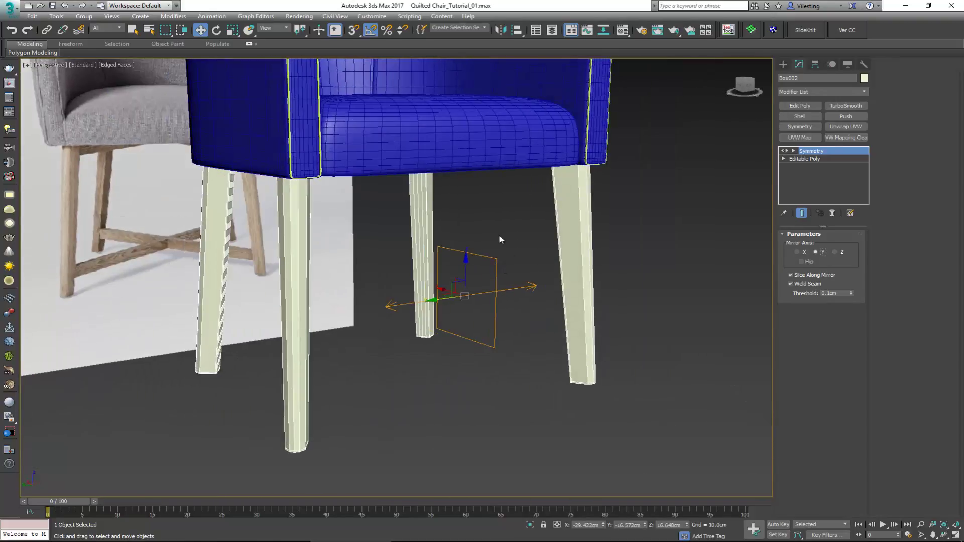
# Apply TurboSmooth with 2 iterations to the four legs, deselect them, and hide the edge display in the Perspective view
pyautogui.click(860, 105)
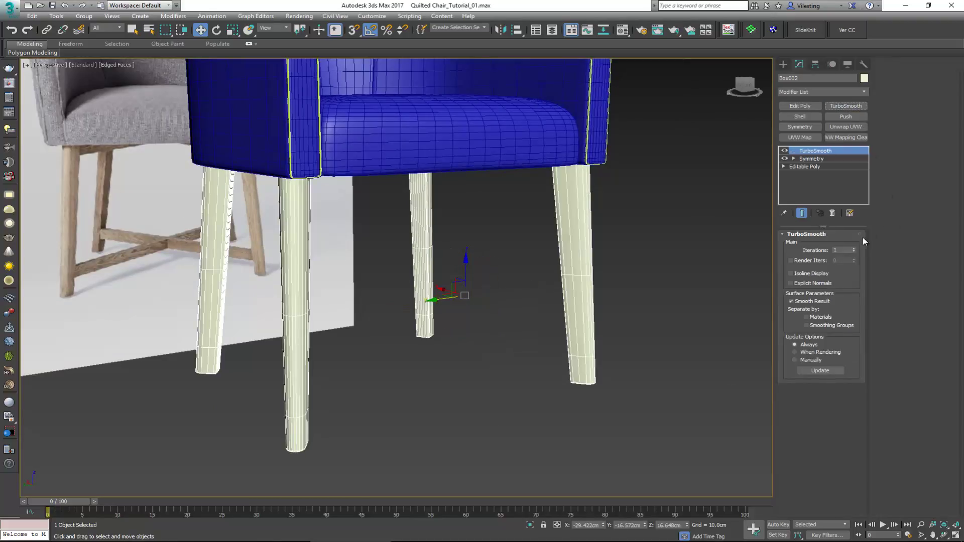
pyautogui.click(653, 235)
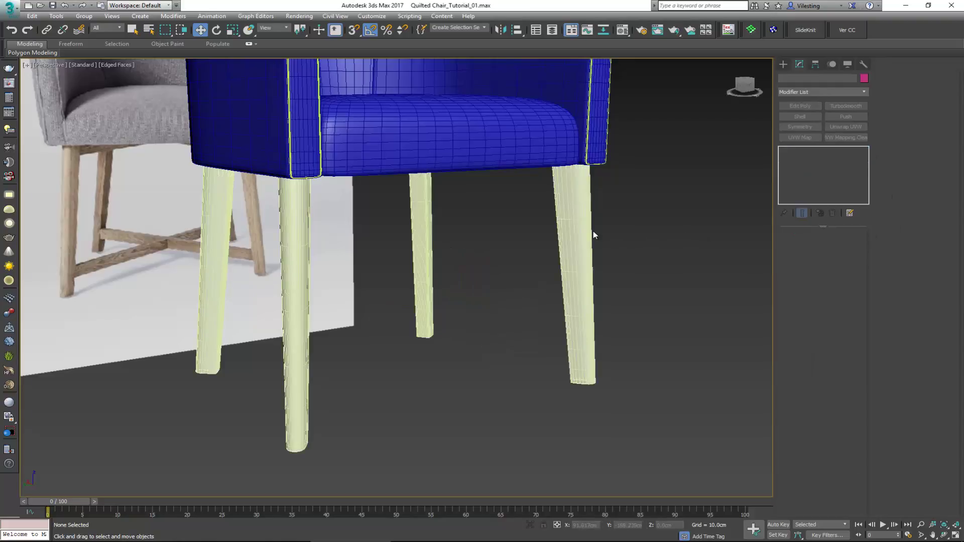
pyautogui.press('F4')
pyautogui.moveTo(594, 235)
pyautogui.keyDown('alt'); pyautogui.mouseDown(button='middle')
pyautogui.moveTo(571, 217)
pyautogui.moveTo(572, 112)
pyautogui.moveTo(571, 190)
pyautogui.moveTo(507, 234)
pyautogui.mouseUp(button='middle'); pyautogui.keyUp('alt')
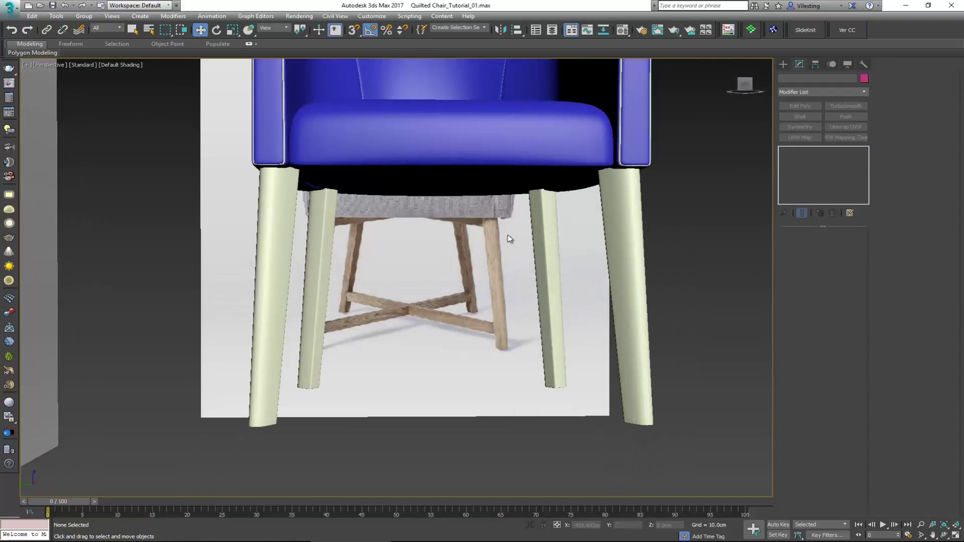
# Compare the mirrored legs with the reference chair's legs and crossed stretchers in the full-size Left view
pyautogui.hotkey('alt', 'w')
pyautogui.click(647, 191)
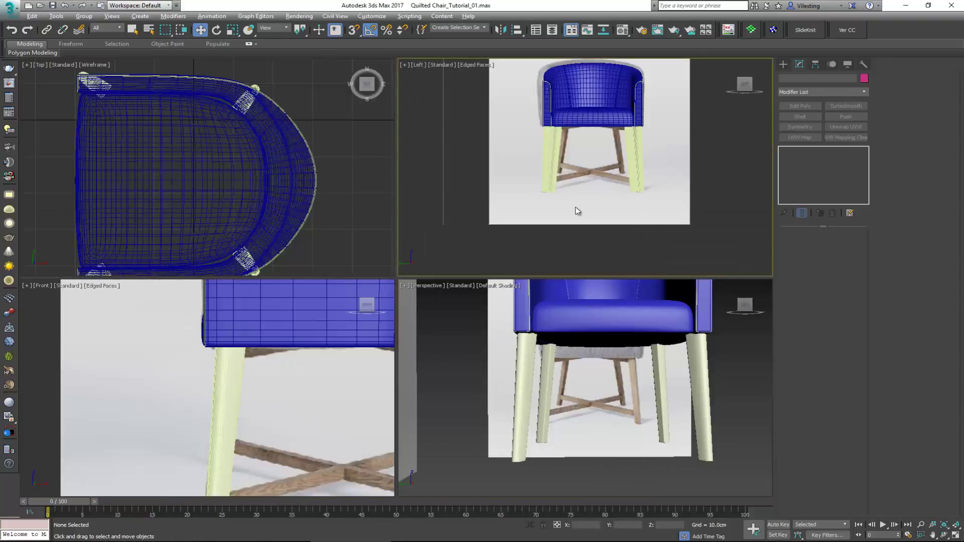
pyautogui.hotkey('alt', 'w')
pyautogui.scroll(4, 356, 298)
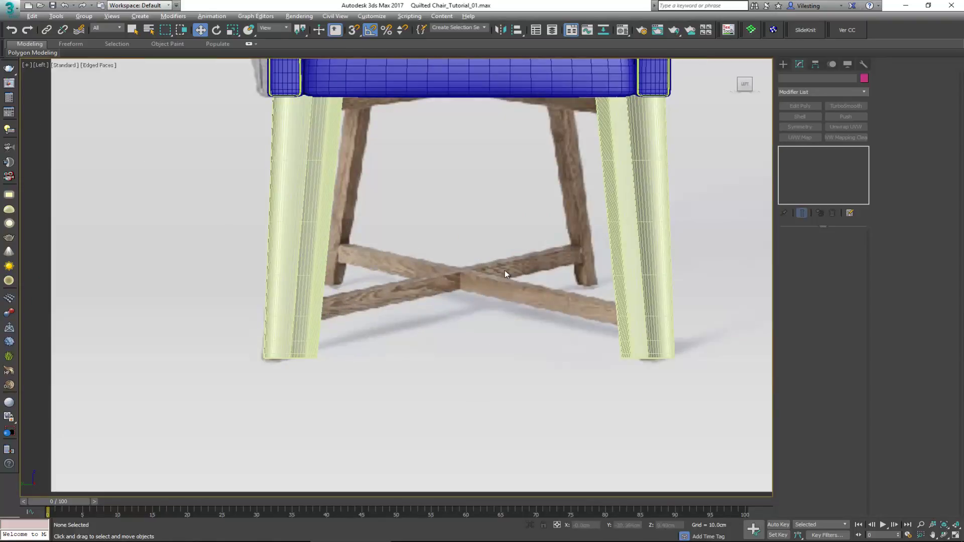
pyautogui.scroll(-4, 401, 296)
pyautogui.hotkey('shift', 'f')
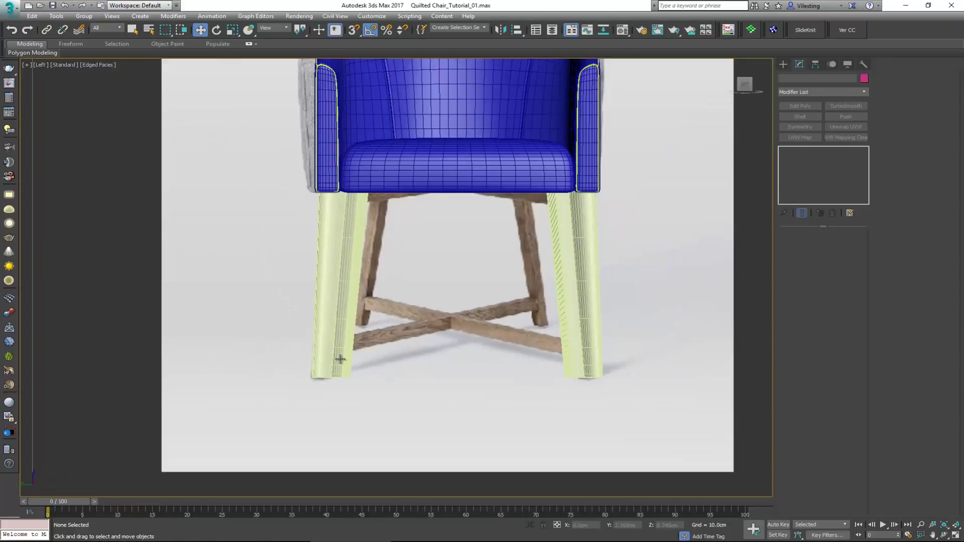
pyautogui.click(327, 357)
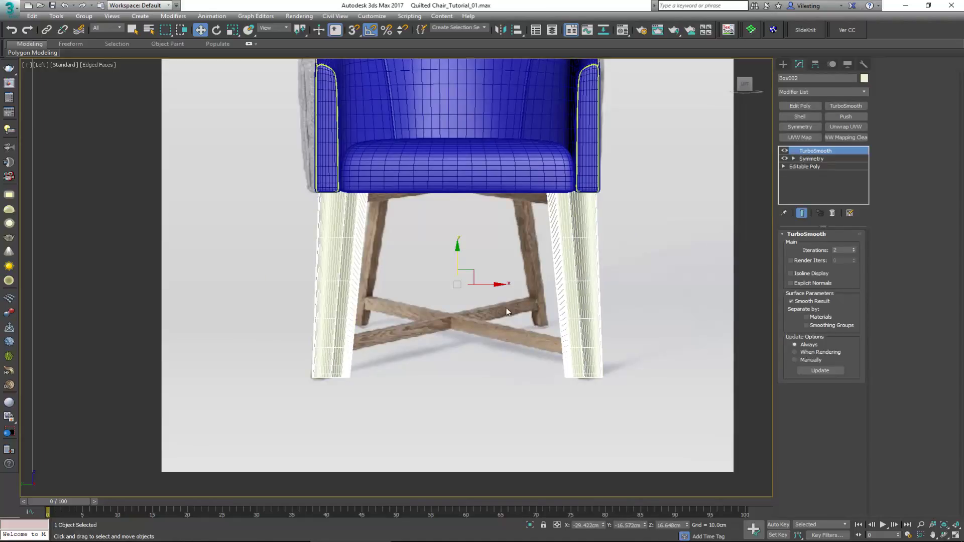
pyautogui.click(474, 351)
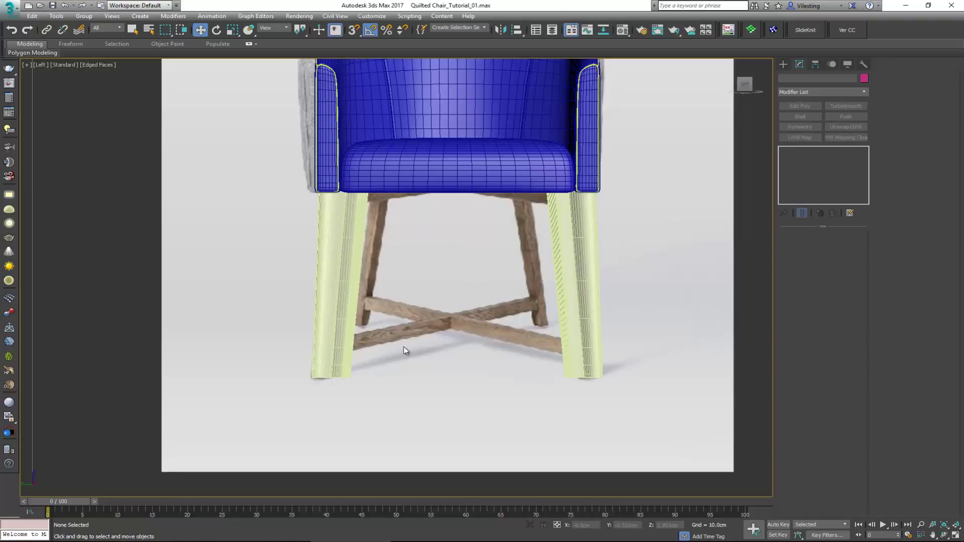
# Draw a straight horizontal two-point line between the front legs at stretcher height in the Left view
pyautogui.rightClick(420, 350)
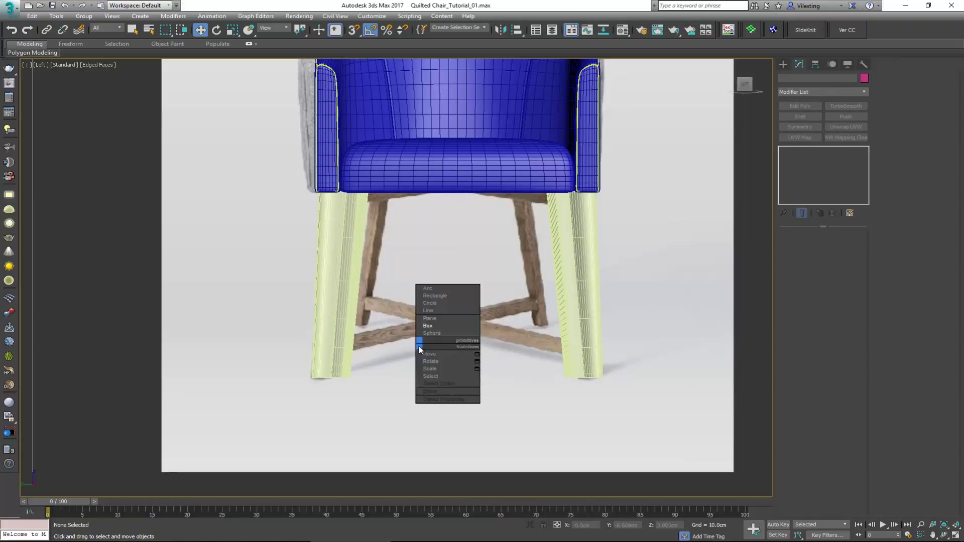
pyautogui.click(439, 311)
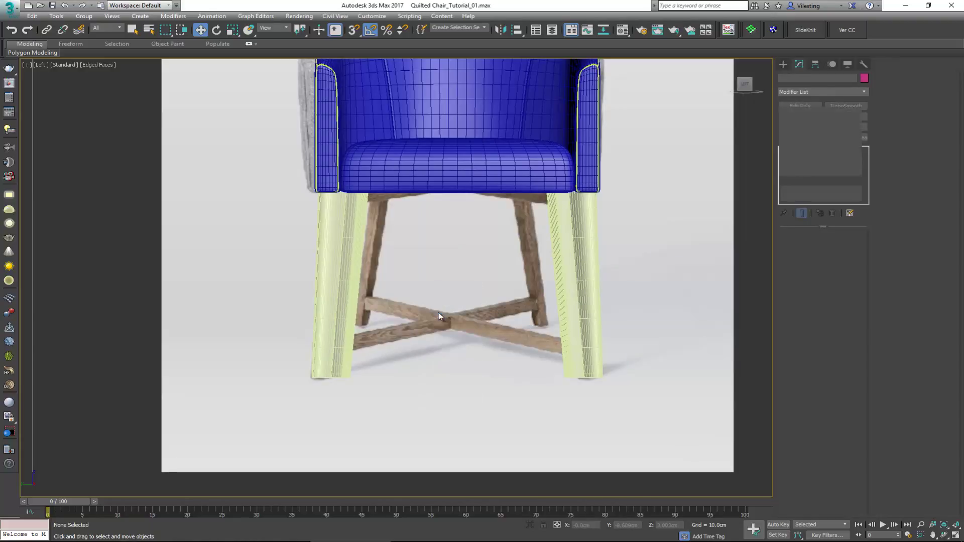
pyautogui.click(327, 345)
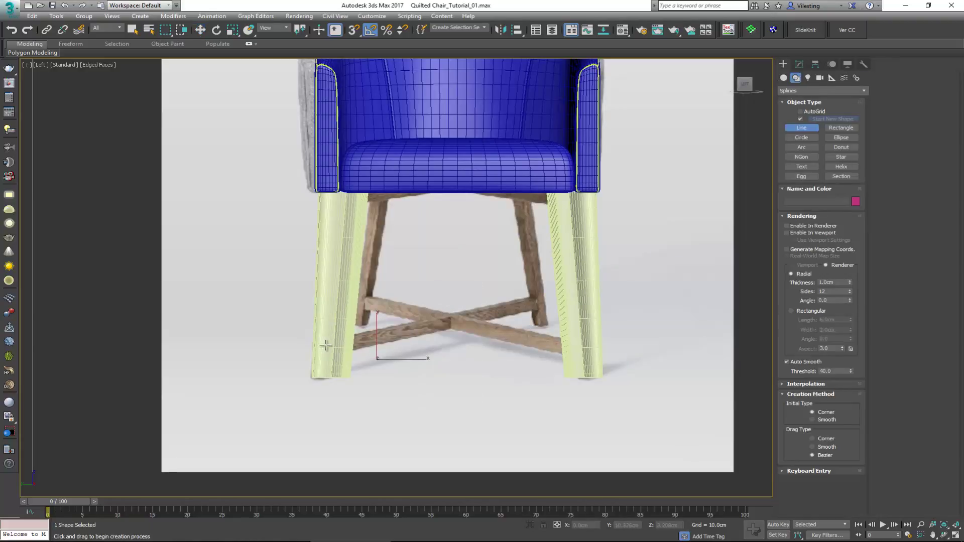
pyautogui.click(584, 344)
pyautogui.rightClick(578, 347)
# Move the line along X in the Perspective view until it meets the chair's front legs
pyautogui.hotkey('alt', 'w')
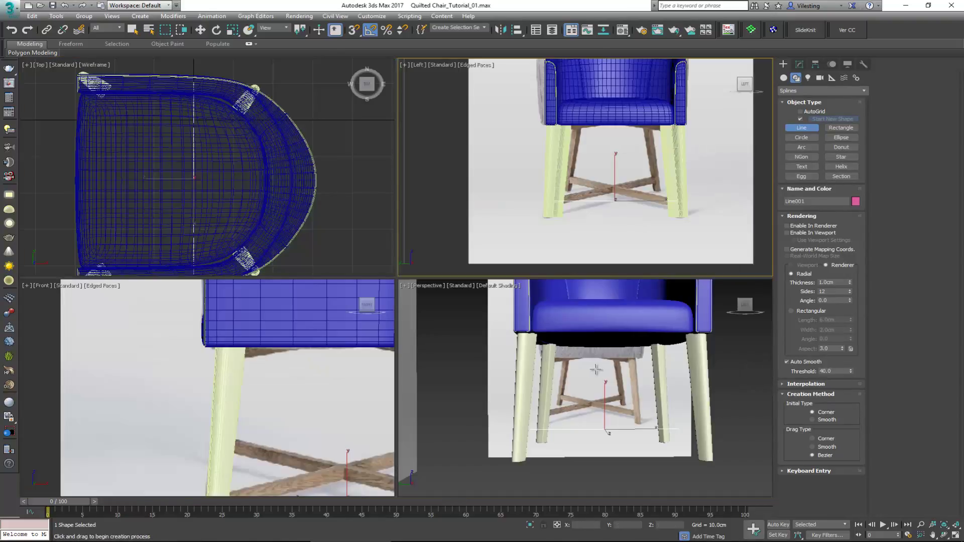
pyautogui.middleClick(596, 369)
pyautogui.hotkey('alt', 'w')
pyautogui.keyDown('alt'); pyautogui.moveTo(529, 372); pyautogui.dragTo(452, 351, button='middle'); pyautogui.keyUp('alt')
pyautogui.press('w')
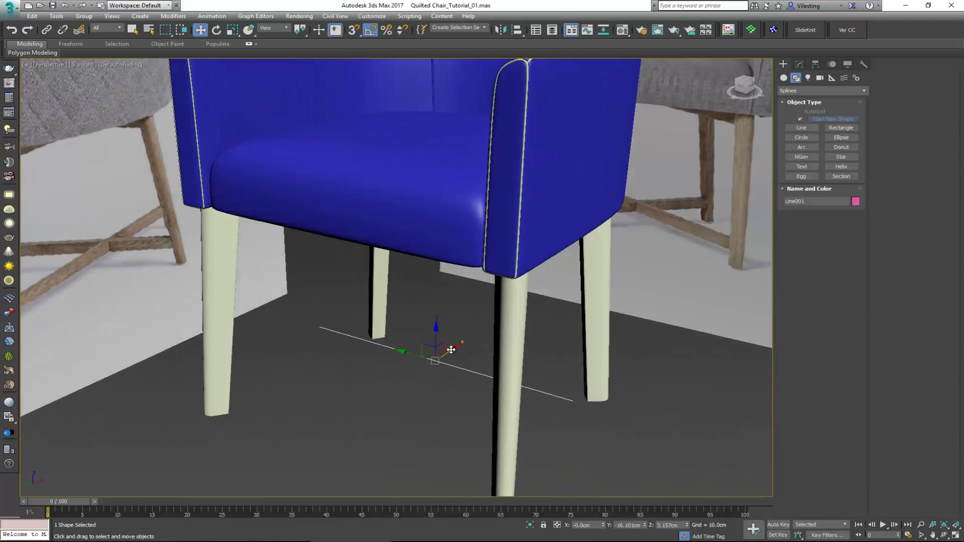
pyautogui.moveTo(451, 349); pyautogui.dragTo(347, 420)
pyautogui.keyDown('alt'); pyautogui.moveTo(337, 376); pyautogui.dragTo(296, 372, button='middle'); pyautogui.keyUp('alt')
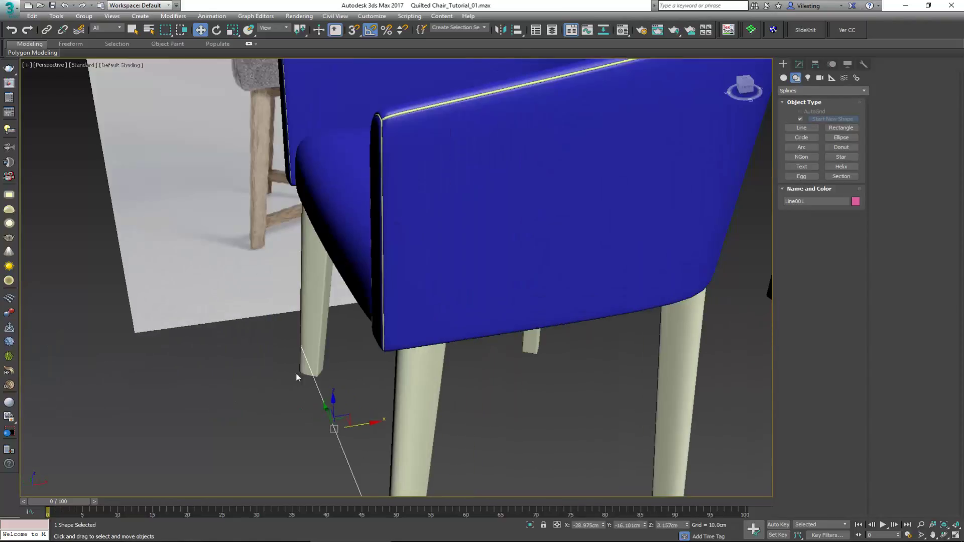
pyautogui.moveTo(356, 423); pyautogui.dragTo(374, 421)
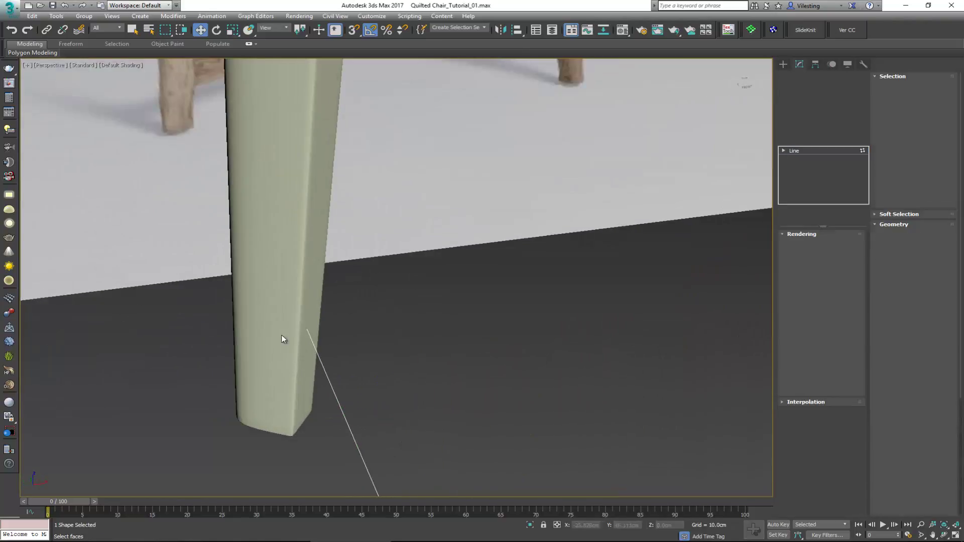
# Move the line's first end vertex so it sits inside the front leg
pyautogui.press('F3')
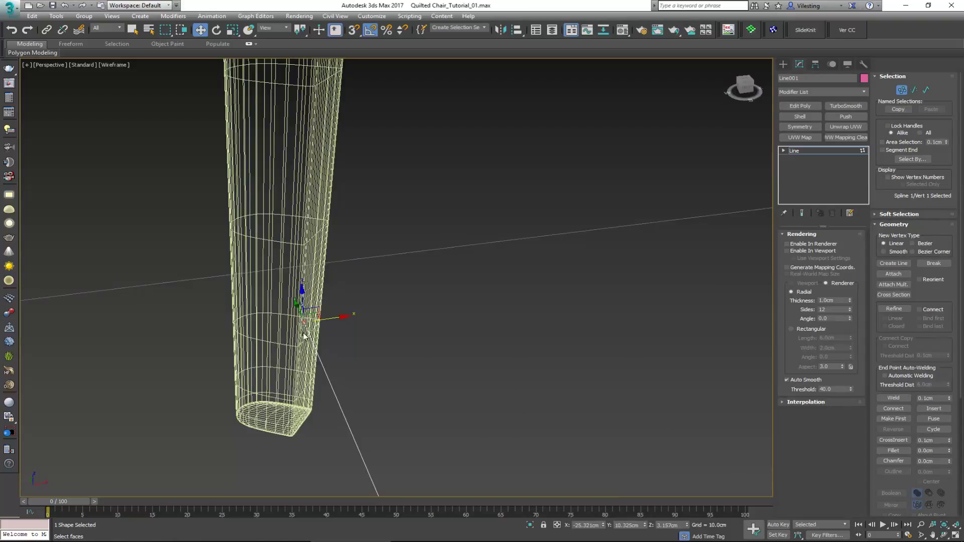
pyautogui.moveTo(305, 336)
pyautogui.keyDown('alt'); pyautogui.mouseDown(button='middle')
pyautogui.moveTo(296, 330)
pyautogui.moveTo(322, 323)
pyautogui.mouseUp(button='middle'); pyautogui.keyUp('alt')
pyautogui.press('F3')
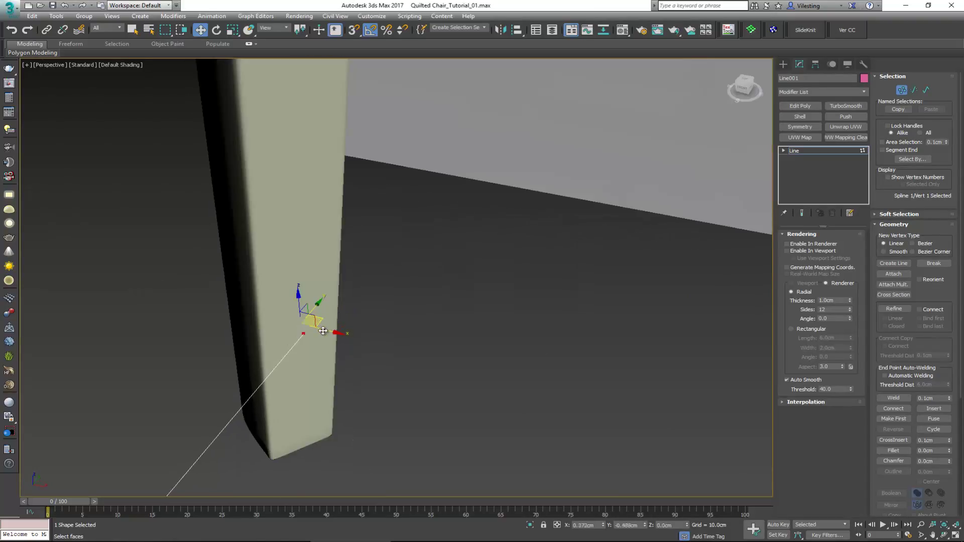
pyautogui.moveTo(322, 331); pyautogui.dragTo(316, 328)
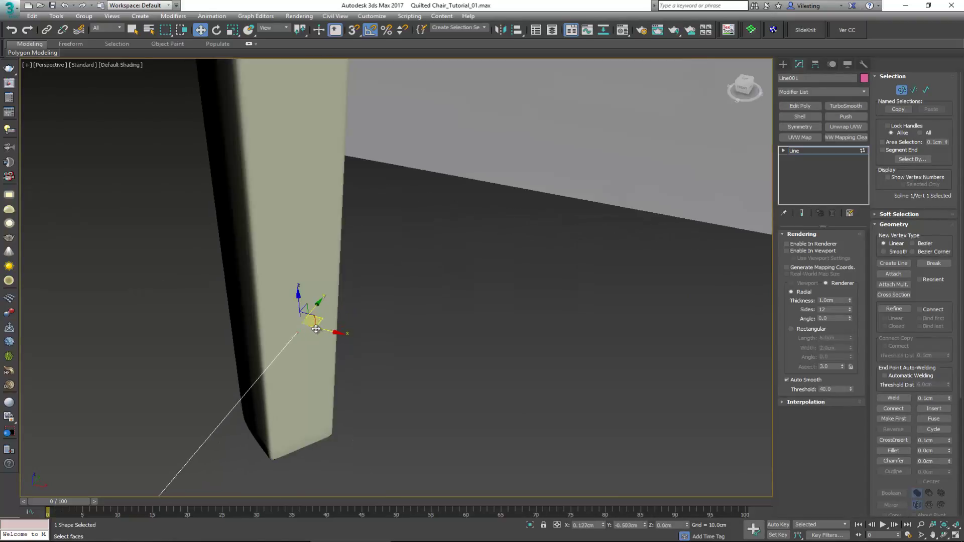
# Move the line's second end vertex into the diagonally opposite rear leg so the line runs corner to corner
pyautogui.scroll(-5, 319, 325)
pyautogui.moveTo(338, 333); pyautogui.dragTo(466, 287, button='middle')
pyautogui.scroll(-3, 395, 326)
pyautogui.click(537, 331)
pyautogui.scroll(3, 538, 332)
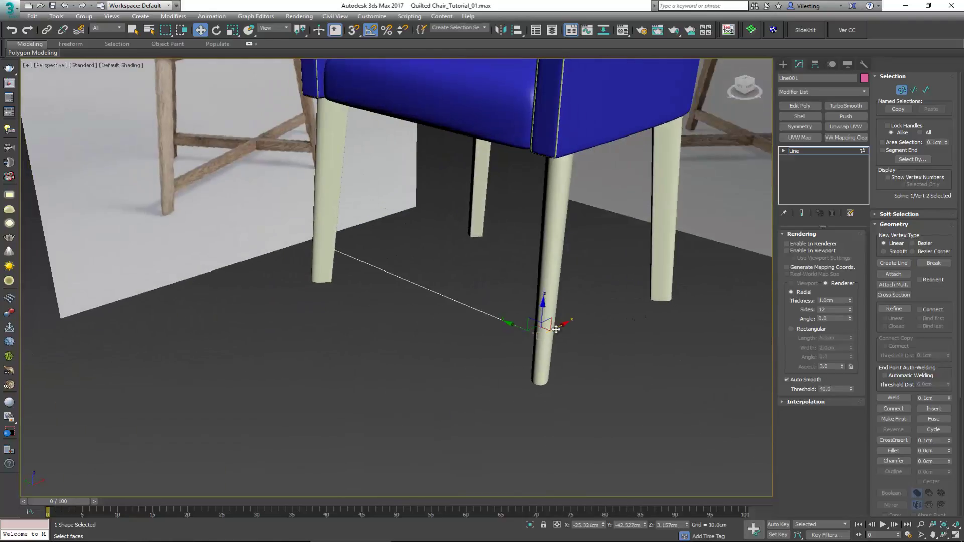
pyautogui.moveTo(556, 329); pyautogui.dragTo(684, 263)
pyautogui.scroll(5, 684, 262)
pyautogui.scroll(-3, 510, 299)
pyautogui.scroll(3, 579, 288)
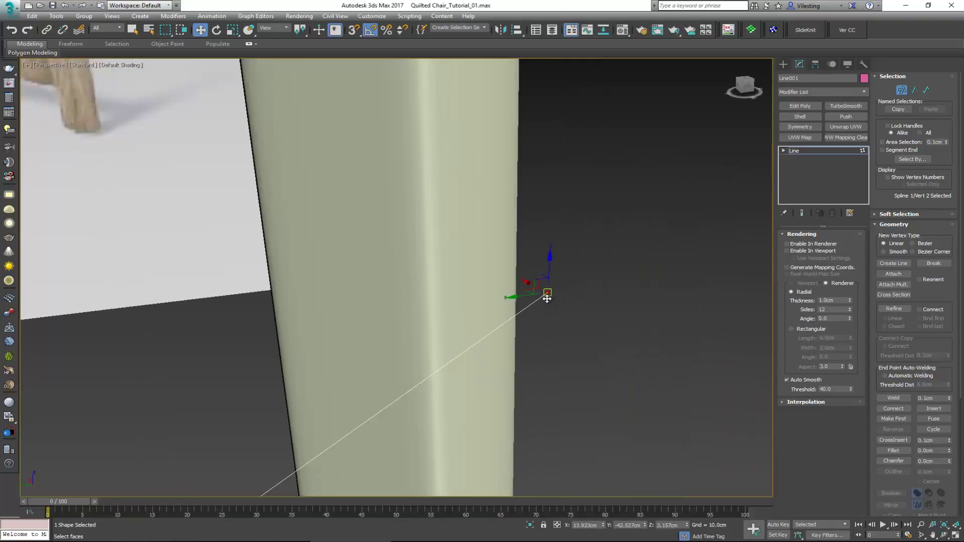
pyautogui.scroll(-2, 547, 298)
pyautogui.moveTo(536, 294); pyautogui.dragTo(415, 321)
pyautogui.scroll(-2, 416, 322)
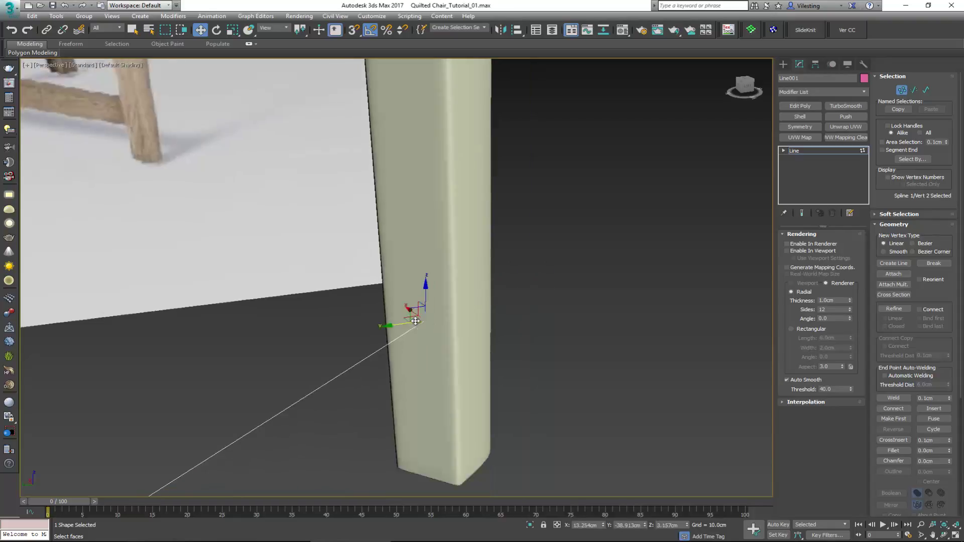
pyautogui.scroll(-2, 415, 322)
# Make the line visible as geometry in the renderer and viewport with a rectangular cross-section
pyautogui.keyDown('alt'); pyautogui.moveTo(416, 319); pyautogui.dragTo(673, 302, button='middle'); pyautogui.keyUp('alt')
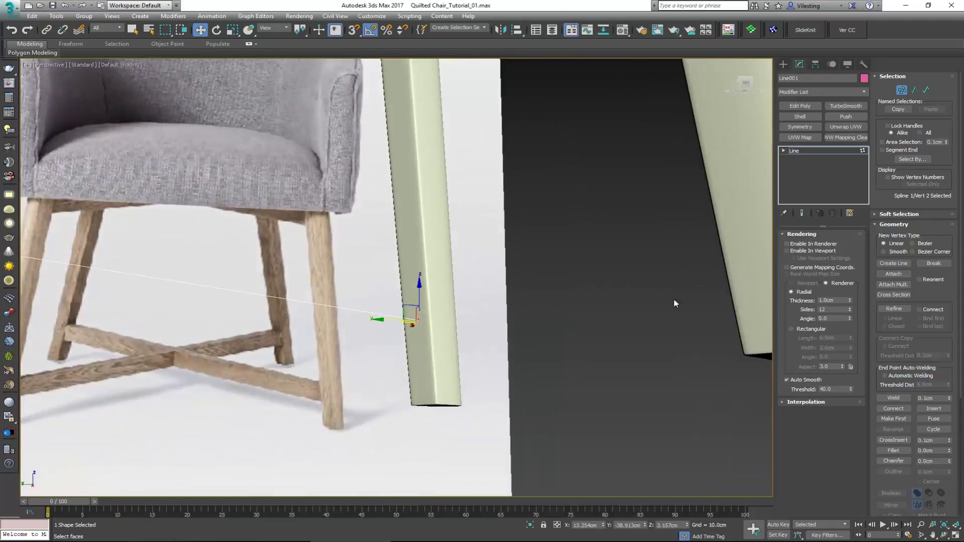
pyautogui.click(812, 245)
pyautogui.click(814, 250)
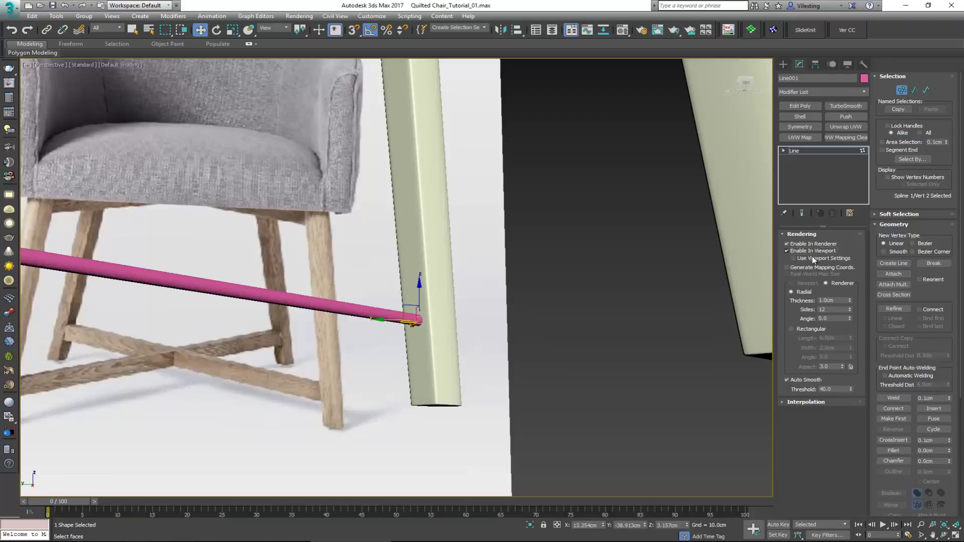
pyautogui.click(791, 329)
# Set the length of the stretcher's rectangular cross-section to 2.5 cm
pyautogui.keyDown('alt'); pyautogui.moveTo(461, 298); pyautogui.dragTo(618, 317, button='middle'); pyautogui.keyUp('alt')
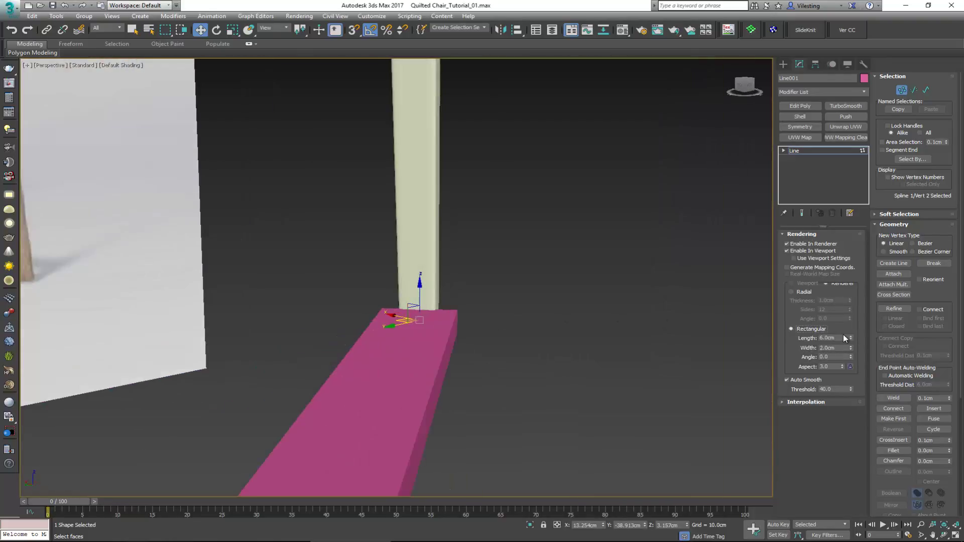
pyautogui.moveTo(850, 338); pyautogui.dragTo(838, 369)
pyautogui.scroll(3, 462, 314)
pyautogui.moveTo(462, 314)
pyautogui.keyDown('alt'); pyautogui.mouseDown(button='middle')
pyautogui.moveTo(459, 305)
pyautogui.moveTo(466, 319)
pyautogui.mouseUp(button='middle'); pyautogui.keyUp('alt')
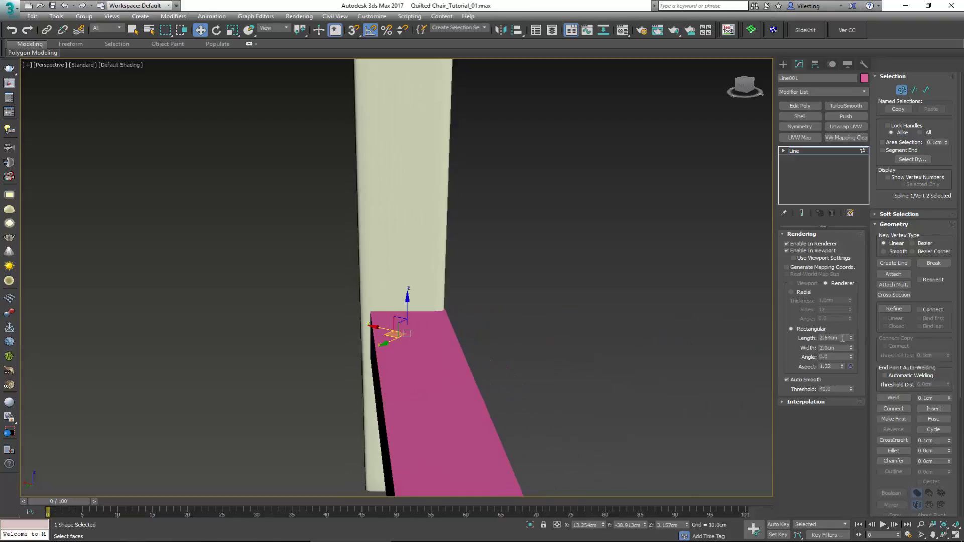
pyautogui.write('2.5')
pyautogui.press('Return')
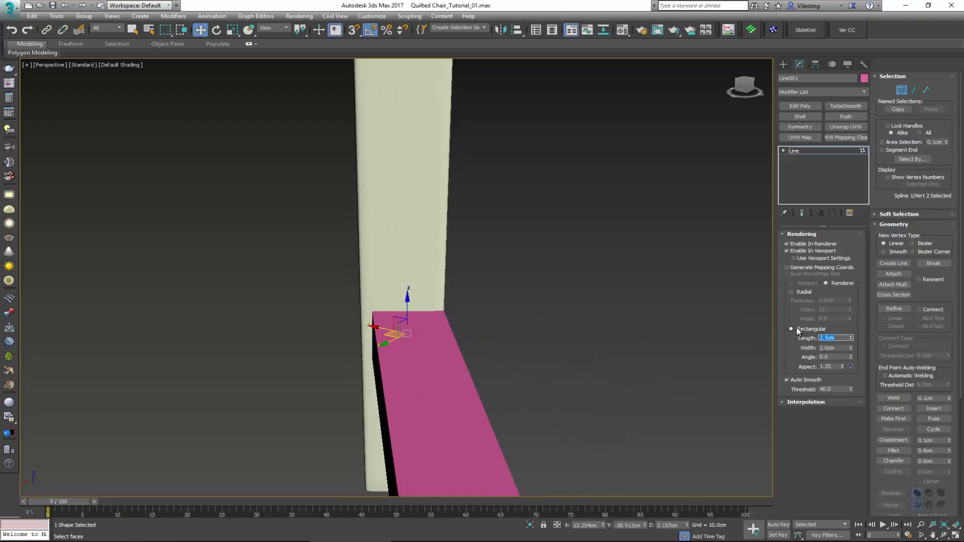
# Nudge the stretcher's two end vertices horizontally so the bar's ends sit neatly within the legs
pyautogui.moveTo(383, 337); pyautogui.dragTo(382, 338)
pyautogui.keyDown('alt'); pyautogui.moveTo(382, 338); pyautogui.dragTo(271, 186, button='middle'); pyautogui.keyUp('alt')
pyautogui.click(220, 209)
pyautogui.press('z')
pyautogui.scroll(-5, 324, 264)
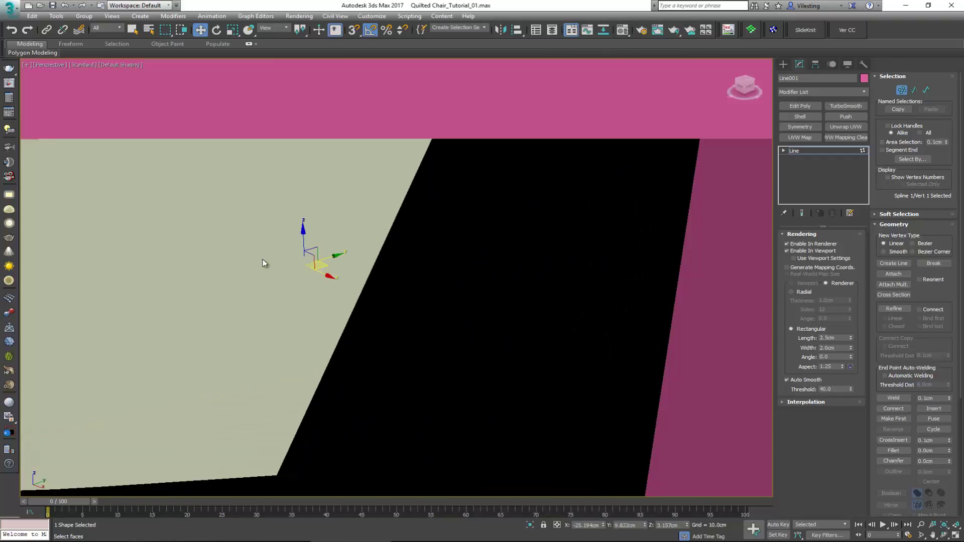
pyautogui.keyDown('alt'); pyautogui.moveTo(268, 264); pyautogui.dragTo(297, 257, button='middle'); pyautogui.keyUp('alt')
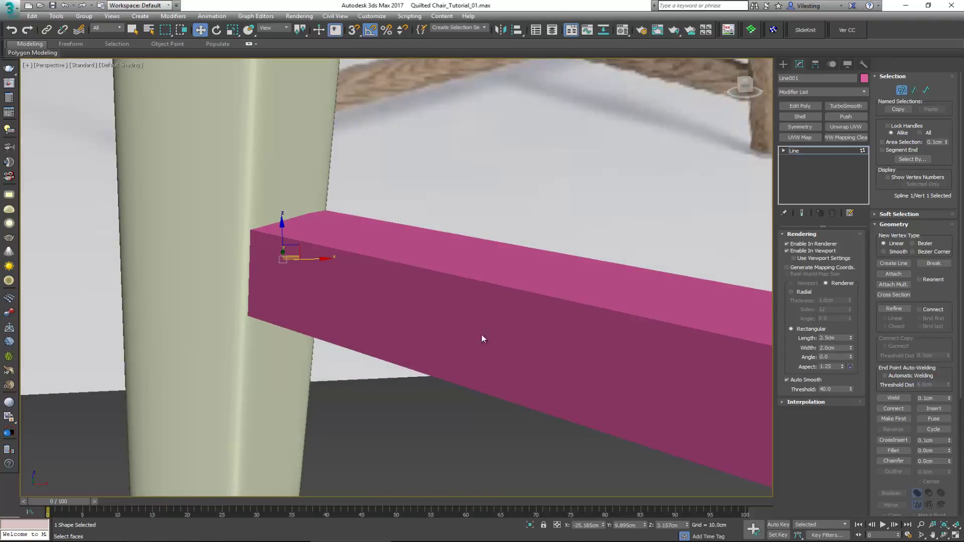
# Hide the modelled legs in the full-size Left view to expose the reference legs behind the stretcher
pyautogui.scroll(-4, 451, 316)
pyautogui.hotkey('alt', 'w')
pyautogui.middleClick(546, 206)
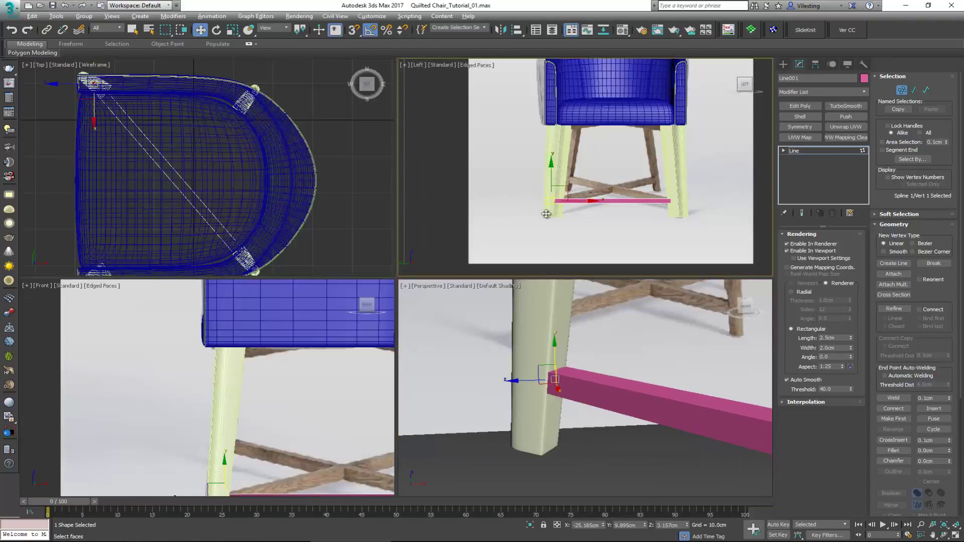
pyautogui.hotkey('alt', 'w')
pyautogui.click(552, 366)
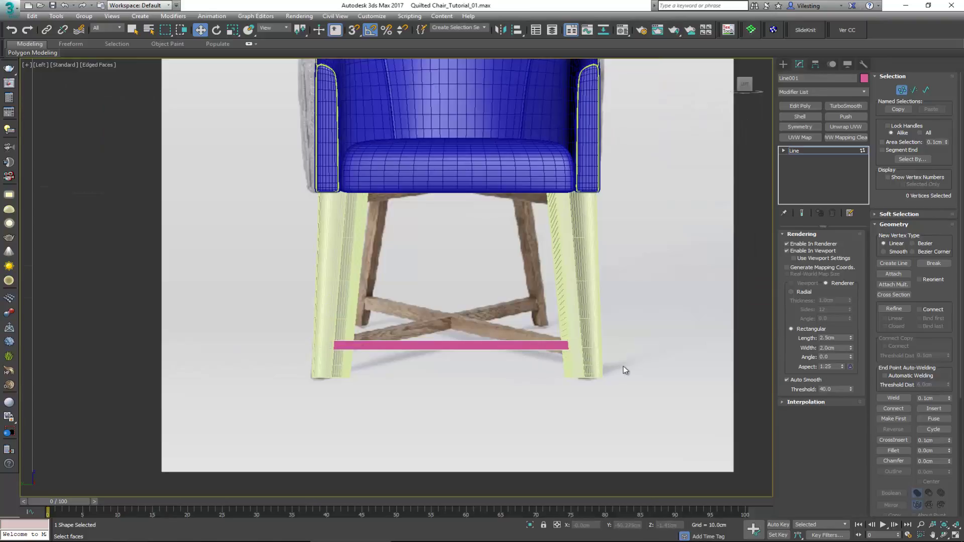
pyautogui.click(578, 369)
pyautogui.rightClick(585, 366)
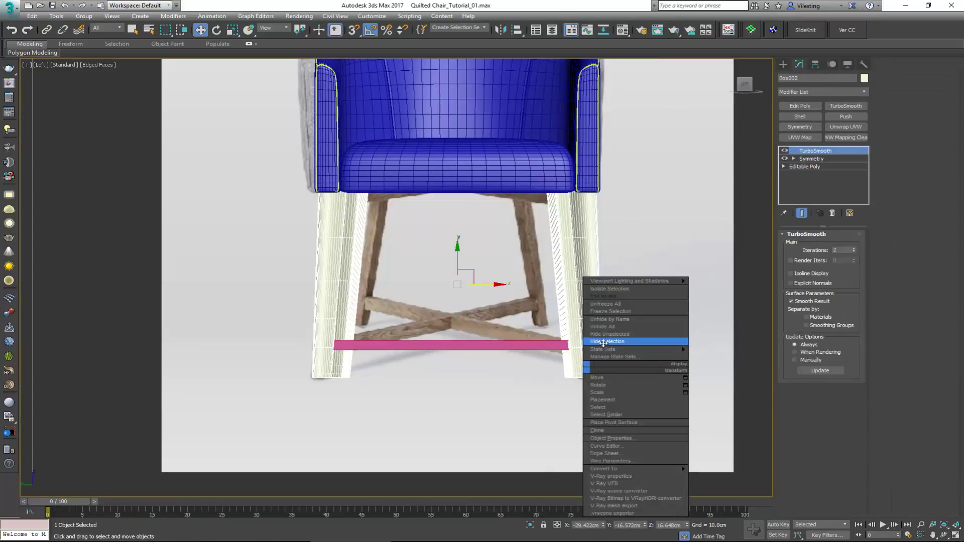
pyautogui.click(607, 341)
# Set the stretcher's cross-section width to 3 cm and lower it to about Z 2.68 cm to match the reference crossbar ends
pyautogui.click(346, 346)
pyautogui.scroll(2, 358, 348)
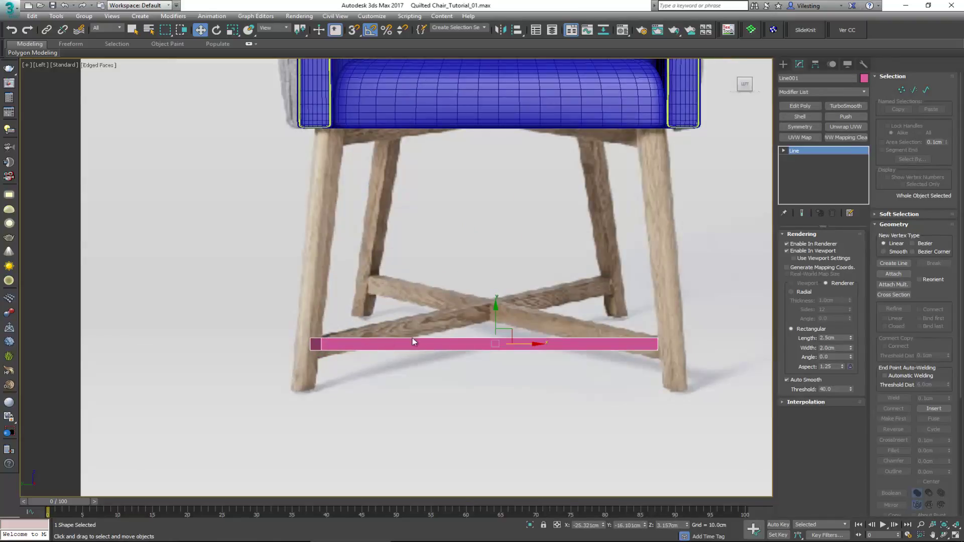
pyautogui.moveTo(492, 324); pyautogui.dragTo(492, 326)
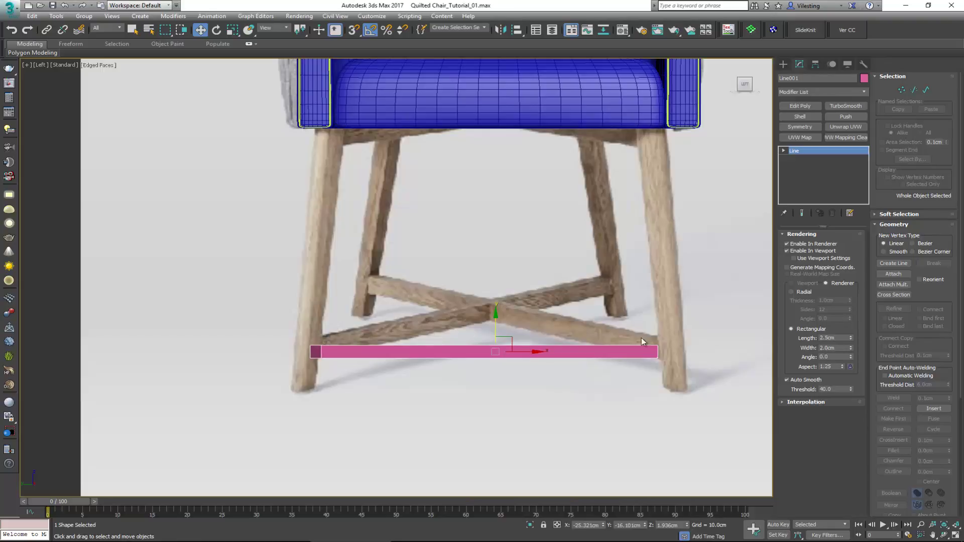
pyautogui.moveTo(849, 346); pyautogui.dragTo(849, 333)
pyautogui.moveTo(493, 326); pyautogui.dragTo(496, 321)
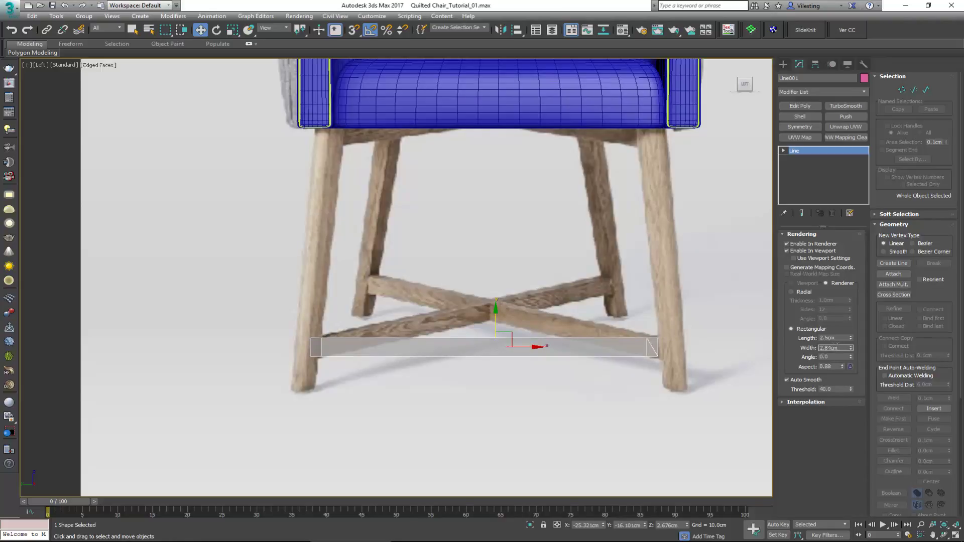
pyautogui.write('2.9')
pyautogui.press('Return')
pyautogui.write('3')
pyautogui.press('Return')
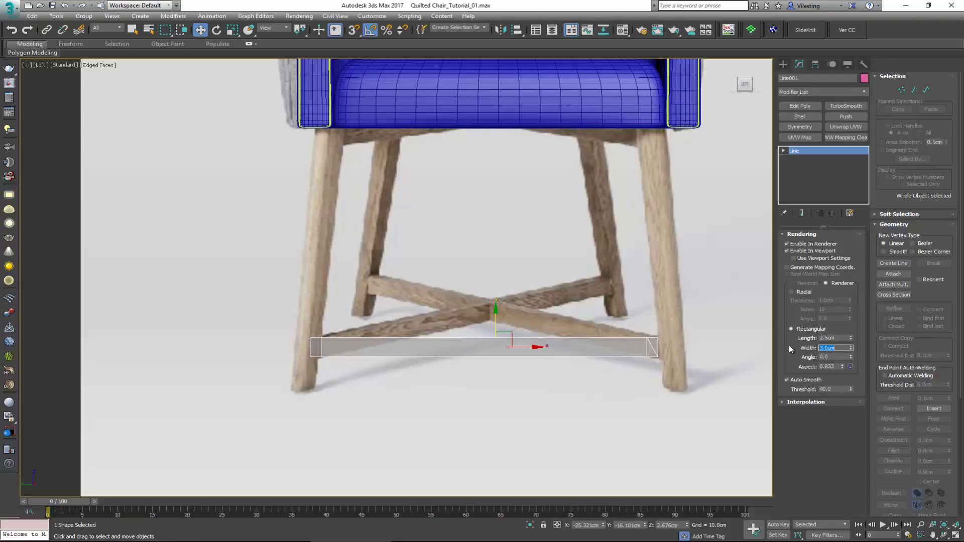
# Undo the stretcher's latest width and height changes, and redo them back to the 3 cm width
pyautogui.scroll(2, 422, 339)
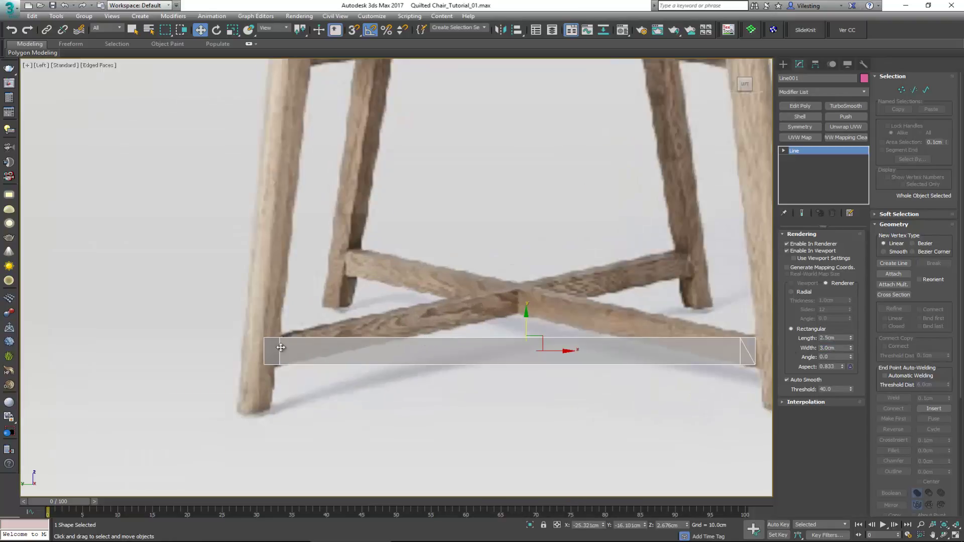
pyautogui.hotkey('ctrl', 'z')
pyautogui.hotkey('ctrl', 'z')
pyautogui.hotkey('ctrl', 'z')
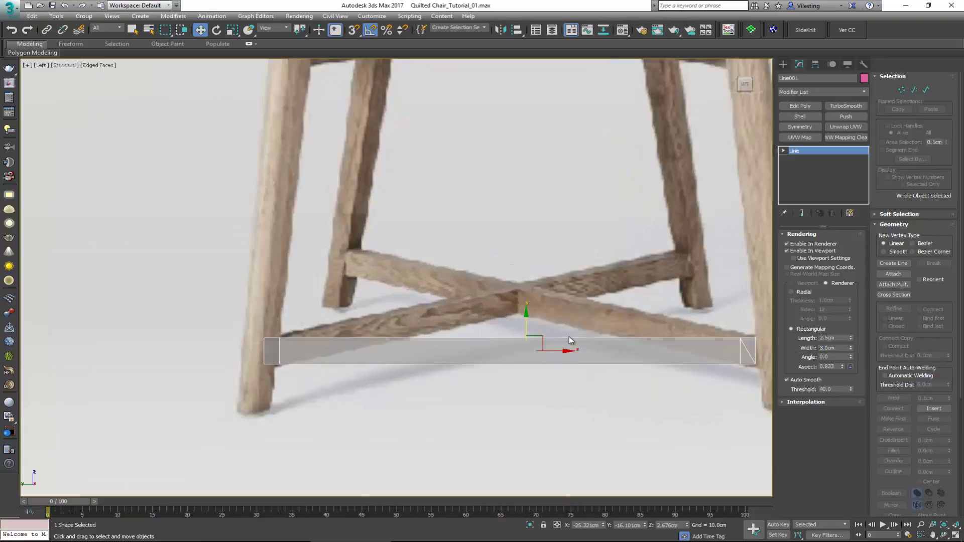
pyautogui.hotkey('ctrl', 'z')
pyautogui.hotkey('ctrl', 'z')
pyautogui.hotkey('ctrl', 'z')
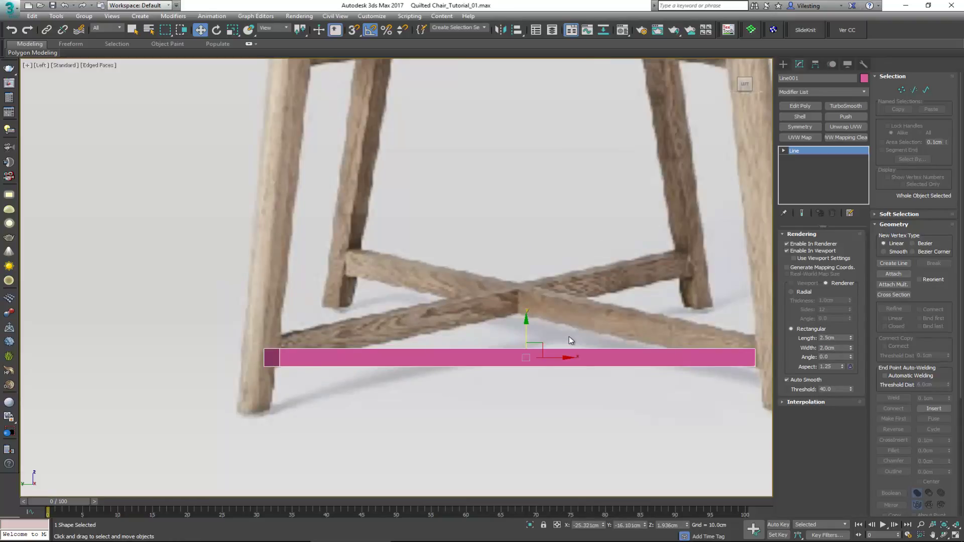
pyautogui.hotkey('ctrl', 'z')
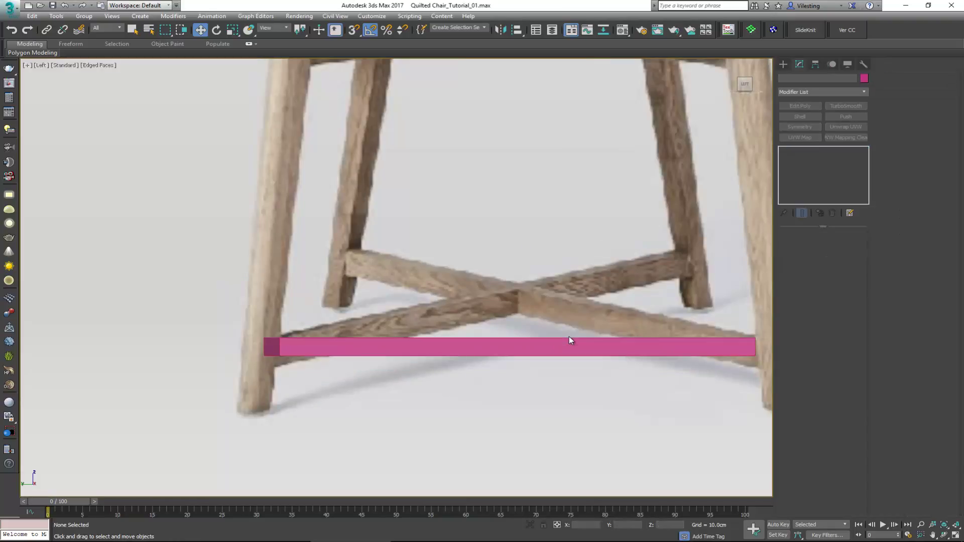
pyautogui.click(82, 6)
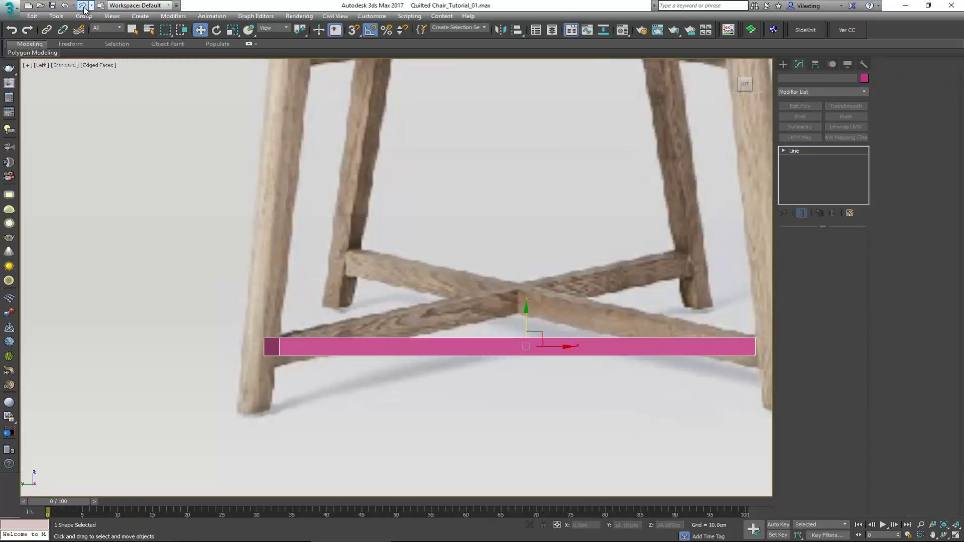
pyautogui.click(82, 6)
pyautogui.click(82, 6)
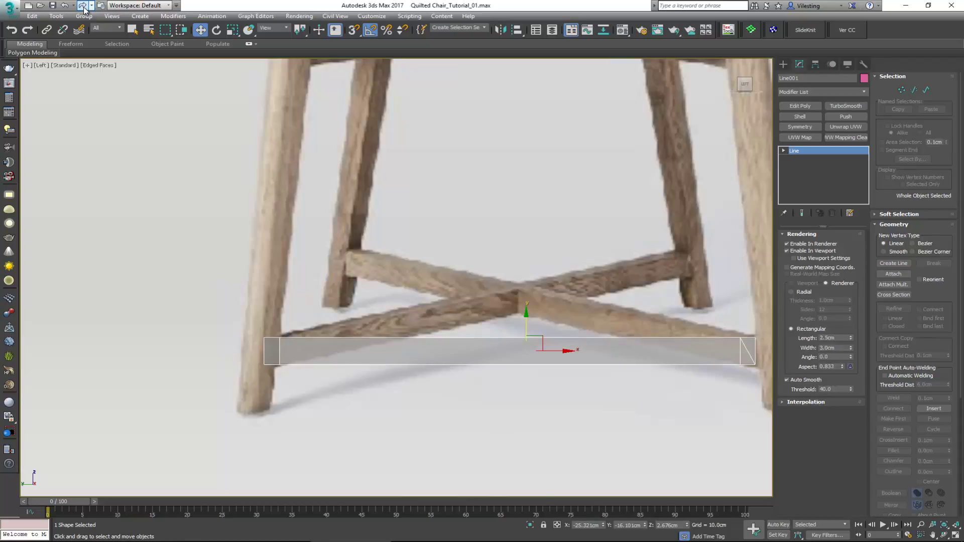
# Unhide all objects, hide the proxy box around the chair again, and reselect the stretcher
pyautogui.rightClick(454, 215)
pyautogui.click(487, 183)
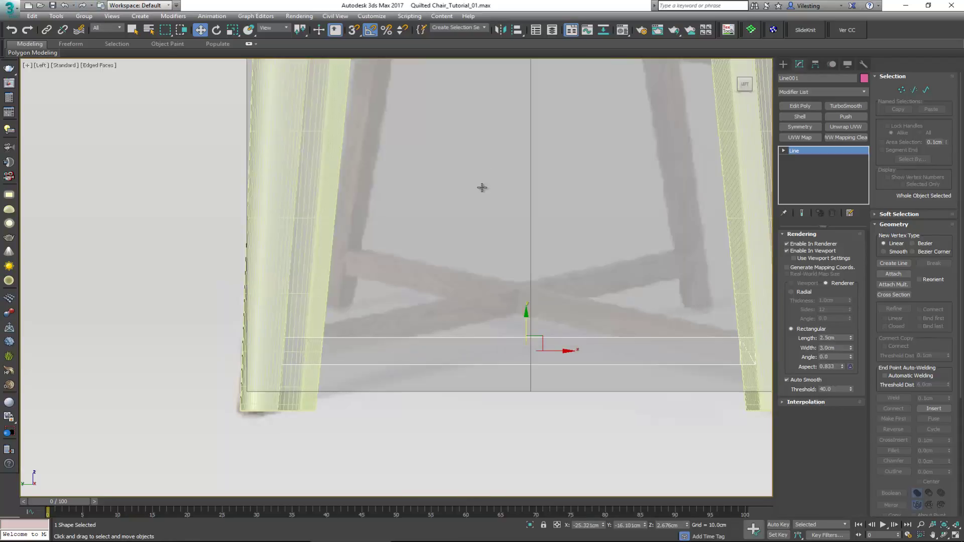
pyautogui.scroll(-4, 458, 269)
pyautogui.rightClick(533, 252)
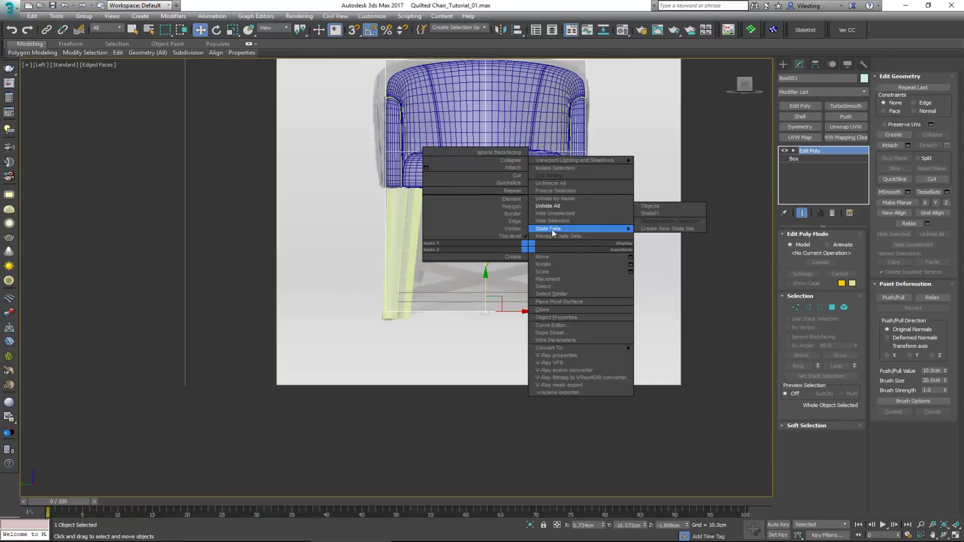
pyautogui.click(556, 216)
pyautogui.click(461, 293)
# Turn off the stretcher's see-through display in the full-size Perspective view, with the whole chair in view
pyautogui.hotkey('alt', 'w')
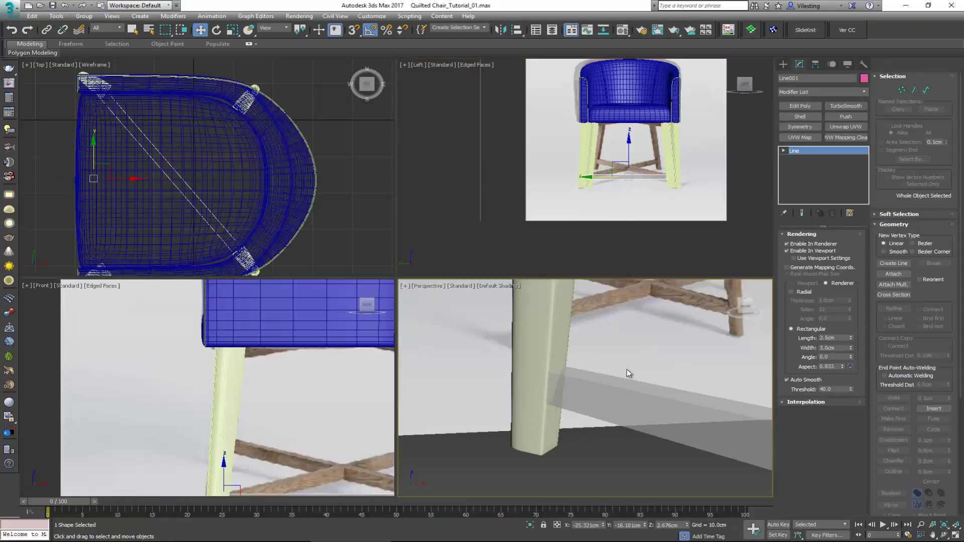
pyautogui.middleClick(627, 369)
pyautogui.hotkey('alt', 'w')
pyautogui.keyDown('alt'); pyautogui.moveTo(627, 369); pyautogui.dragTo(440, 359, button='middle'); pyautogui.keyUp('alt')
pyautogui.hotkey('alt', 'x')
pyautogui.scroll(-10, 445, 351)
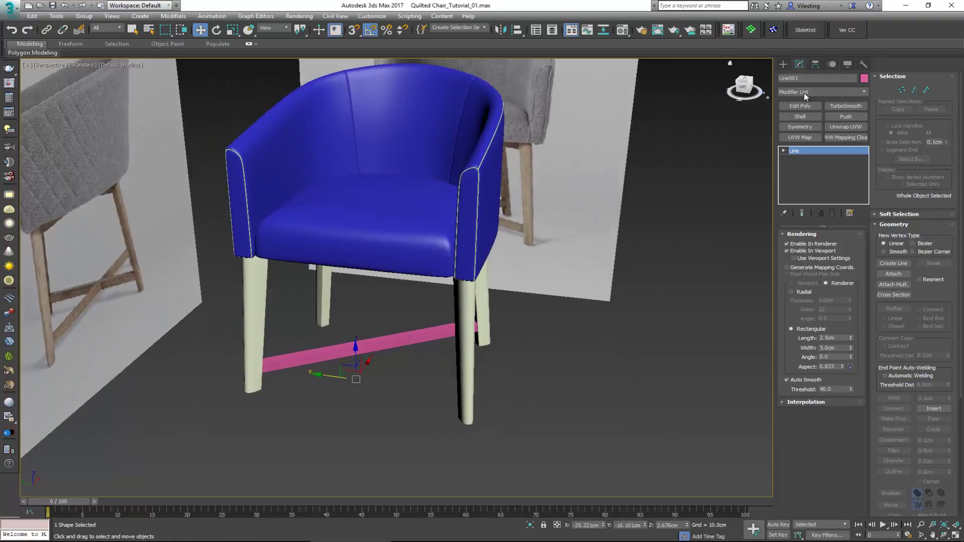
# Center the stretcher's pivot on the object and leave pivot editing
pyautogui.click(814, 64)
pyautogui.click(818, 127)
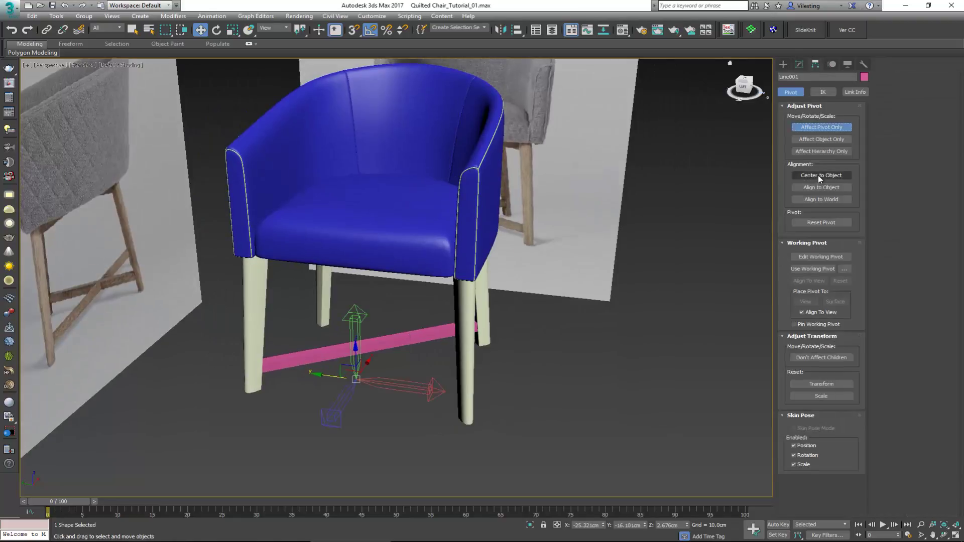
pyautogui.click(818, 176)
pyautogui.click(826, 127)
pyautogui.scroll(10, 382, 334)
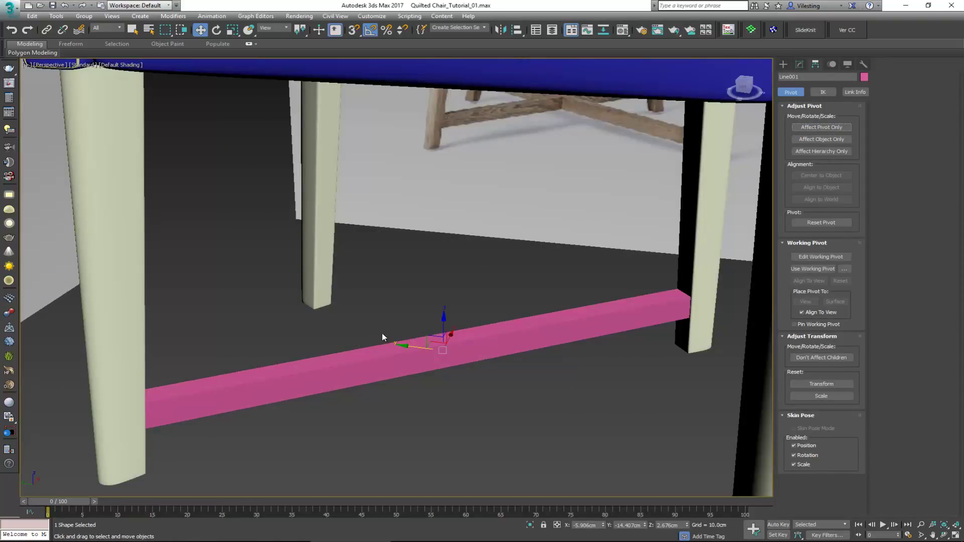
pyautogui.press('e')
pyautogui.keyDown('shift'); pyautogui.moveTo(444, 368); pyautogui.dragTo(489, 370); pyautogui.keyUp('shift')
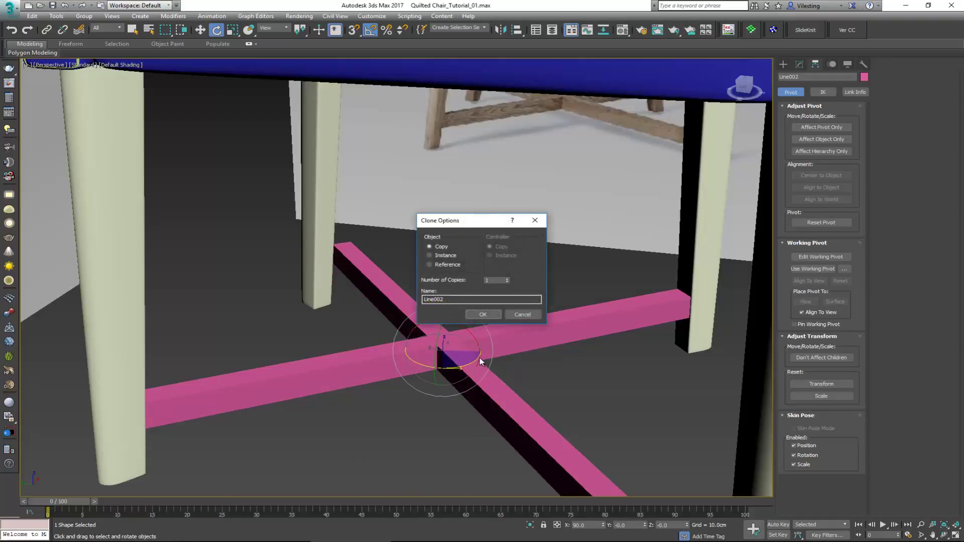
pyautogui.click(513, 315)
pyautogui.press('w')
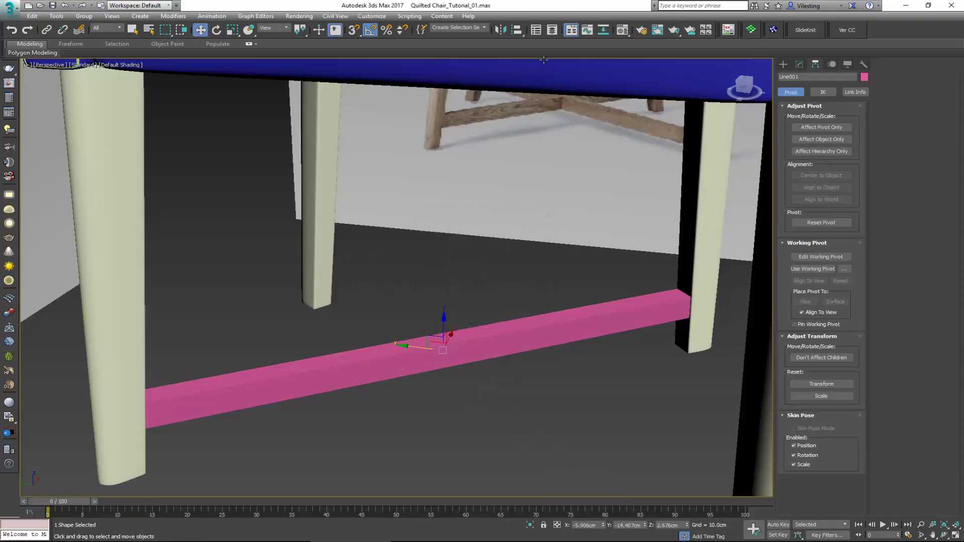
# Mirror the stretcher across the Y axis as a copy with zero offset to form the second crossbar
pyautogui.click(499, 30)
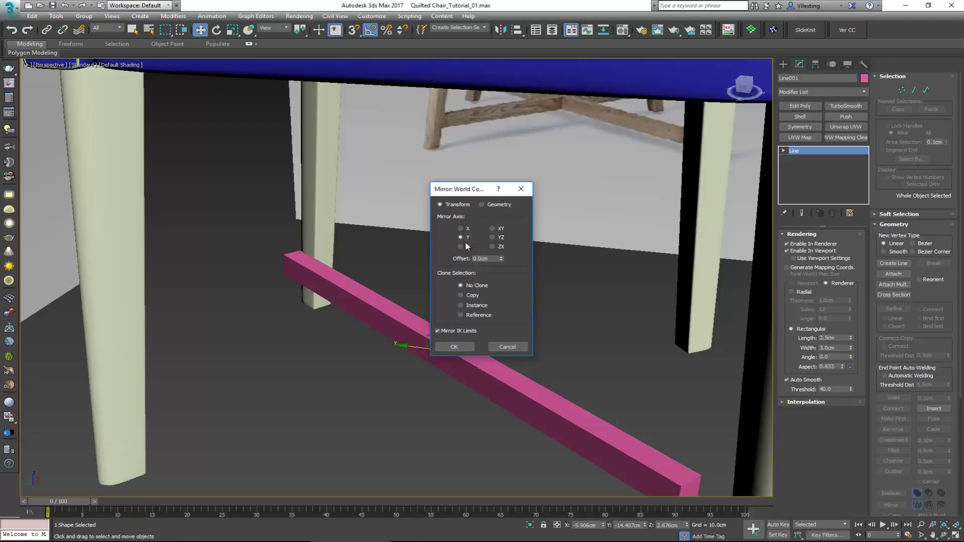
pyautogui.click(475, 295)
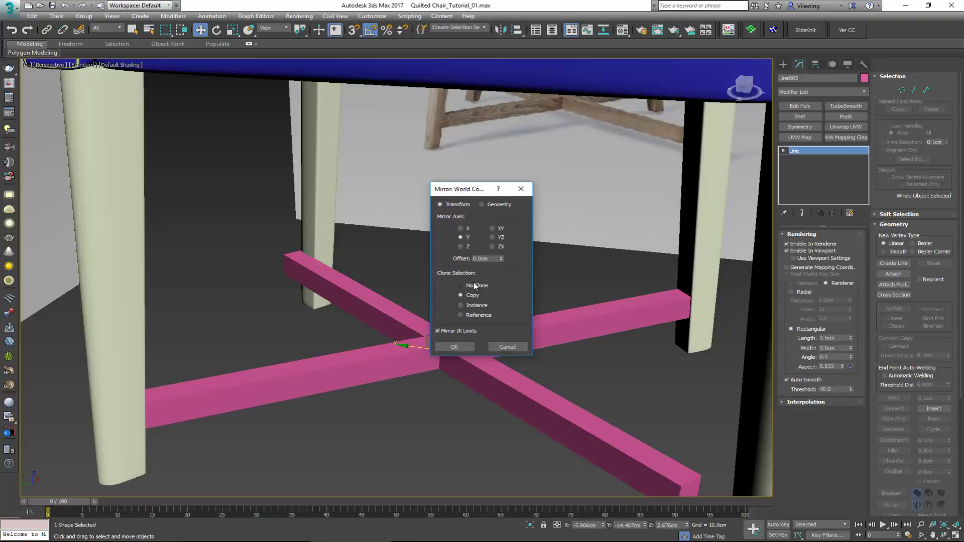
pyautogui.click(456, 347)
# Move the mirrored stretcher along Y to about -18.84 cm so its ends line up with the other two legs
pyautogui.scroll(-4, 470, 322)
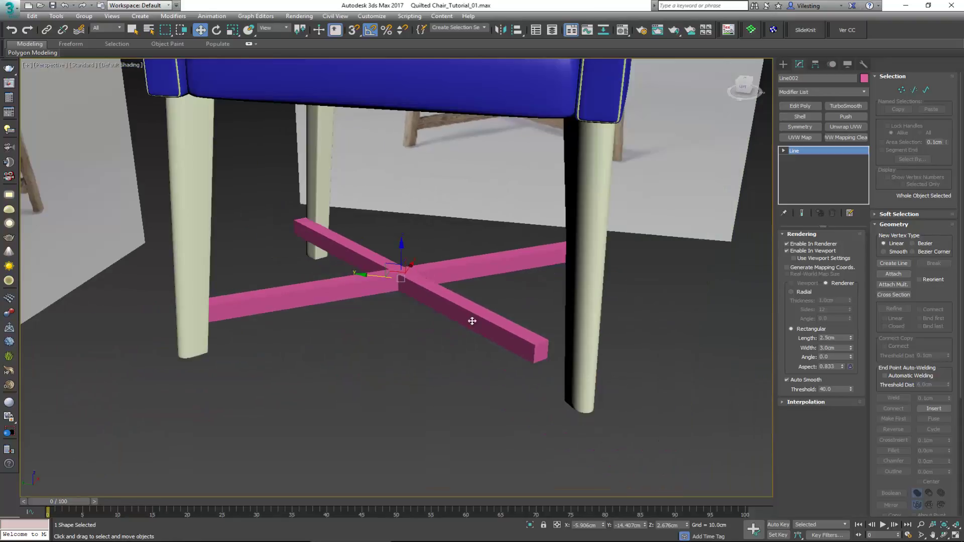
pyautogui.moveTo(374, 281); pyautogui.dragTo(400, 277)
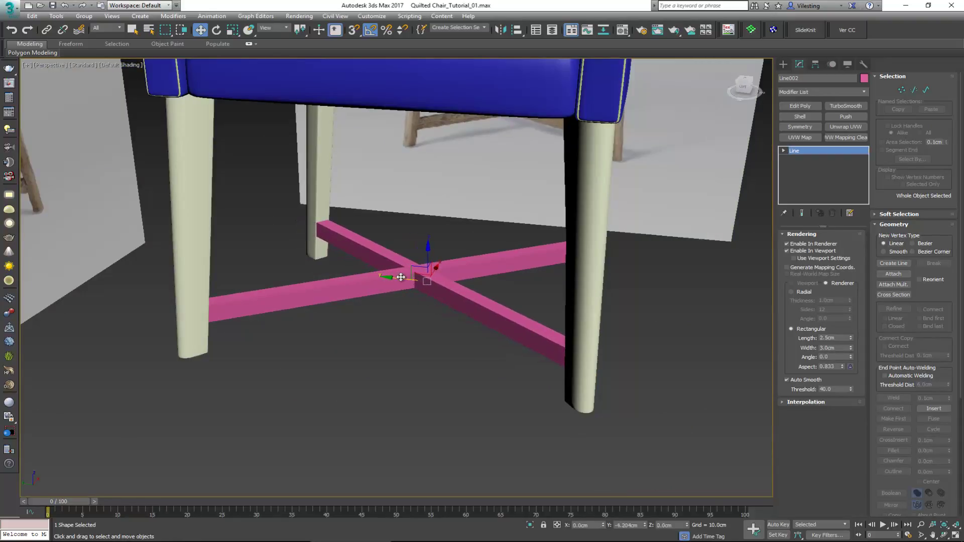
pyautogui.keyDown('alt'); pyautogui.moveTo(394, 275); pyautogui.dragTo(556, 194, button='middle'); pyautogui.keyUp('alt')
pyautogui.scroll(4, 390, 408)
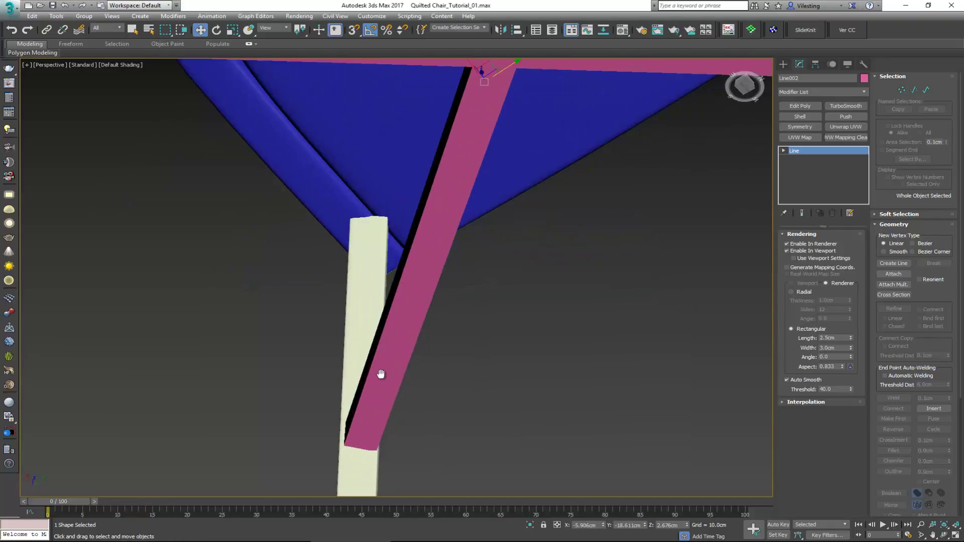
pyautogui.scroll(-4, 380, 374)
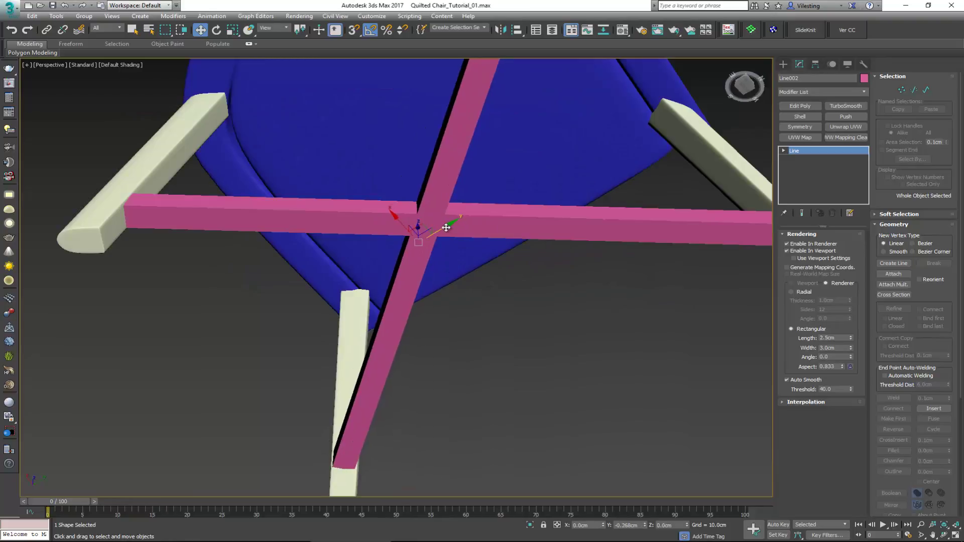
pyautogui.keyDown('alt'); pyautogui.moveTo(448, 227); pyautogui.dragTo(475, 344, button='middle'); pyautogui.keyUp('alt')
# Move the mirrored stretcher's first end vertex slightly deeper into its leg
pyautogui.press('1')
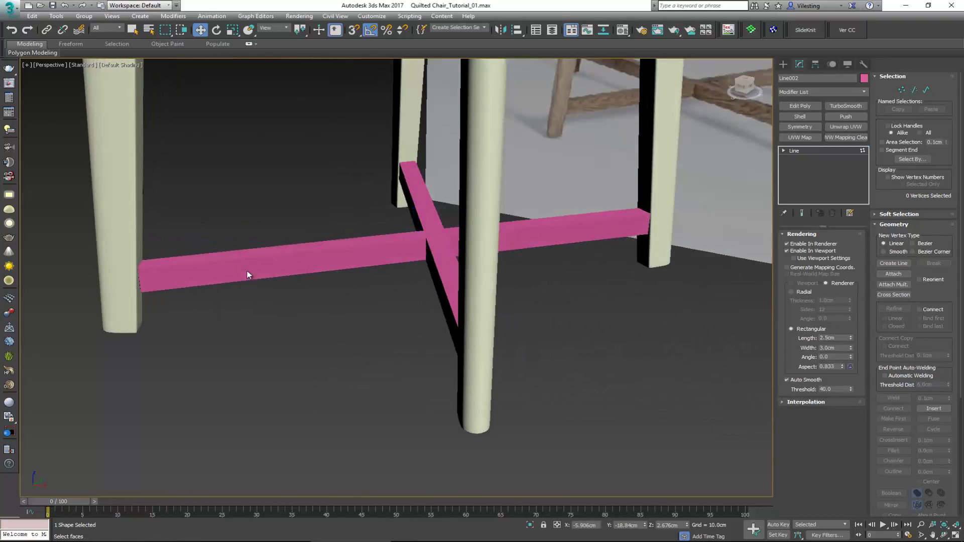
pyautogui.click(143, 275)
pyautogui.press('F3')
pyautogui.scroll(4, 144, 291)
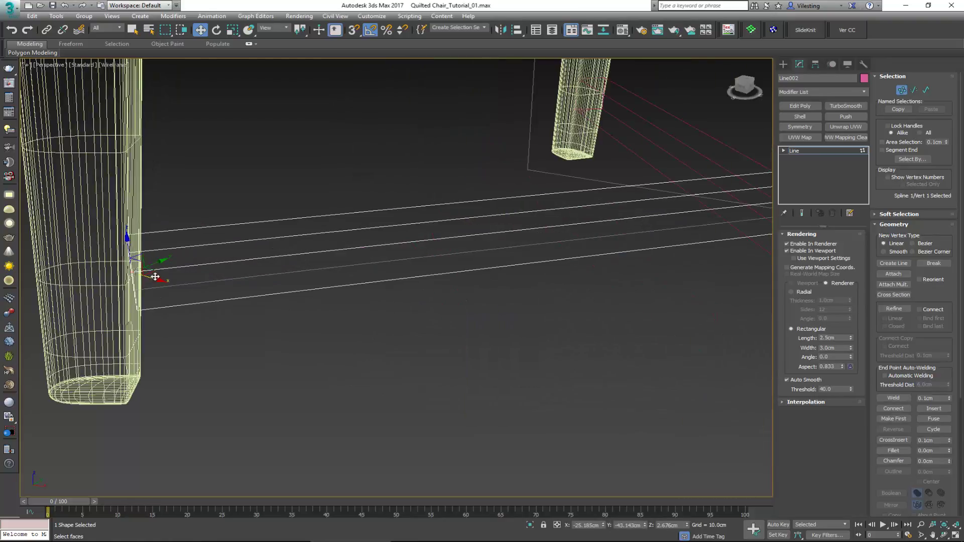
pyautogui.press('F3')
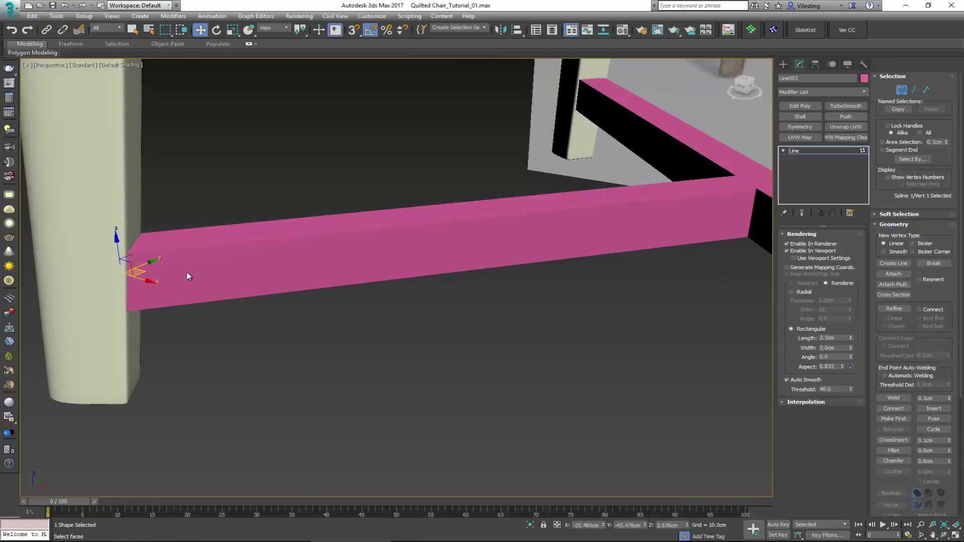
# Adjust the vertex at the mirrored stretcher's opposite end so that end sits neatly against the other leg
pyautogui.scroll(-5, 201, 291)
pyautogui.scroll(4, 480, 261)
pyautogui.click(504, 266)
pyautogui.keyDown('alt'); pyautogui.moveTo(480, 307); pyautogui.dragTo(614, 281, button='middle'); pyautogui.keyUp('alt')
pyautogui.scroll(3, 505, 266)
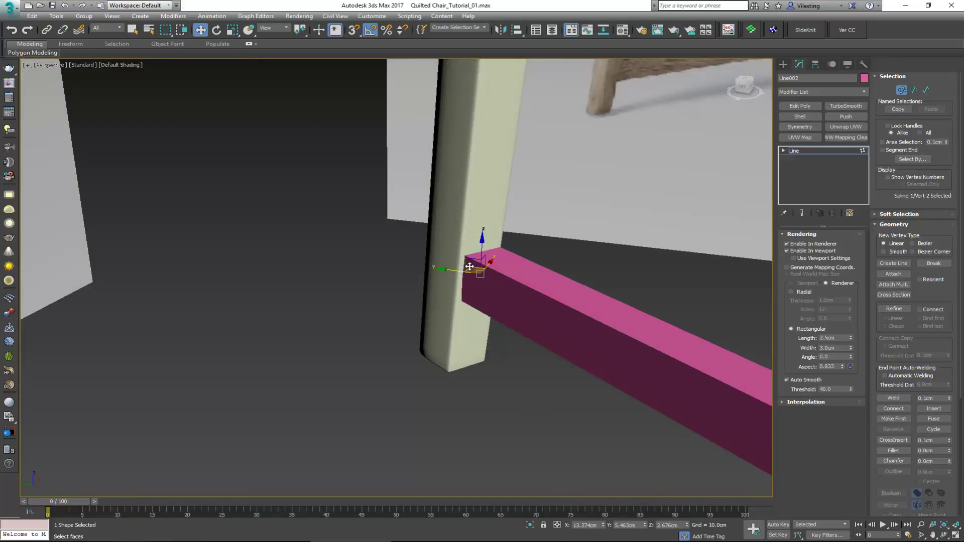
pyautogui.moveTo(469, 266); pyautogui.dragTo(467, 267)
pyautogui.moveTo(467, 267); pyautogui.dragTo(413, 234, button='middle')
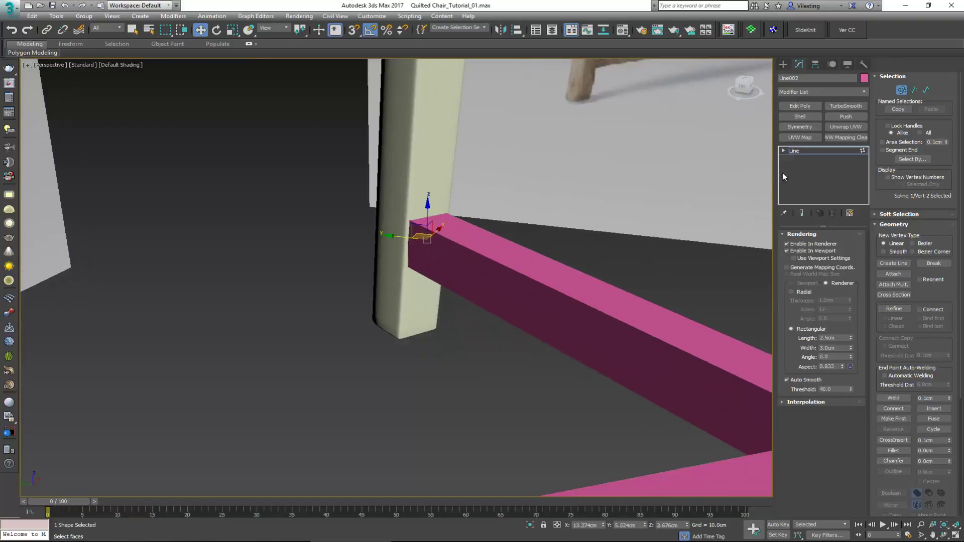
# Leave vertex editing, turn on edged faces in the Perspective view, and select the mirrored stretcher as a whole
pyautogui.click(795, 151)
pyautogui.keyDown('alt'); pyautogui.moveTo(655, 225); pyautogui.dragTo(402, 239, button='middle'); pyautogui.keyUp('alt')
pyautogui.scroll(2, 409, 244)
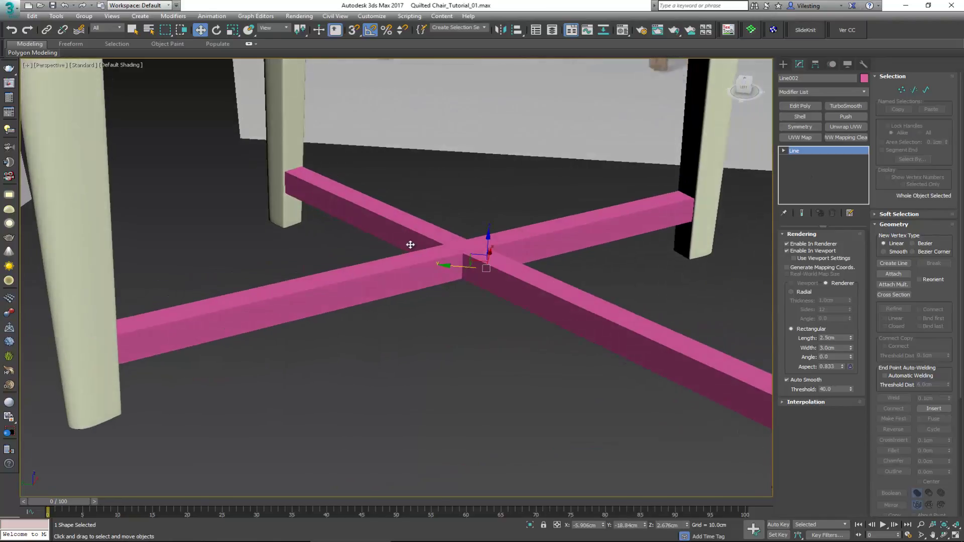
pyautogui.press('F4')
pyautogui.click(442, 269)
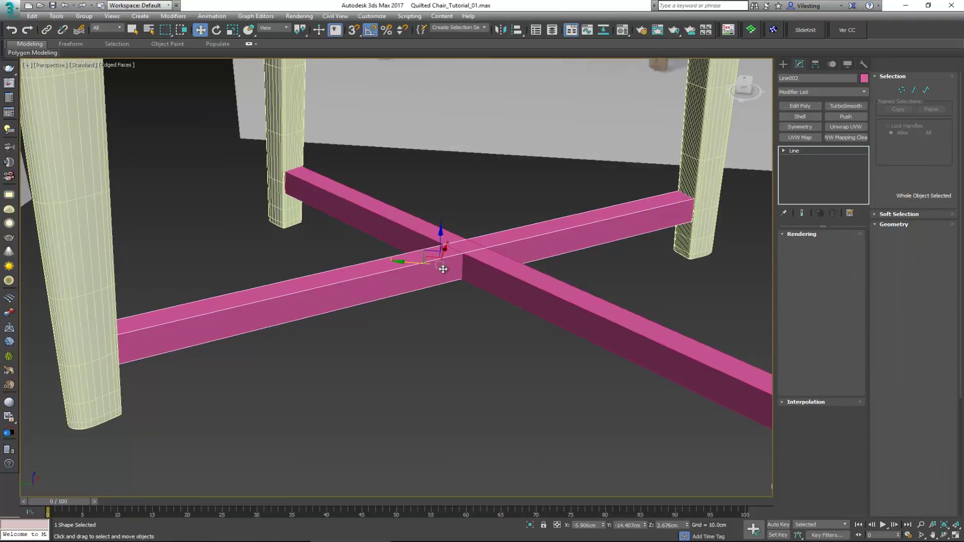
pyautogui.click(537, 263)
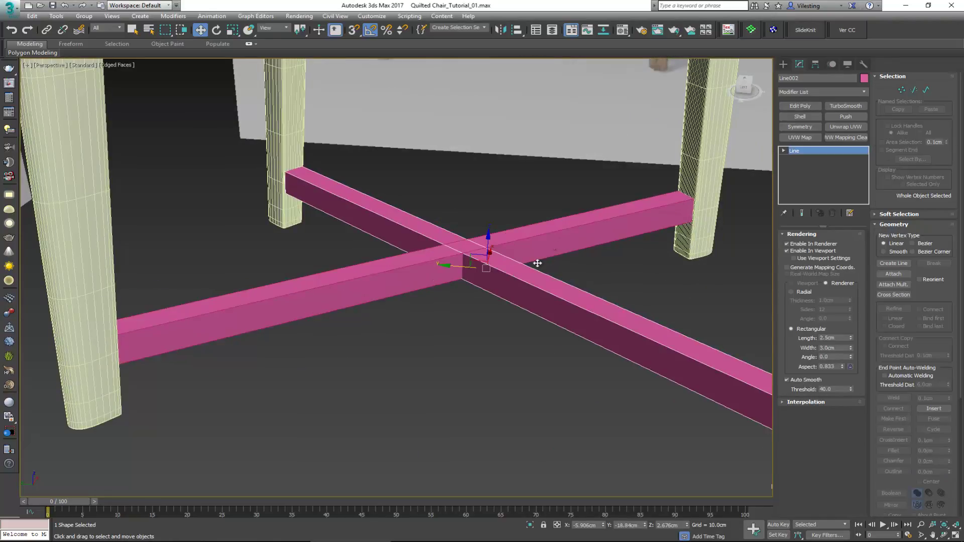
# Add a Chamfer modifier to the mirrored stretcher with an amount of 0.1 cm and a tension of 0.5
pyautogui.click(796, 92)
pyautogui.scroll(-5, 796, 92)
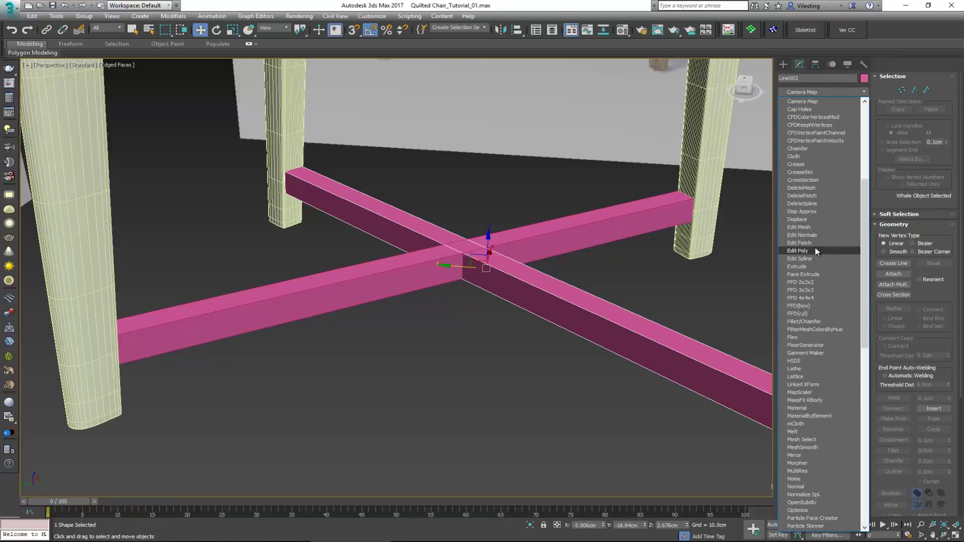
pyautogui.click(814, 149)
pyautogui.scroll(3, 734, 178)
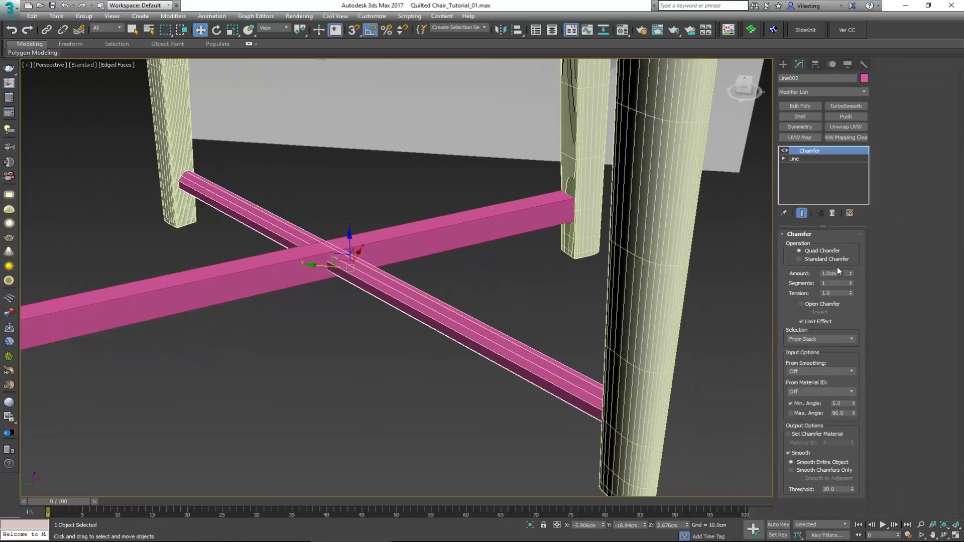
pyautogui.write('0.1')
pyautogui.press('Return')
pyautogui.press('Tab')
pyautogui.write('0.')
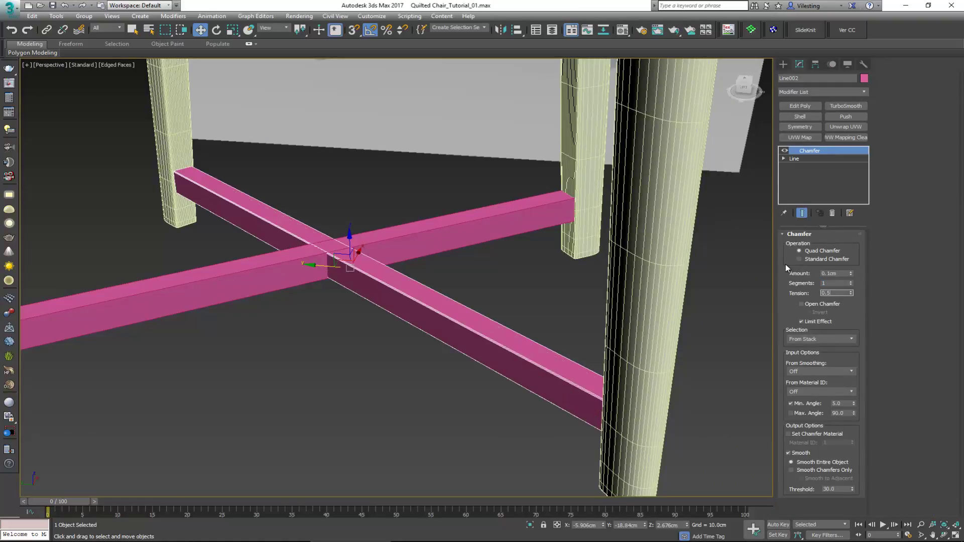
pyautogui.write('5')
pyautogui.press('Return')
pyautogui.scroll(4, 592, 361)
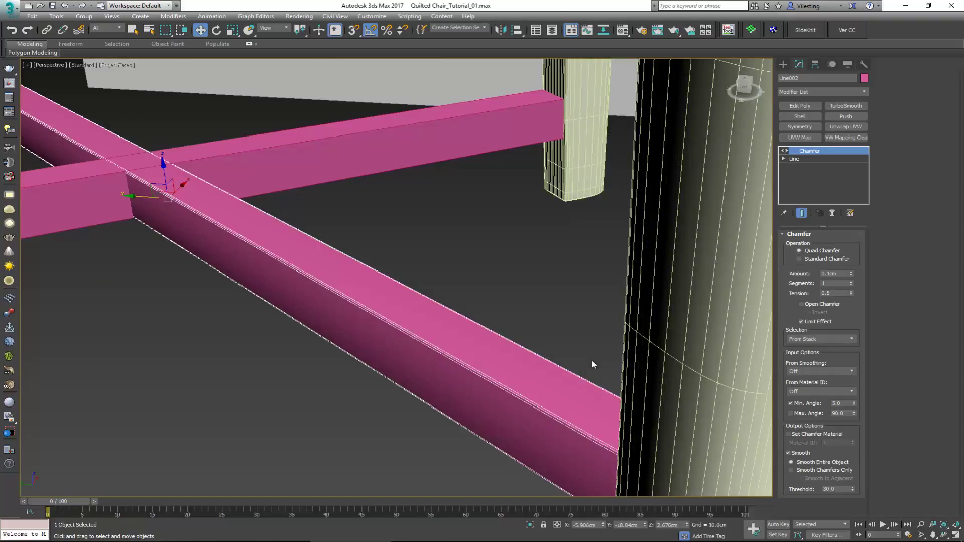
# Add an Edit Poly modifier to the chamfered stretcher and remove the diagonal edge from its end face inside the leg
pyautogui.scroll(5, 592, 361)
pyautogui.keyDown('alt'); pyautogui.moveTo(382, 144); pyautogui.dragTo(314, 158, button='middle'); pyautogui.keyUp('alt')
pyautogui.scroll(-10, 321, 149)
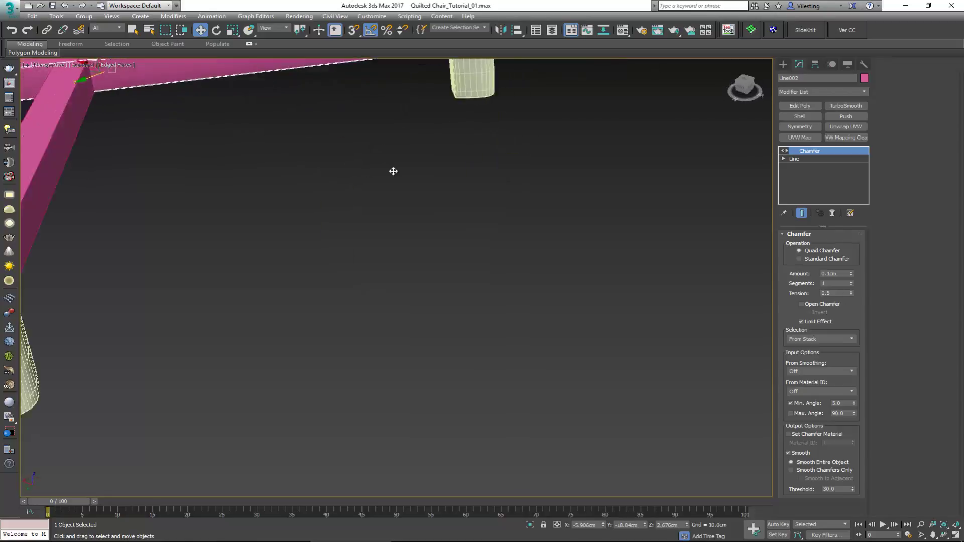
pyautogui.keyDown('alt'); pyautogui.moveTo(393, 171); pyautogui.dragTo(627, 169, button='middle'); pyautogui.keyUp('alt')
pyautogui.scroll(4, 242, 267)
pyautogui.press('F3')
pyautogui.scroll(2, 272, 263)
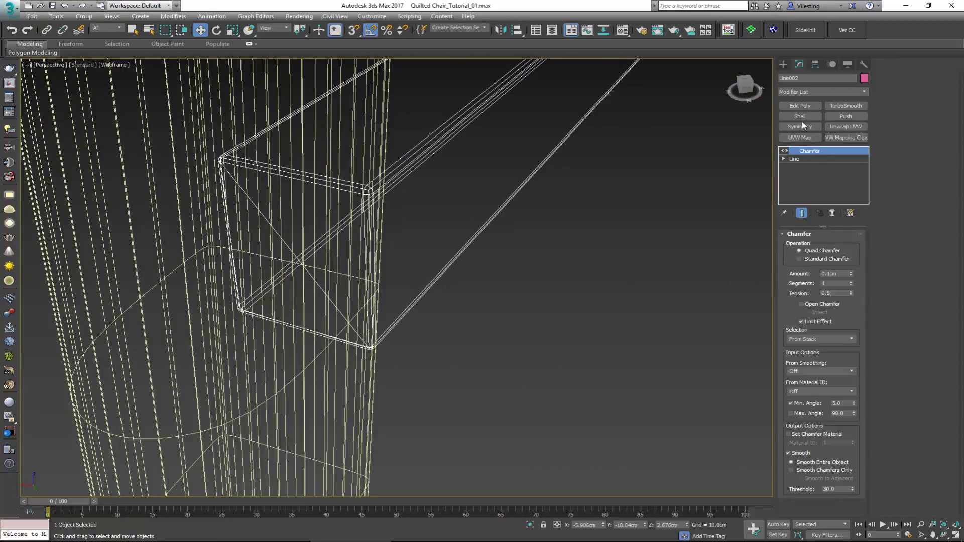
pyautogui.click(799, 106)
pyautogui.press('2')
pyautogui.click(273, 226)
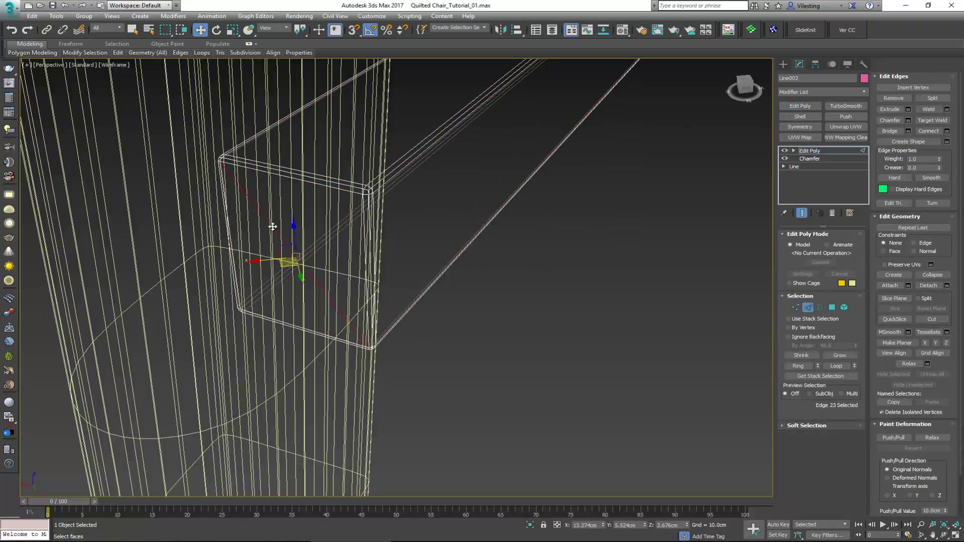
pyautogui.press('BackSpace')
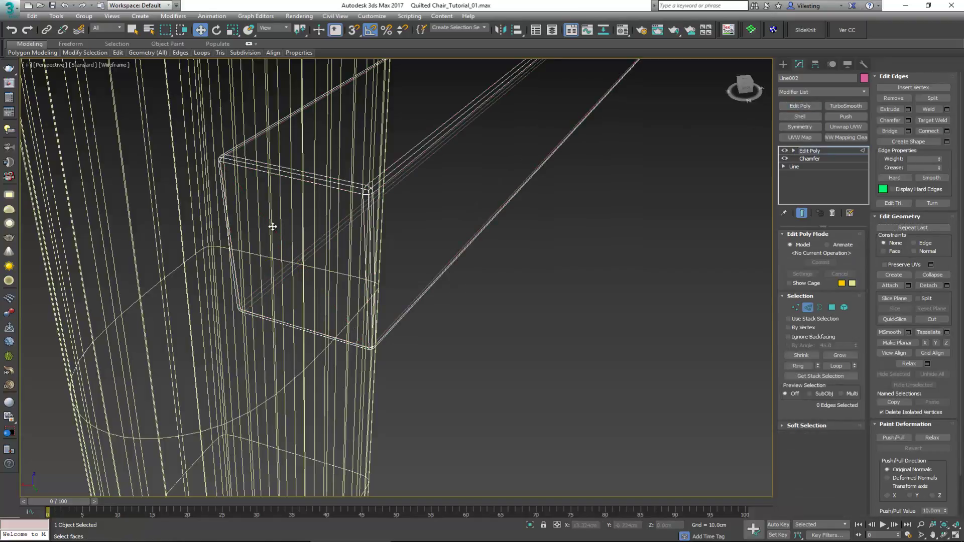
# Select the vertices at that end of the chamfered stretcher and move them deeper into the leg
pyautogui.press('F3')
pyautogui.moveTo(372, 197)
pyautogui.mouseDown(button='middle')
pyautogui.moveTo(308, 265)
pyautogui.moveTo(288, 232)
pyautogui.mouseUp(button='middle')
pyautogui.scroll(-5, 318, 264)
pyautogui.moveTo(206, 184); pyautogui.dragTo(355, 301, button='middle')
pyautogui.press('F3')
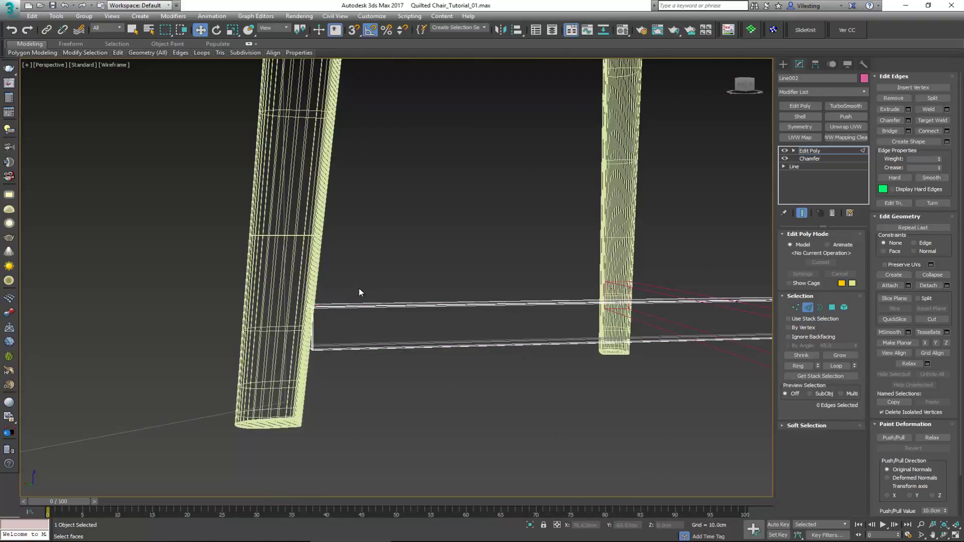
pyautogui.press('1')
pyautogui.moveTo(331, 289); pyautogui.dragTo(296, 359)
pyautogui.press('F3')
pyautogui.keyDown('alt'); pyautogui.moveTo(305, 329); pyautogui.dragTo(290, 346, button='middle'); pyautogui.keyUp('alt')
pyautogui.moveTo(289, 327); pyautogui.dragTo(280, 324)
pyautogui.keyDown('alt'); pyautogui.moveTo(280, 324); pyautogui.dragTo(340, 333, button='middle'); pyautogui.keyUp('alt')
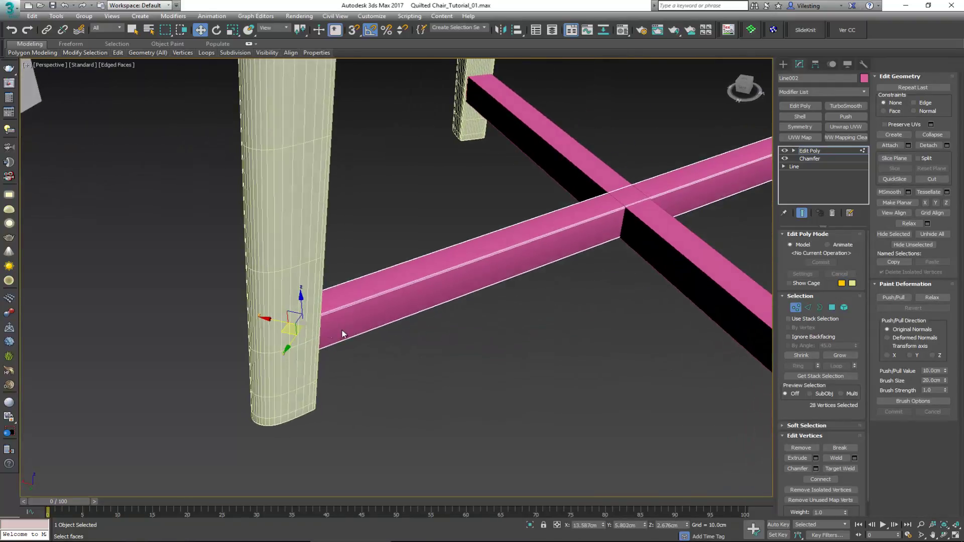
# Select the stretcher's end face inside the leg, grow the selection to the surrounding chamfer polygons, and delete them
pyautogui.press('F3')
pyautogui.scroll(3, 294, 341)
pyautogui.press('4')
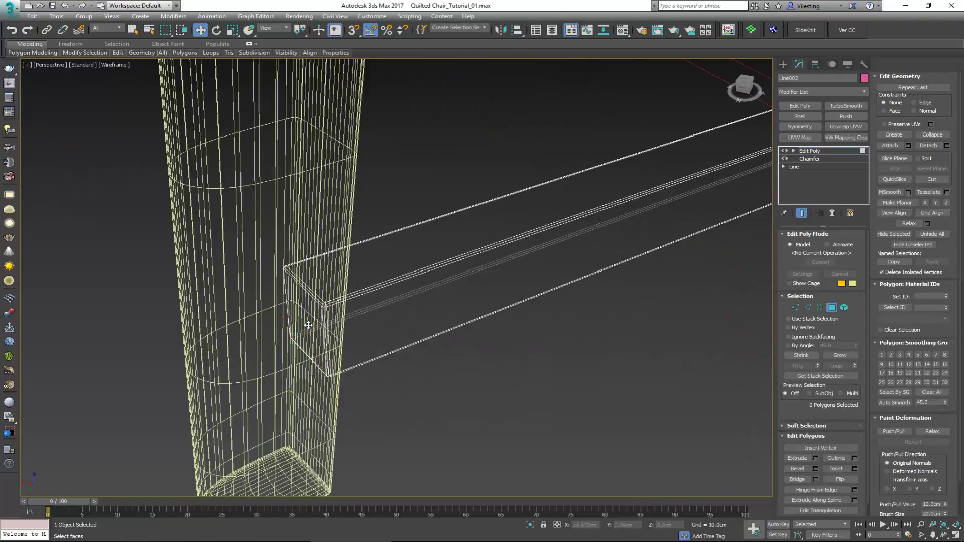
pyautogui.click(311, 325)
pyautogui.click(838, 356)
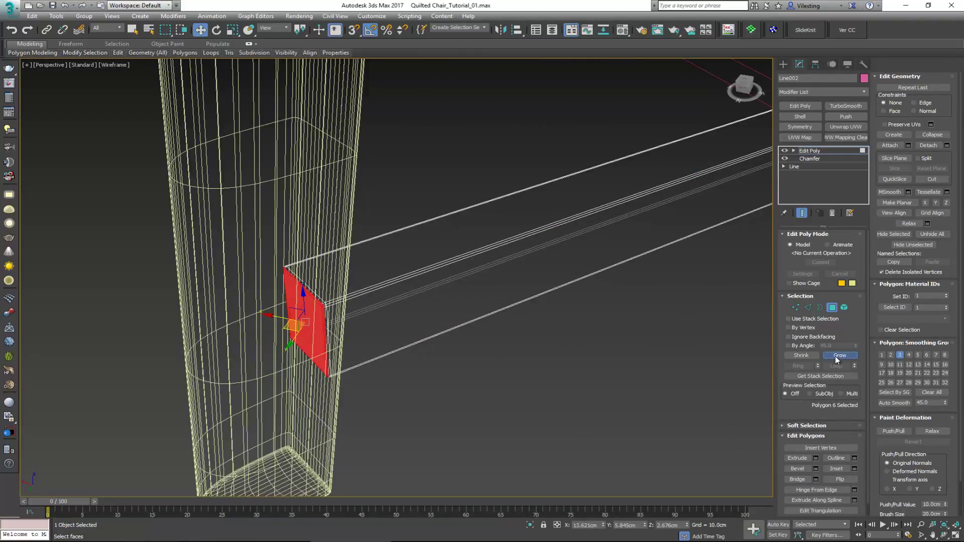
pyautogui.click(512, 341)
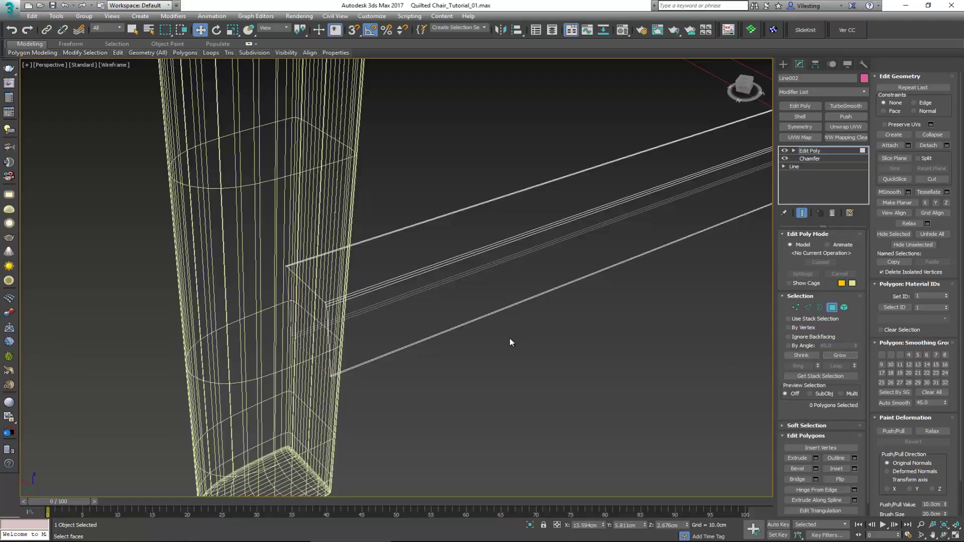
# Select the chamfered stretcher's other end face, grow the selection to the surrounding chamfer polygons, and delete them
pyautogui.scroll(-3, 511, 341)
pyautogui.keyDown('alt'); pyautogui.moveTo(503, 336); pyautogui.dragTo(475, 328, button='middle'); pyautogui.keyUp('alt')
pyautogui.press('F3')
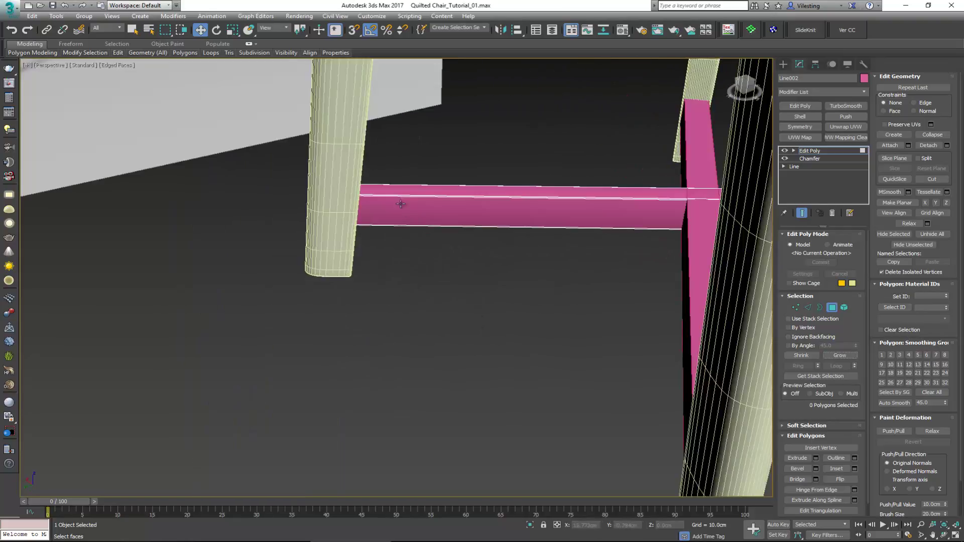
pyautogui.scroll(3, 406, 208)
pyautogui.scroll(-4, 294, 276)
pyautogui.moveTo(404, 224); pyautogui.dragTo(513, 352, button='middle')
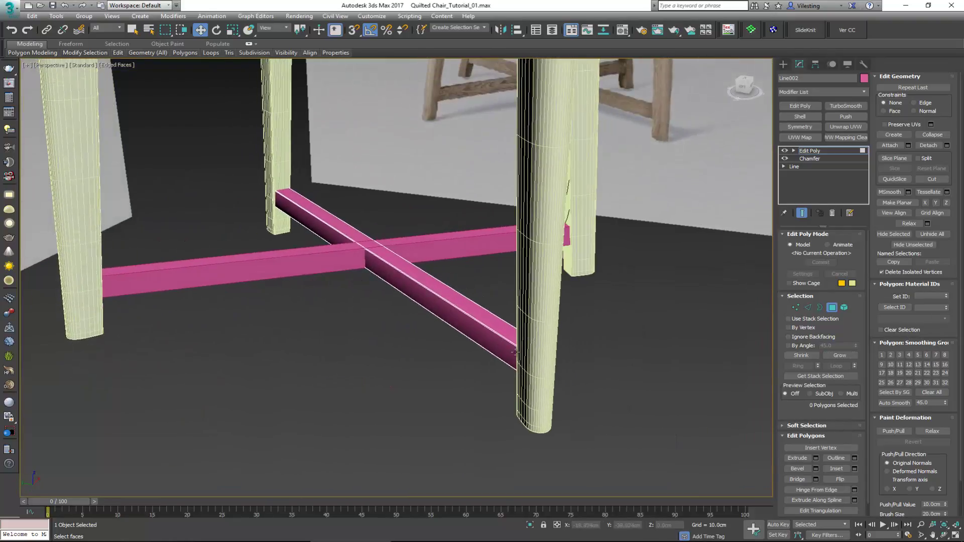
pyautogui.press('F3')
pyautogui.scroll(5, 513, 351)
pyautogui.scroll(3, 568, 364)
pyautogui.scroll(-1, 559, 366)
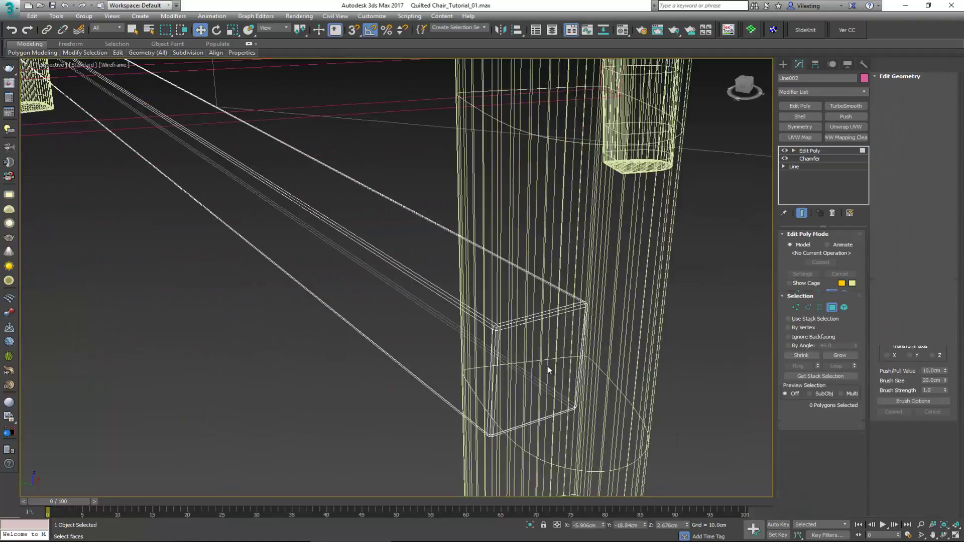
pyautogui.click(548, 366)
pyautogui.click(839, 355)
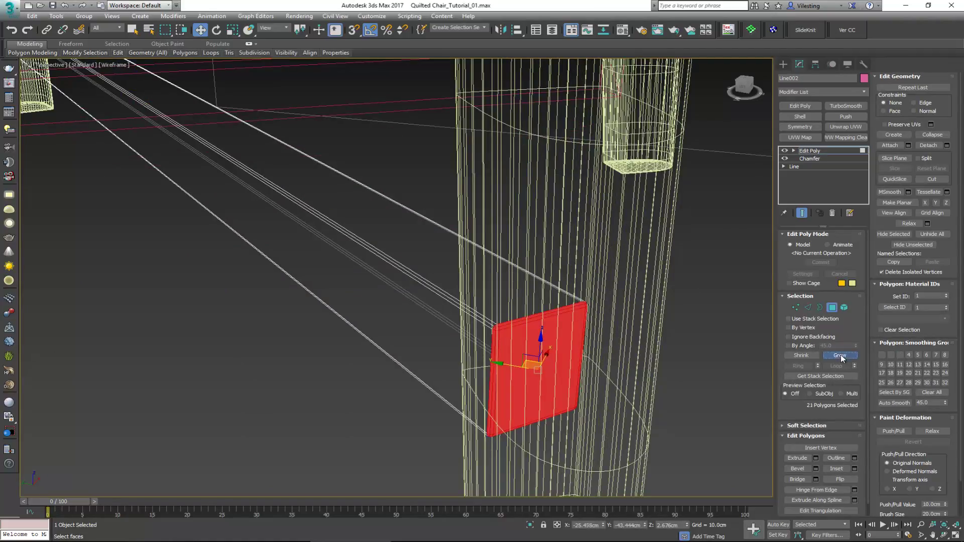
pyautogui.click(489, 301)
pyautogui.scroll(-3, 502, 304)
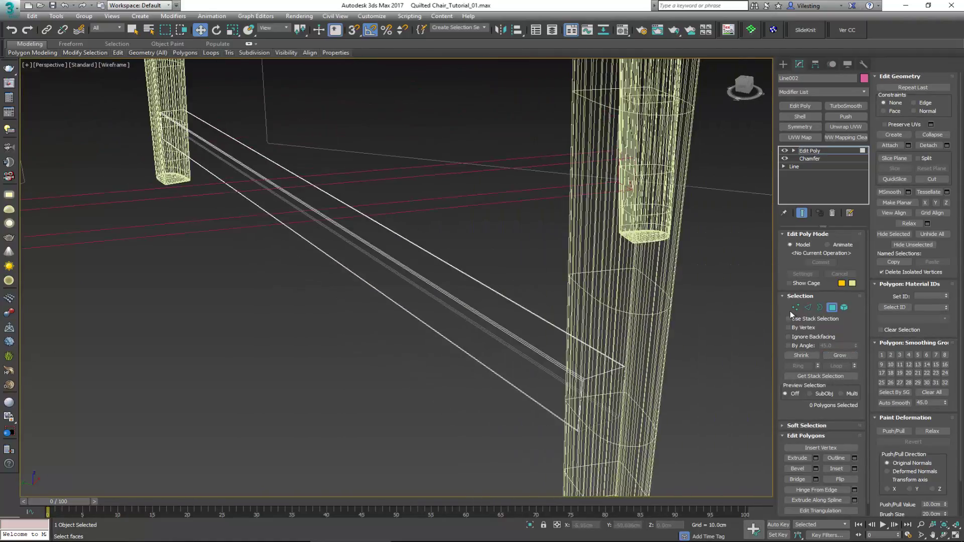
# Leave polygon editing on the finished stretcher and select the crossing stretcher
pyautogui.click(831, 307)
pyautogui.scroll(-5, 460, 287)
pyautogui.click(341, 282)
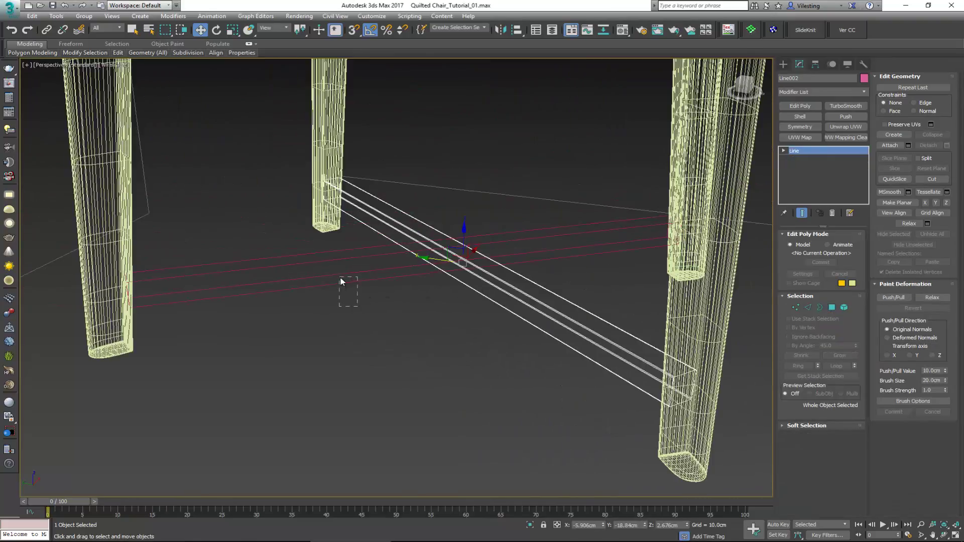
pyautogui.keyDown('alt'); pyautogui.moveTo(340, 282); pyautogui.dragTo(361, 292, button='middle'); pyautogui.keyUp('alt')
pyautogui.press('F3')
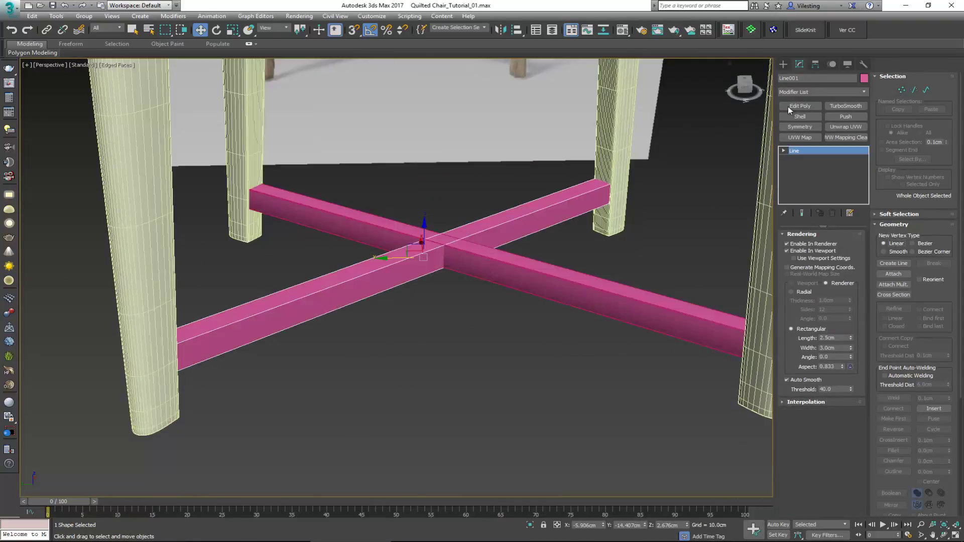
pyautogui.click(803, 92)
pyautogui.scroll(-3, 803, 95)
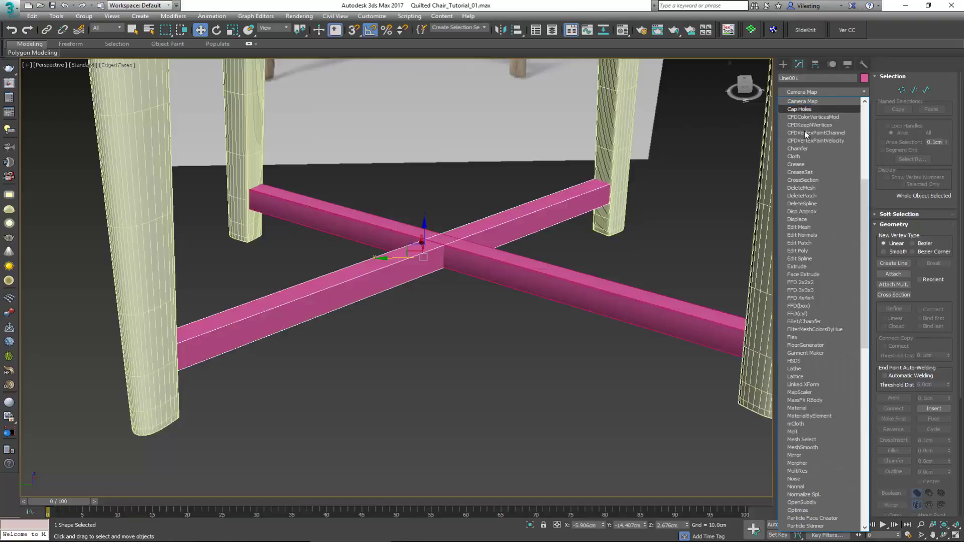
pyautogui.click(808, 148)
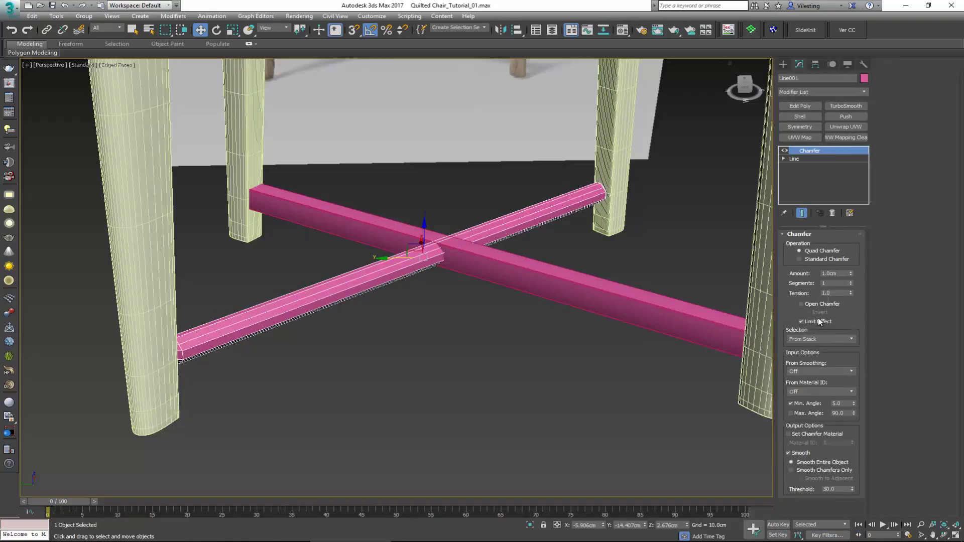
pyautogui.click(832, 214)
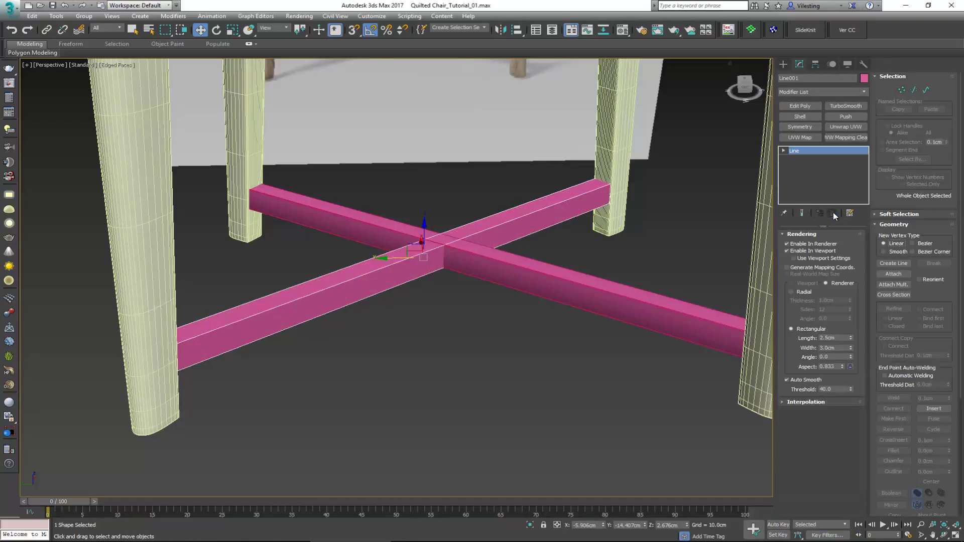
# Add a Chamfer modifier to the crossing stretcher with an amount of 0.1 cm and a tension of 0.5
pyautogui.click(809, 93)
pyautogui.press('c')
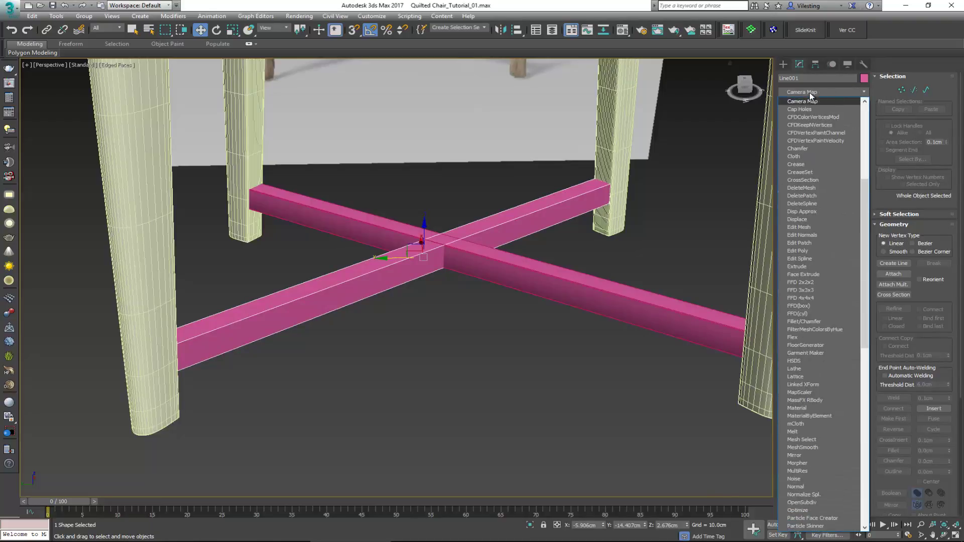
pyautogui.click(811, 148)
pyautogui.doubleClick(842, 273)
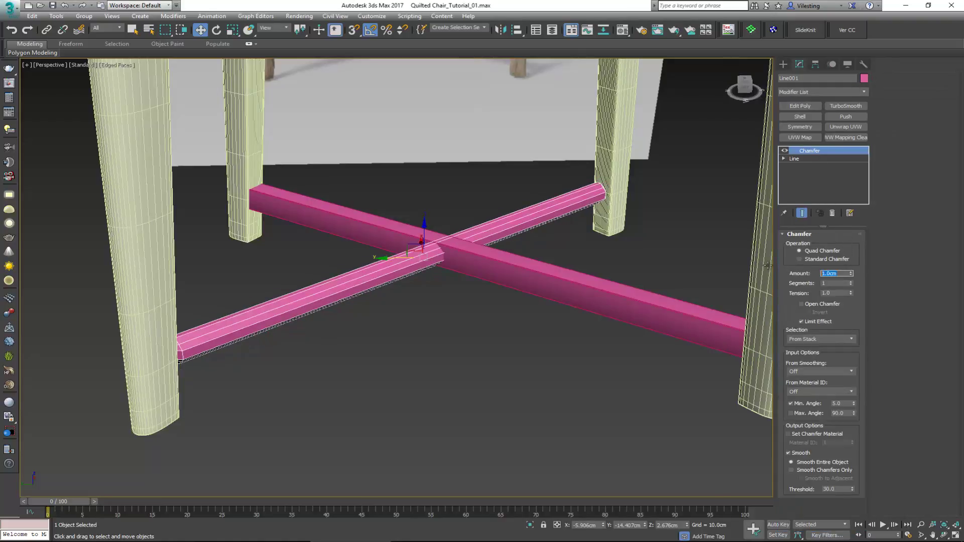
pyautogui.press('Return')
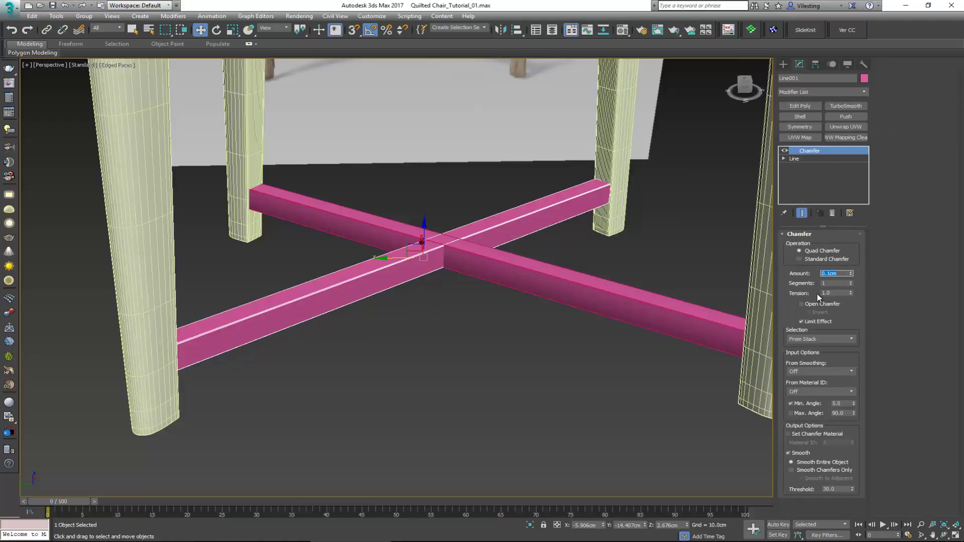
pyautogui.write('0.5')
pyautogui.press('Return')
pyautogui.scroll(3, 406, 265)
pyautogui.moveTo(406, 265); pyautogui.dragTo(479, 241, button='middle')
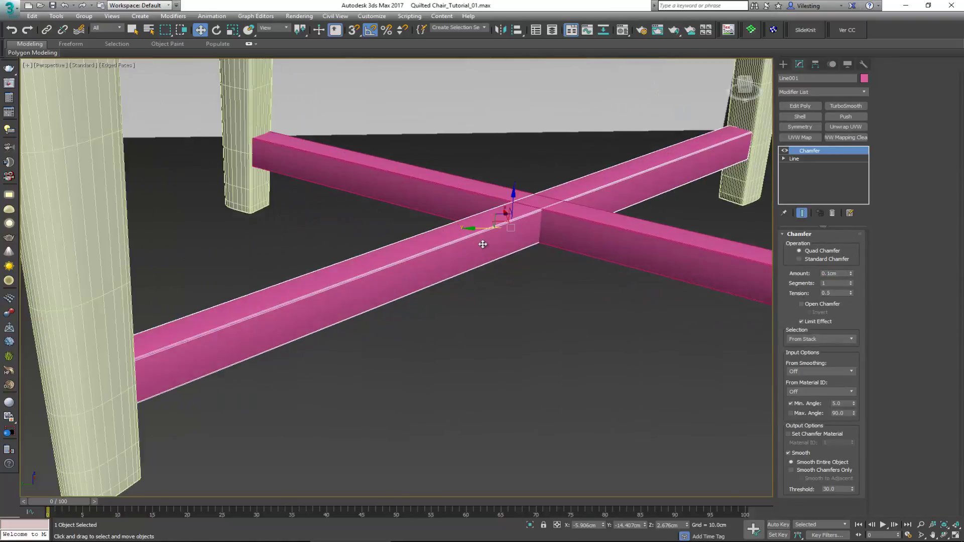
# Add an Edit Poly modifier to the crossing stretcher and delete one end face together with its surrounding chamfer polygons
pyautogui.click(800, 106)
pyautogui.press('F3')
pyautogui.scroll(8, 361, 297)
pyautogui.press('4')
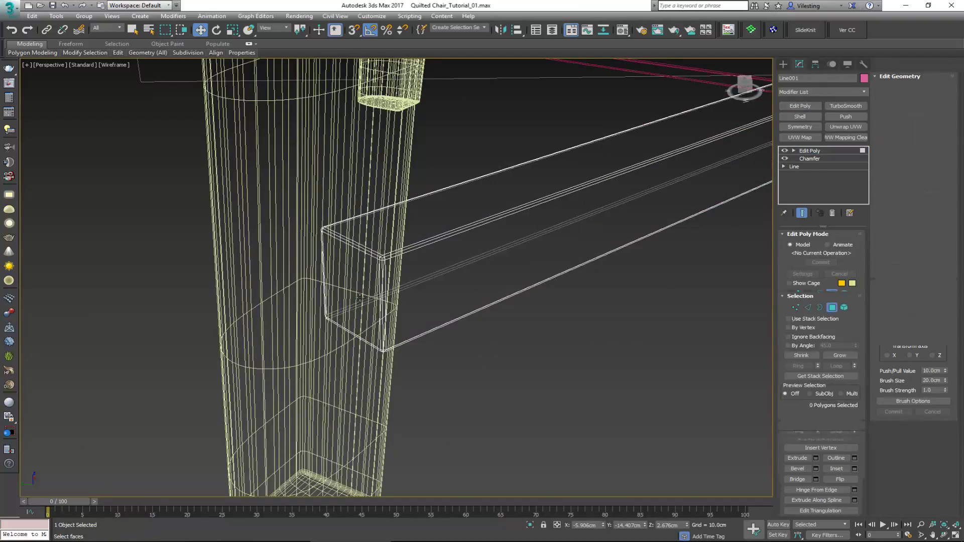
pyautogui.click(361, 297)
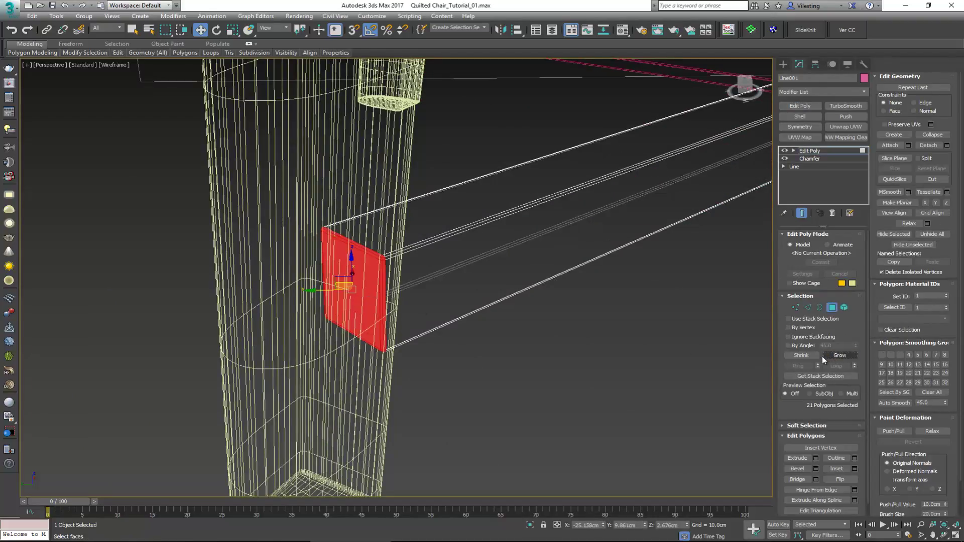
pyautogui.click(563, 282)
# Select the end face at the crossing stretcher's opposite end, grow the selection to the chamfer polygons, and delete them
pyautogui.keyDown('alt'); pyautogui.moveTo(564, 285); pyautogui.dragTo(650, 341, button='middle'); pyautogui.keyUp('alt')
pyautogui.scroll(3, 653, 341)
pyautogui.click(628, 329)
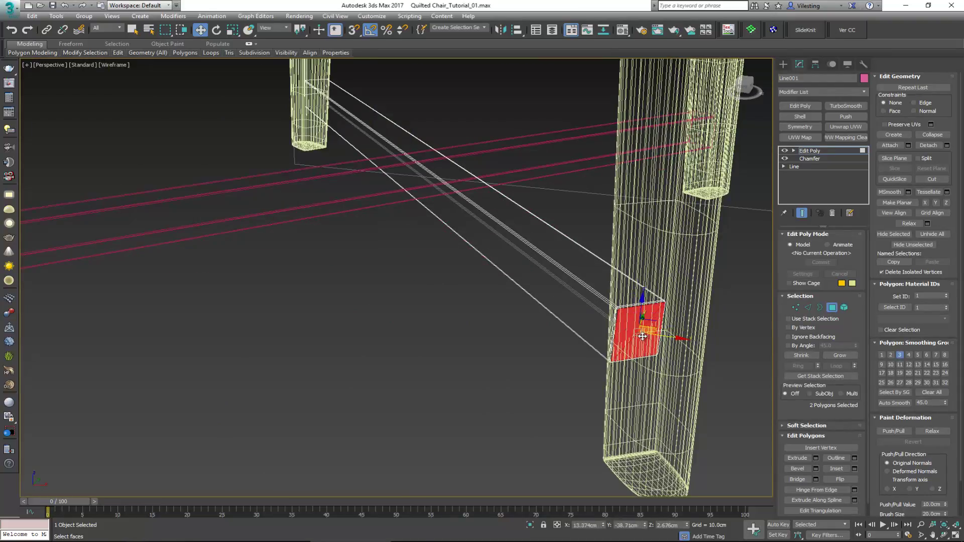
pyautogui.scroll(4, 635, 331)
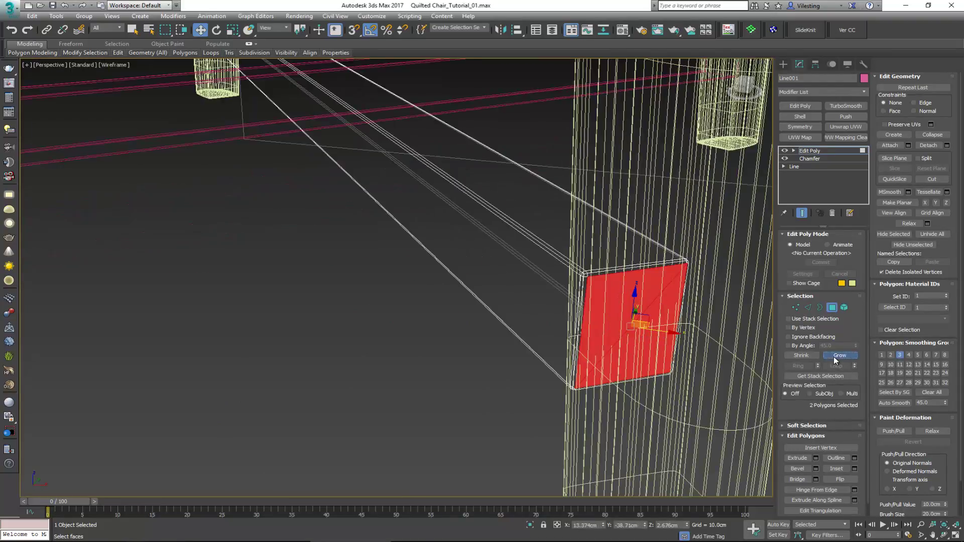
pyautogui.click(656, 292)
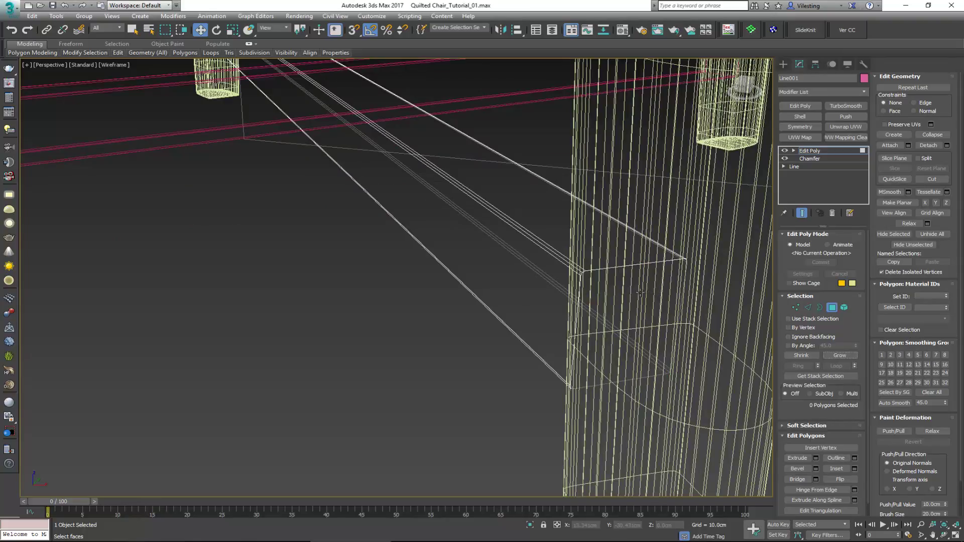
pyautogui.press('F3')
pyautogui.scroll(-5, 640, 293)
pyautogui.moveTo(572, 280)
pyautogui.keyDown('alt'); pyautogui.mouseDown(button='middle')
pyautogui.moveTo(542, 276)
pyautogui.moveTo(594, 269)
pyautogui.moveTo(567, 273)
pyautogui.mouseUp(button='middle'); pyautogui.keyUp('alt')
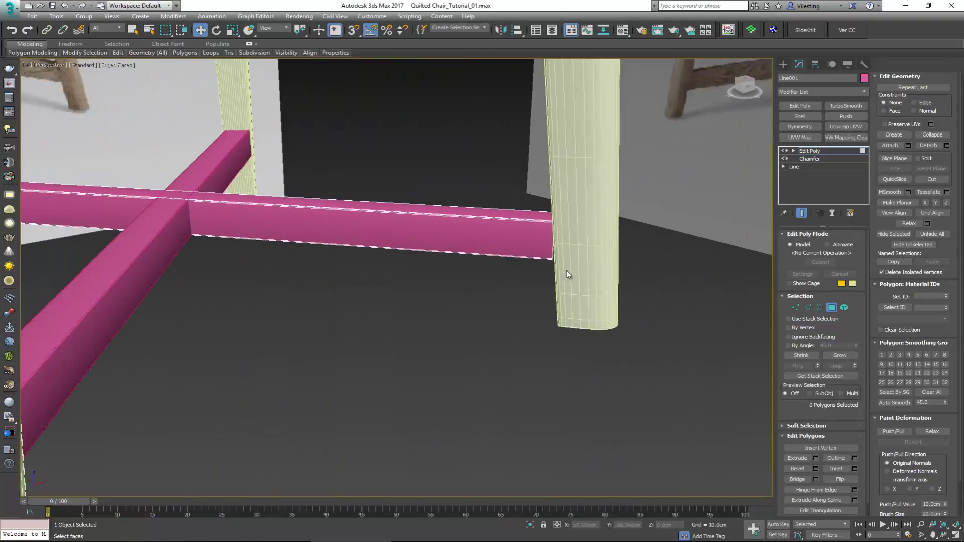
# Select the vertices at that open end of the stretcher and move them deeper into the leg
pyautogui.scroll(4, 566, 273)
pyautogui.press('1')
pyautogui.press('F3')
pyautogui.moveTo(503, 156); pyautogui.dragTo(615, 276)
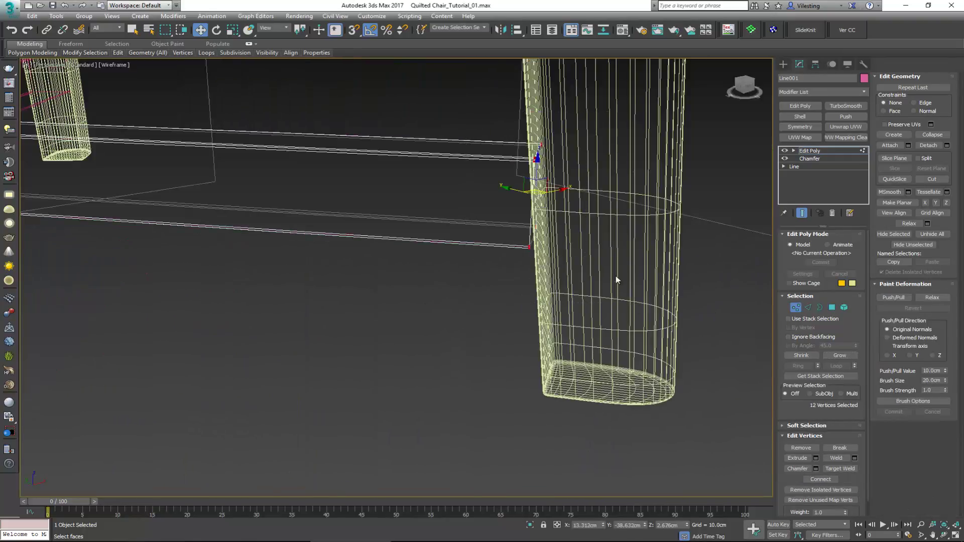
pyautogui.press('F3')
pyautogui.scroll(-1, 576, 234)
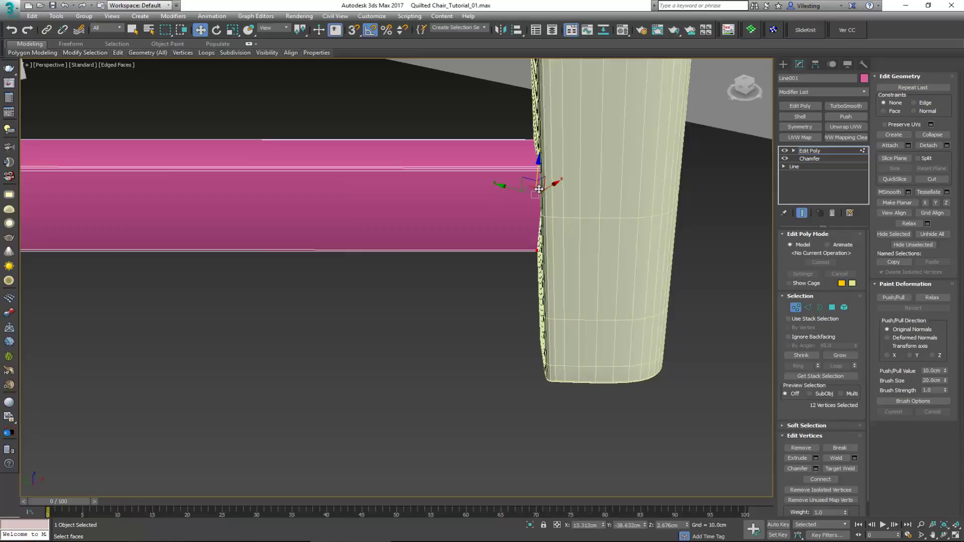
pyautogui.moveTo(531, 188); pyautogui.dragTo(552, 190)
pyautogui.press('F3')
pyautogui.keyDown('alt'); pyautogui.moveTo(552, 190); pyautogui.dragTo(628, 179, button='middle'); pyautogui.keyUp('alt')
pyautogui.press('F3')
pyautogui.scroll(6, 564, 195)
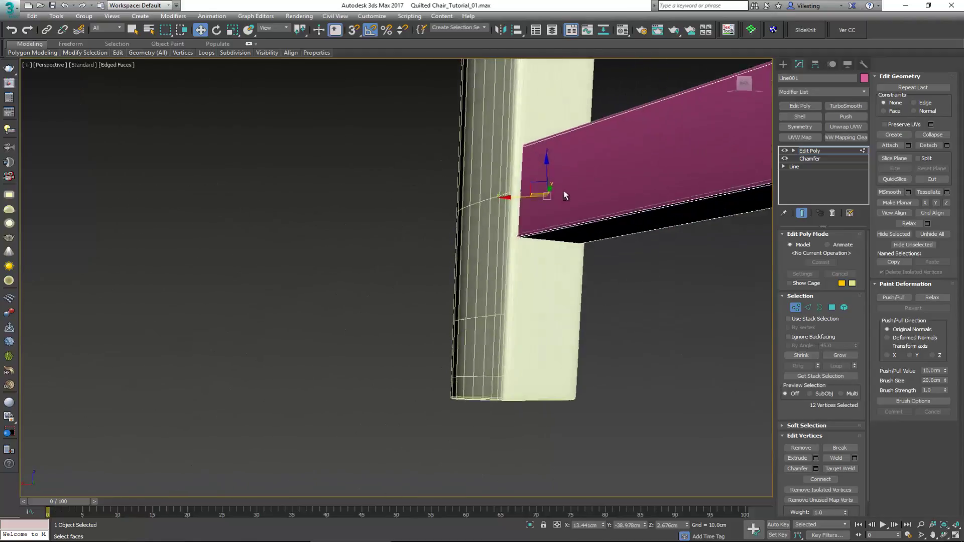
# Move the vertices at the stretcher's other open end into its leg to close the gap, and leave vertex editing
pyautogui.keyDown('alt'); pyautogui.moveTo(564, 195); pyautogui.dragTo(380, 270, button='middle'); pyautogui.keyUp('alt')
pyautogui.press('z')
pyautogui.keyDown('alt'); pyautogui.moveTo(463, 231); pyautogui.dragTo(393, 315, button='middle'); pyautogui.keyUp('alt')
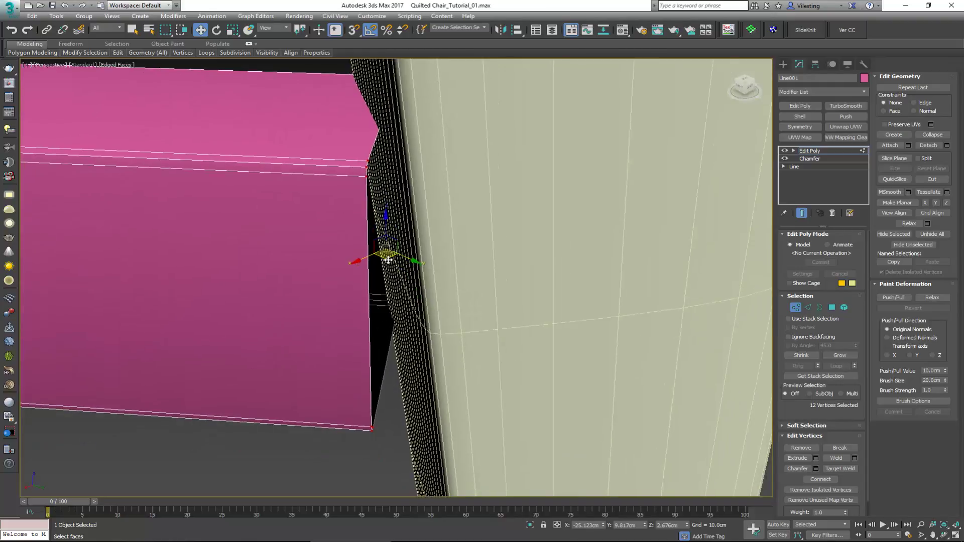
pyautogui.moveTo(388, 259); pyautogui.dragTo(456, 260)
pyautogui.keyDown('alt'); pyautogui.moveTo(456, 260); pyautogui.dragTo(749, 260, button='middle'); pyautogui.keyUp('alt')
pyautogui.click(795, 307)
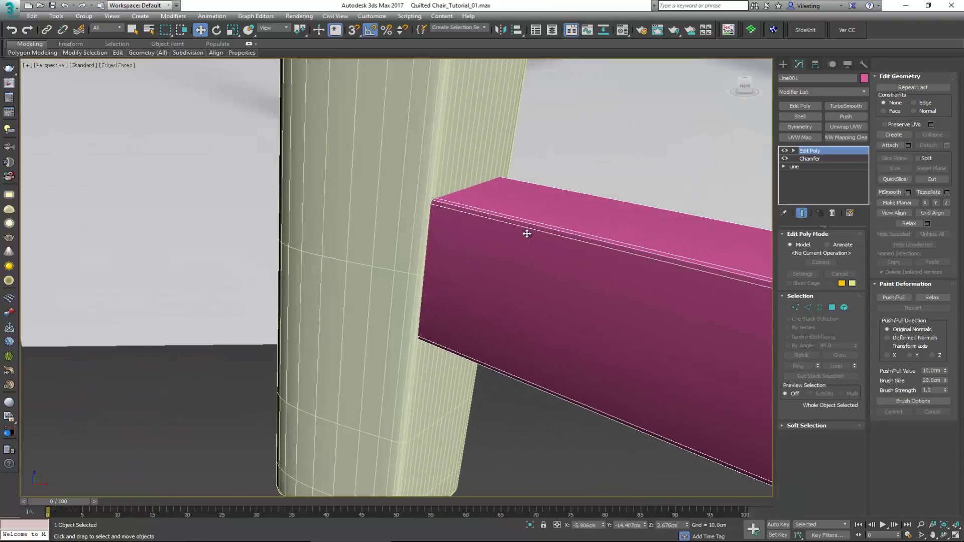
# Select both crossed stretchers and clone them upward as copies to just below the seat
pyautogui.scroll(-5, 503, 299)
pyautogui.keyDown('alt'); pyautogui.moveTo(566, 258); pyautogui.dragTo(504, 274, button='middle'); pyautogui.keyUp('alt')
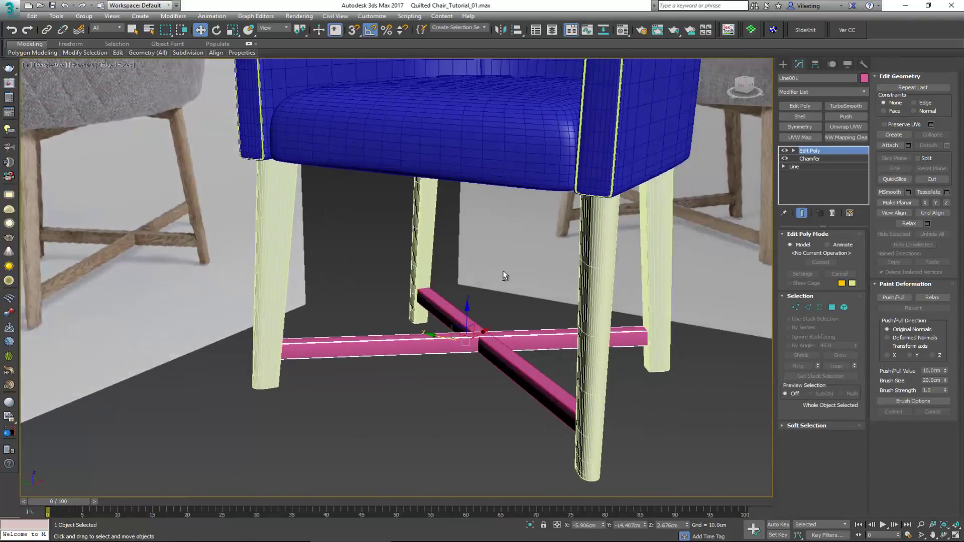
pyautogui.keyDown('ctrl'); pyautogui.click(508, 358); pyautogui.keyUp('ctrl')
pyautogui.keyDown('alt'); pyautogui.moveTo(509, 358); pyautogui.dragTo(429, 399, button='middle'); pyautogui.keyUp('alt')
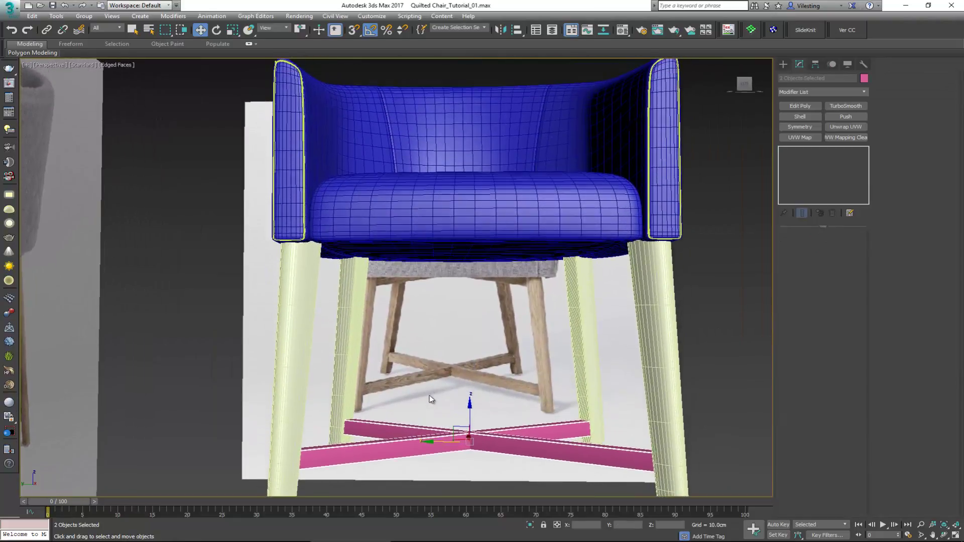
pyautogui.keyDown('shift'); pyautogui.moveTo(470, 414); pyautogui.dragTo(463, 231); pyautogui.keyUp('shift')
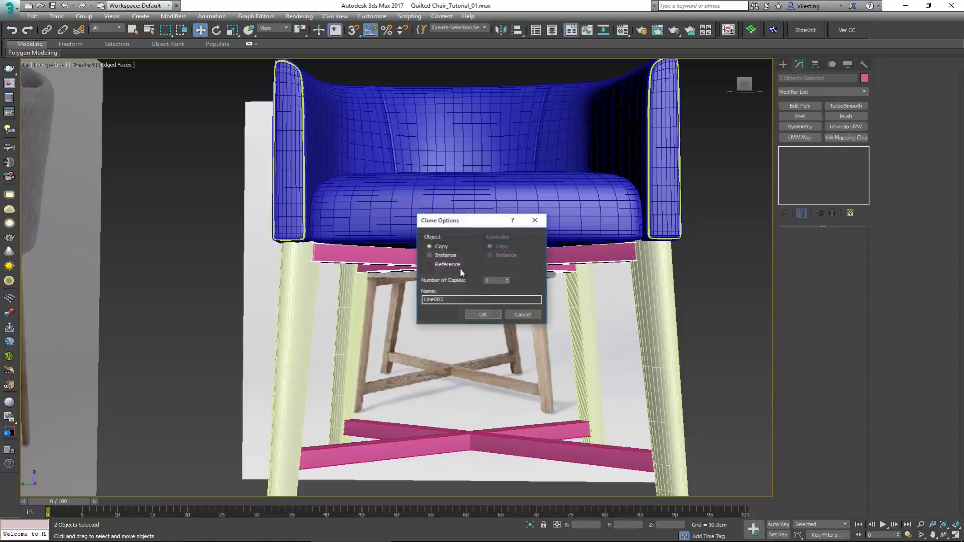
pyautogui.click(485, 315)
pyautogui.keyDown('alt'); pyautogui.moveTo(472, 322); pyautogui.dragTo(444, 320, button='middle'); pyautogui.keyUp('alt')
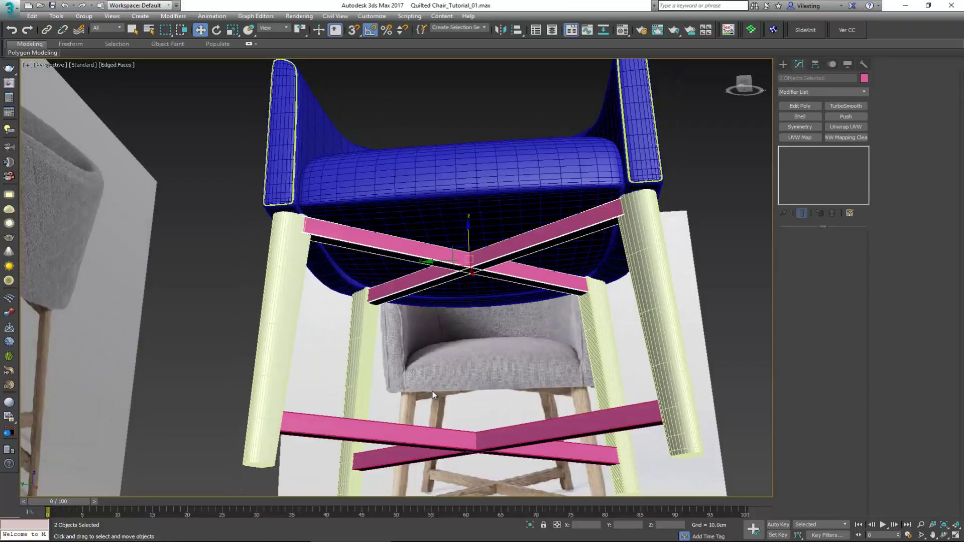
# Select the end vertices of one upper stretcher and shift them so the end sits centred on the leg top
pyautogui.keyDown('alt'); pyautogui.moveTo(419, 355); pyautogui.dragTo(443, 309, button='middle'); pyautogui.keyUp('alt')
pyautogui.keyDown('alt'); pyautogui.moveTo(431, 349); pyautogui.dragTo(361, 304, button='middle'); pyautogui.keyUp('alt')
pyautogui.click(336, 251)
pyautogui.scroll(5, 329, 252)
pyautogui.keyDown('alt'); pyautogui.moveTo(329, 253); pyautogui.dragTo(302, 222, button='middle'); pyautogui.keyUp('alt')
pyautogui.press('1')
pyautogui.moveTo(178, 190); pyautogui.dragTo(281, 273)
pyautogui.keyDown('alt'); pyautogui.moveTo(333, 307); pyautogui.dragTo(226, 288, button='middle'); pyautogui.keyUp('alt')
pyautogui.scroll(4, 217, 233)
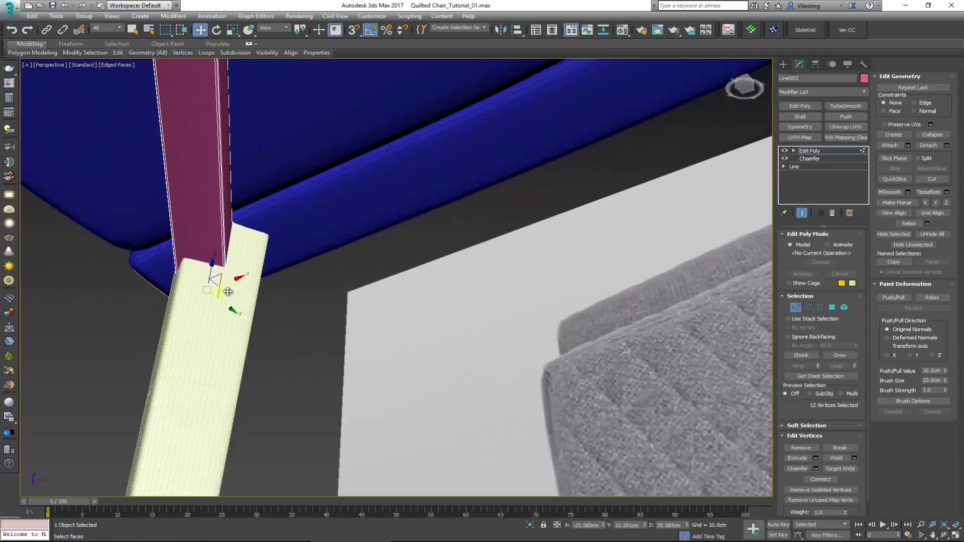
pyautogui.moveTo(228, 292); pyautogui.dragTo(251, 295)
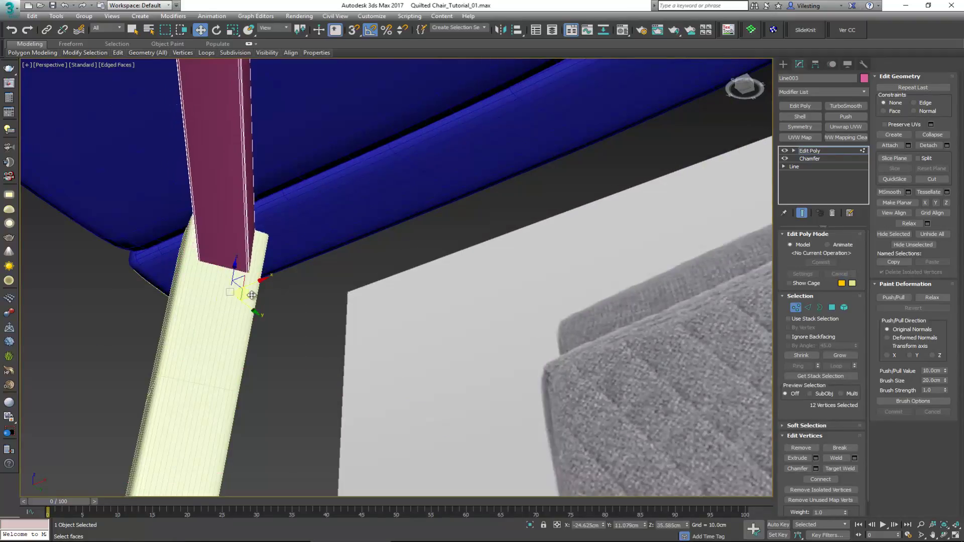
# Select the vertices at that upper stretcher's other end and inspect how they sit inside the leg
pyautogui.scroll(-4, 252, 295)
pyautogui.keyDown('alt'); pyautogui.moveTo(276, 286); pyautogui.dragTo(309, 292, button='middle'); pyautogui.keyUp('alt')
pyautogui.press('z')
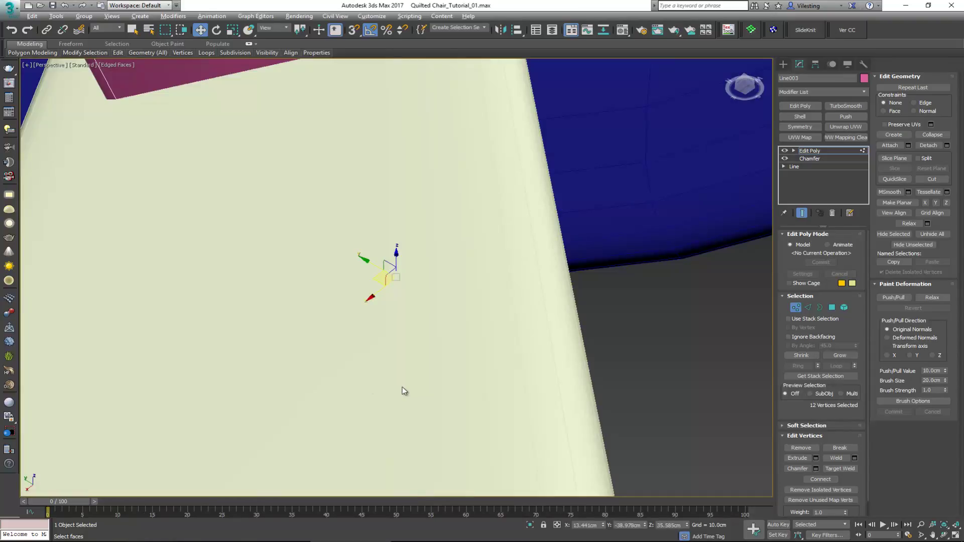
pyautogui.keyDown('alt'); pyautogui.moveTo(405, 391); pyautogui.dragTo(370, 306, button='middle'); pyautogui.keyUp('alt')
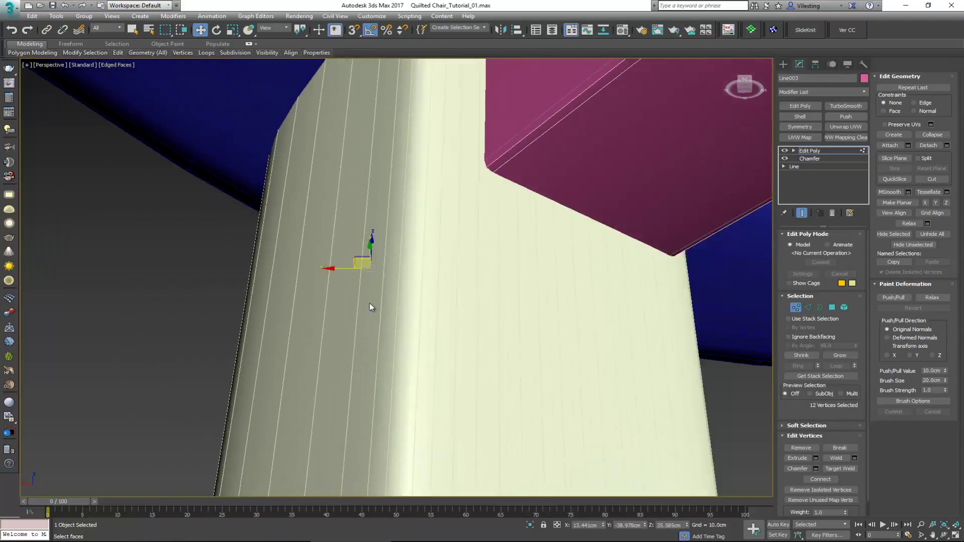
pyautogui.scroll(-10, 553, 322)
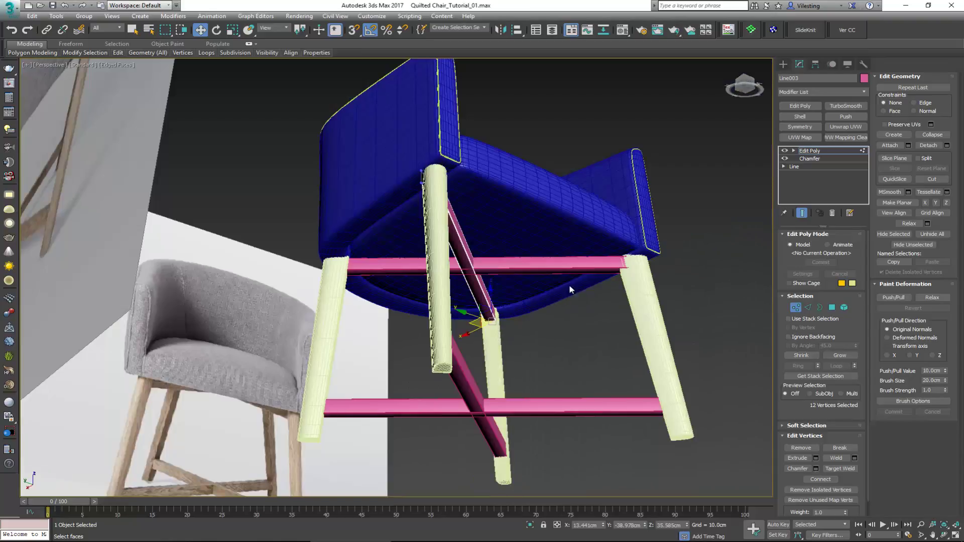
pyautogui.press('1')
# Move the end vertices of the other upper stretcher so that end sits centred on its leg top, and leave vertex editing
pyautogui.click(597, 268)
pyautogui.press('1')
pyautogui.moveTo(673, 215); pyautogui.dragTo(564, 322)
pyautogui.press('z')
pyautogui.keyDown('alt'); pyautogui.moveTo(600, 329); pyautogui.dragTo(635, 323, button='middle'); pyautogui.keyUp('alt')
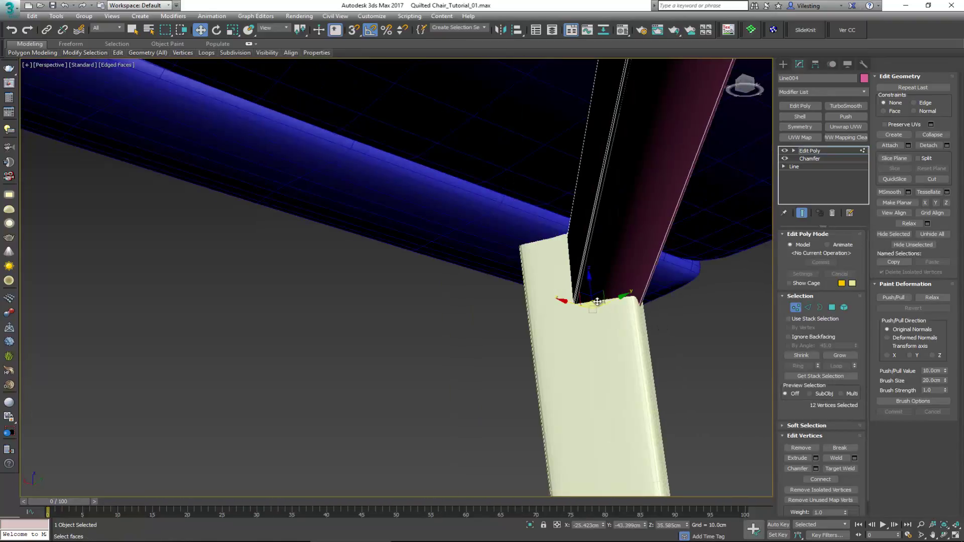
pyautogui.moveTo(597, 302); pyautogui.dragTo(571, 306)
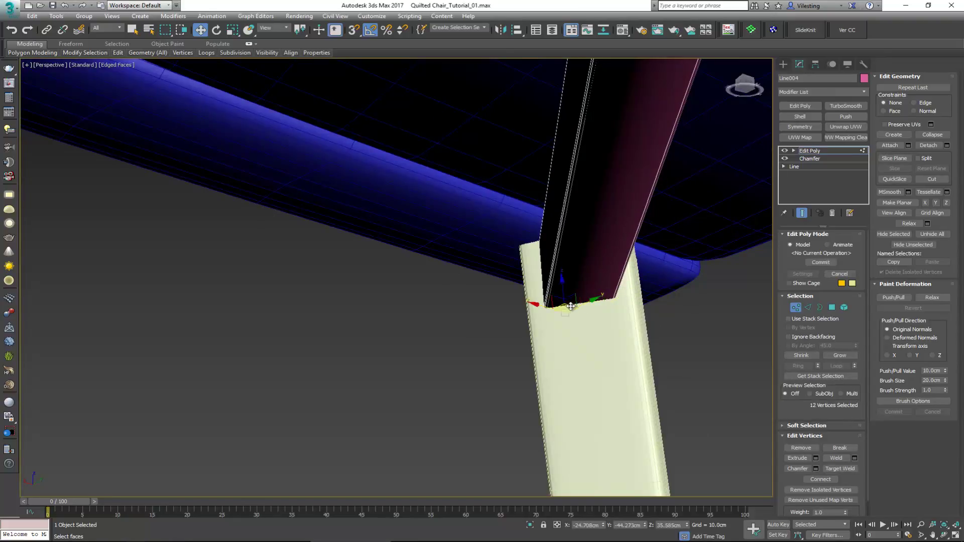
pyautogui.press('1')
# Select the legs together with all upper and lower stretchers and assign them a grey custom object color
pyautogui.hotkey('shift', 'z')
pyautogui.hotkey('shift', 'z')
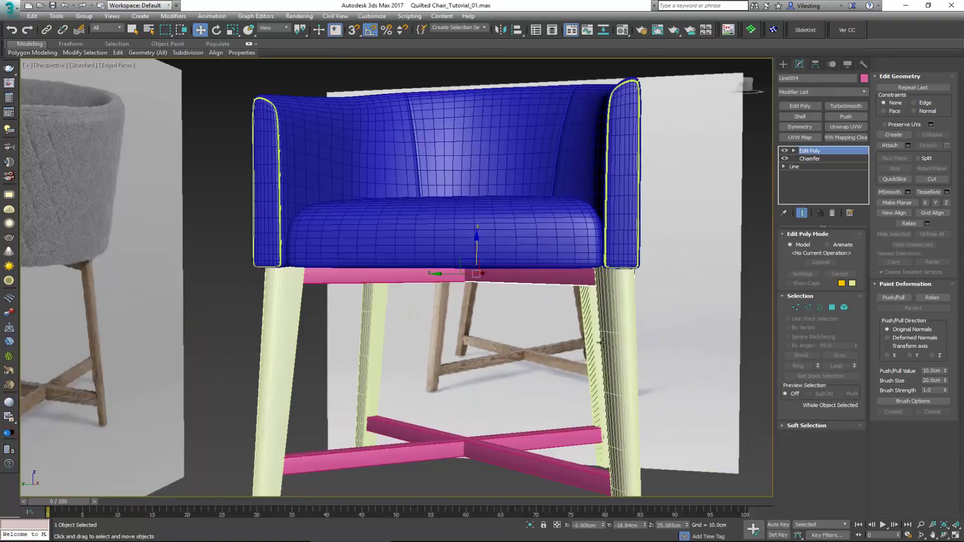
pyautogui.hotkey('shift', 'z')
pyautogui.hotkey('shift', 'z')
pyautogui.hotkey('shift', 'z')
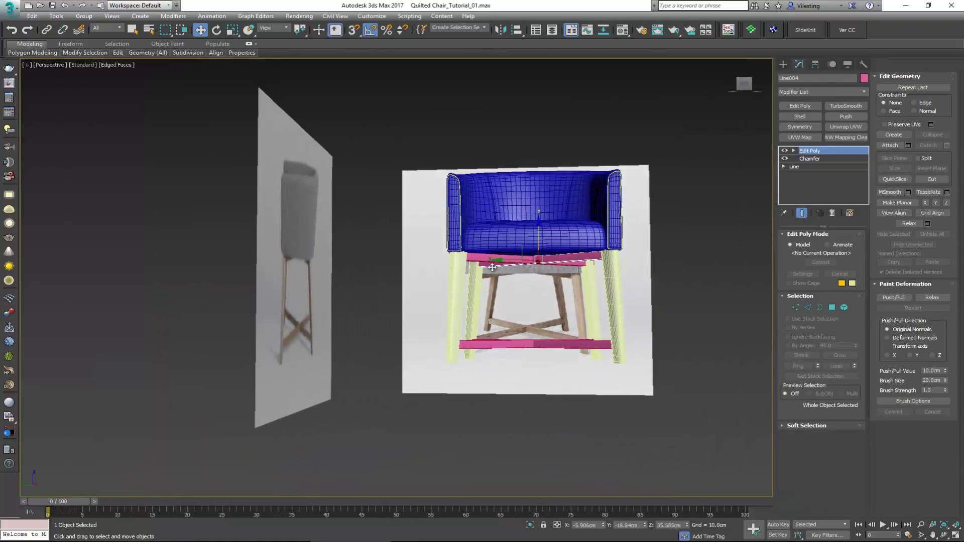
pyautogui.keyDown('ctrl'); pyautogui.click(492, 266); pyautogui.keyUp('ctrl')
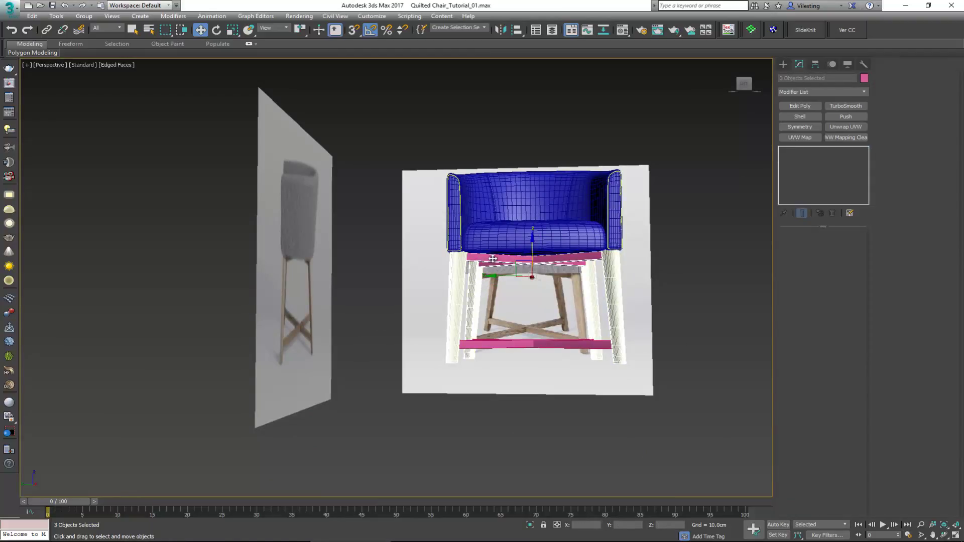
pyautogui.keyDown('ctrl'); pyautogui.click(510, 344); pyautogui.keyUp('ctrl')
pyautogui.keyDown('alt'); pyautogui.moveTo(511, 343); pyautogui.dragTo(596, 366, button='middle'); pyautogui.keyUp('alt')
pyautogui.keyDown('ctrl'); pyautogui.click(541, 341); pyautogui.keyUp('ctrl')
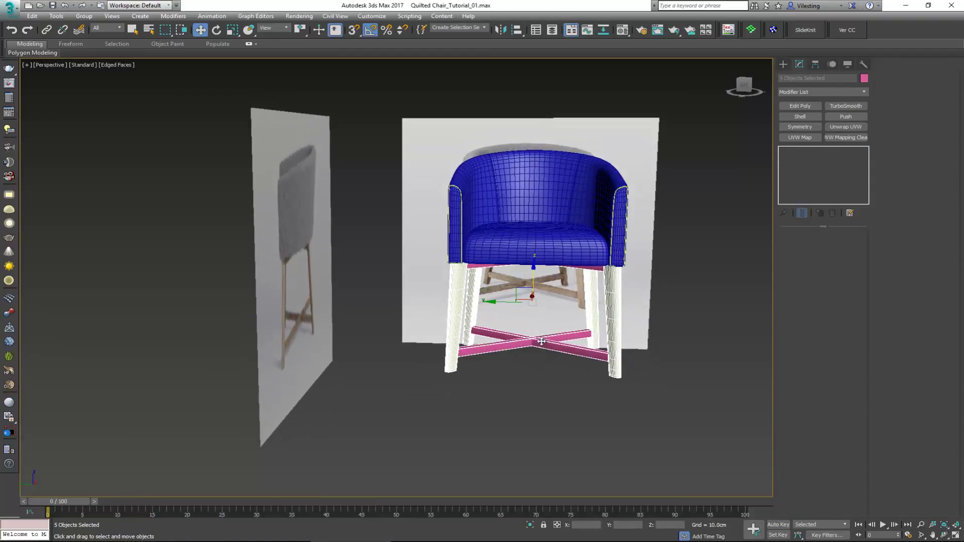
pyautogui.click(864, 79)
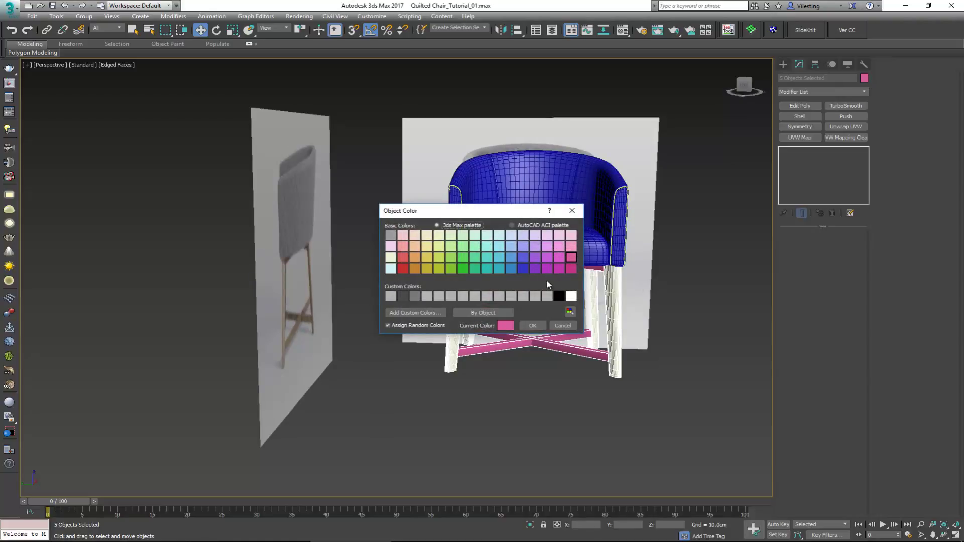
pyautogui.click(418, 297)
pyautogui.click(532, 325)
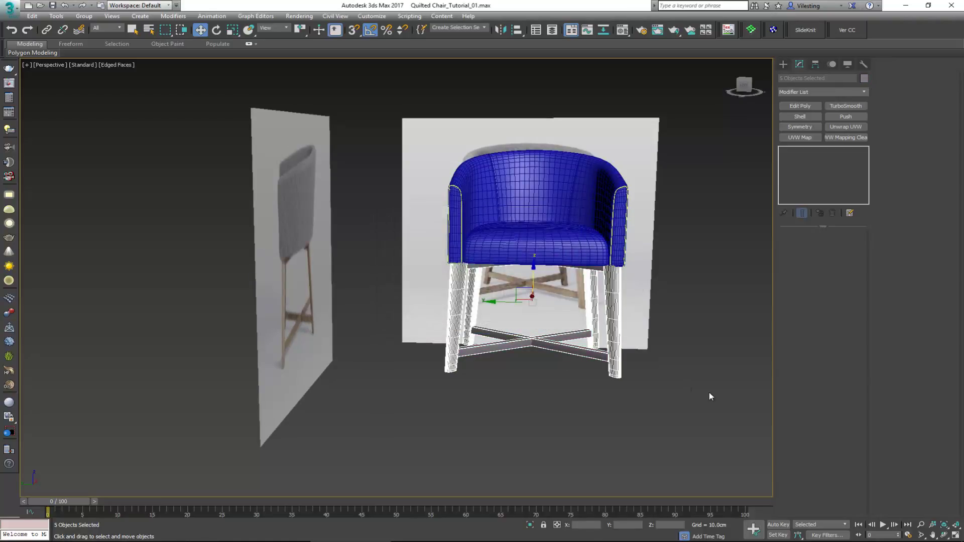
# Deselect the frame, hide the wireframe edges and examine the shaded chair and the joints under the seat
pyautogui.click(709, 393)
pyautogui.moveTo(685, 345)
pyautogui.keyDown('alt'); pyautogui.mouseDown(button='middle')
pyautogui.moveTo(652, 330)
pyautogui.moveTo(655, 314)
pyautogui.moveTo(538, 323)
pyautogui.moveTo(512, 269)
pyautogui.moveTo(532, 248)
pyautogui.moveTo(519, 306)
pyautogui.mouseUp(button='middle'); pyautogui.keyUp('alt')
pyautogui.press('F4')
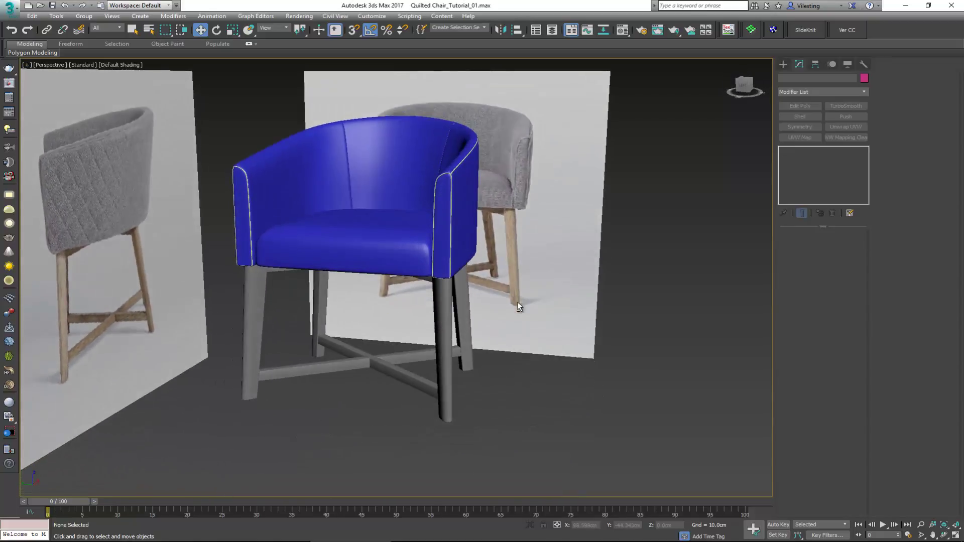
pyautogui.moveTo(329, 395); pyautogui.dragTo(380, 373, button='middle')
pyautogui.scroll(8, 380, 372)
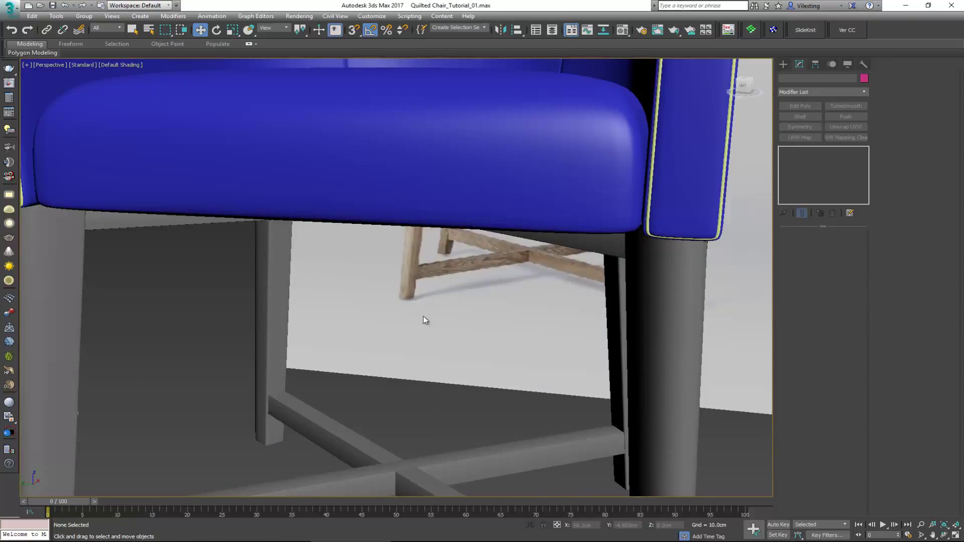
# Show the wireframe edges again, select the seat and the shell, and extend the selection to the whole chair to review its mesh
pyautogui.click(424, 198)
pyautogui.keyDown('alt'); pyautogui.moveTo(423, 198); pyautogui.dragTo(432, 294, button='middle'); pyautogui.keyUp('alt')
pyautogui.press('F4')
pyautogui.hotkey('shift', 'z')
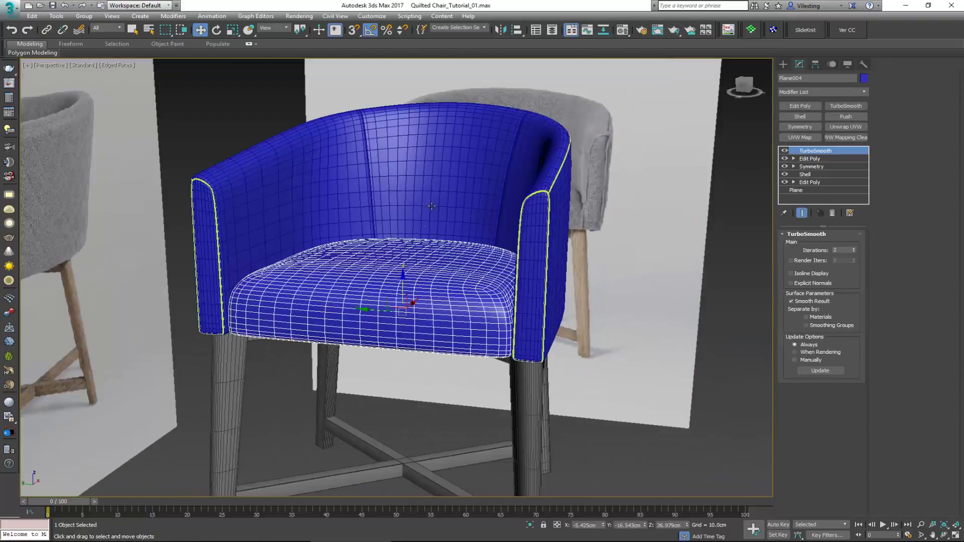
pyautogui.keyDown('ctrl'); pyautogui.click(567, 303); pyautogui.keyUp('ctrl')
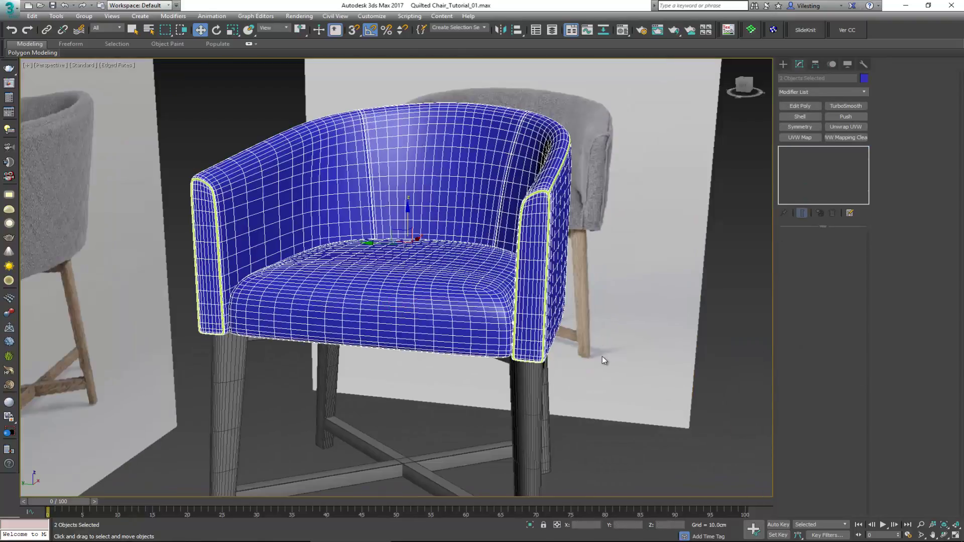
pyautogui.scroll(-8, 601, 356)
pyautogui.moveTo(437, 362); pyautogui.dragTo(424, 365)
pyautogui.press('z')
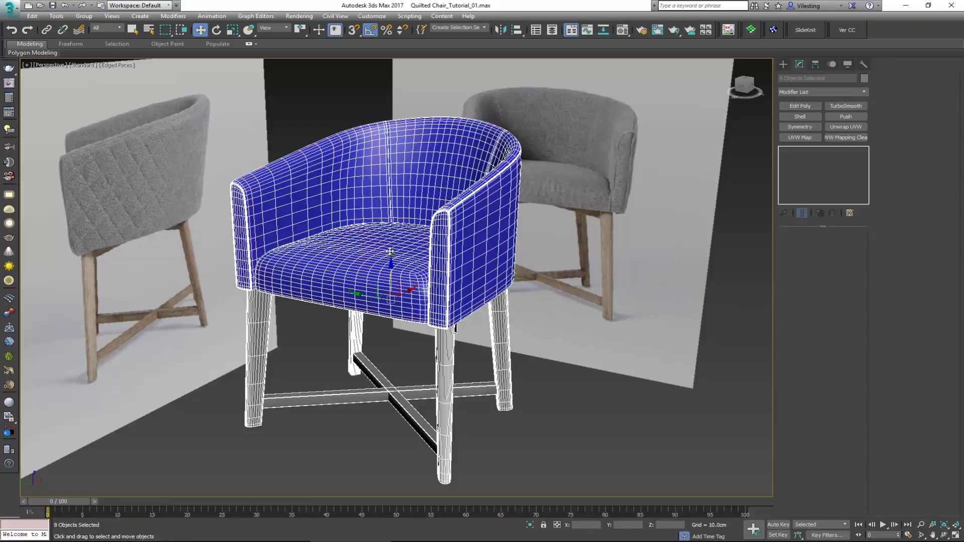
# Select only the upholstered shell, examine its mesh and piping from several sides against the quilted reference, and clear the selection
pyautogui.click(523, 282)
pyautogui.scroll(3, 442, 198)
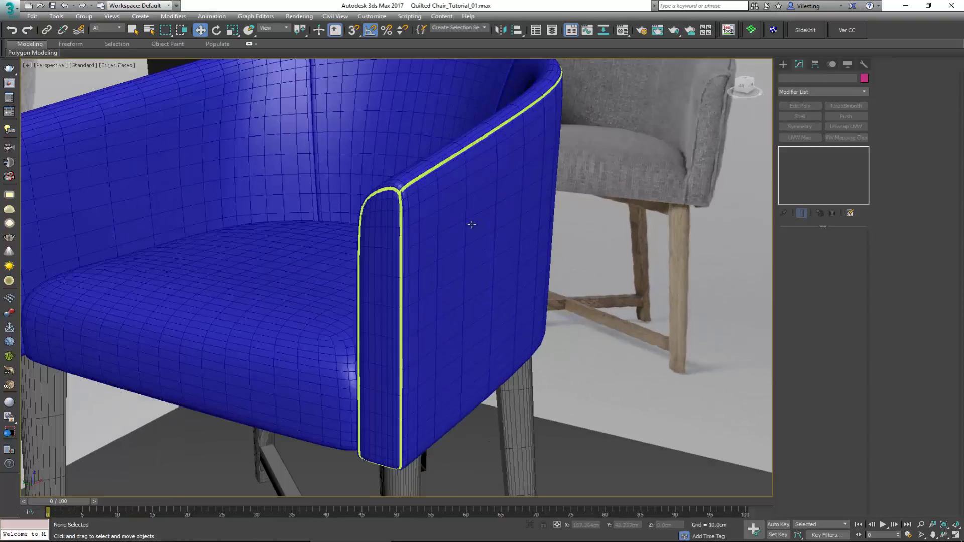
pyautogui.click(441, 200)
pyautogui.scroll(3, 432, 203)
pyautogui.keyDown('alt'); pyautogui.moveTo(420, 208); pyautogui.dragTo(265, 183, button='middle'); pyautogui.keyUp('alt')
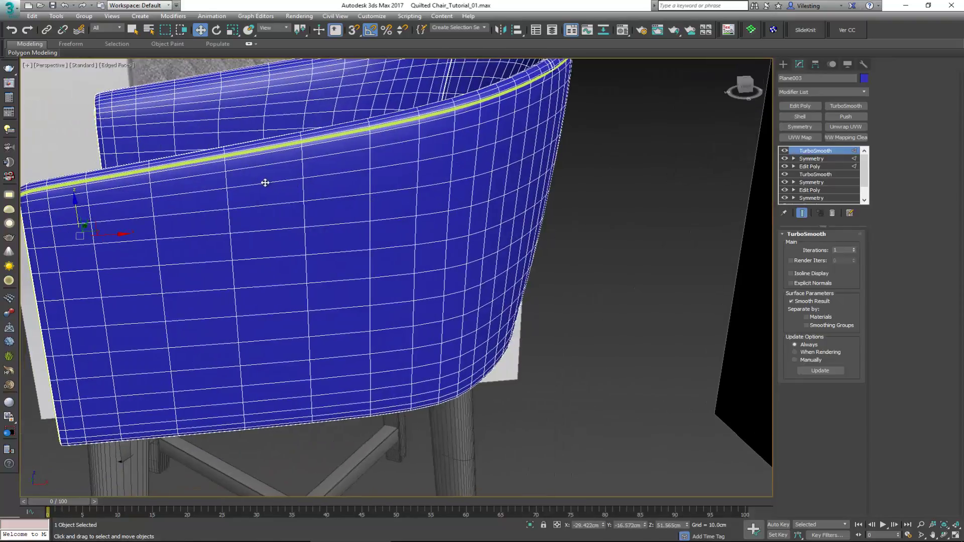
pyautogui.keyDown('alt'); pyautogui.moveTo(391, 121); pyautogui.dragTo(307, 129, button='middle'); pyautogui.keyUp('alt')
pyautogui.scroll(3, 225, 126)
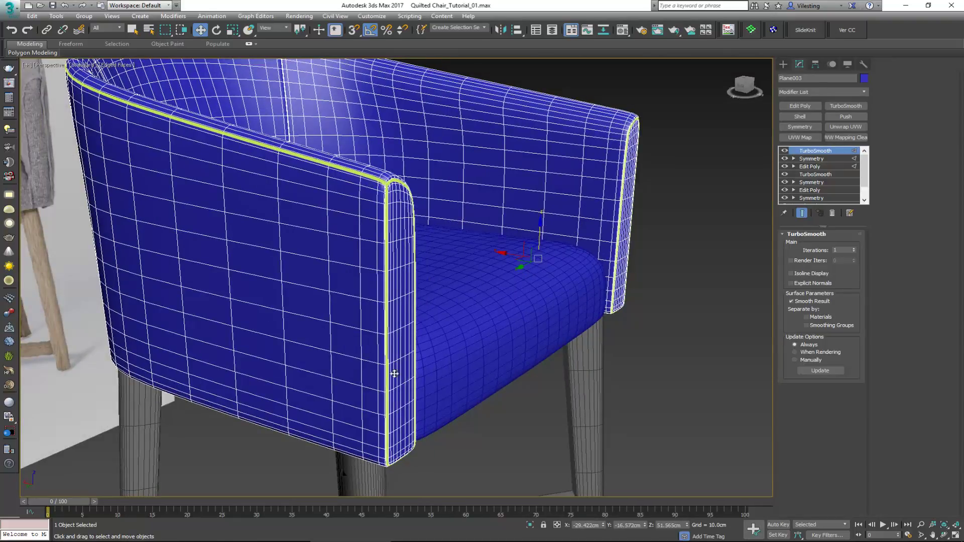
pyautogui.keyDown('alt'); pyautogui.moveTo(370, 377); pyautogui.dragTo(637, 394, button='middle'); pyautogui.keyUp('alt')
pyautogui.scroll(-3, 552, 317)
pyautogui.scroll(-6, 563, 319)
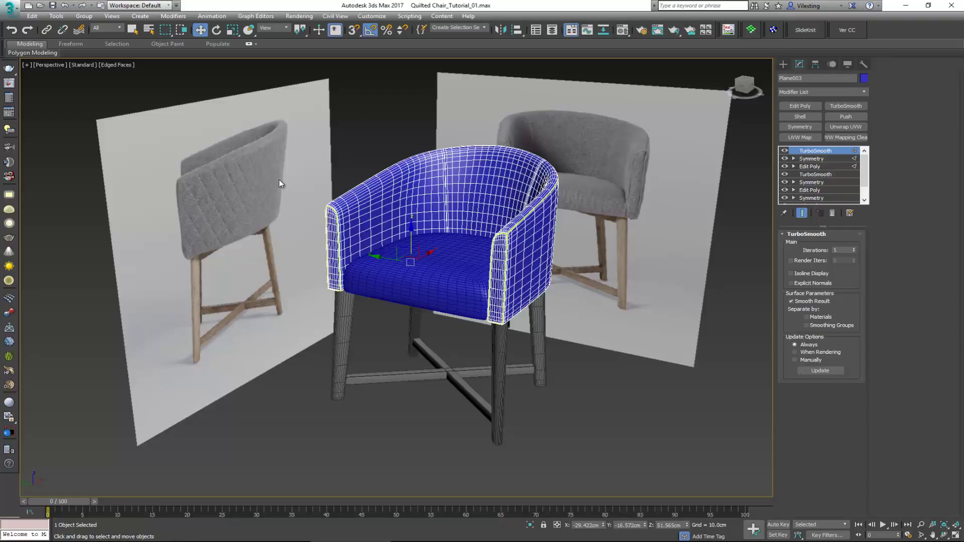
pyautogui.click(336, 167)
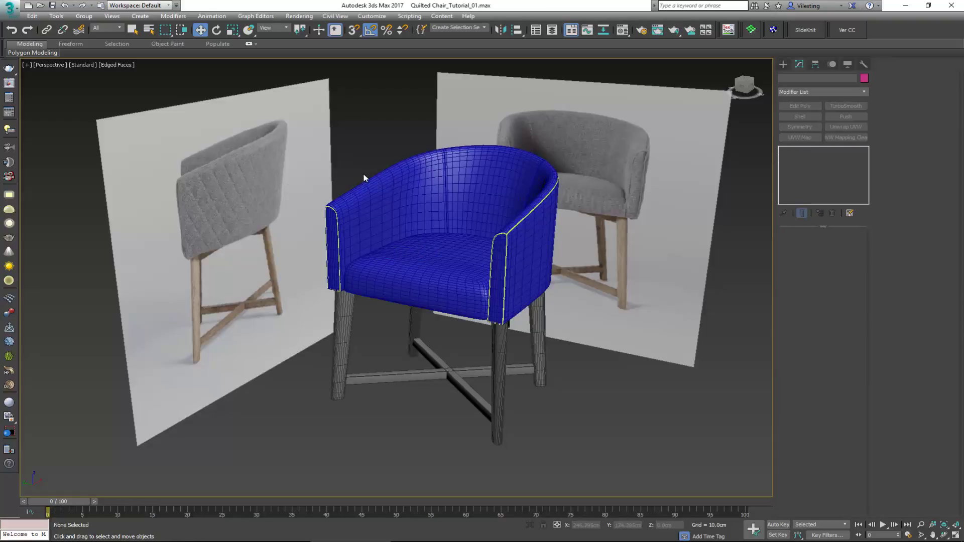
pyautogui.moveTo(363, 172); pyautogui.dragTo(326, 175, button='middle')
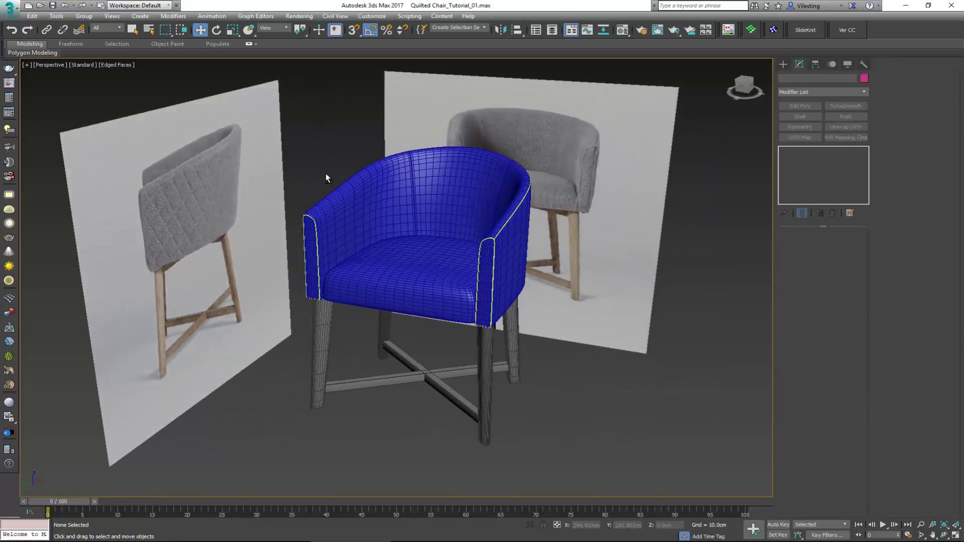